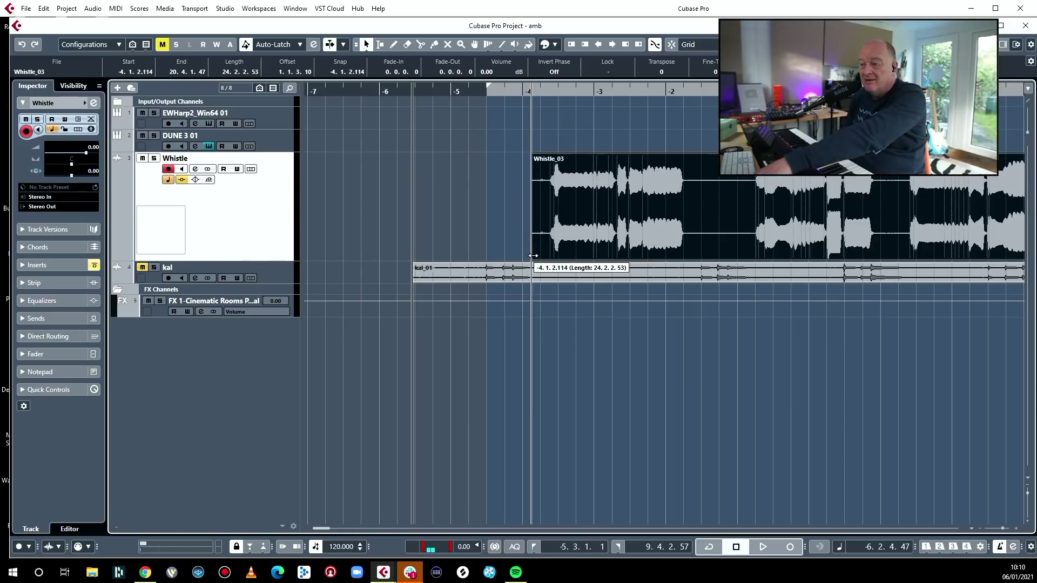
- Delete the silent range from about -2.2.2 to -1.1.4, after the first phrase of the Whistle recording
key(2)
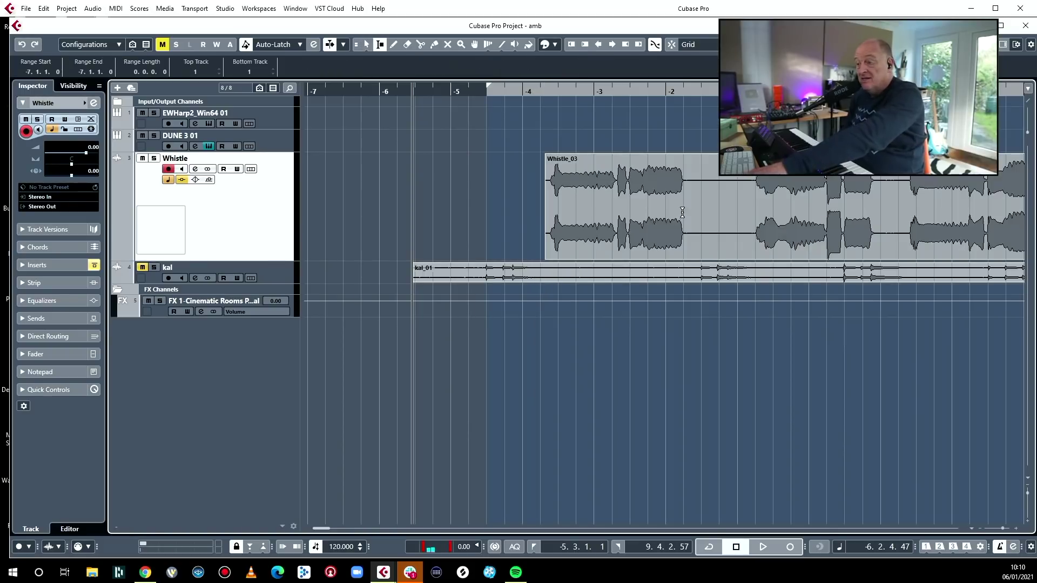
drag(689, 190, 751, 200)
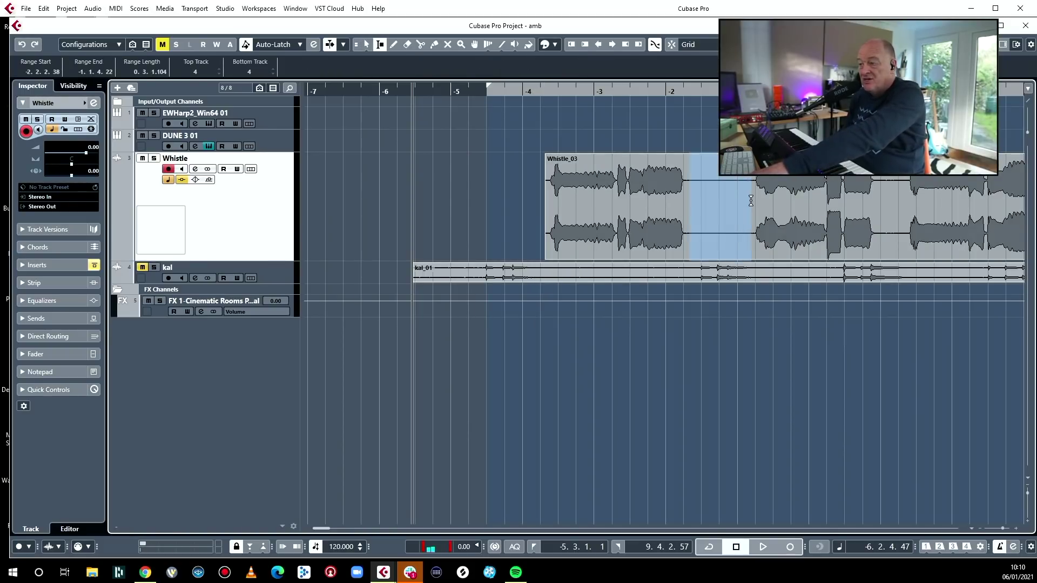
key(Delete)
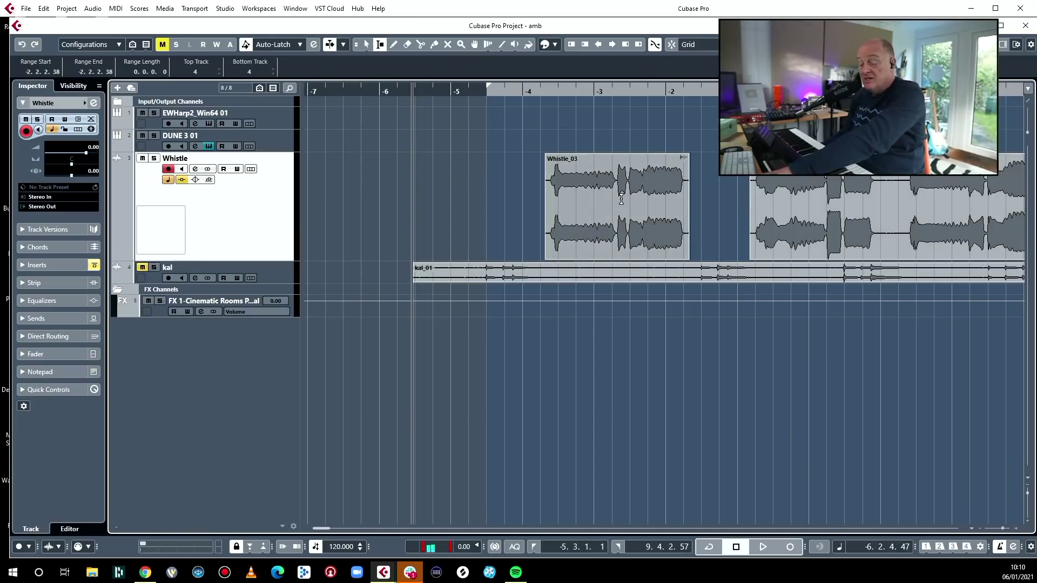
- Play the project, split the Whistle recording at about 0.4.4.80, and delete the phrase just before the split
key(space)
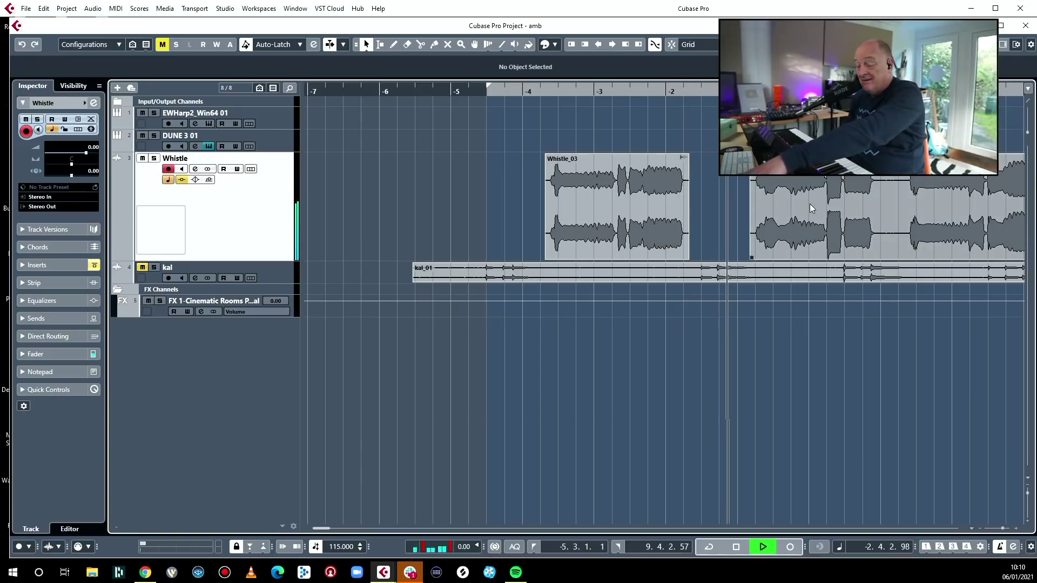
key(3)
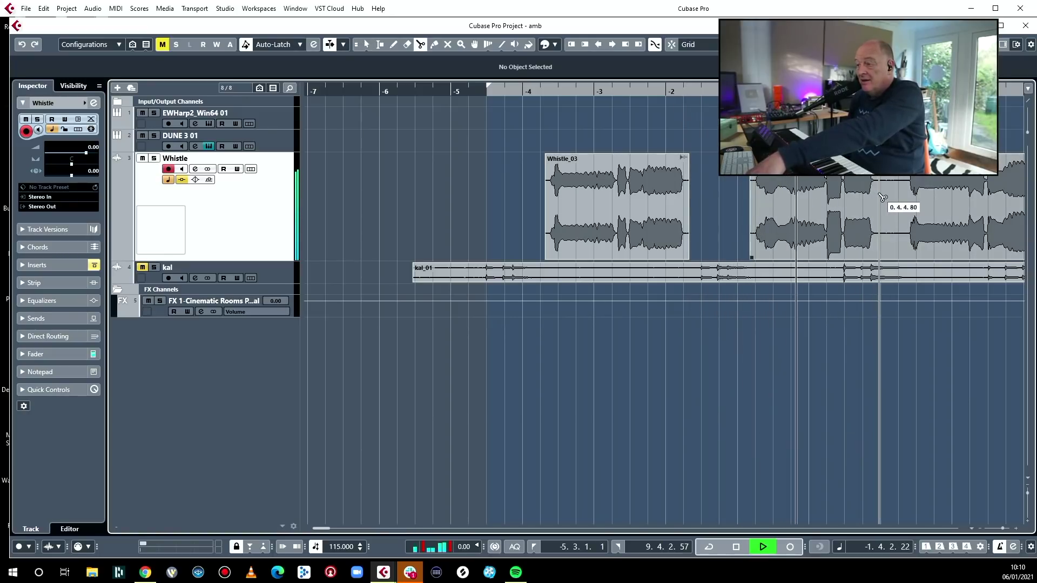
click(832, 206)
key(1)
click(812, 203)
key(Delete)
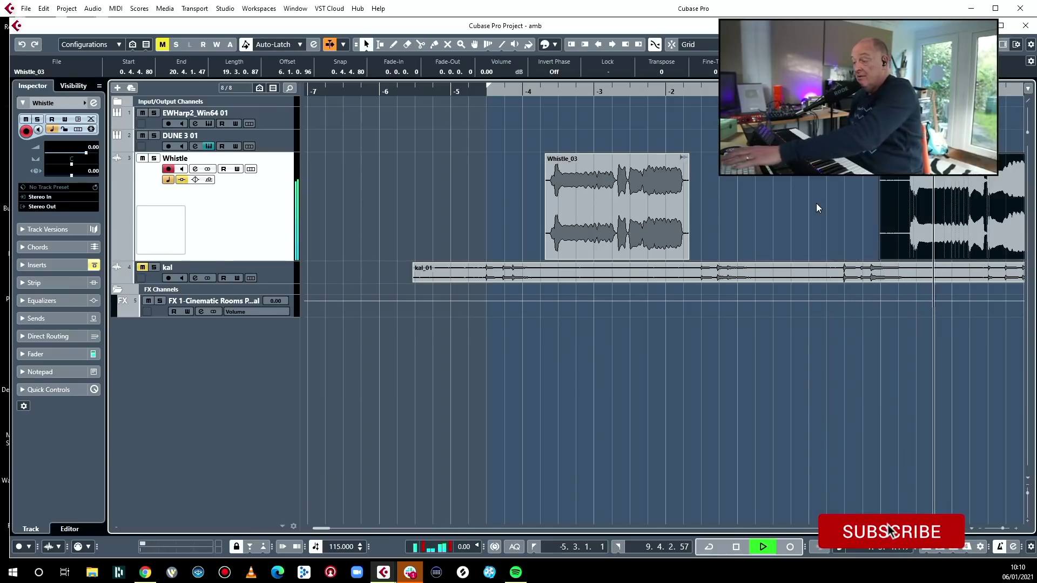
- Split the Whistle event on both sides of the silence before 4.3.1.31 and delete the silent piece
key(3)
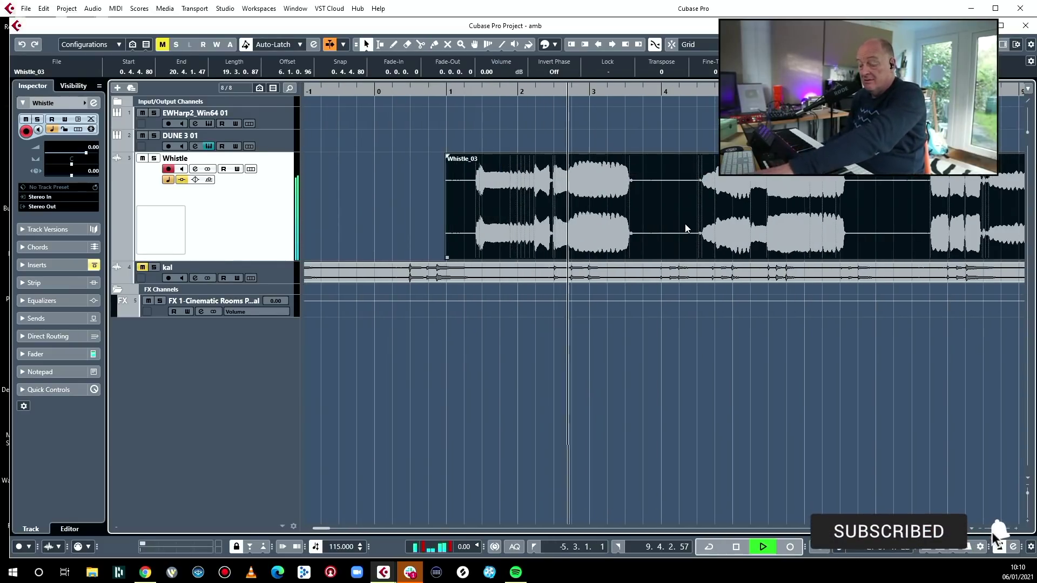
click(640, 204)
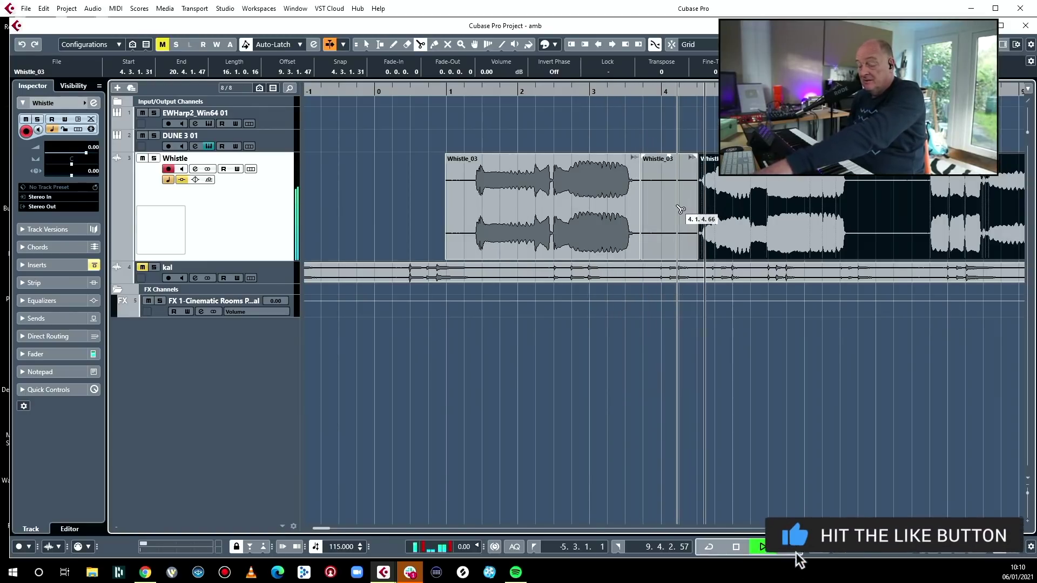
click(696, 207)
key(1)
key(Delete)
- Cut out the silent gap between about 6.3.3 and 7.3.3.113 on the Whistle track
click(863, 203)
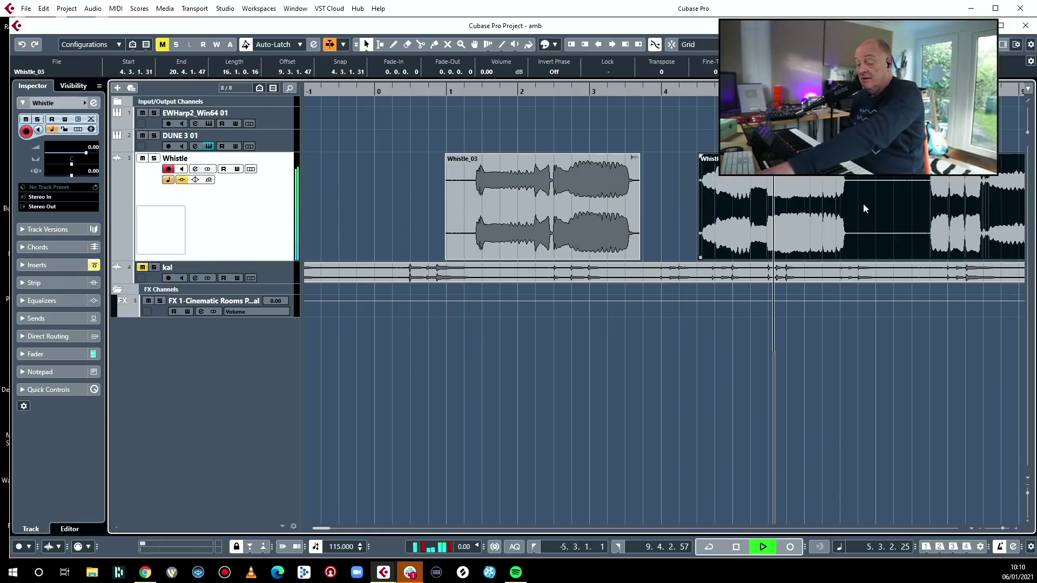
key(3)
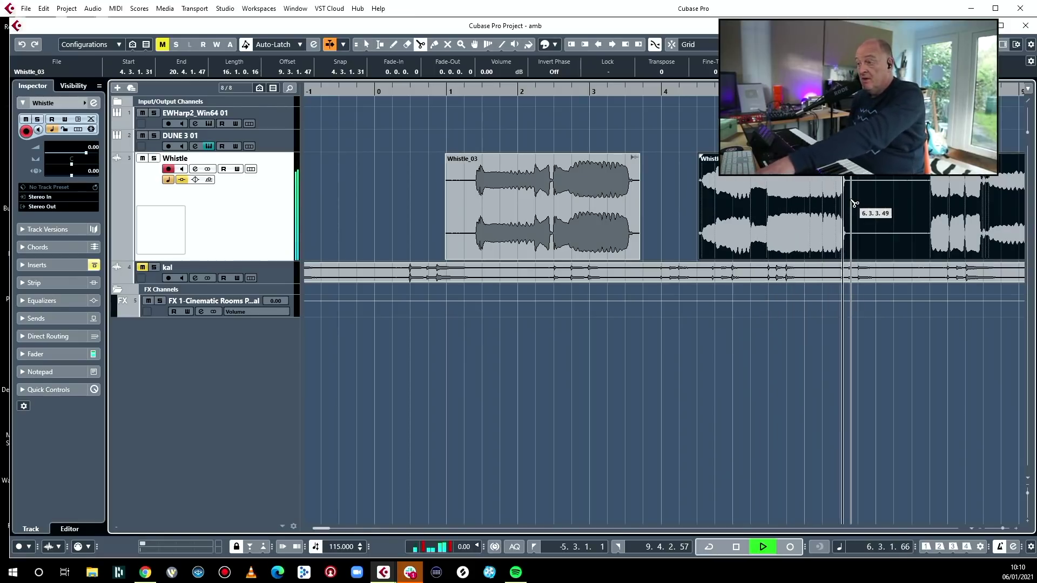
click(859, 203)
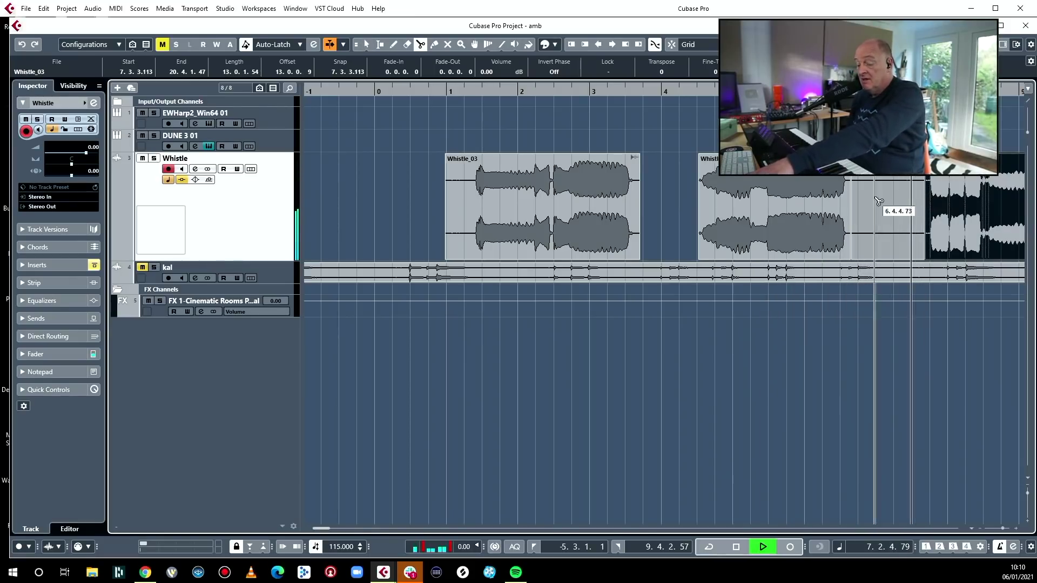
key(1)
key(alt+x)
key(Delete)
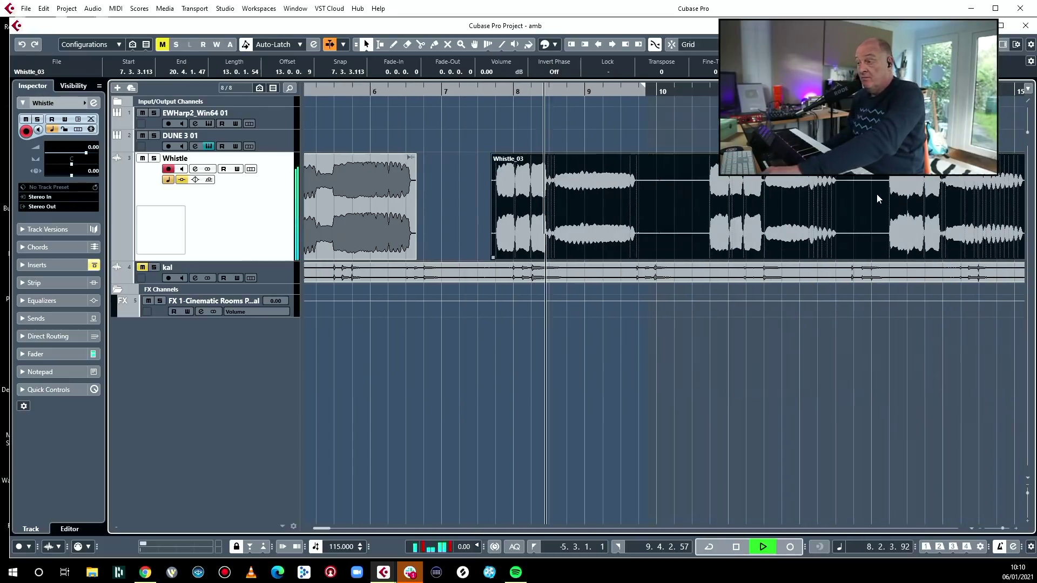
- Split the Whistle event at 10.3.3.105 and delete the part starting at 7.3.3.113
key(3)
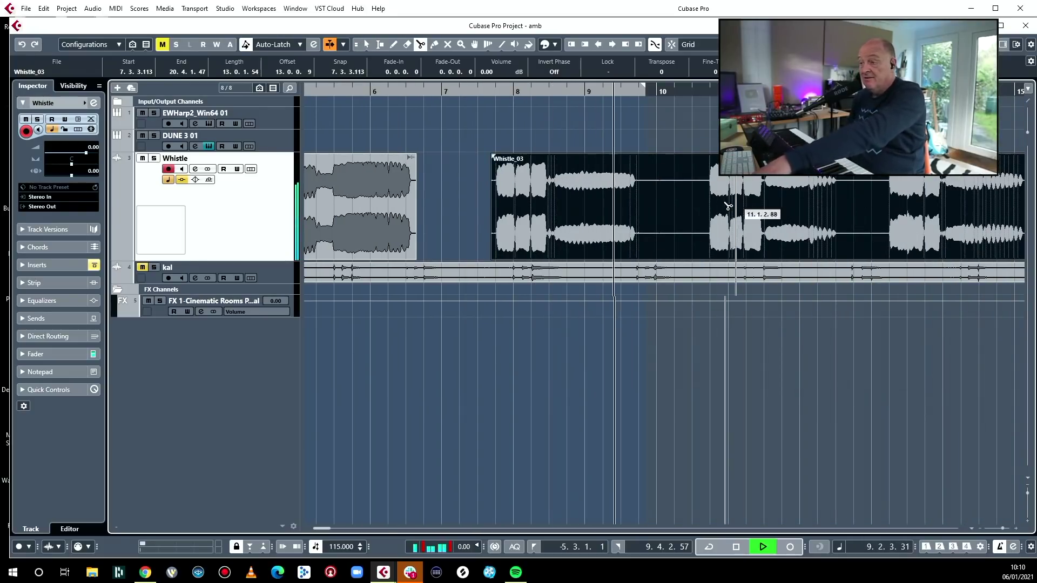
click(703, 208)
key(1)
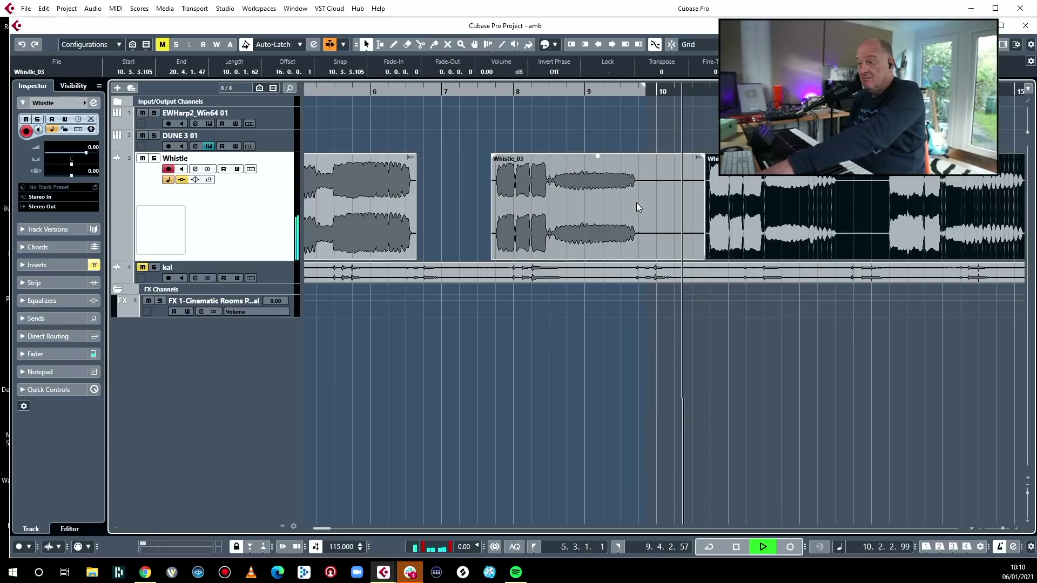
click(636, 205)
key(Delete)
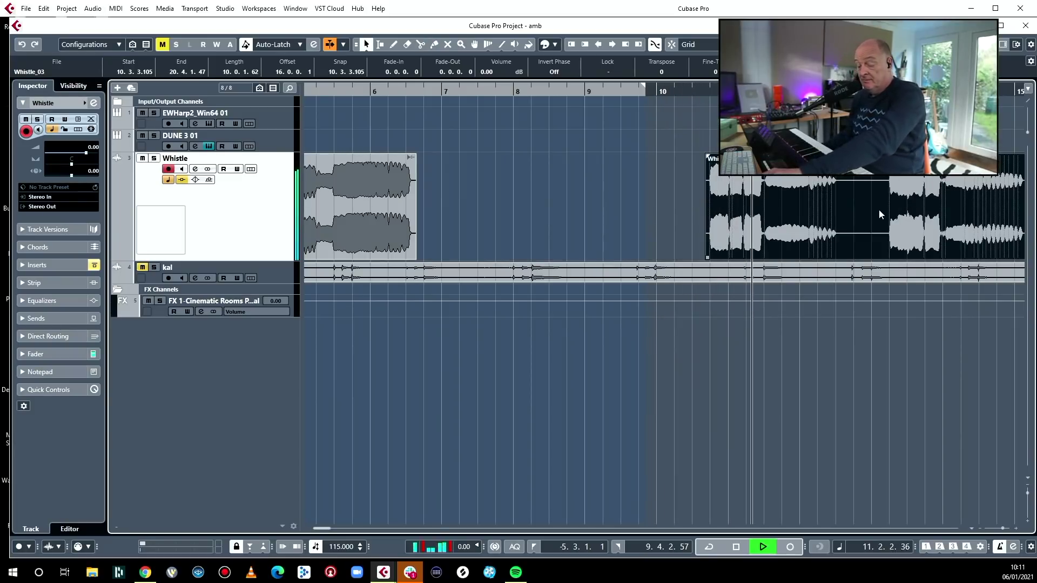
- Split the Whistle event at 12.3.2.119, 13.1.3.110 and 15.1.4.88, and delete the silent piece between the first two cuts
key(3)
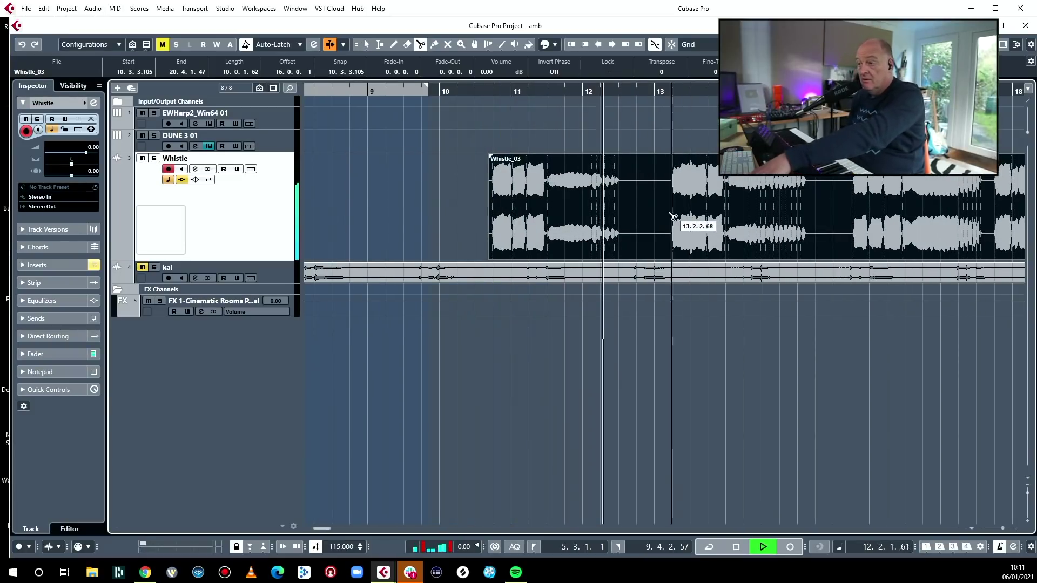
click(630, 216)
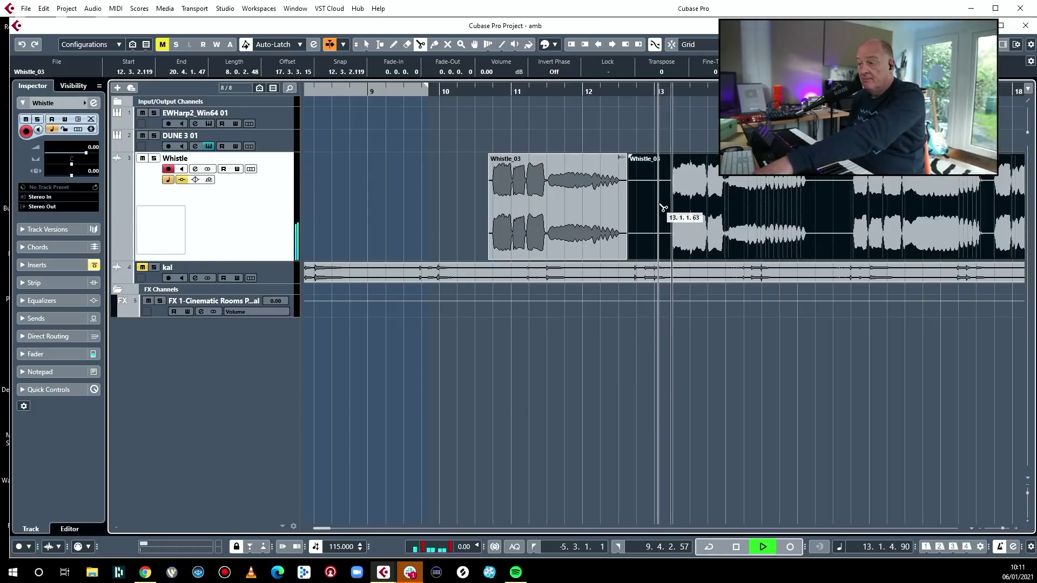
click(669, 210)
click(814, 215)
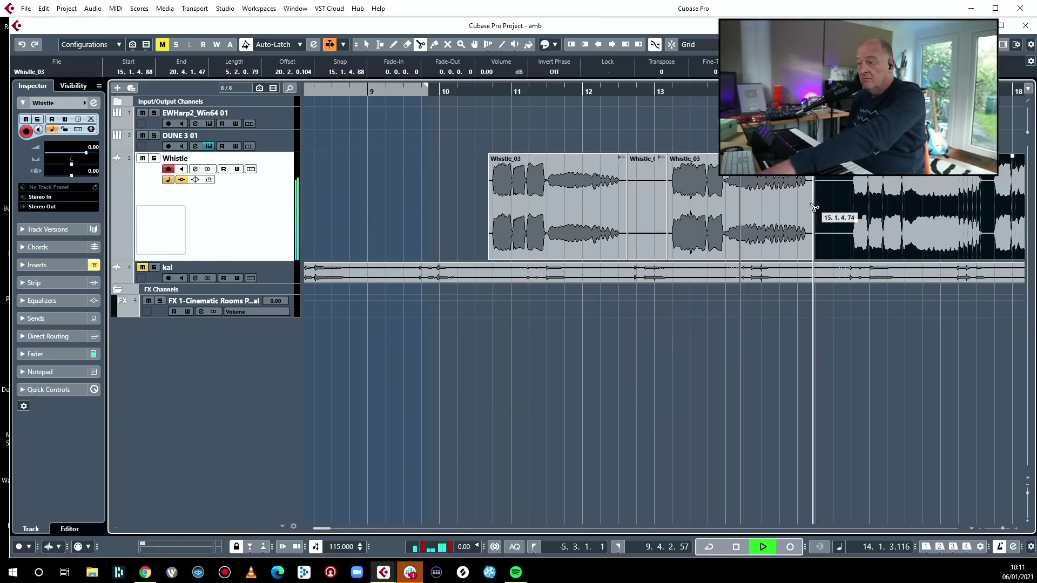
key(1)
click(658, 209)
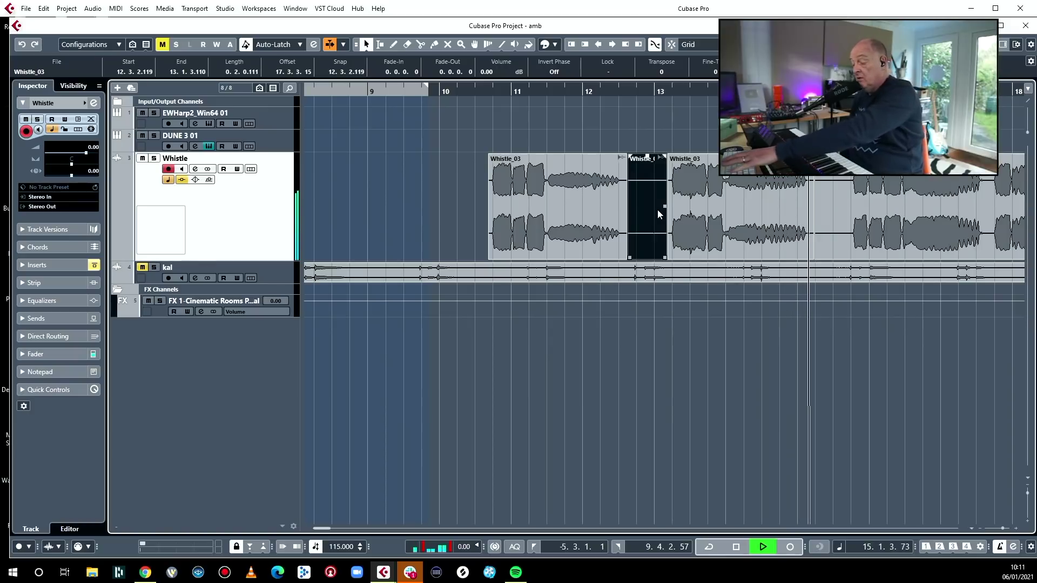
key(Delete)
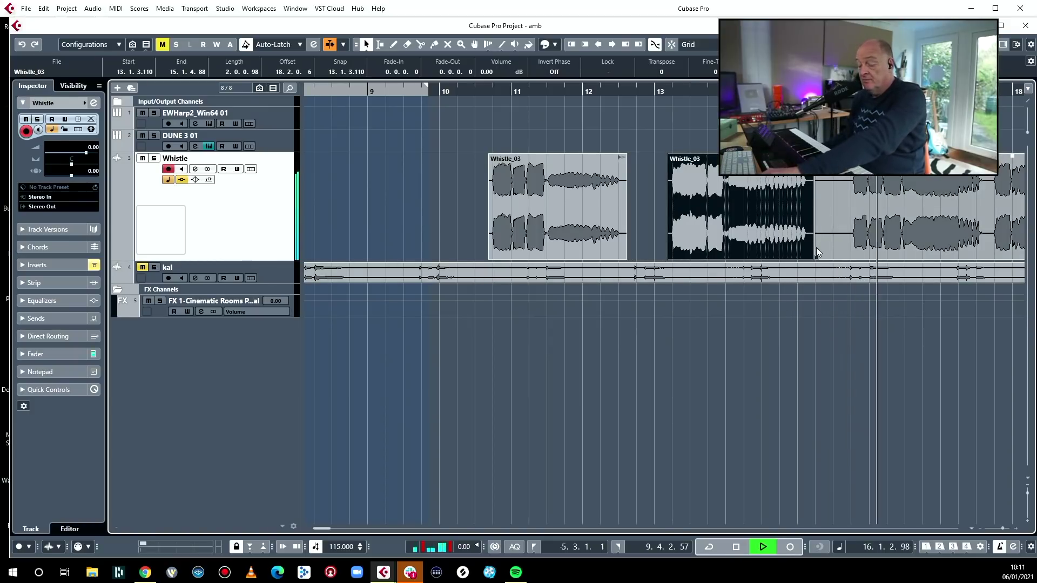
- Trim the start of the last Whistle event to 15.3.3.45 and split that event at 17.3.4.24
scroll(815, 247, right, 3)
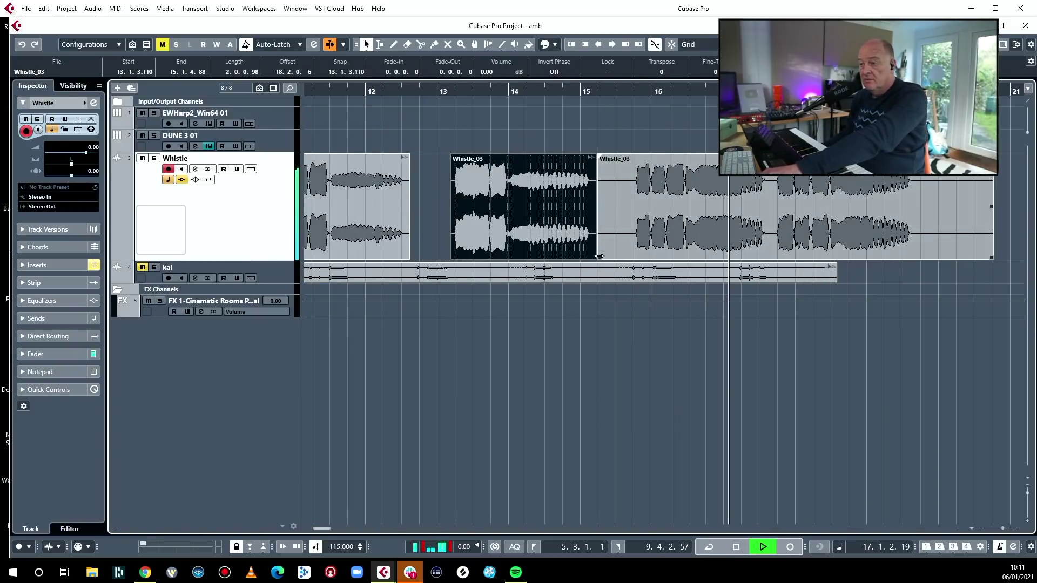
drag(598, 256, 627, 256)
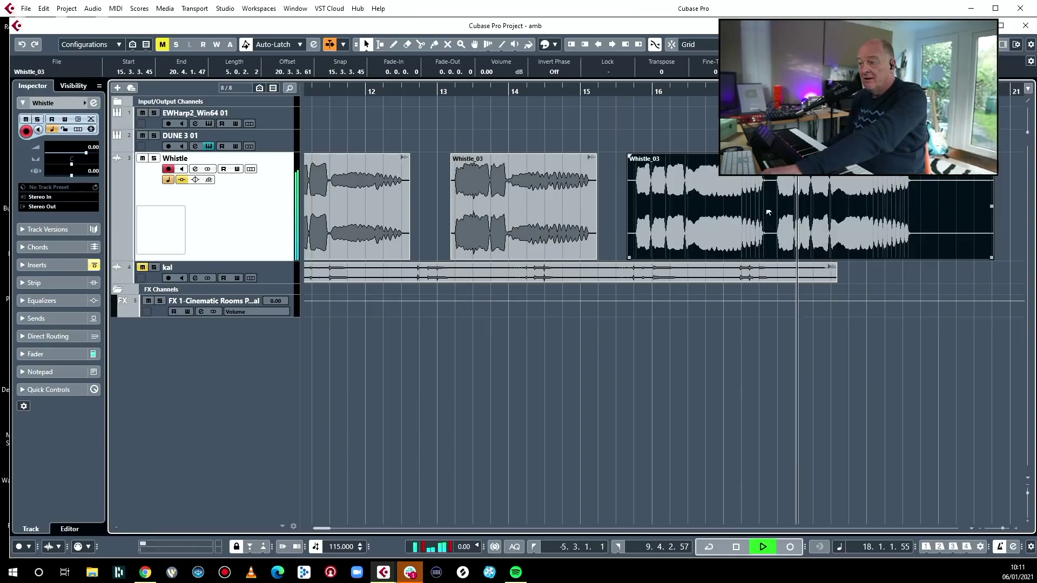
key(3)
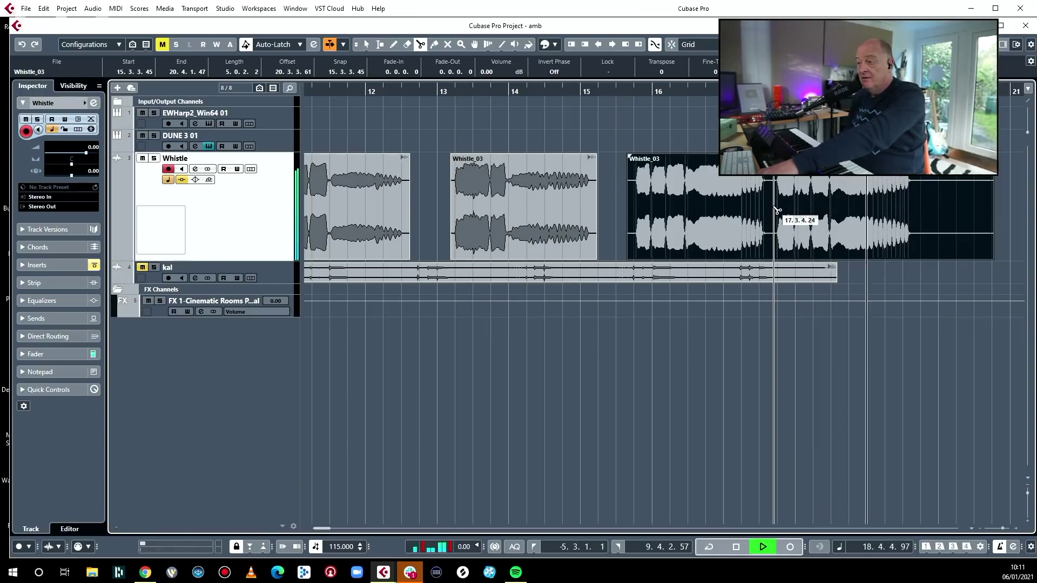
click(773, 211)
- Stop playback, delete the Whistle phrase before the 17.3.4.24 split, and trim the last event's end to 19.3.4.62
key(1)
click(736, 202)
key(space)
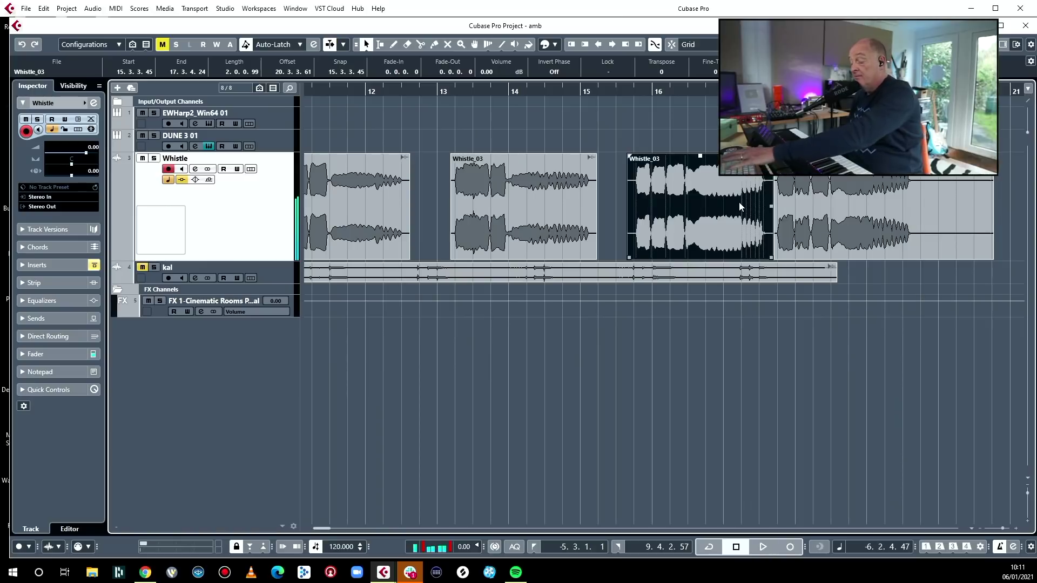
key(Delete)
scroll(905, 226, right, 2)
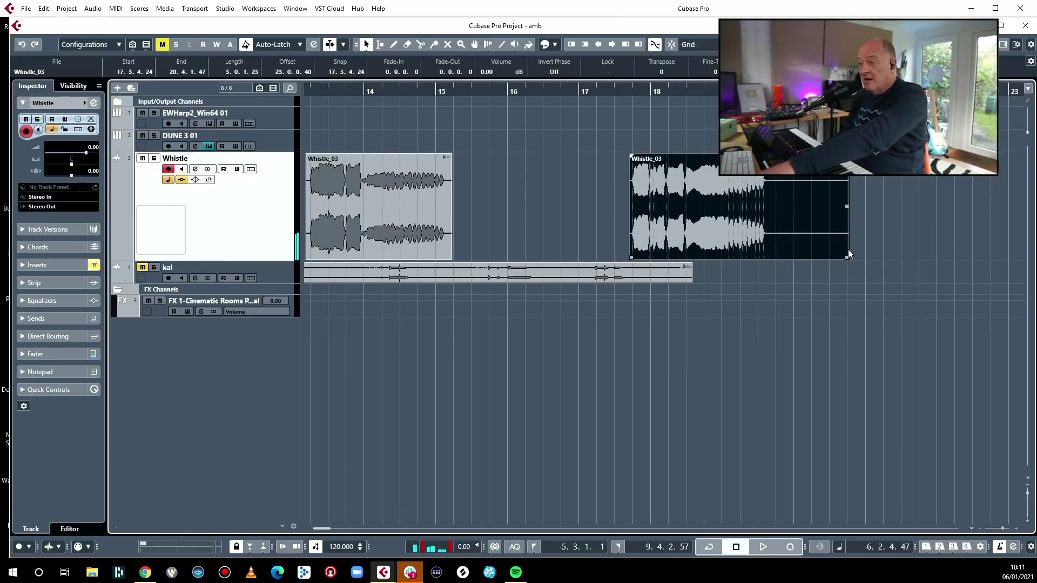
drag(843, 256, 769, 251)
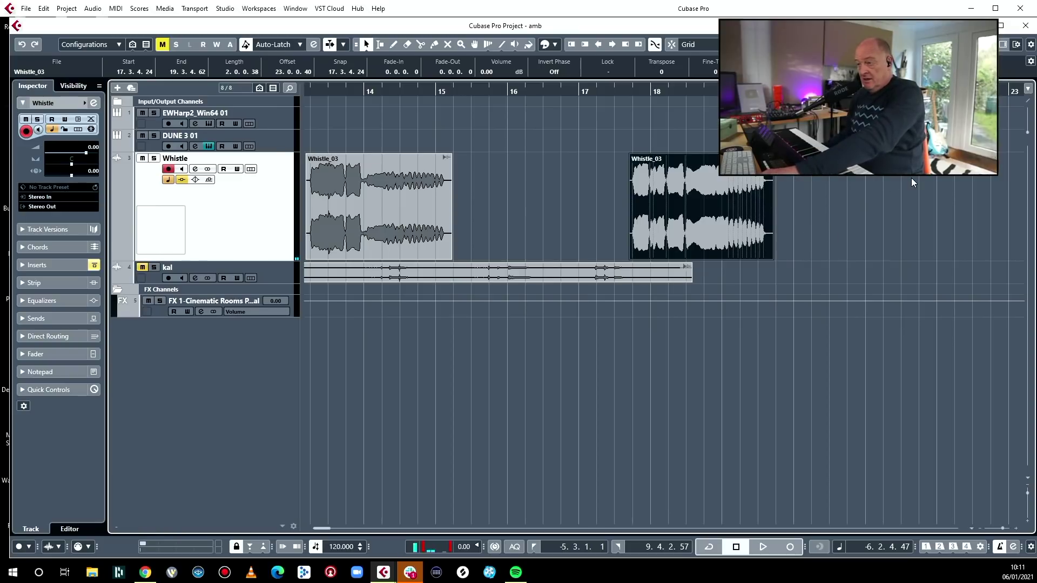
- Give all six Whistle events short fade-ins of about 0.0.0.75 and fade-outs of about 0.0.2.59
key(g)
key(g)
key(g)
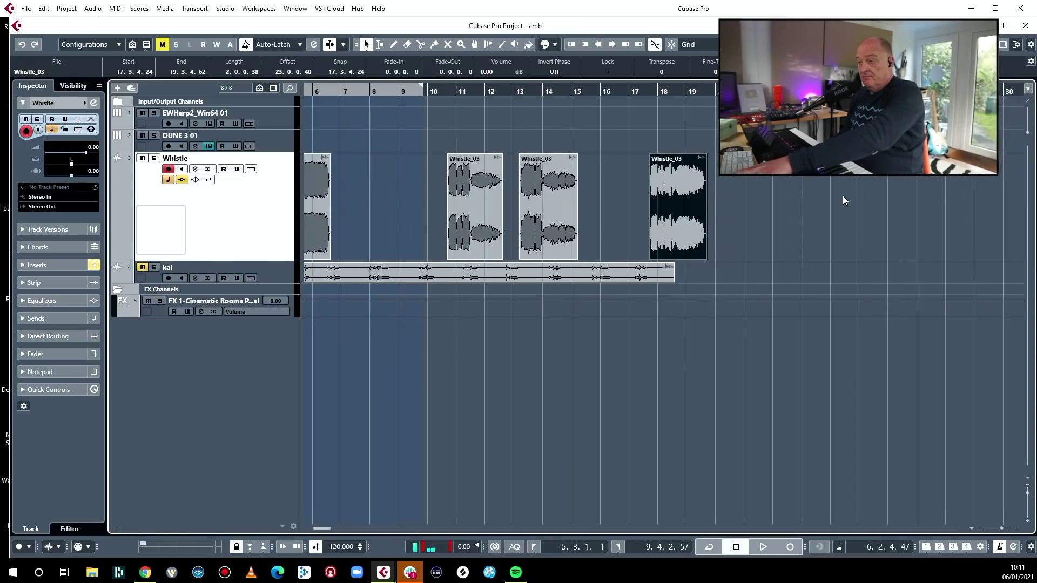
key(g)
key(g)
drag(856, 188, 395, 189)
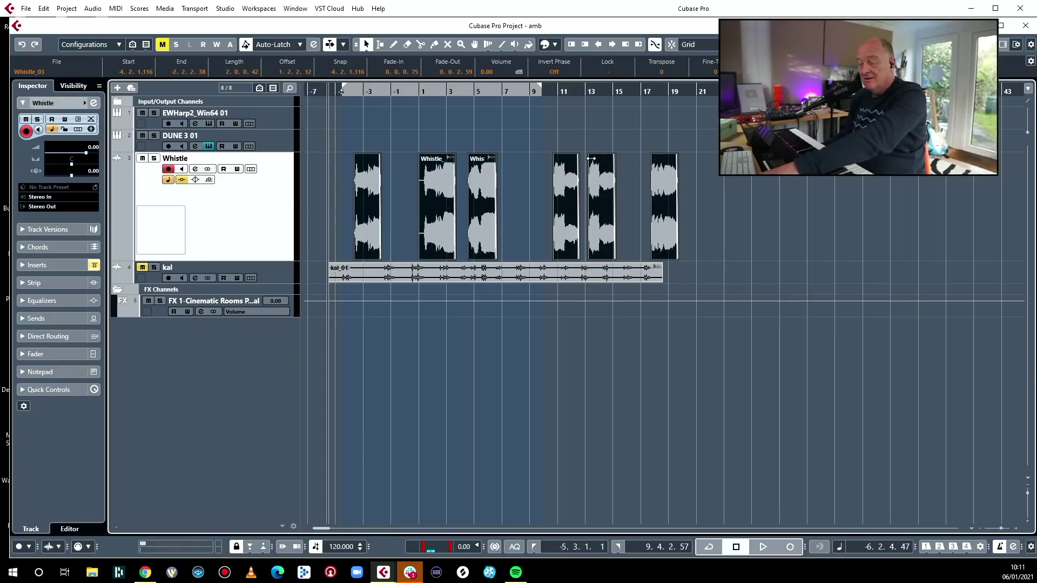
click(345, 177)
click(374, 180)
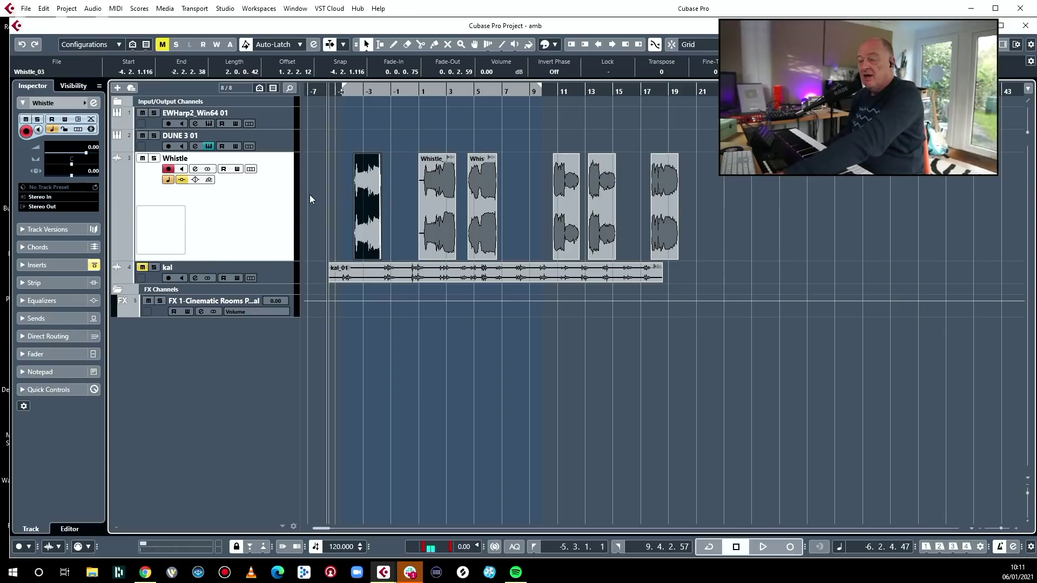
- Show the mixer, activate the Whistle track's inserts, and open its Auto-Tune Pro plug-in while playing the whistle
key(alt+F3)
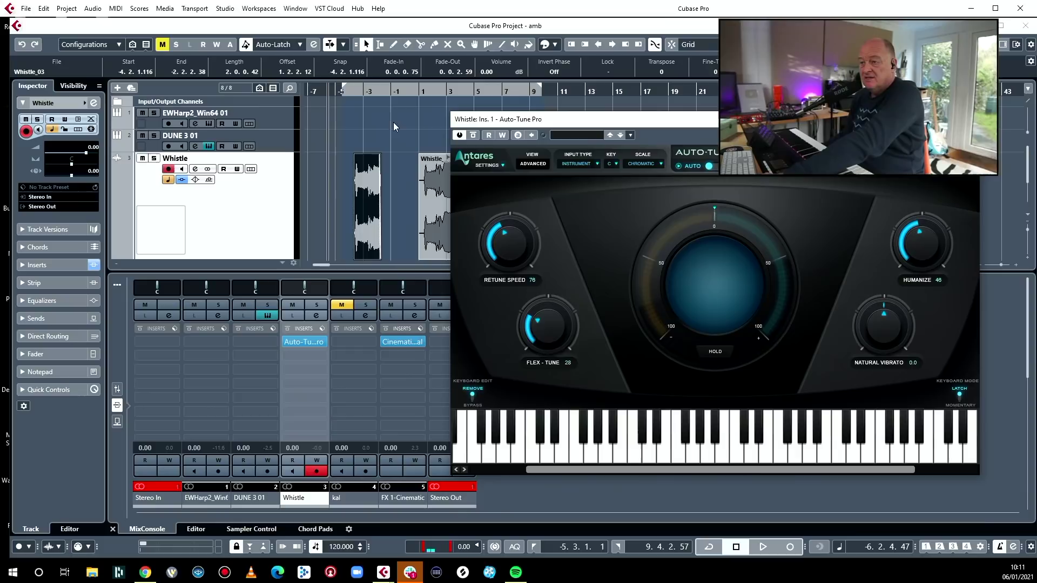
click(393, 127)
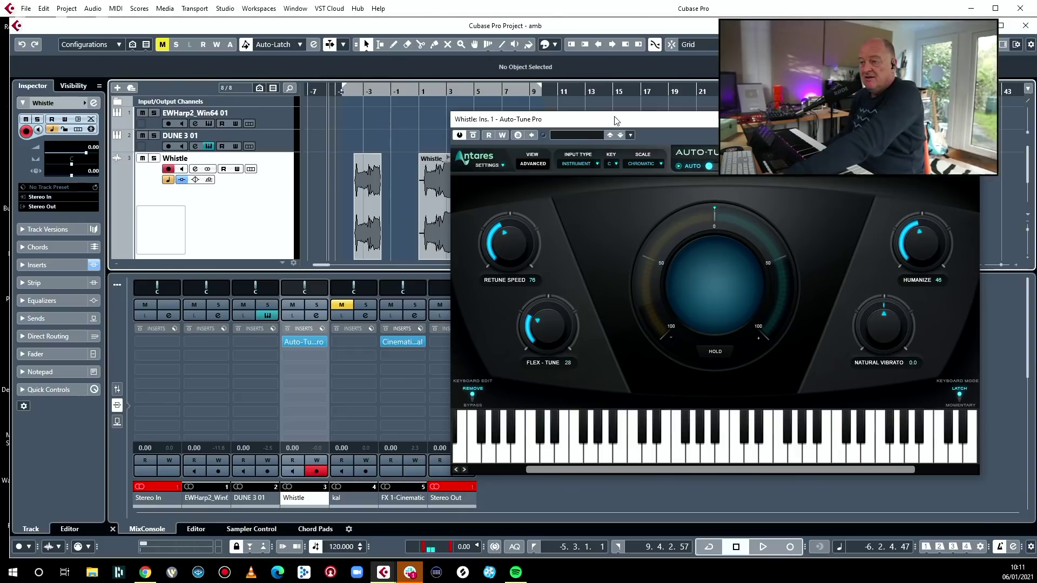
drag(694, 121, 700, 116)
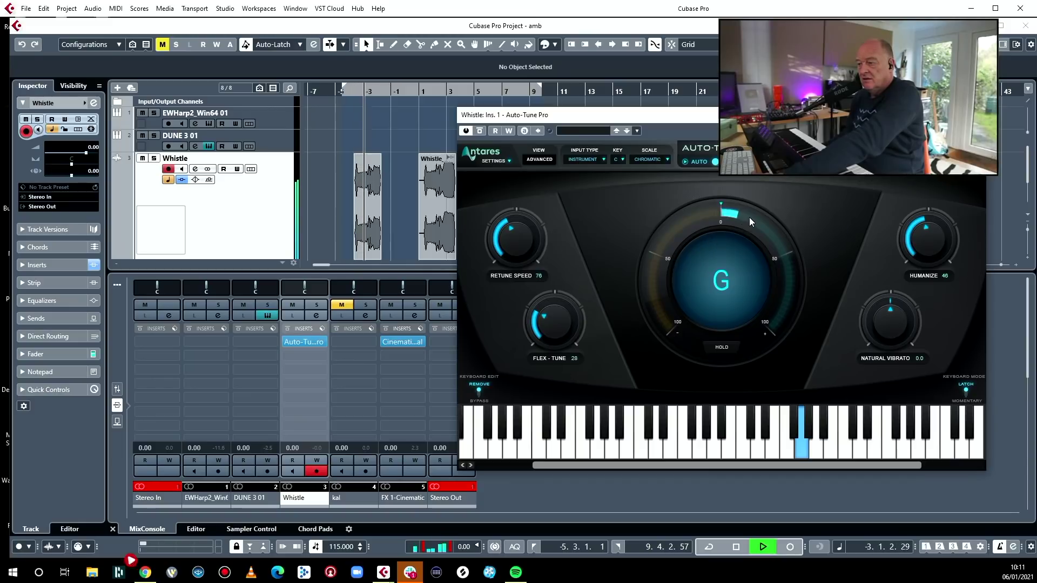
drag(758, 121, 779, 175)
- Trim the start of the second Whistle event to 1.1.4.45 and close the Auto-Tune Pro window
drag(419, 256, 423, 257)
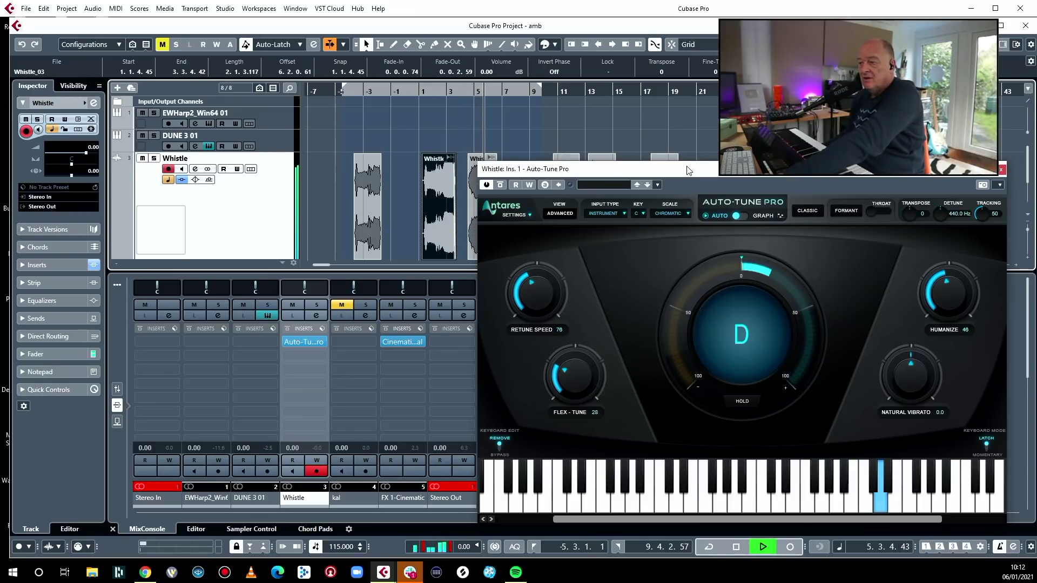
key(ctrl+w)
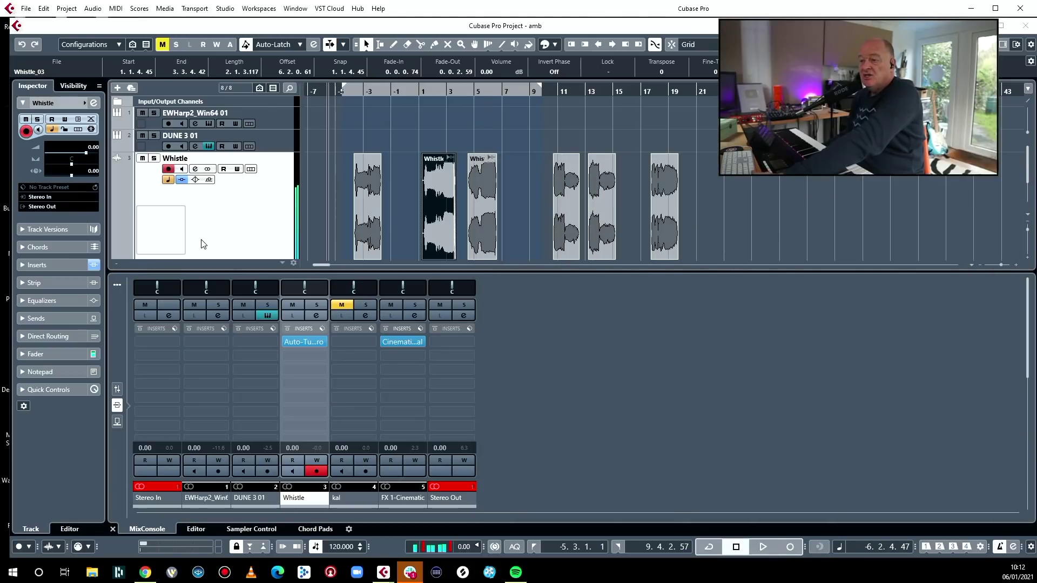
click(362, 219)
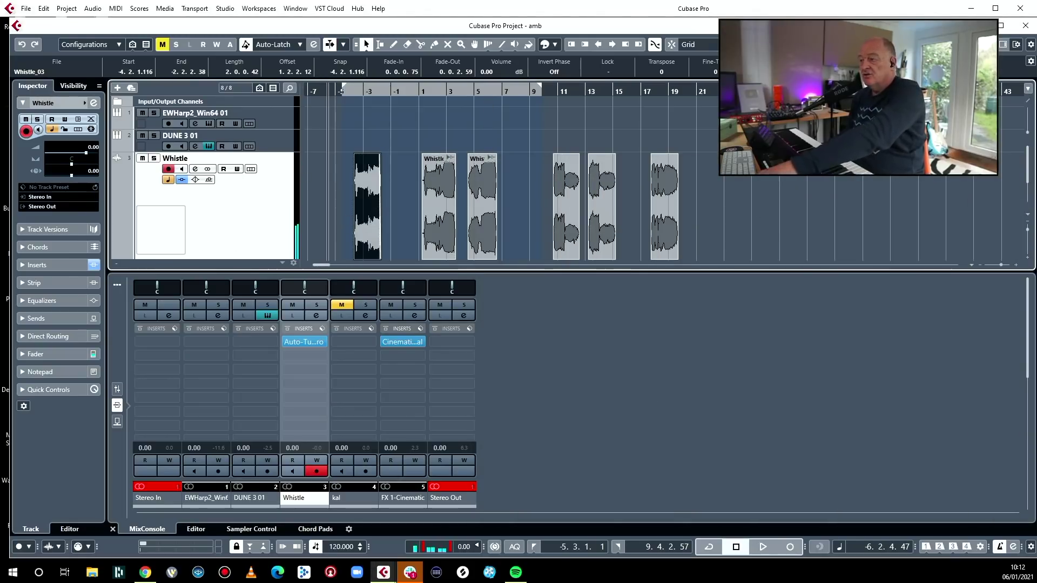
- Hide the mixer and render each of the six Whistle events in place onto its own new audio track
key(alt+F3)
key(ctrl+alt+r)
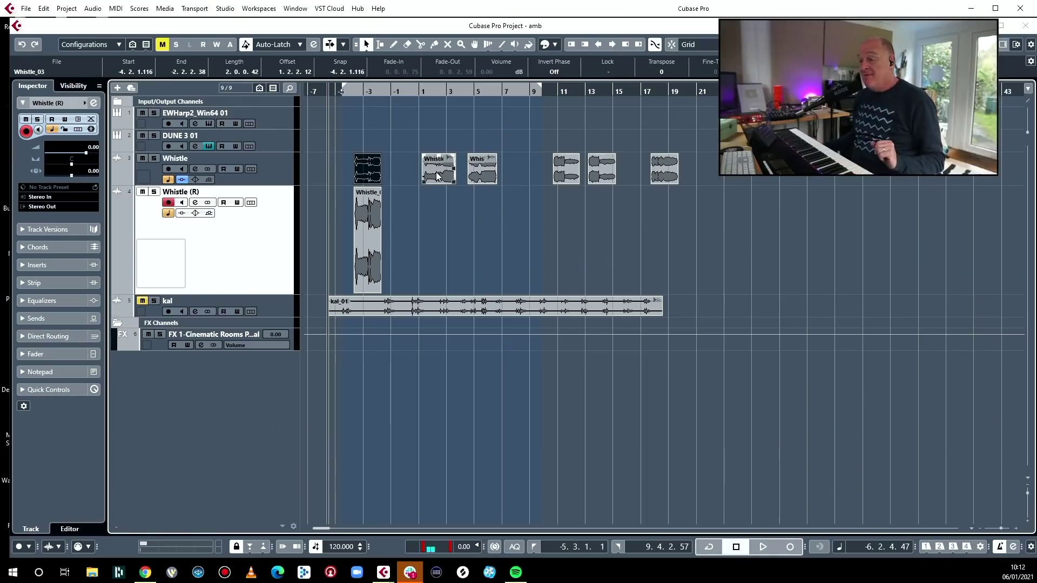
click(430, 161)
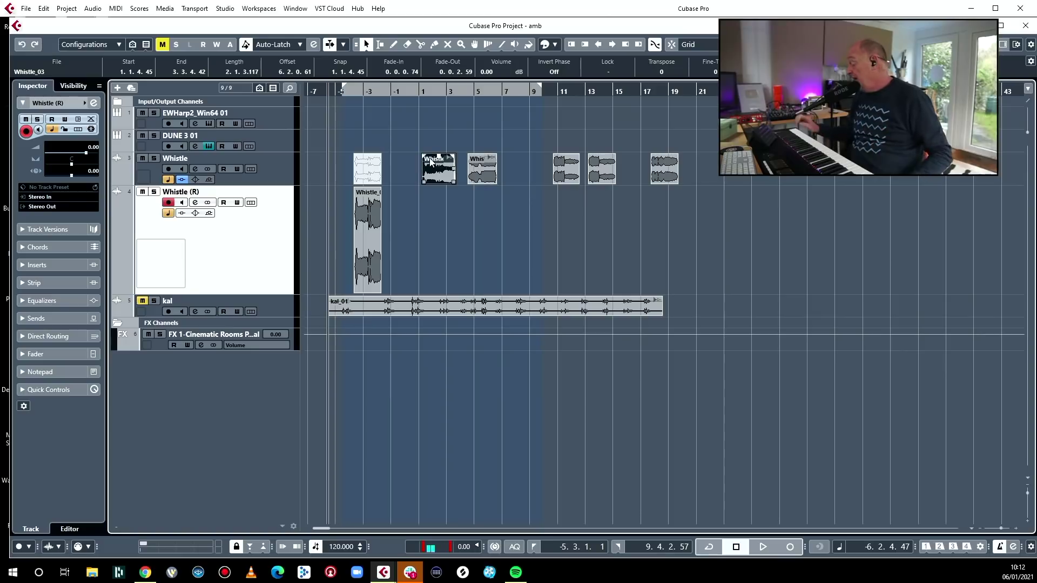
key(ctrl+shift+r)
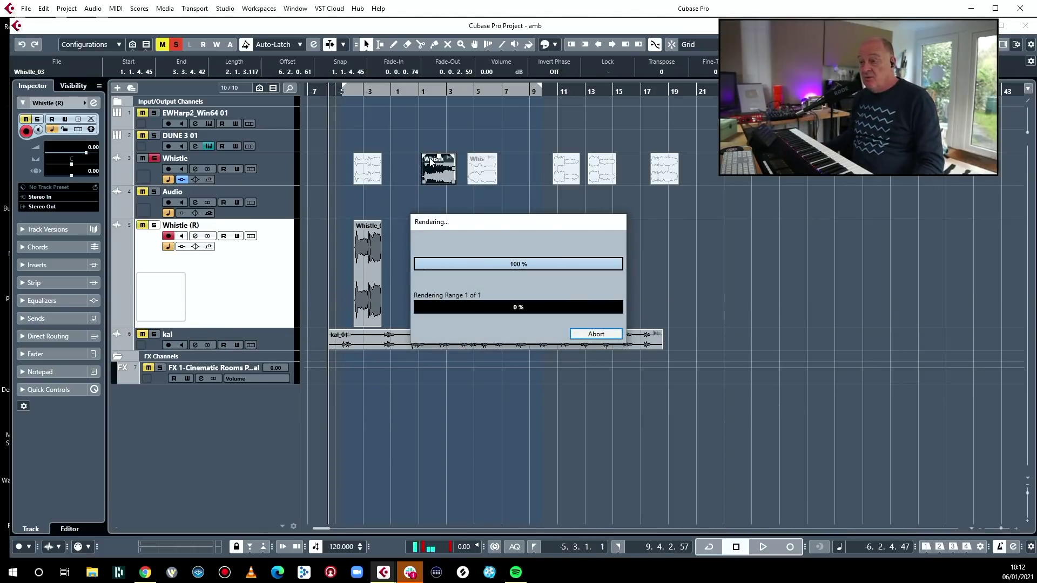
click(486, 166)
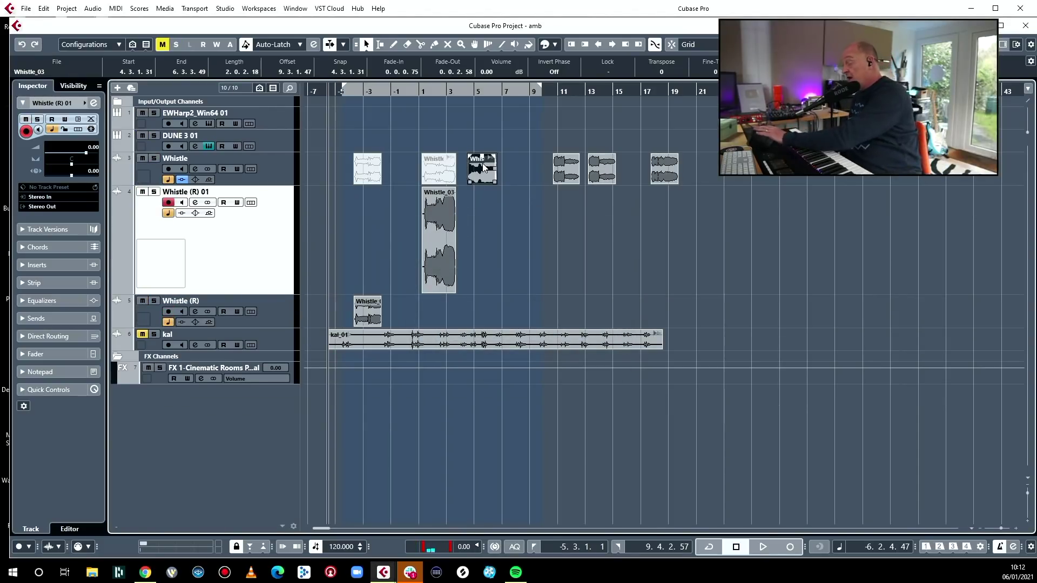
key(ctrl+shift+r)
click(577, 168)
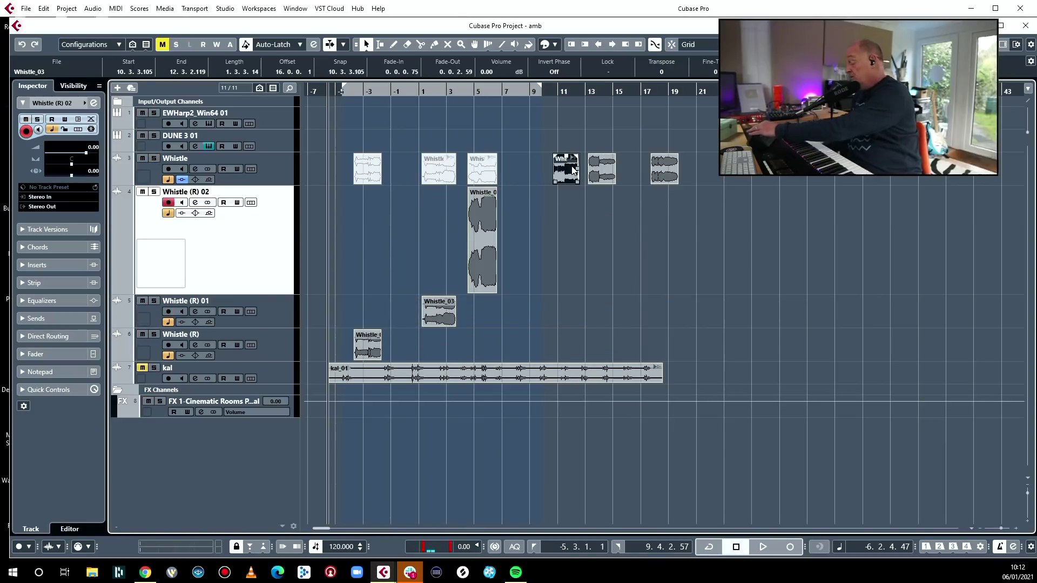
key(ctrl+shift+r)
click(586, 168)
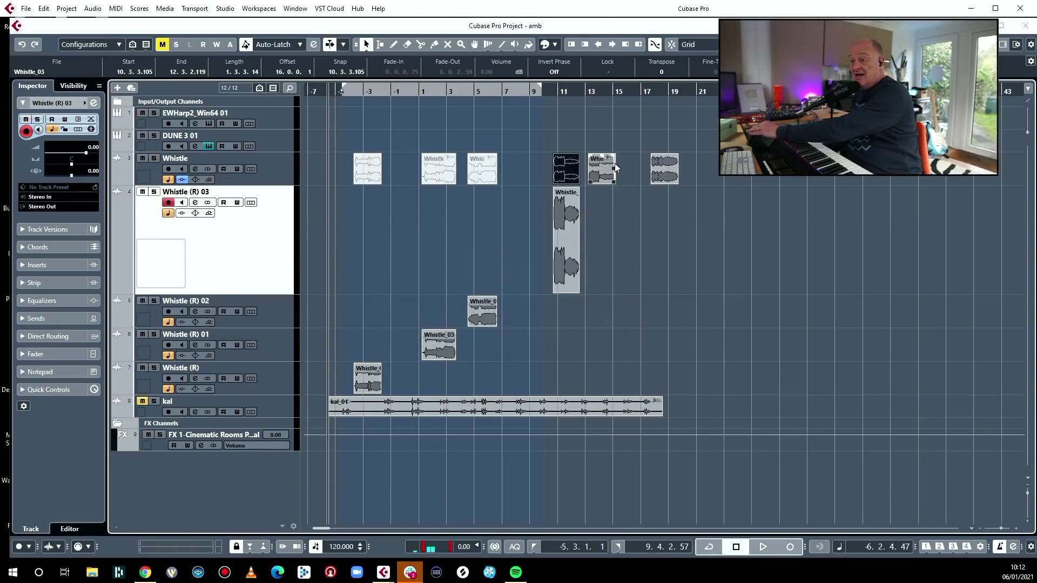
click(611, 166)
key(ctrl+shift+r)
click(664, 173)
key(ctrl+shift+r)
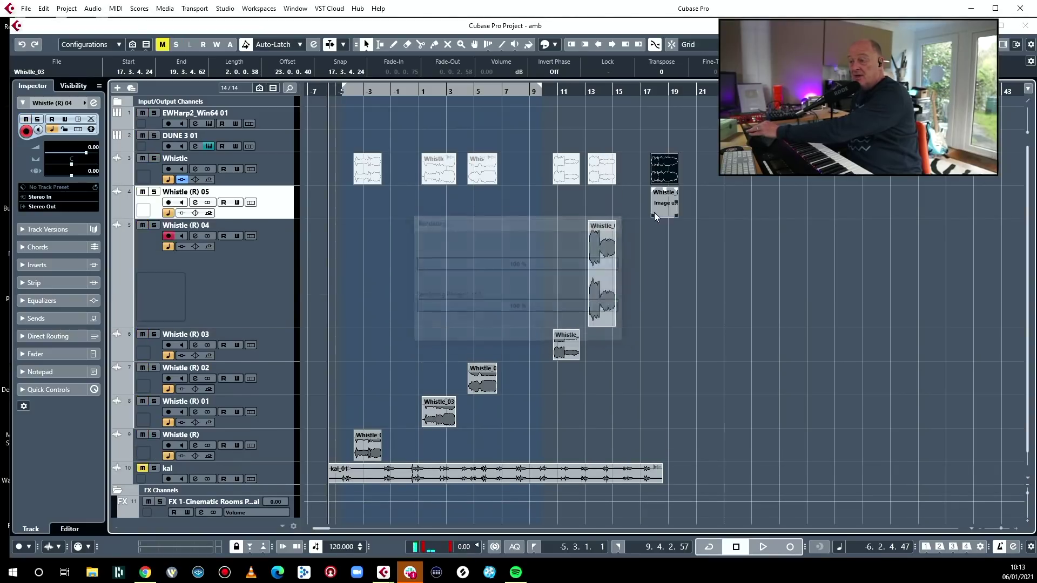
- Move the other five rendered whistle events onto the Whistle (R) 05 track so all six share one track
drag(601, 312, 601, 240)
drag(562, 341, 564, 240)
drag(487, 380, 493, 206)
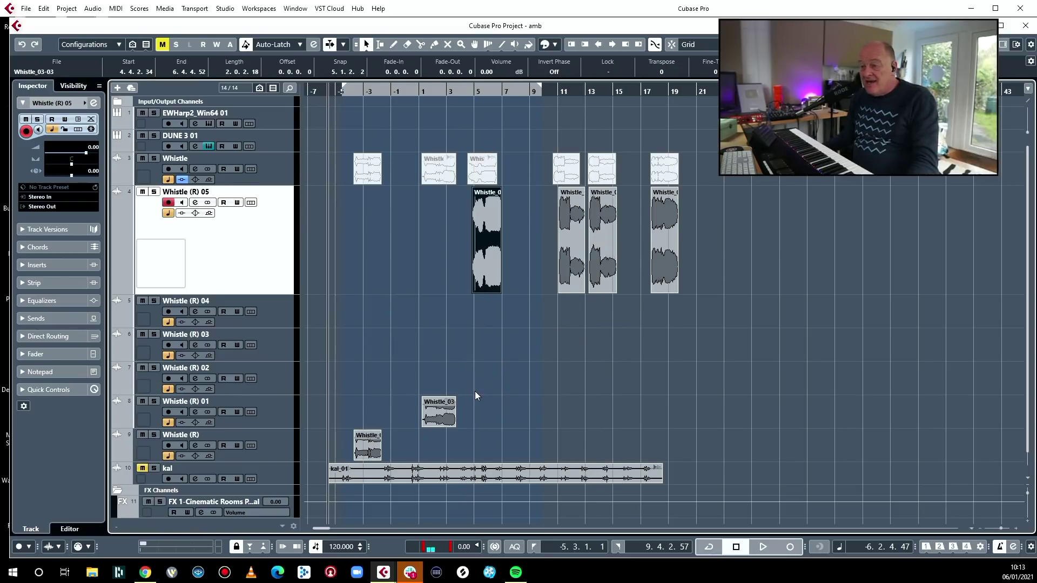
drag(446, 406, 433, 267)
drag(369, 446, 367, 270)
- Remove the emptied rendered tracks, from Whistle (R) 04 down to Whistle (R)
click(290, 312)
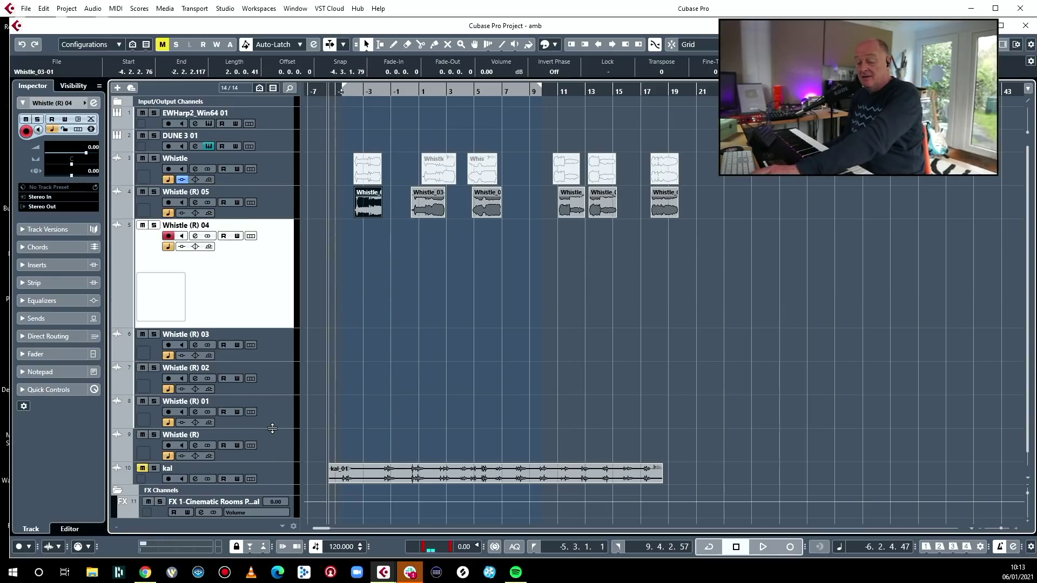
shift+click(272, 428)
right_click(276, 376)
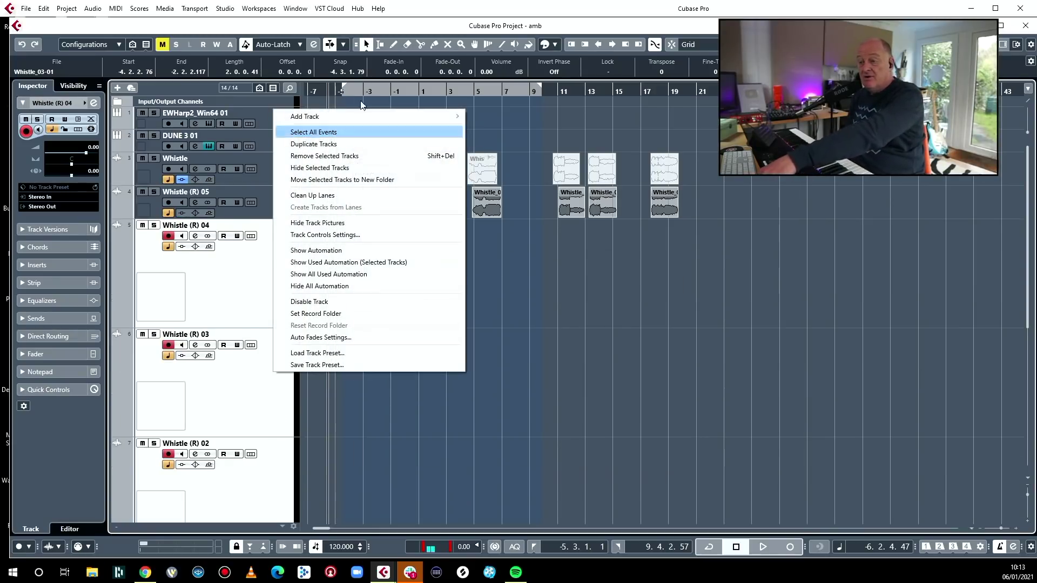
click(328, 155)
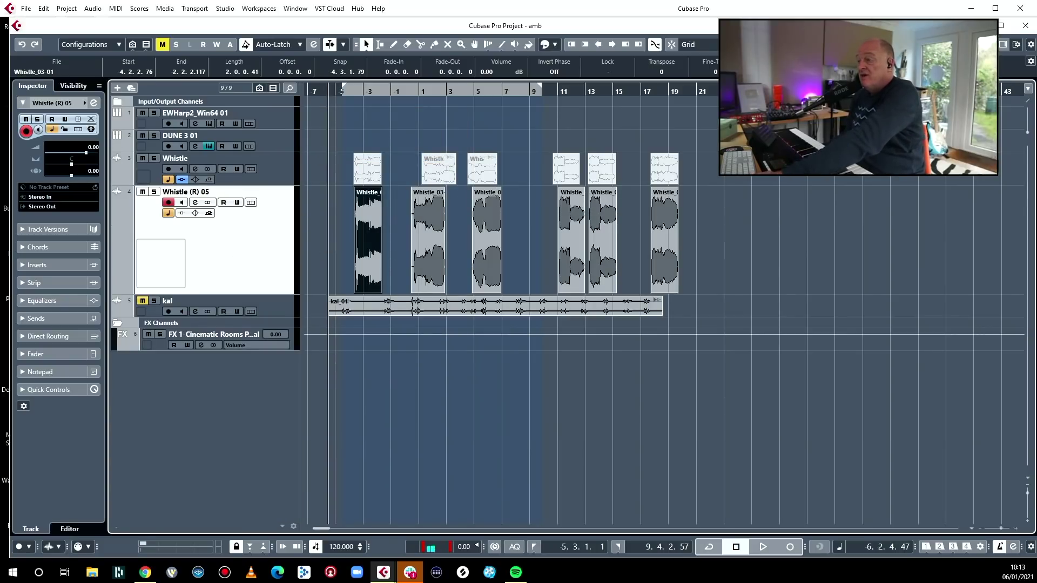
- Show the mixer's sends and add an active send from Whistle (R) 05 to the FX 1-Cinematic Rooms channel
key(alt+F3)
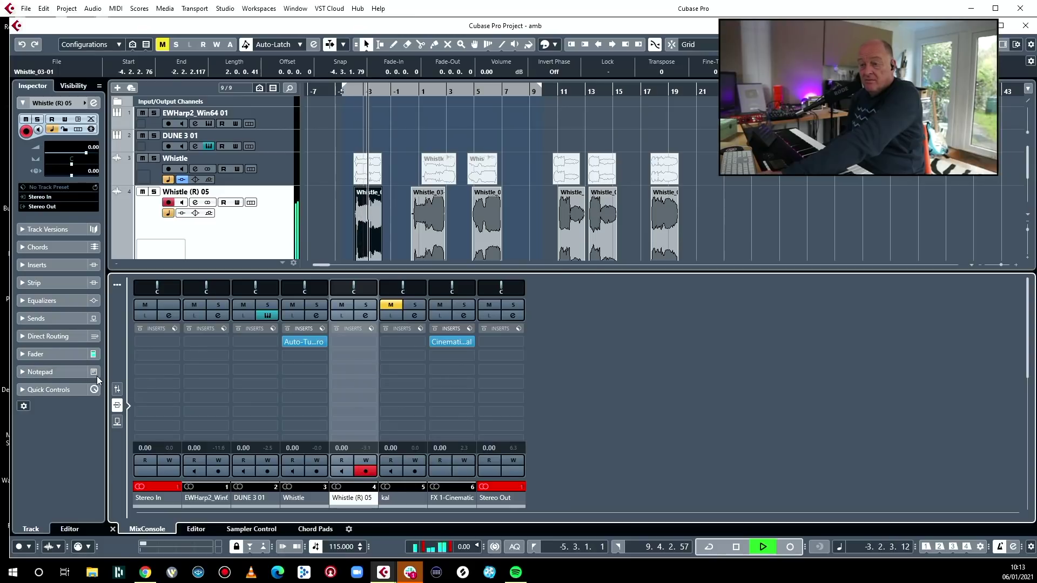
click(117, 388)
key(space)
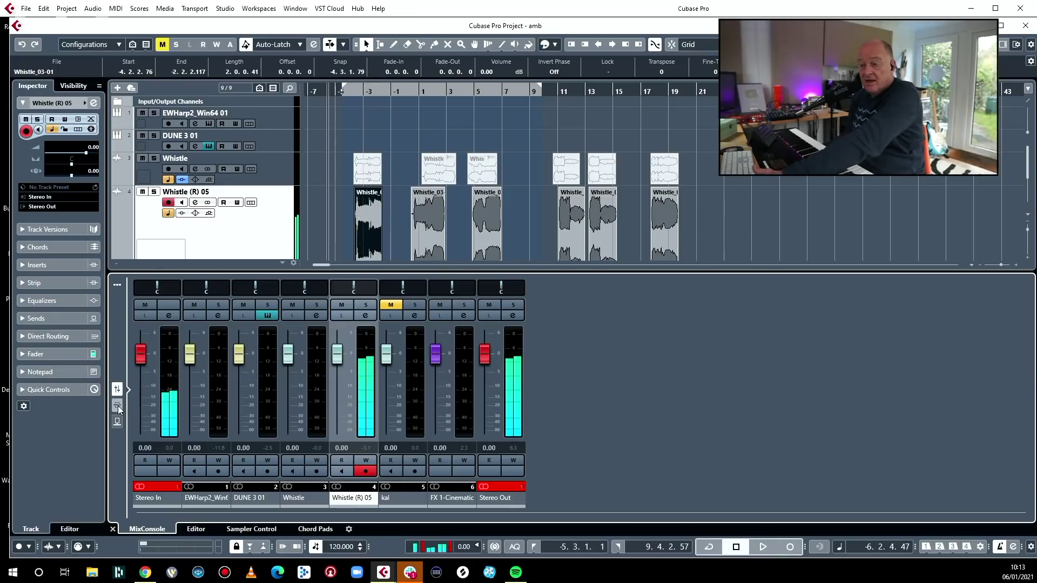
click(117, 422)
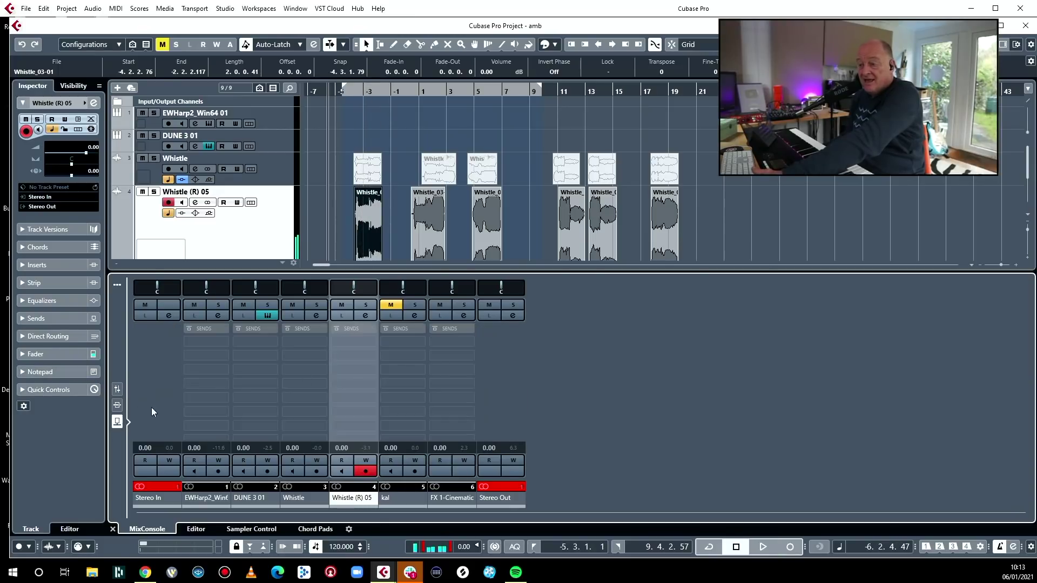
click(372, 355)
click(381, 397)
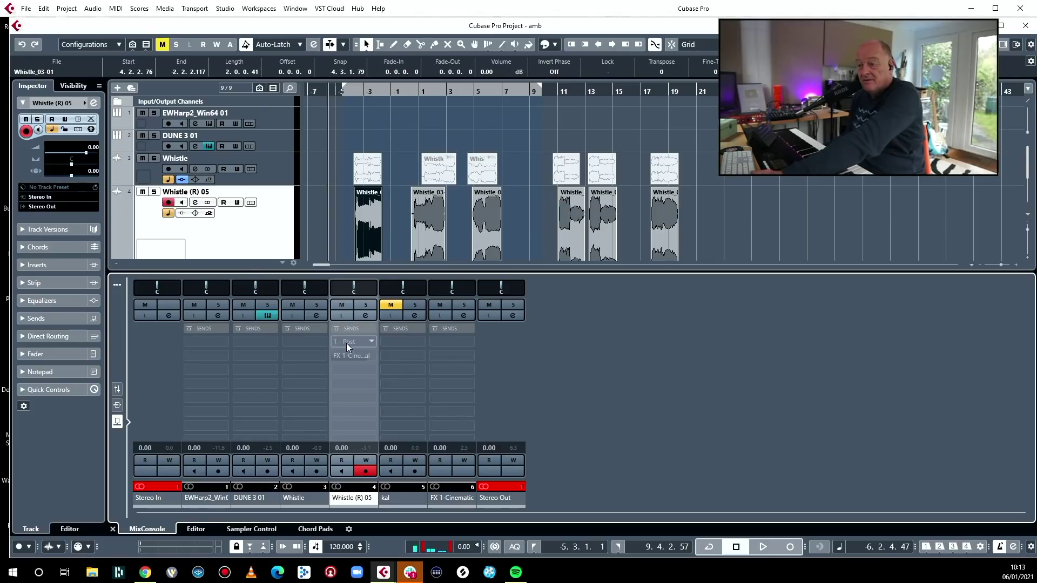
click(336, 356)
- During playback, open the send's Cinematic Rooms reverb, reduce its Reverb Time to about 4.01 seconds, then stop and close the plug-in window
key(space)
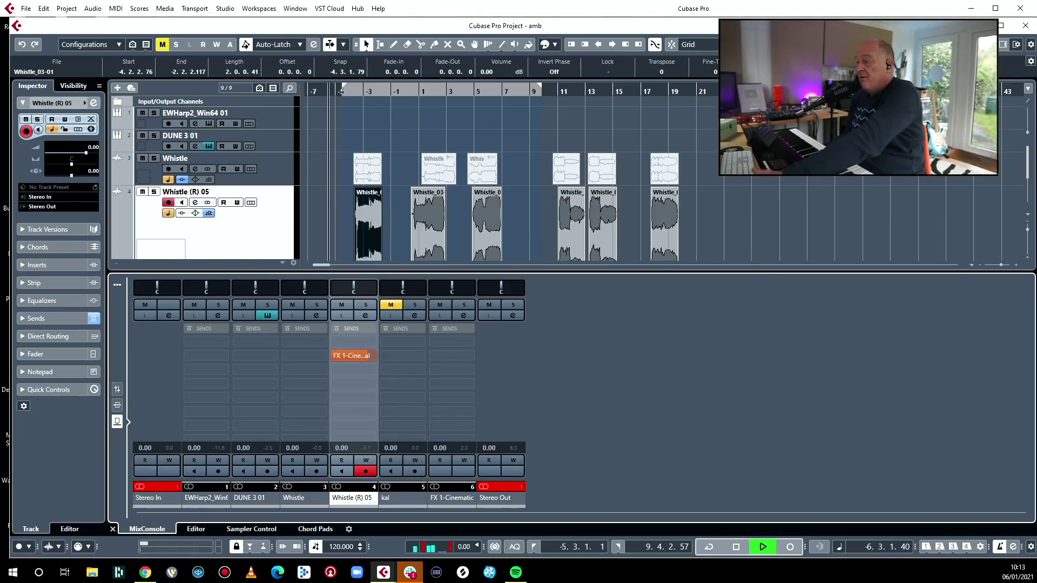
alt+click(367, 355)
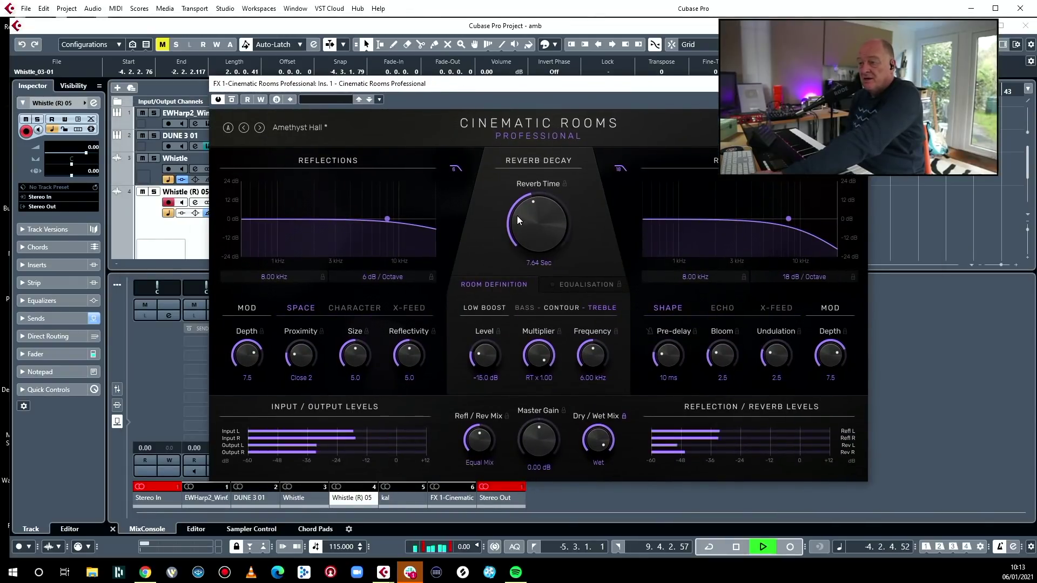
mouse_move(526, 237)
mouse_down()
mouse_move(530, 205)
mouse_move(530, 226)
mouse_up()
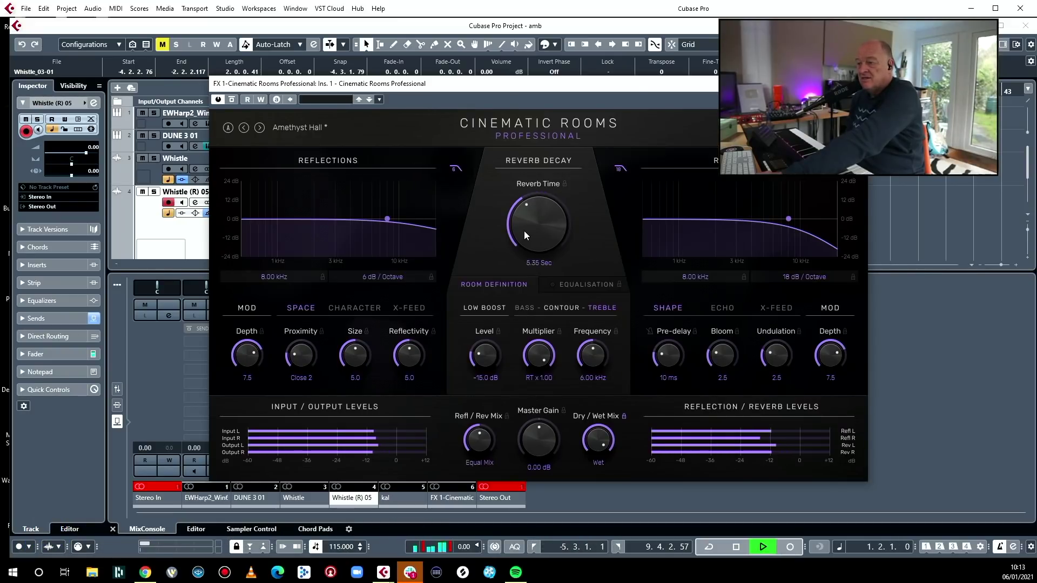
drag(523, 234, 524, 229)
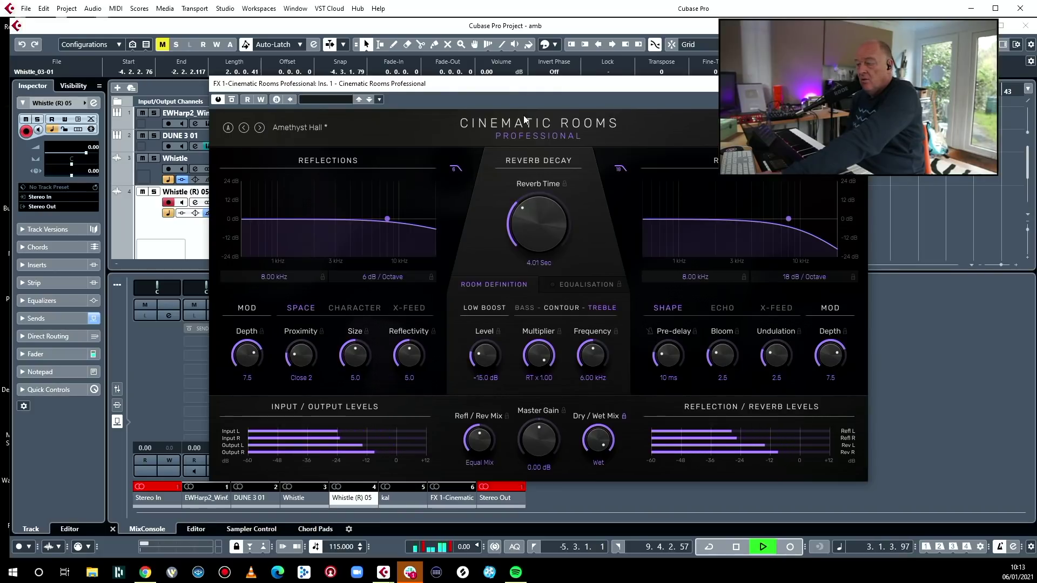
key(space)
click(862, 84)
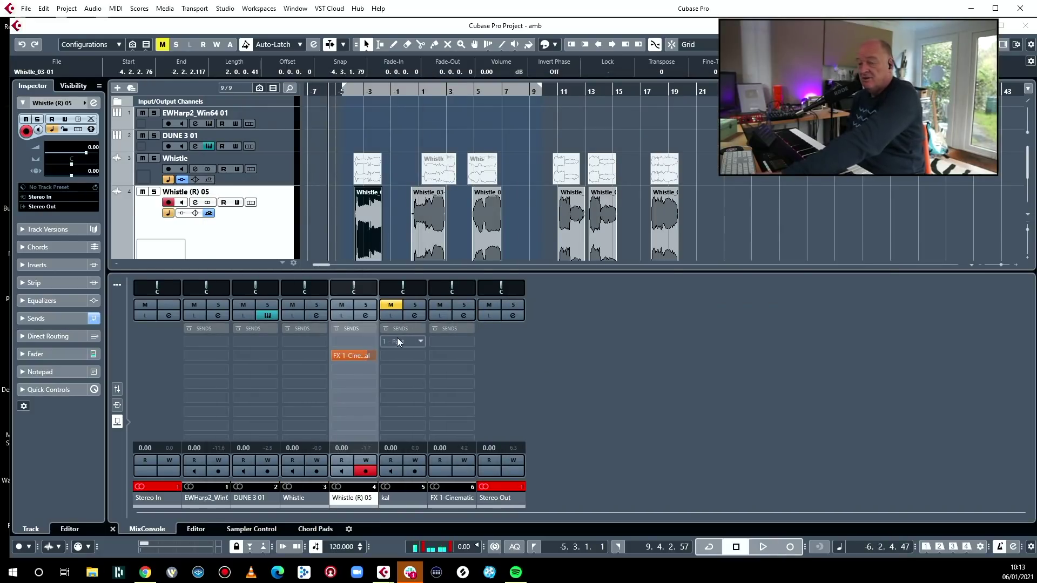
- Start playback, hide the mixer, and solo the Whistle (R) 05 track
click(598, 345)
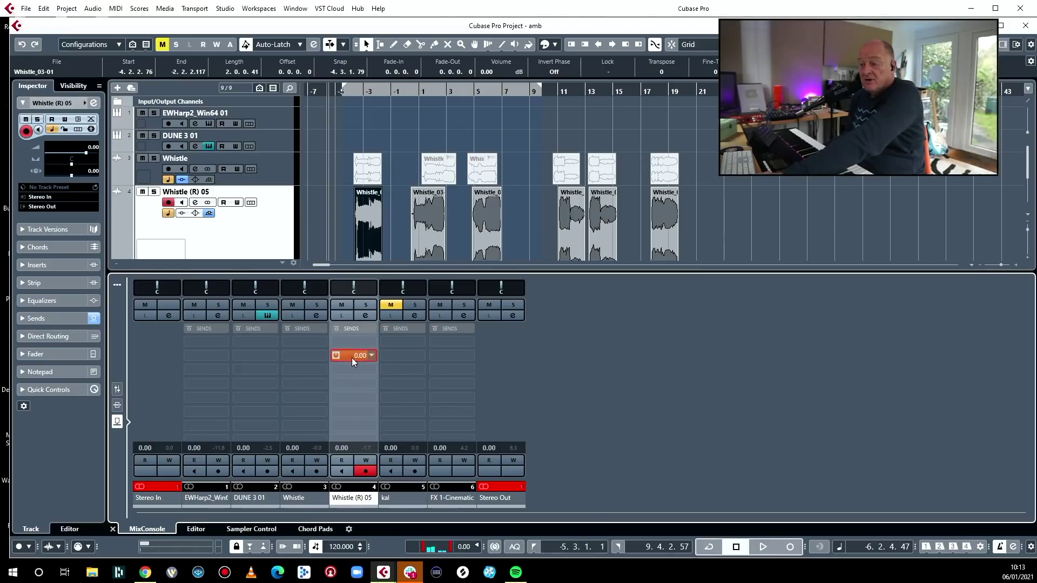
key(space)
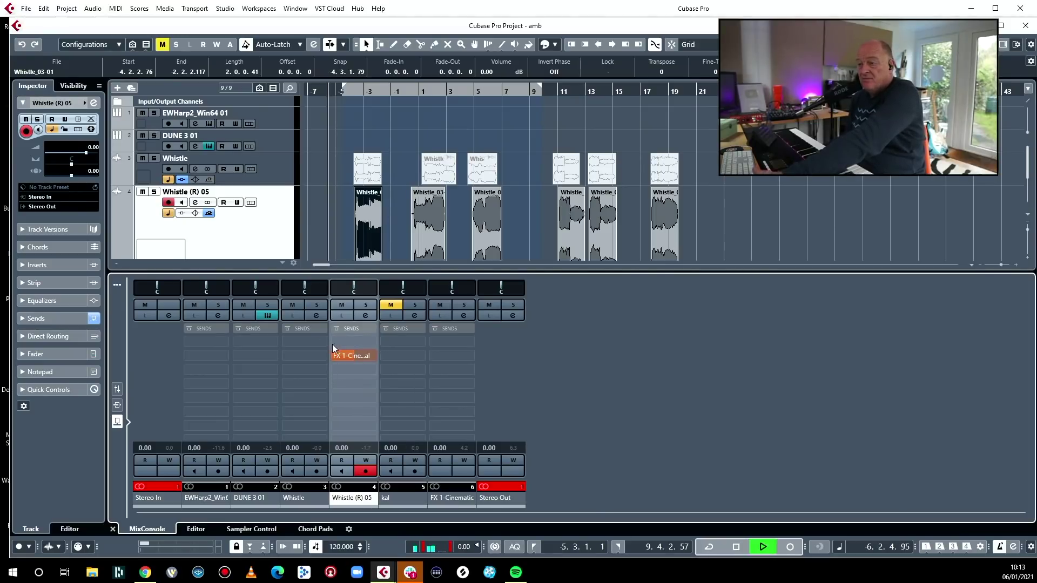
click(153, 530)
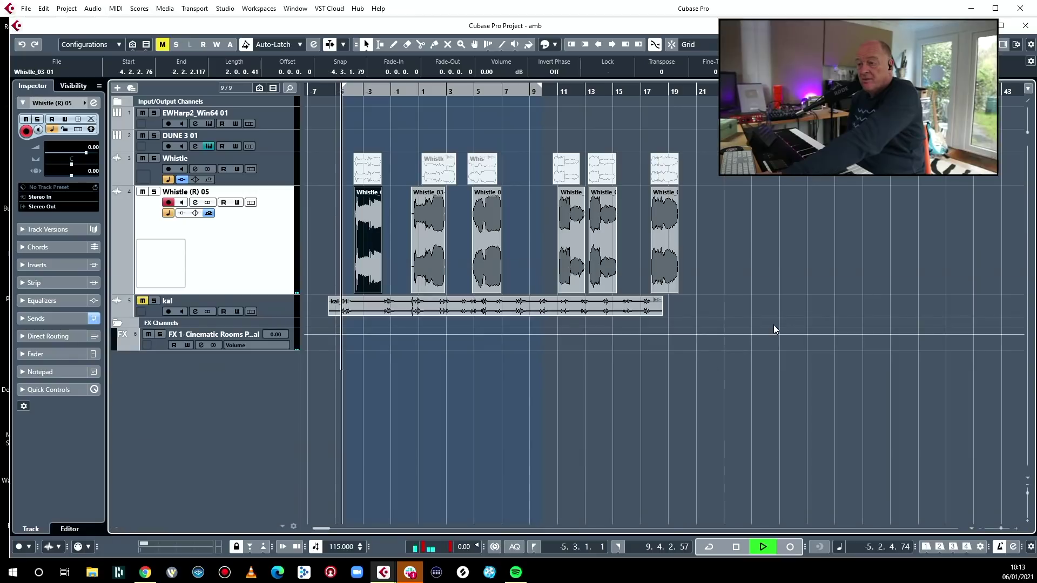
key(s)
- Fade out the first rendered whistle event over about 0.0.1.37, trim the second's start to 0.3.2.76, and fade its end over about 0.0.2.4
key(h)
key(h)
key(h)
key(h)
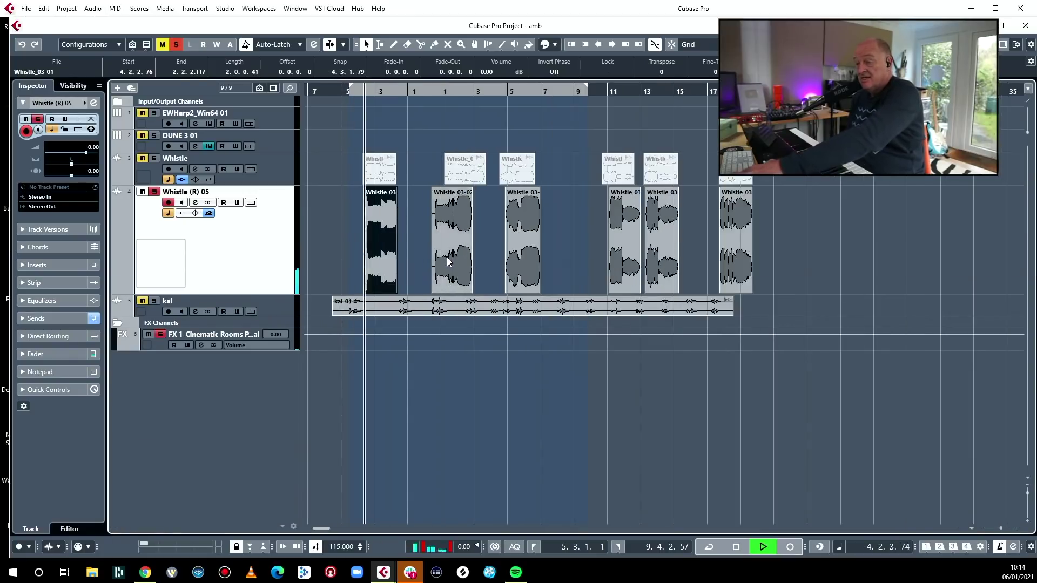
key(h)
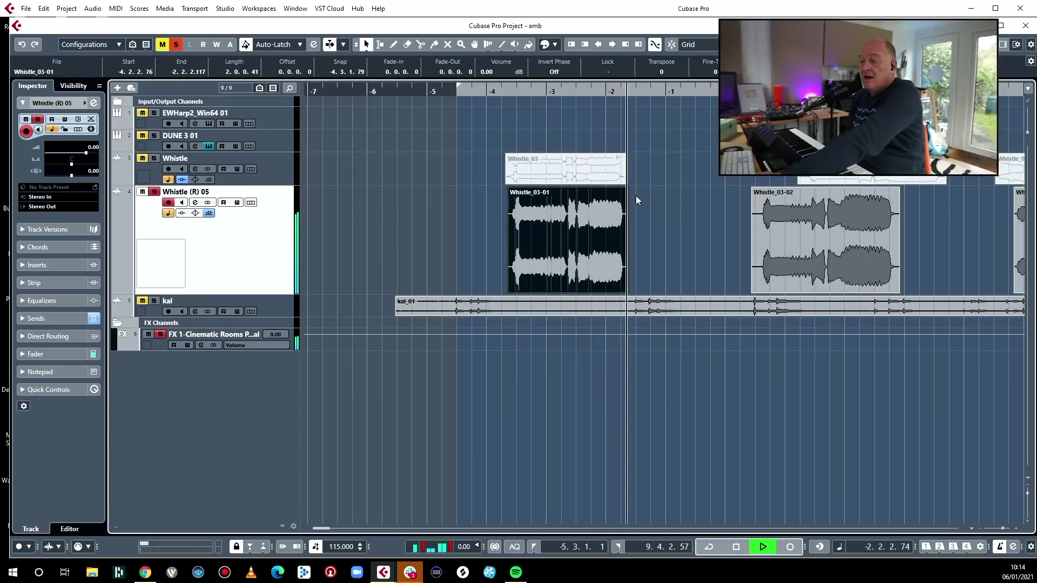
drag(623, 189, 618, 190)
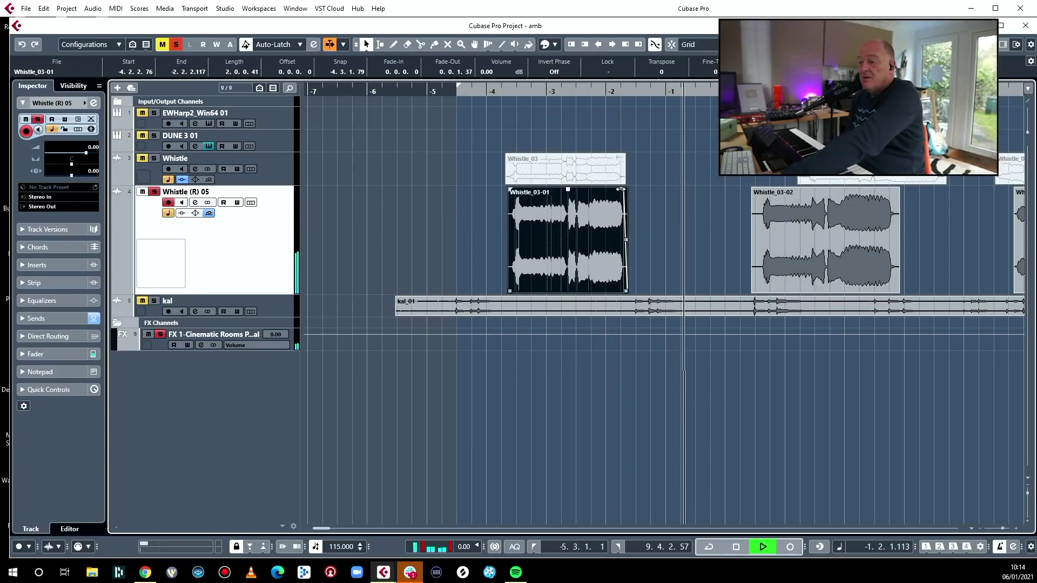
drag(752, 292, 761, 291)
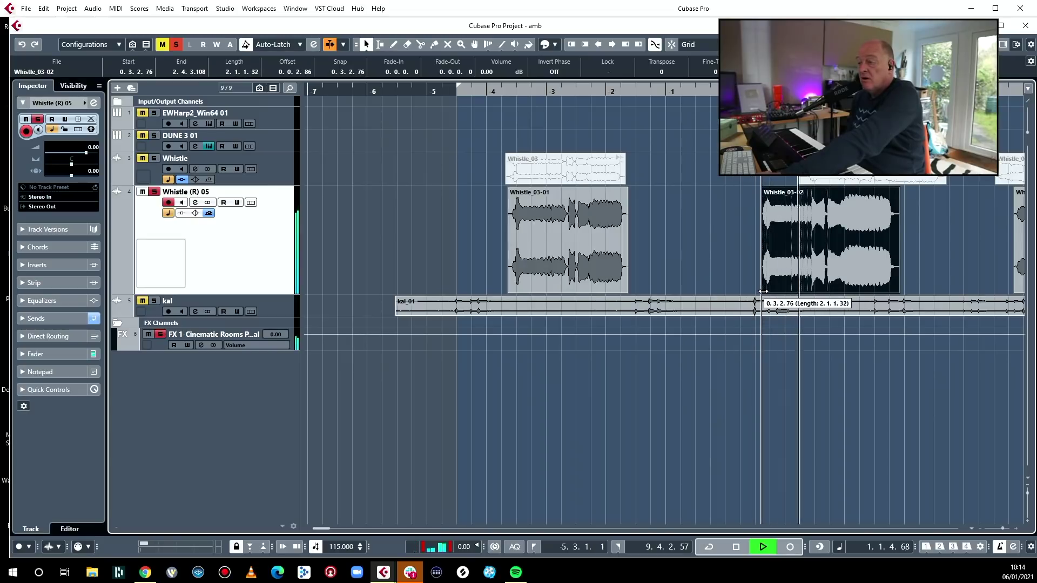
drag(897, 189, 890, 189)
key(space)
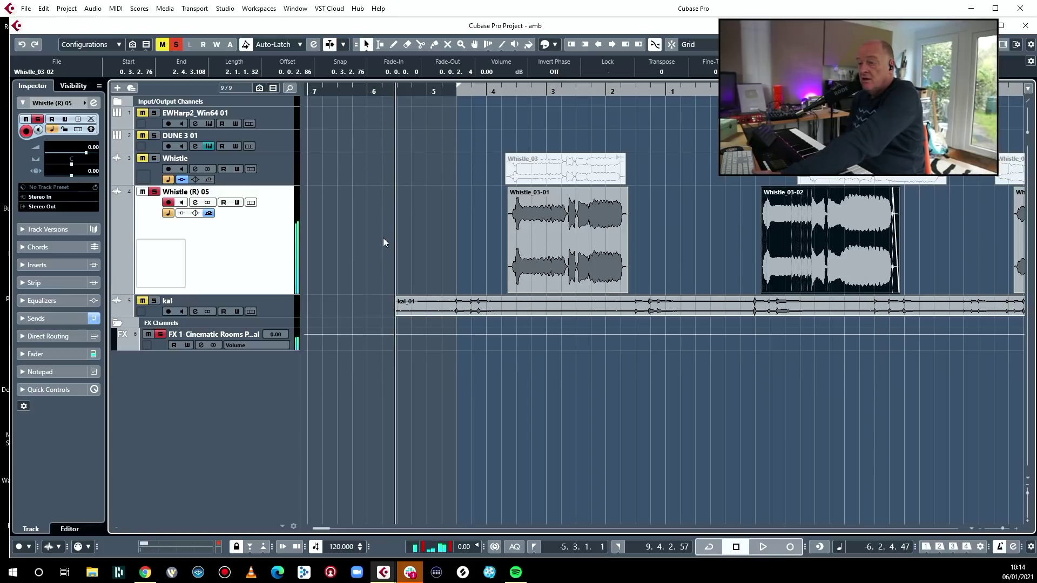
- Play Whistle (R) 05 alone and with the kal track soloed, then stop playback and clear all solos
key(space)
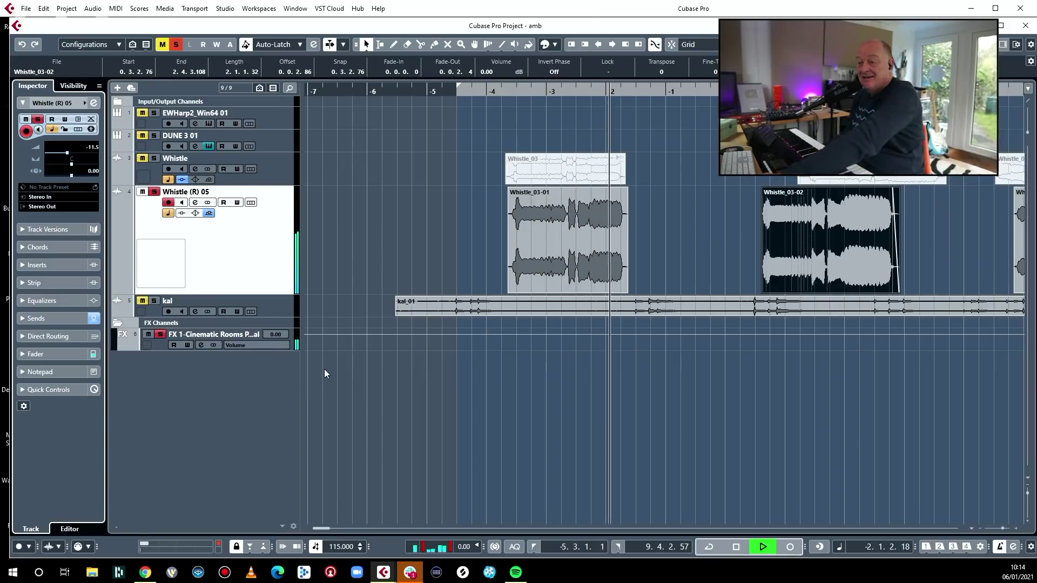
click(154, 301)
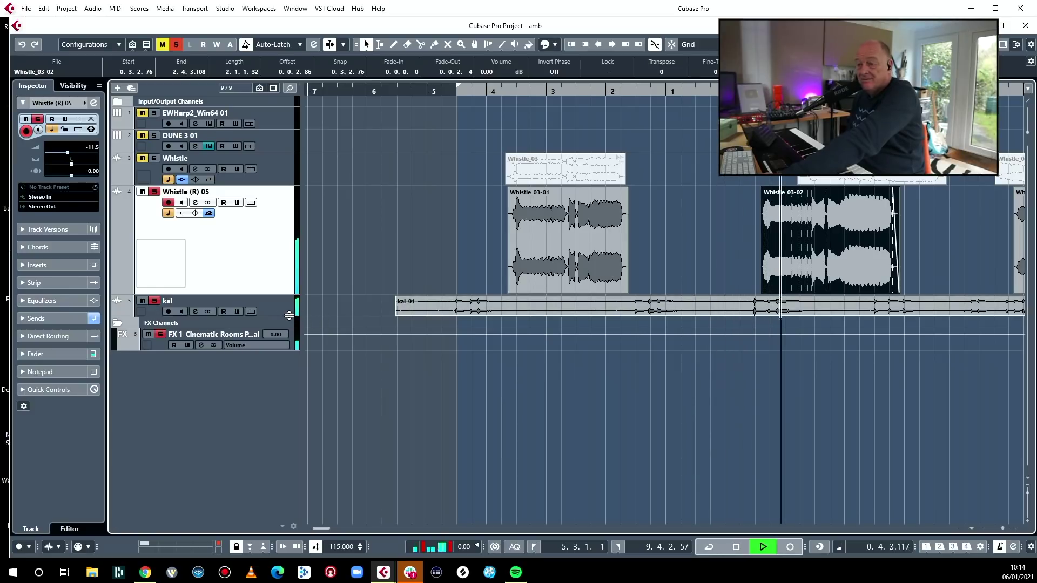
click(275, 302)
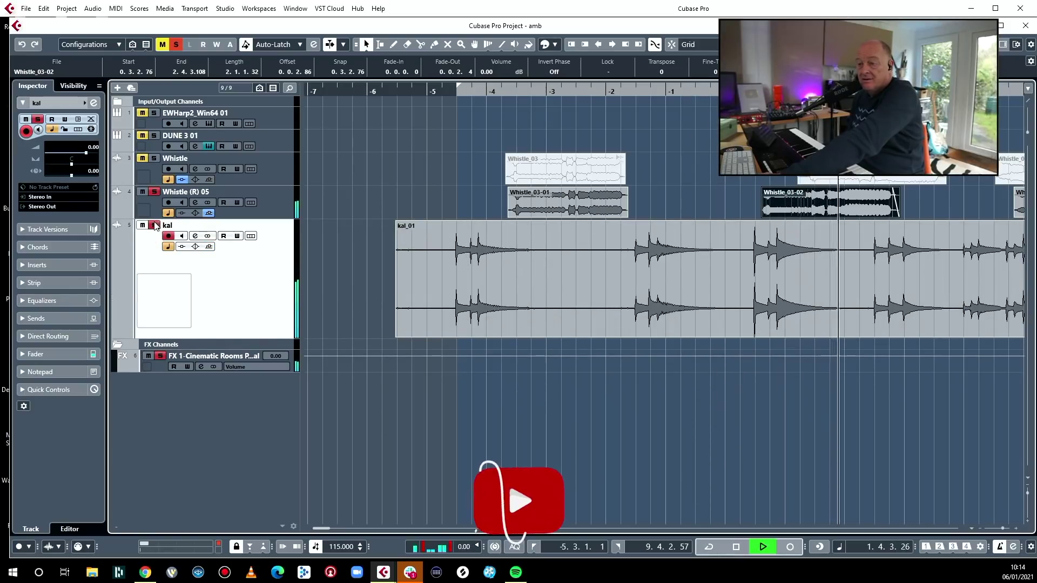
key(space)
click(177, 44)
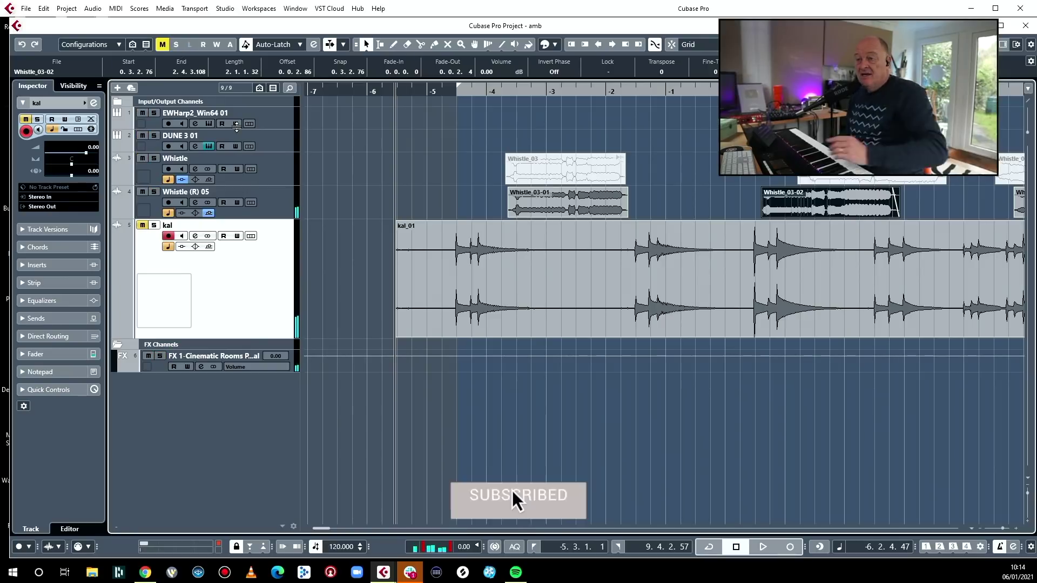
- Open the DUNE 3 01 track's synth, reposition its window, and step back one patch and forward to 059: Thin Layer Of Crystal ST
click(259, 140)
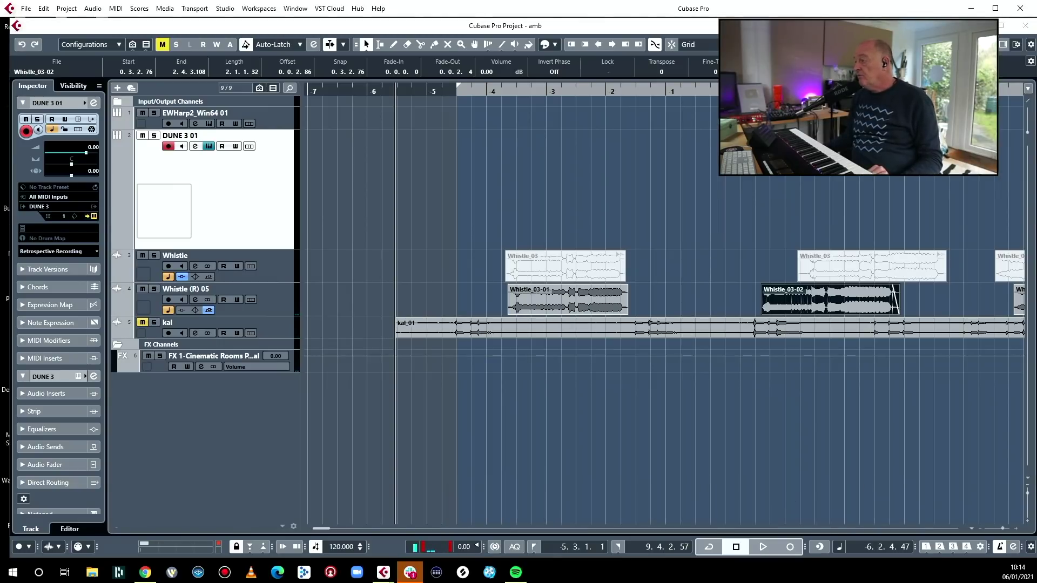
click(195, 147)
drag(718, 238, 446, 46)
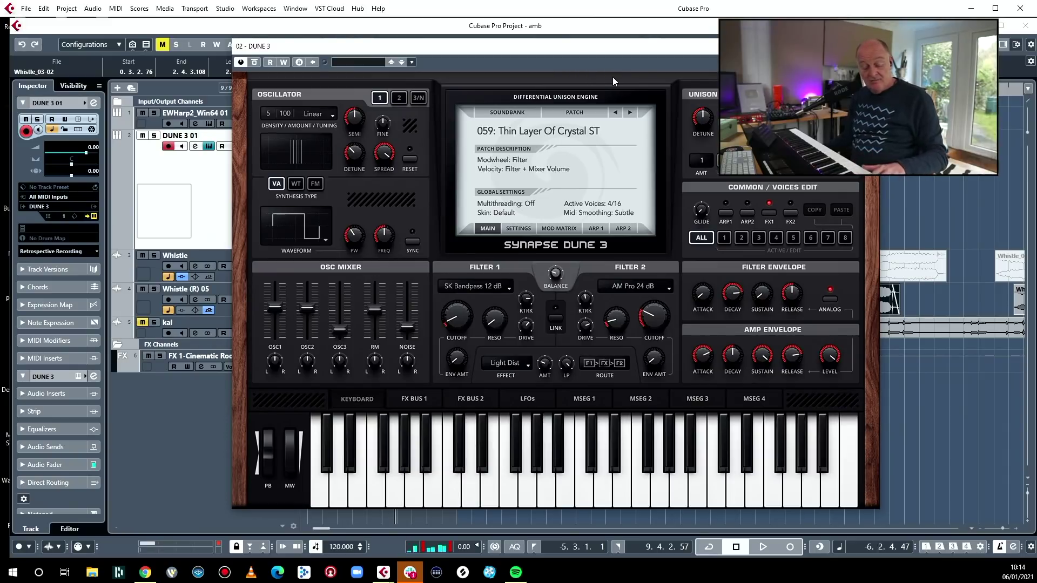
click(614, 113)
click(629, 113)
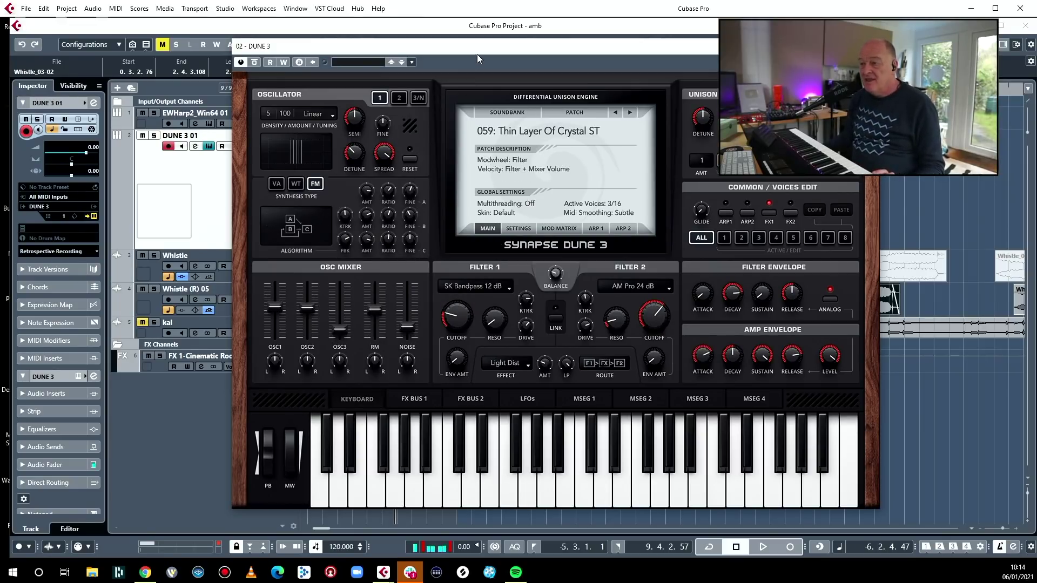
- Move the synth window clear of the webcam area and set oscillator 1 to VA synthesis with the Pulse waveform
drag(478, 54, 412, 73)
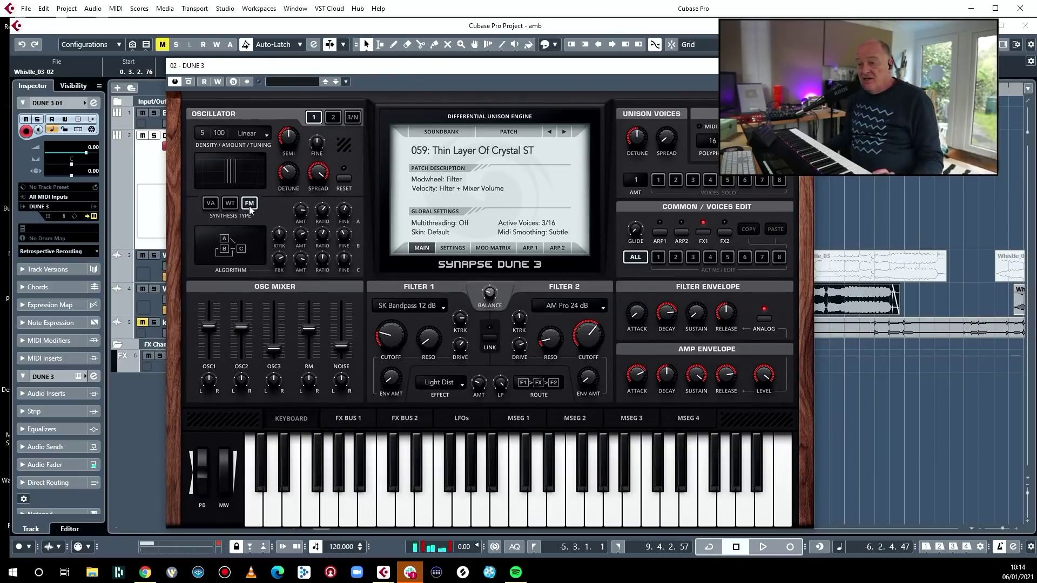
click(210, 203)
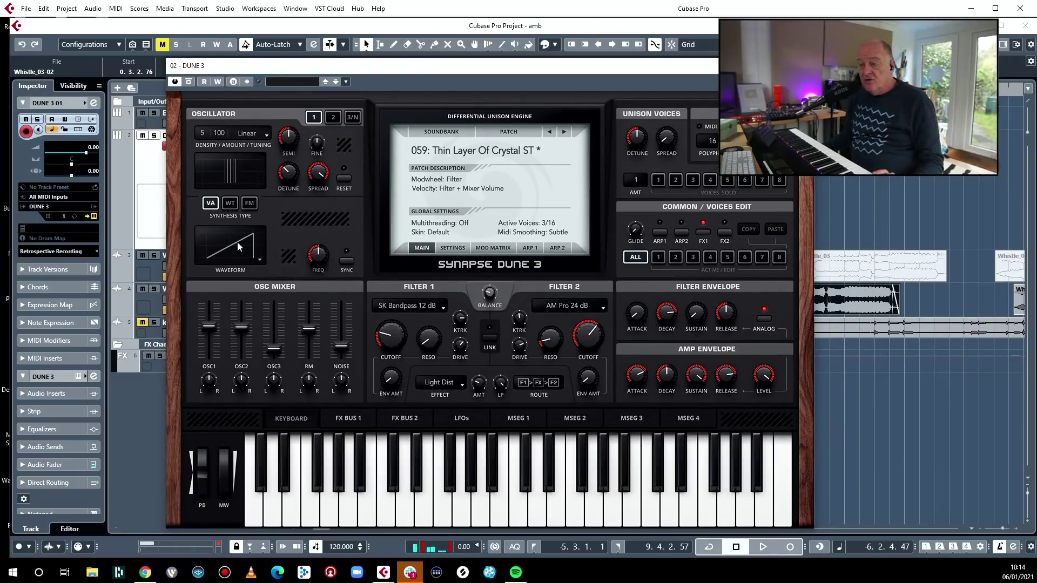
click(258, 261)
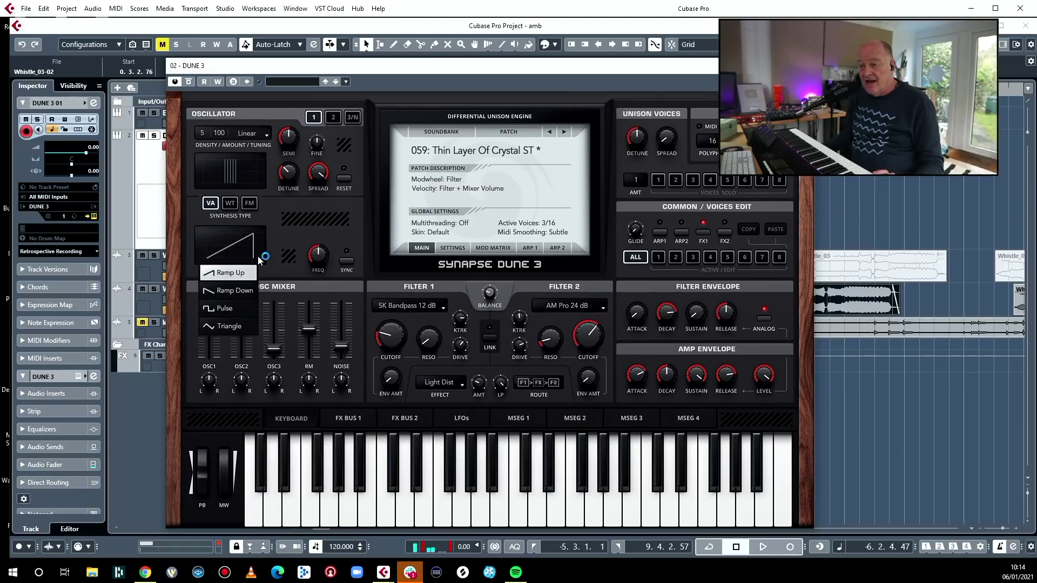
click(229, 303)
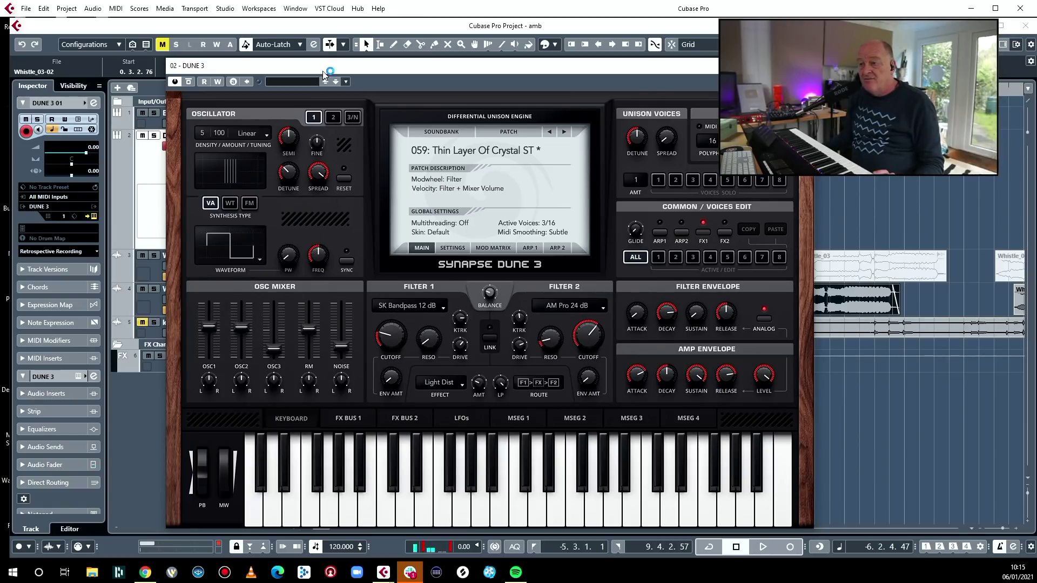
- Set oscillator 2 to VA synthesis with the Pulse waveform, and adjust the pulse width of both oscillators
click(333, 117)
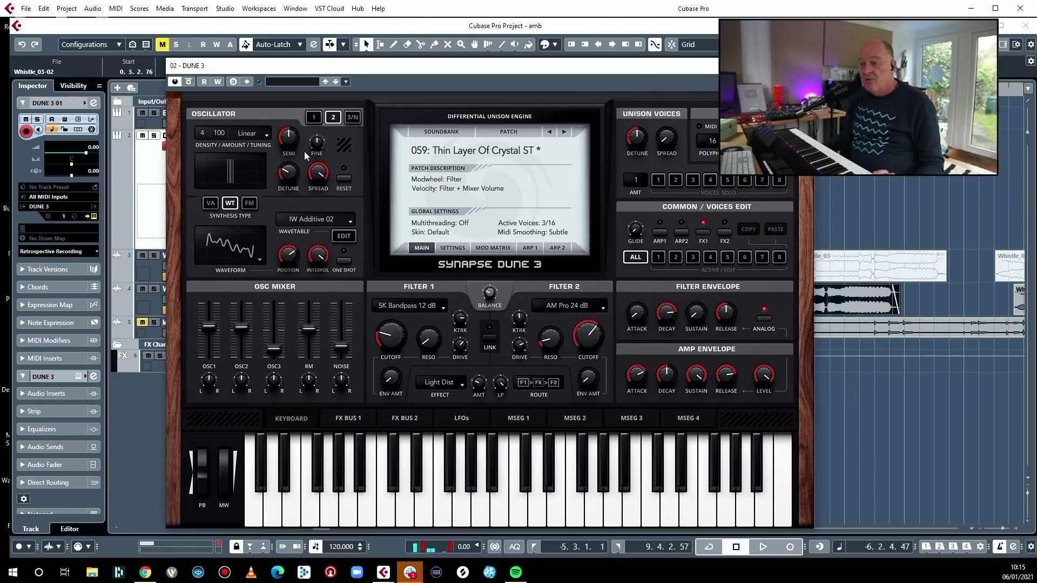
click(210, 204)
click(257, 263)
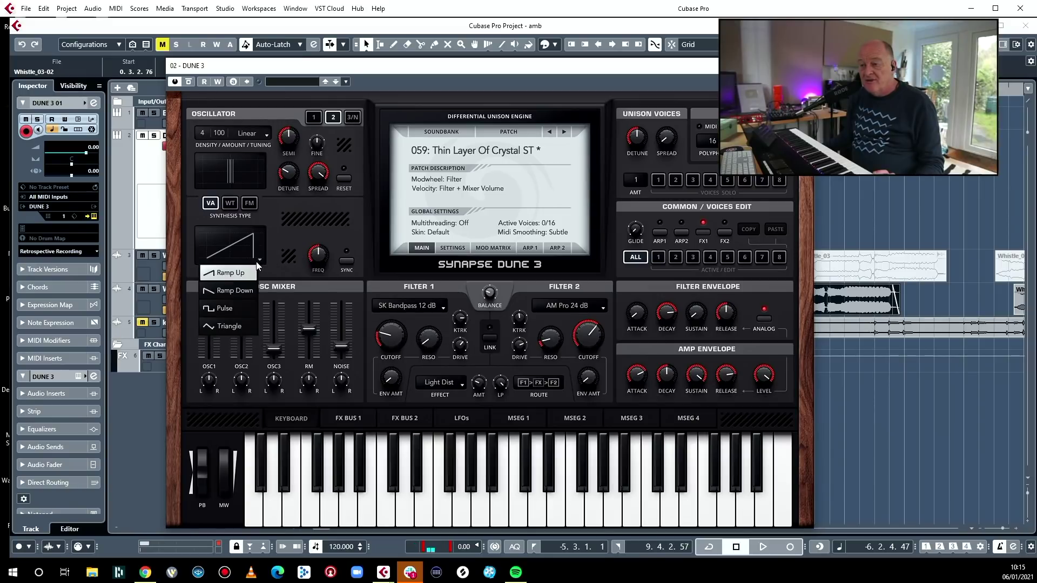
click(227, 319)
drag(319, 261, 298, 218)
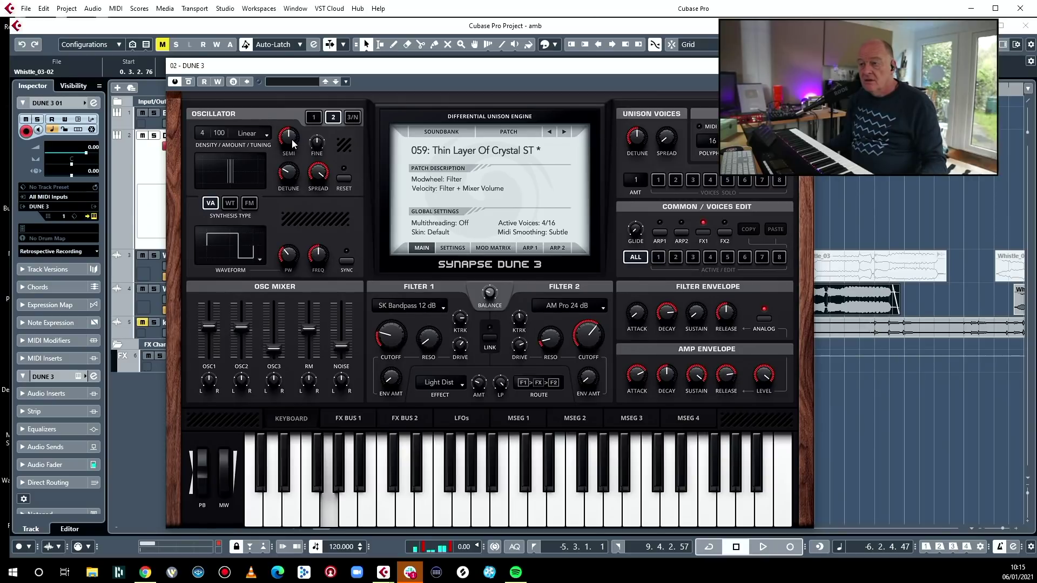
click(316, 120)
drag(289, 261, 313, 201)
- Lower the cutoff of Filter 1 and Filter 2 to darken the patch
drag(387, 336, 389, 354)
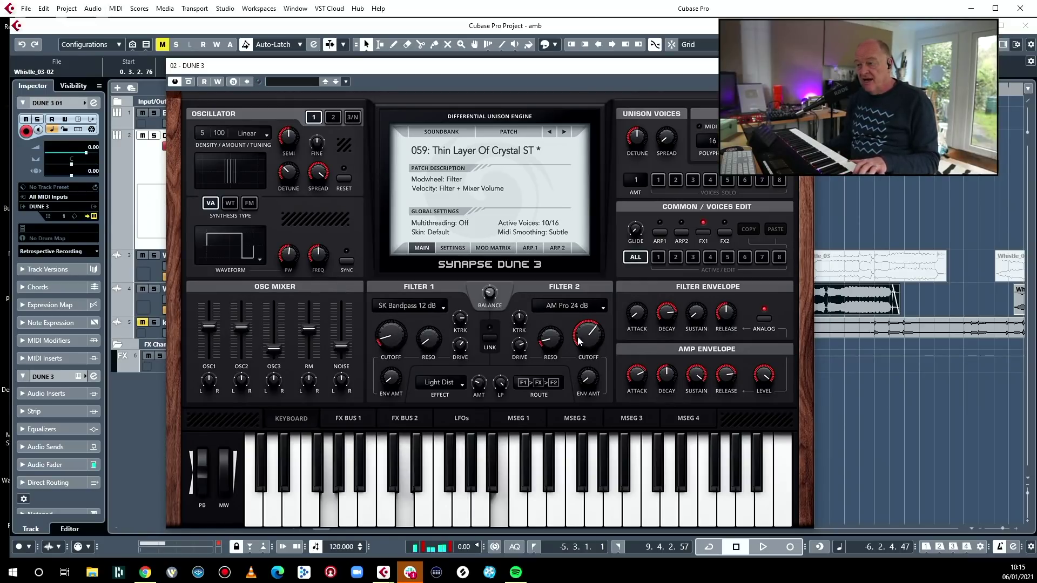
drag(588, 377, 588, 376)
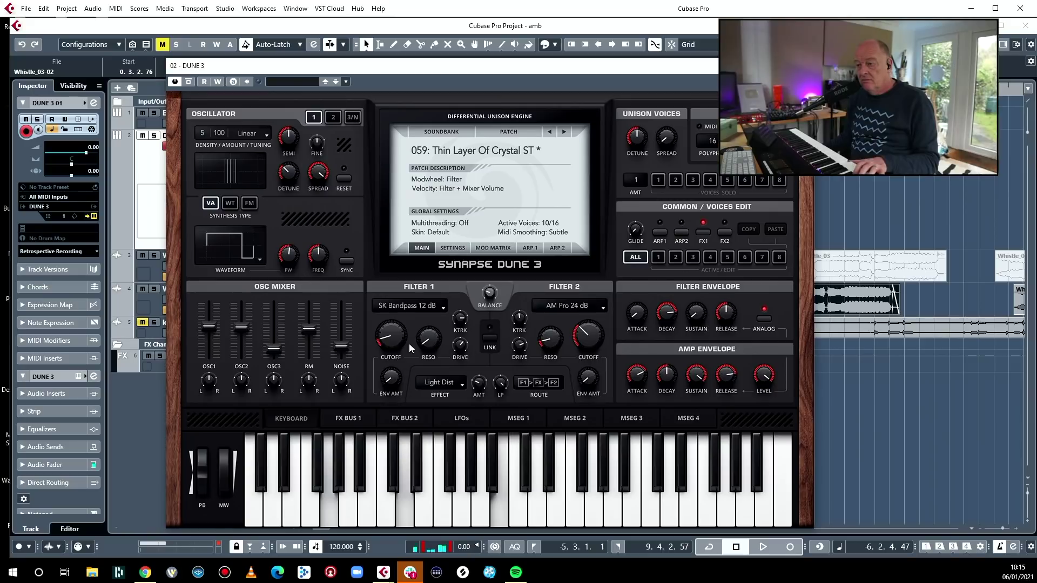
drag(385, 333, 383, 331)
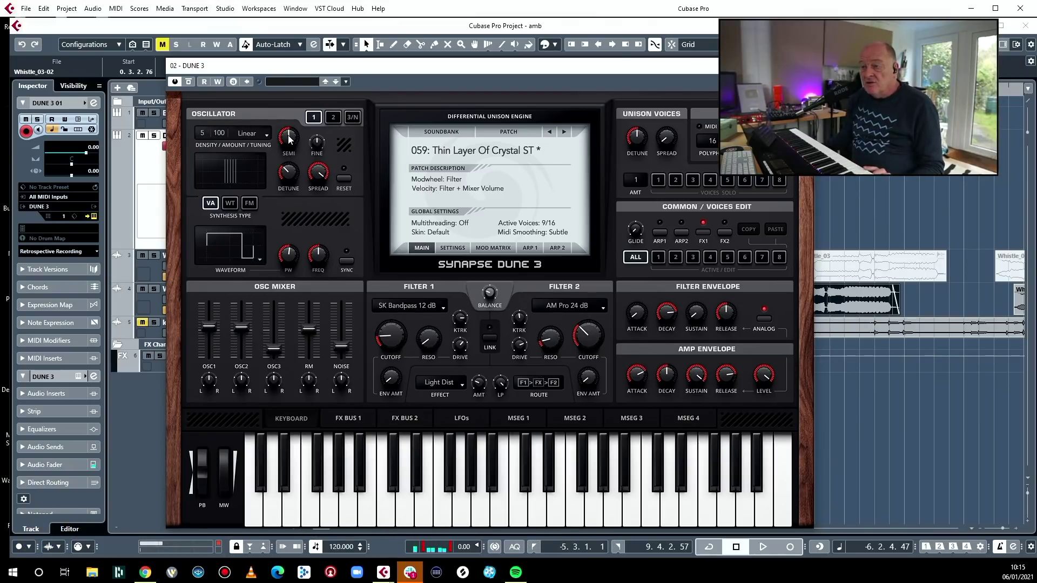
- Try Gaussian tuning with 52 % detune on oscillator 1 and test its semitone offset, returning it to 0
click(251, 135)
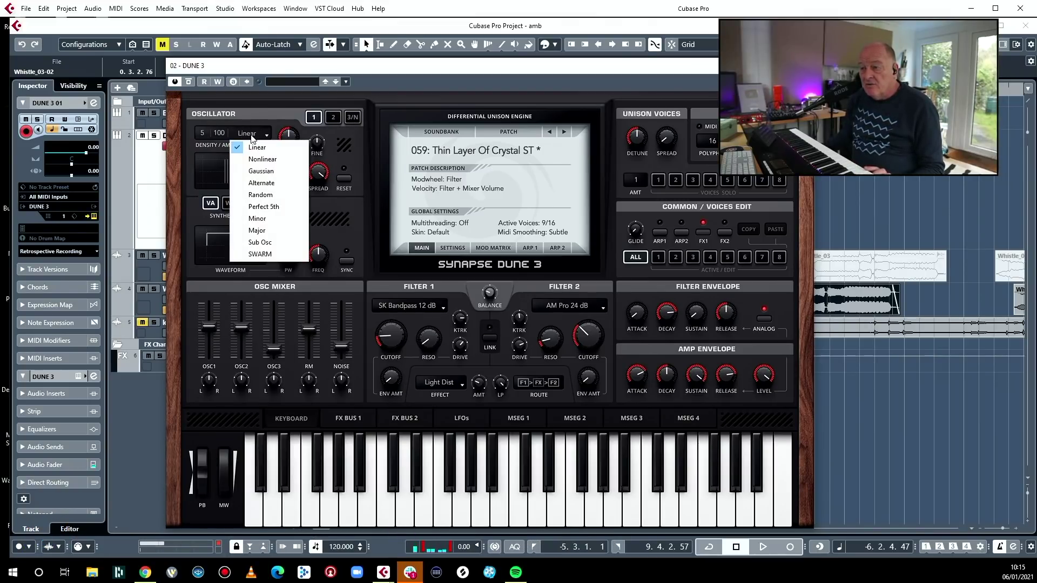
click(261, 171)
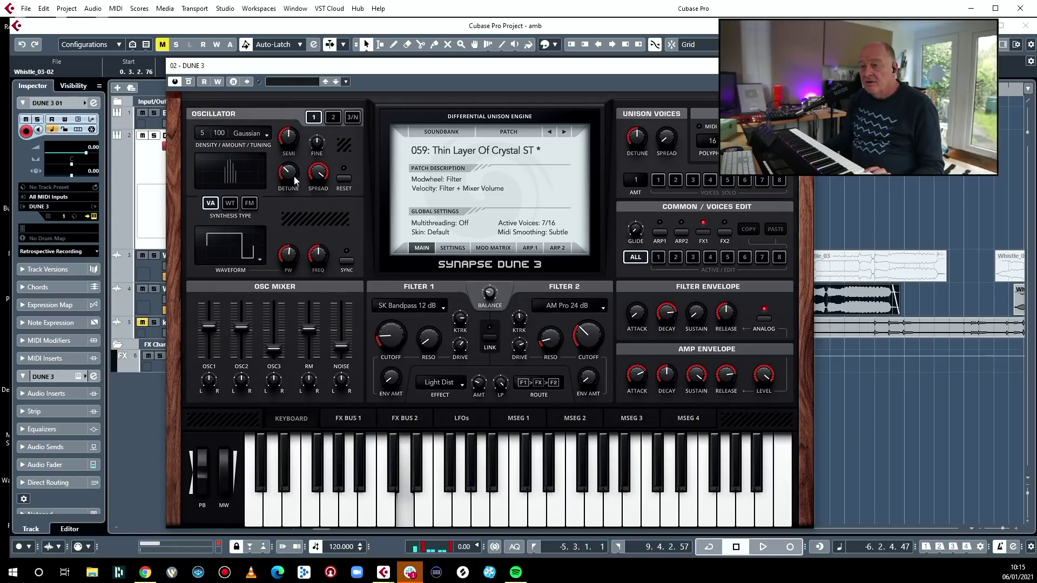
drag(291, 179, 291, 156)
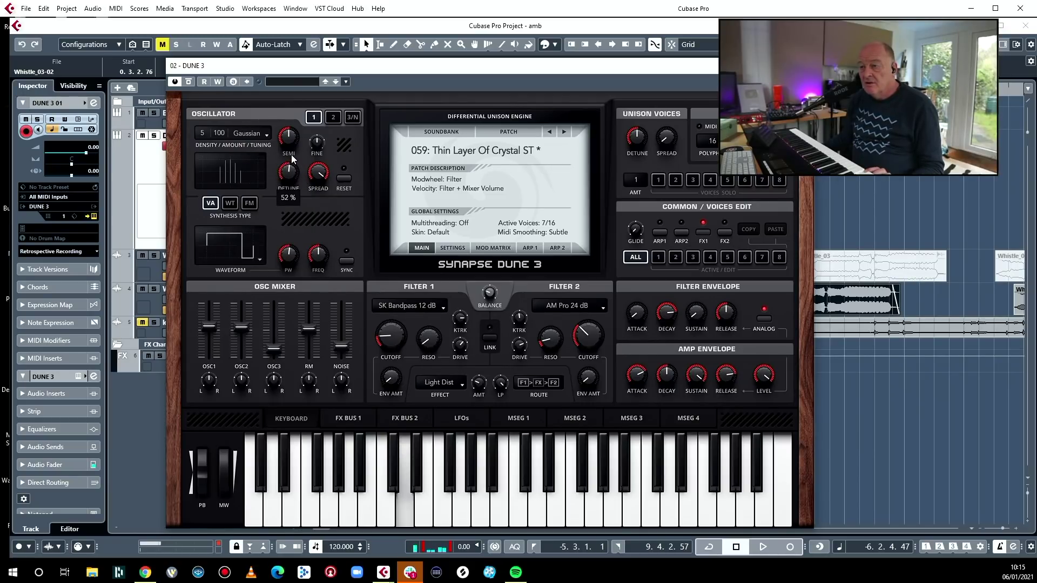
mouse_move(290, 141)
mouse_move(290, 141)
mouse_down()
mouse_move(303, 102)
mouse_move(301, 136)
mouse_up()
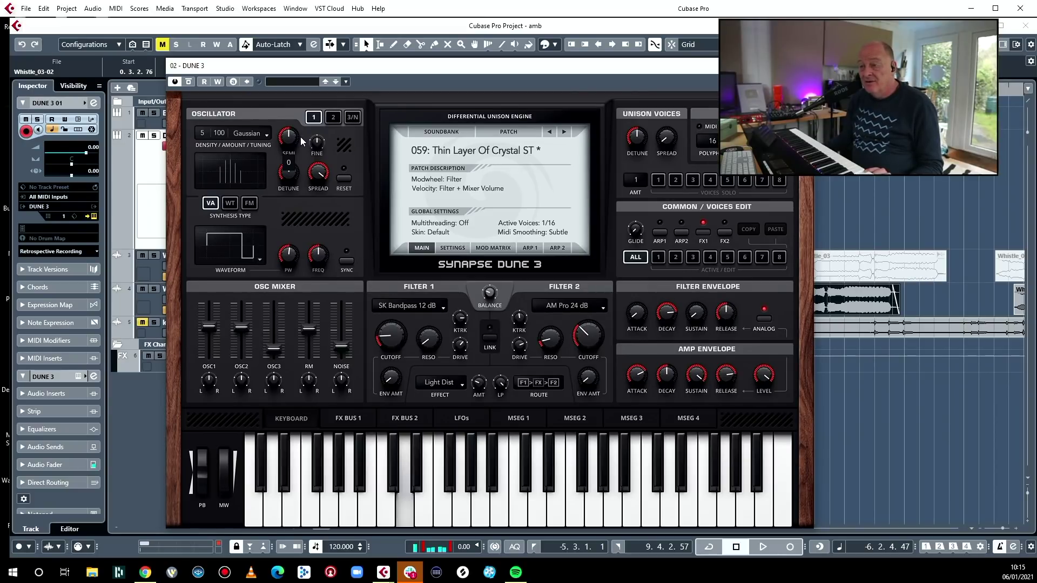
mouse_move(301, 131)
mouse_down()
mouse_move(300, 110)
mouse_move(300, 141)
mouse_up()
scroll(300, 141, up, 2)
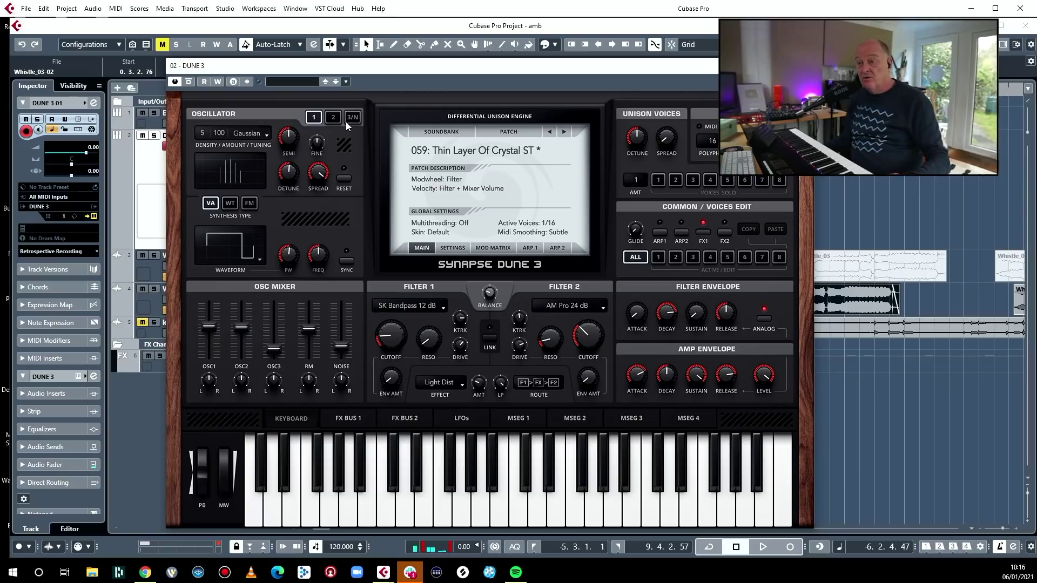
- Set oscillator 1's tuning to Nonlinear with a lower detune, view the FX Bus 1 effects, and close the synth
click(260, 135)
click(268, 160)
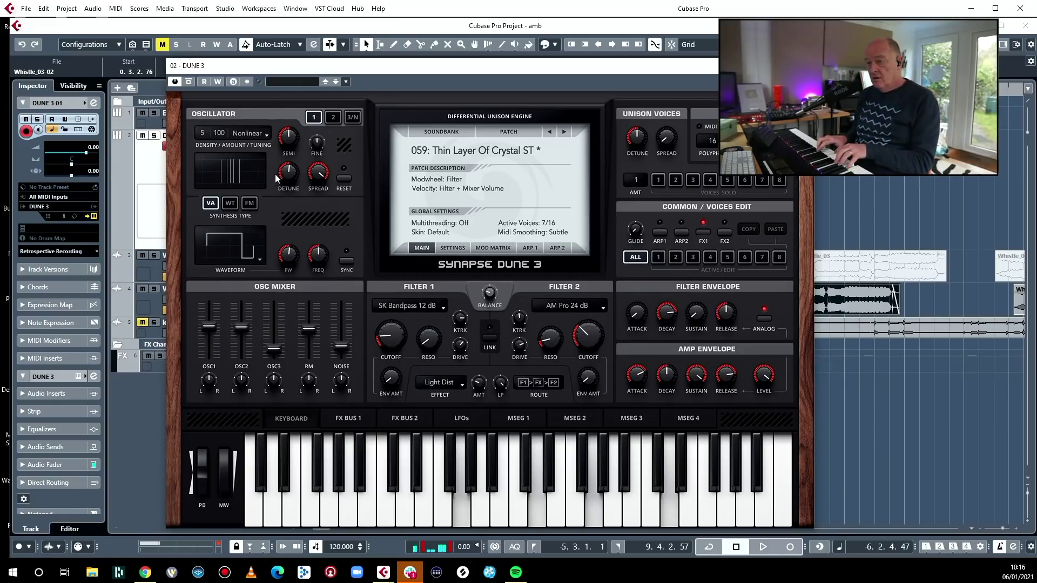
drag(288, 171, 288, 189)
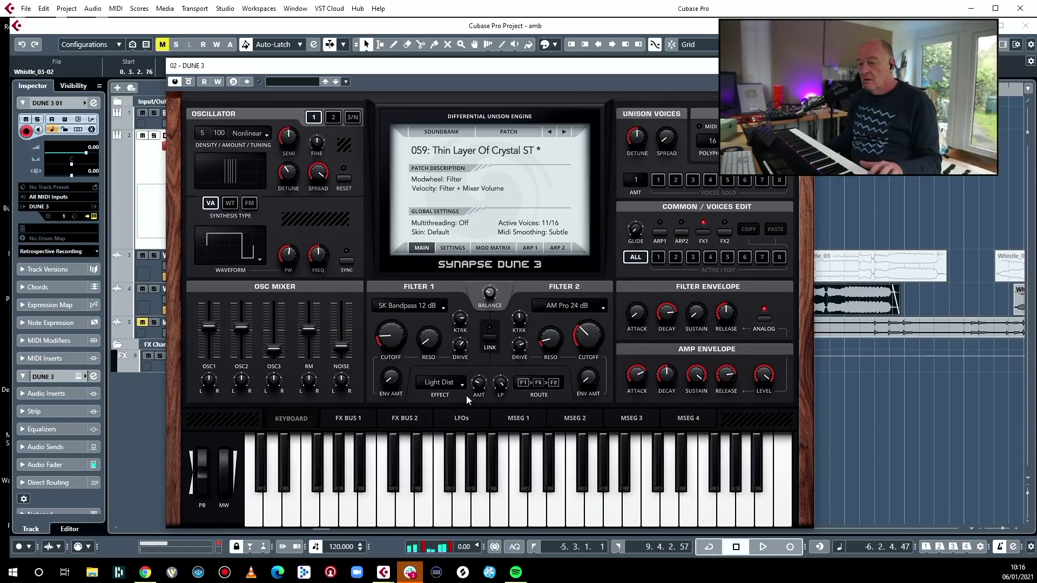
click(347, 419)
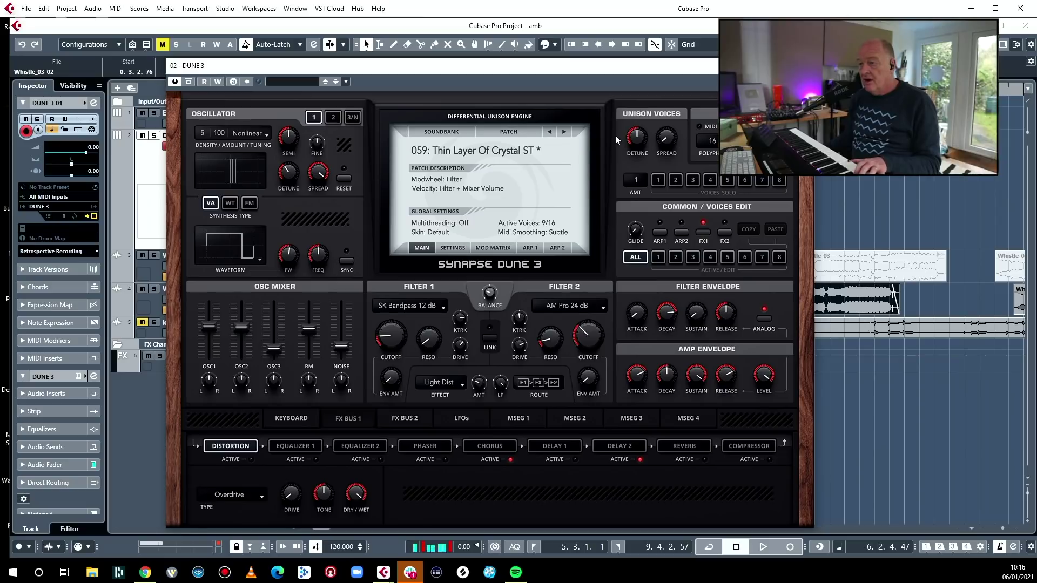
click(804, 66)
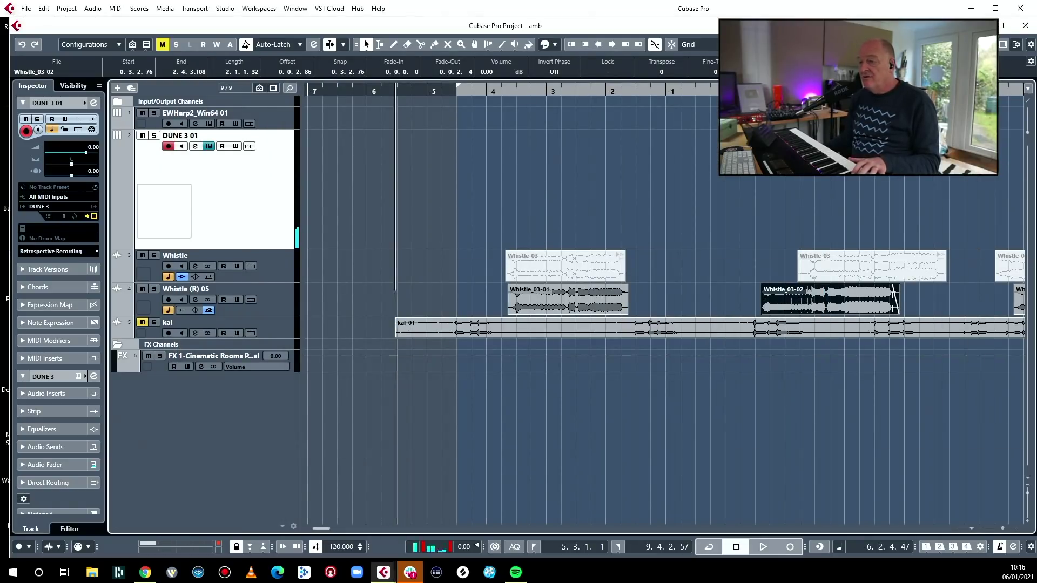
- Add a second-slot send from DUNE 3 01 to FX 1-Cinematic Rooms Professional, and play the project with the mixer hidden
key(ctrl+alt+e)
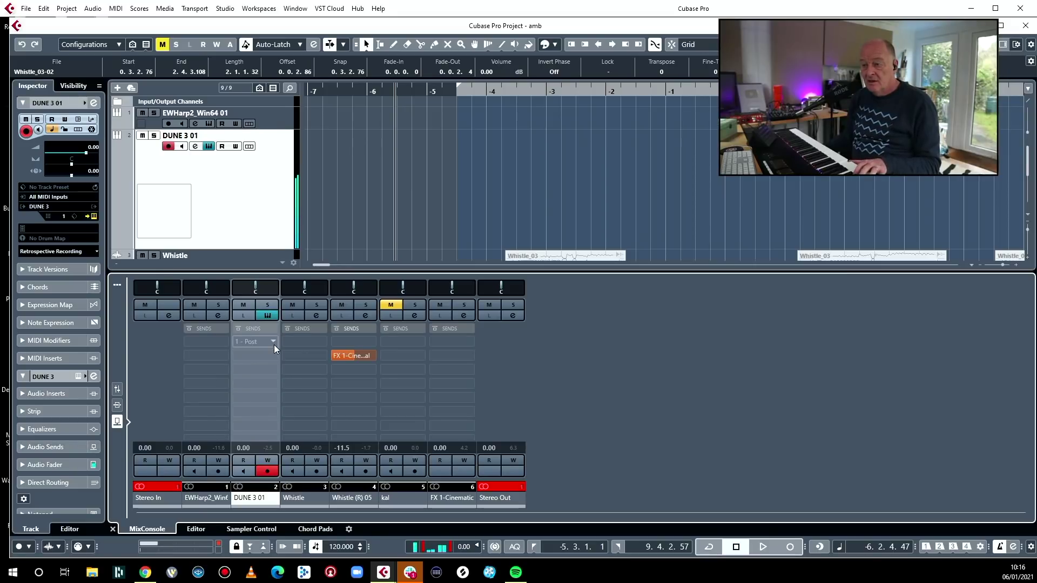
click(272, 358)
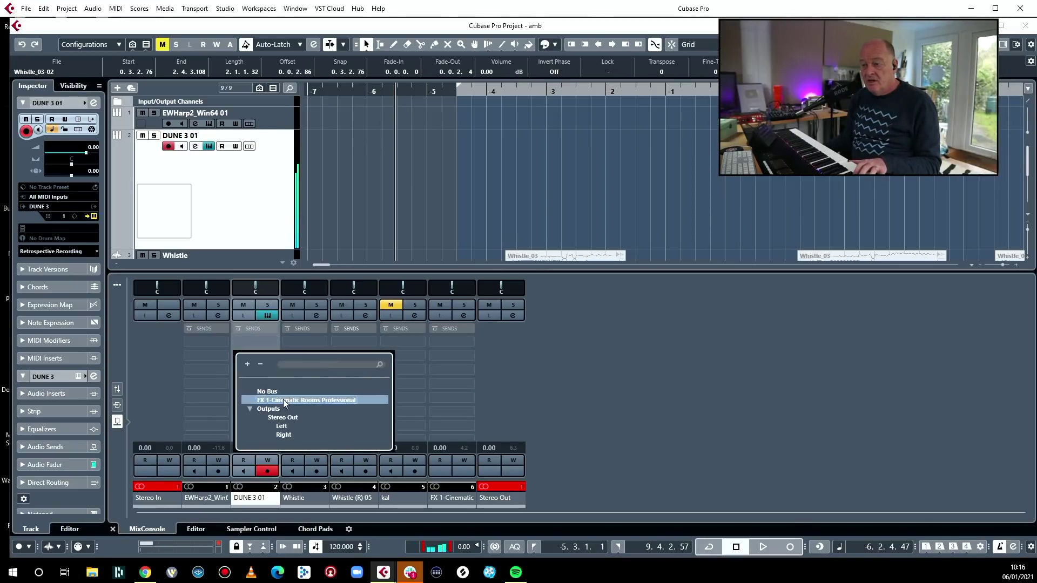
click(284, 400)
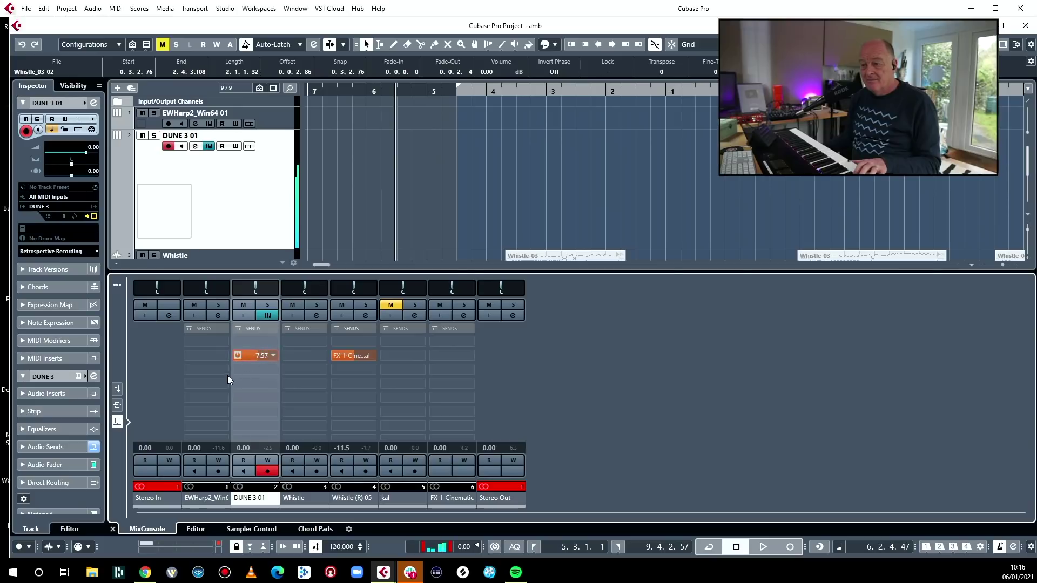
key(space)
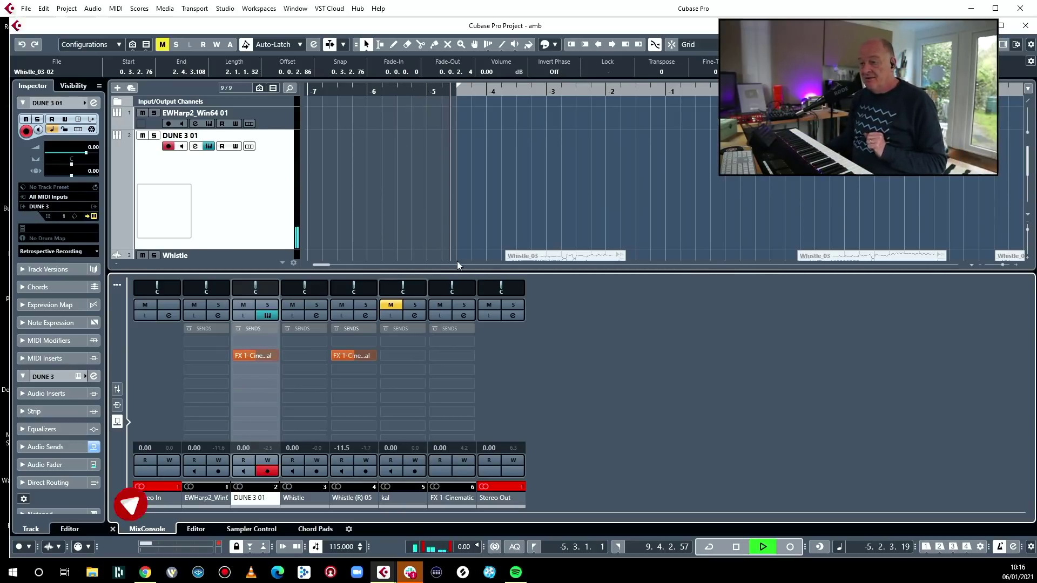
key(ctrl+alt+e)
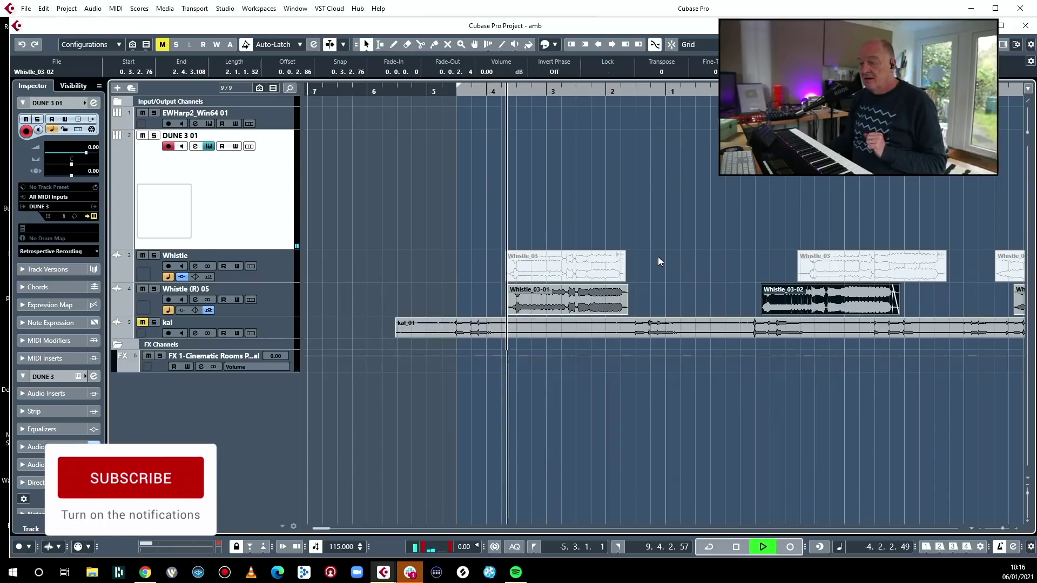
key(space)
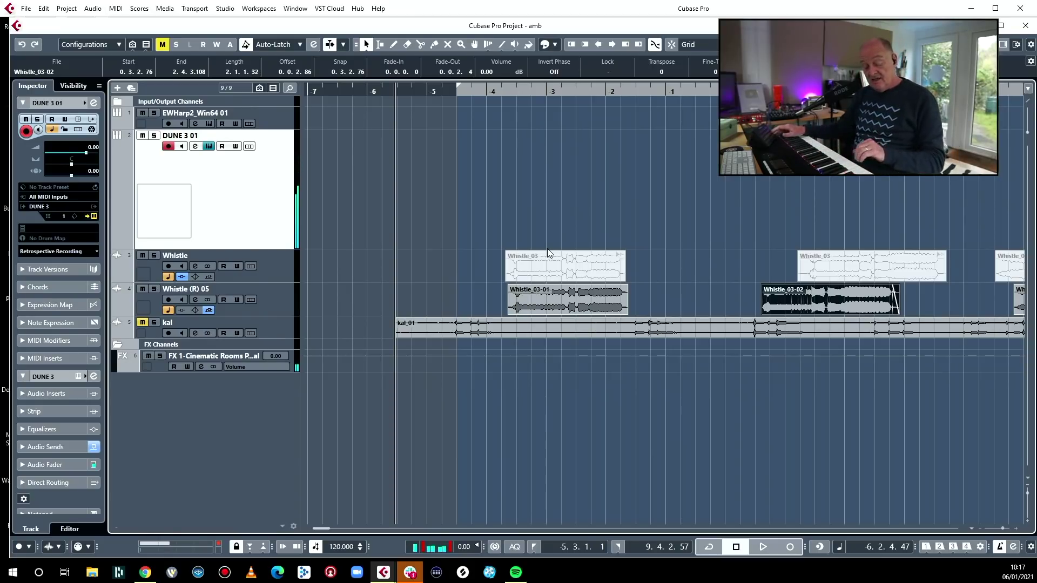
- Record a short take on the DUNE 3 01 track, stop, and delete the recorded part
key(KP_Multiply)
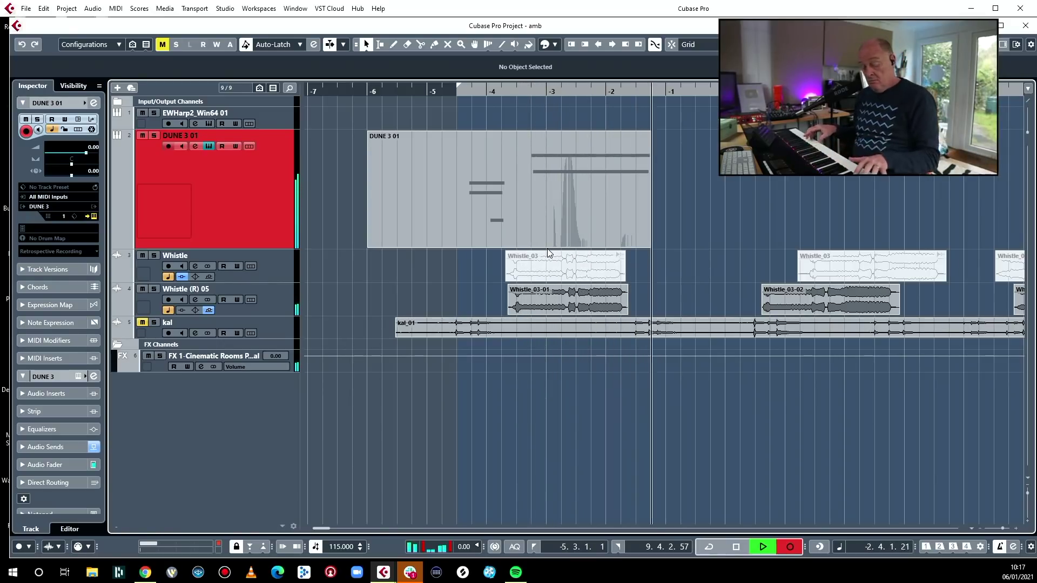
key(space)
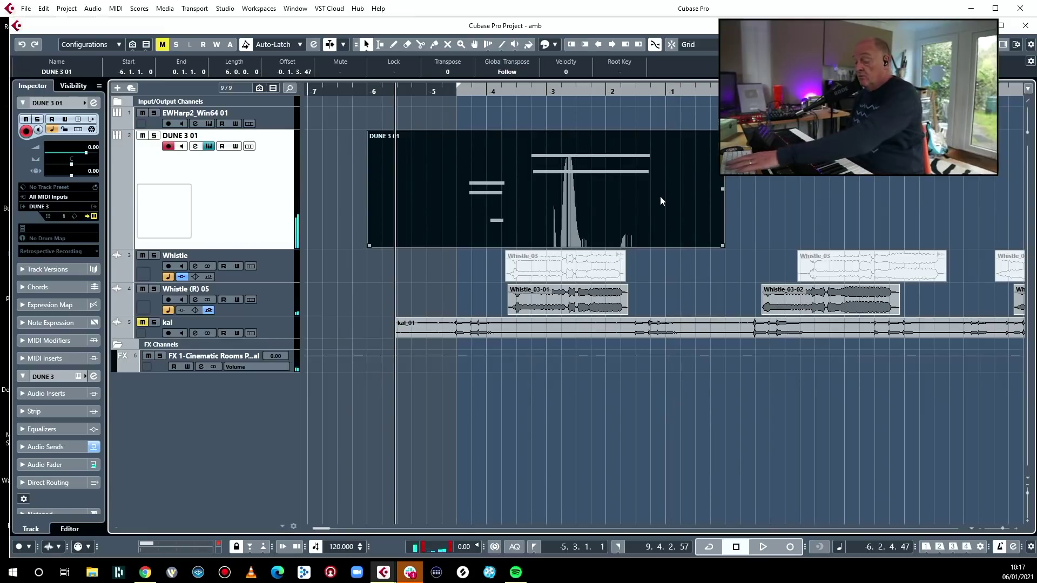
key(Delete)
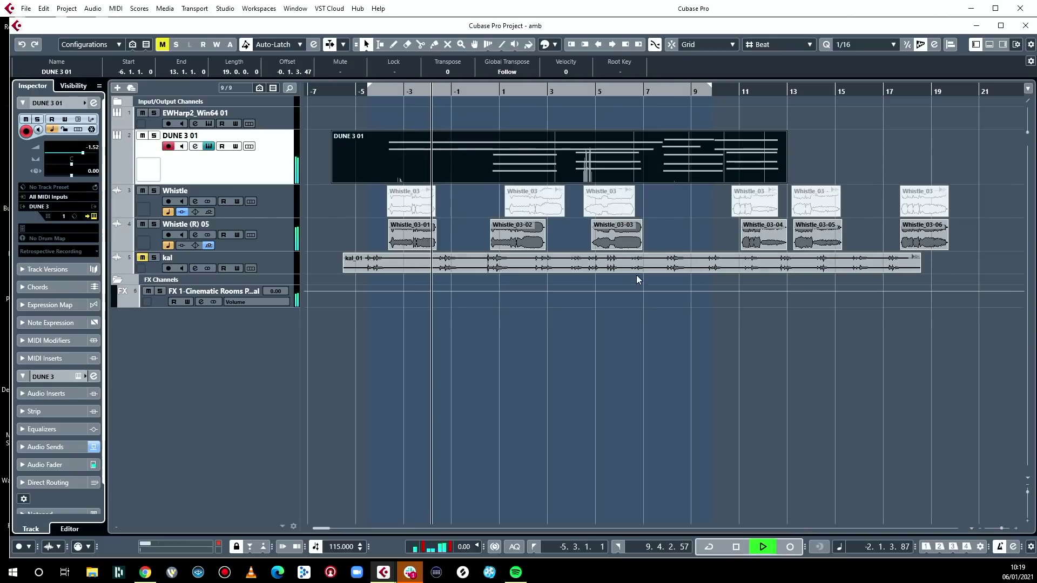
- Mute the last three events on the Whistle (R) 05 track, Whistle_03-04 to Whistle_03-06, and clear the selection
drag(642, 277, 950, 222)
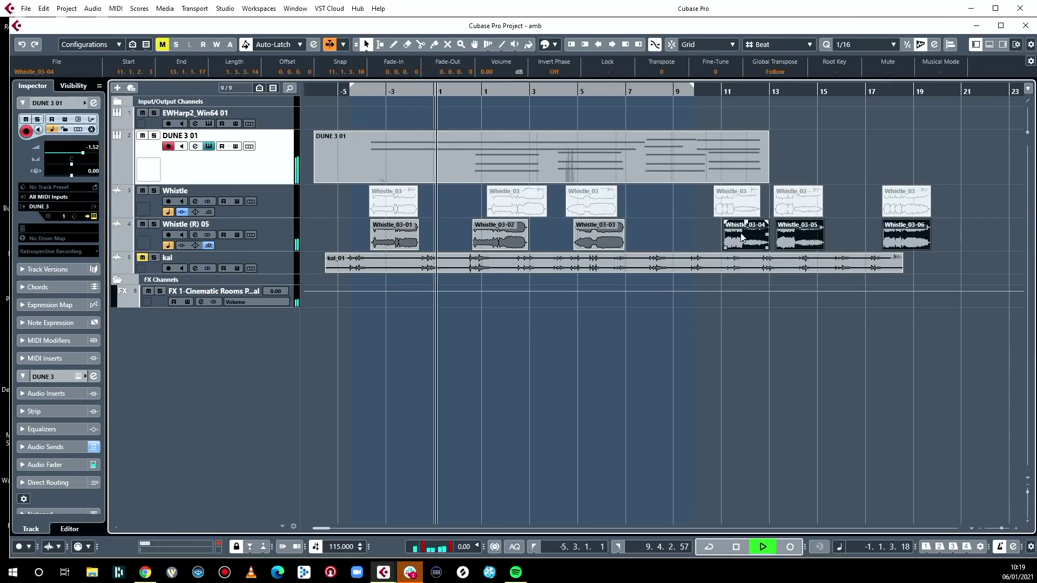
key(7)
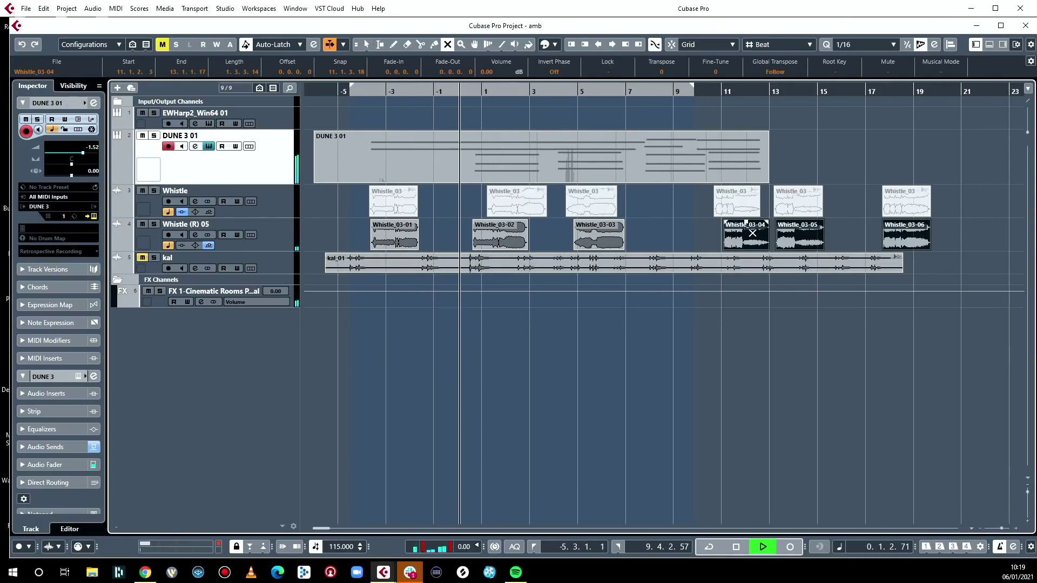
click(748, 234)
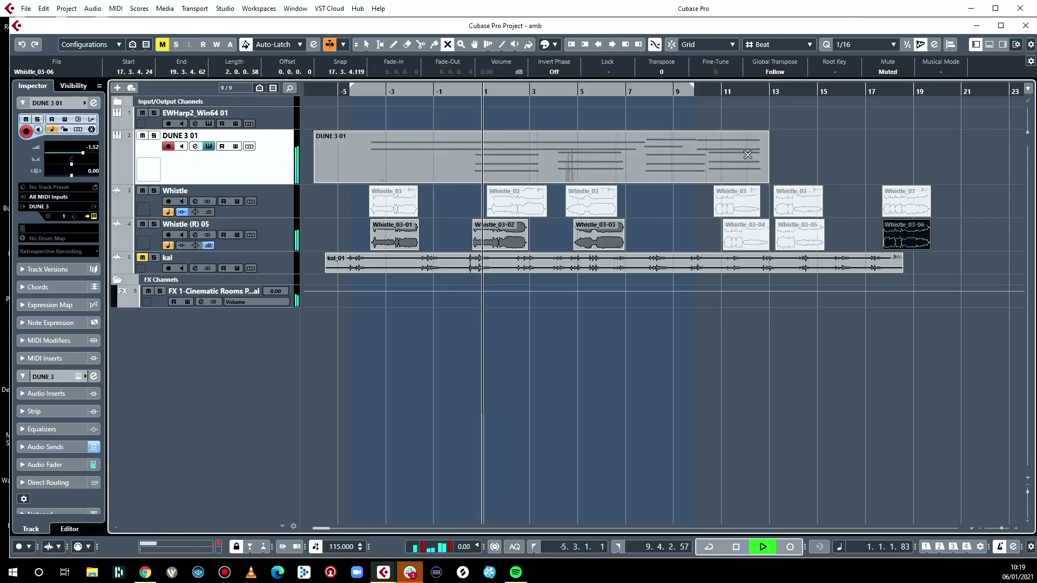
key(1)
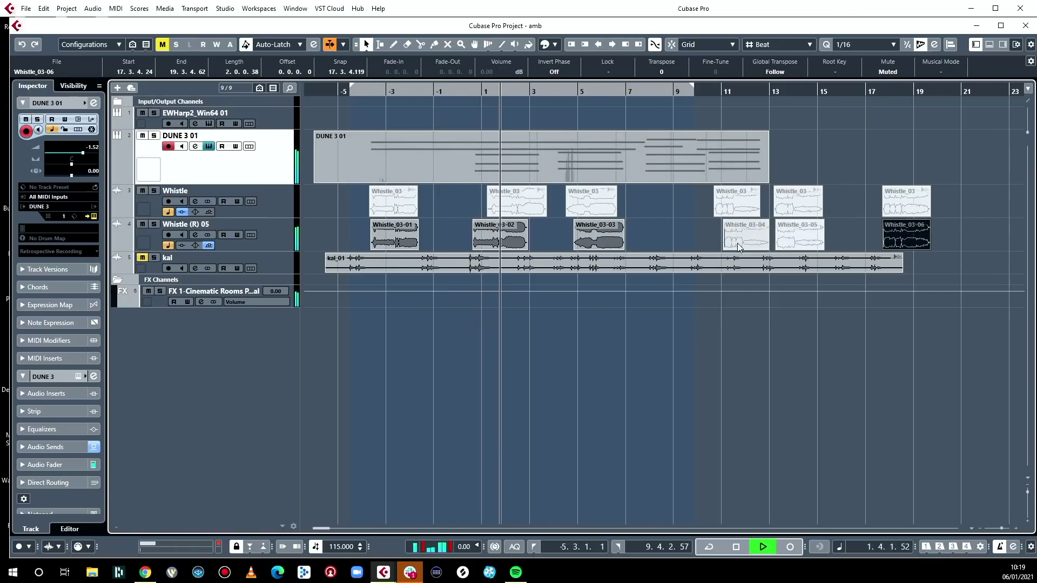
click(695, 234)
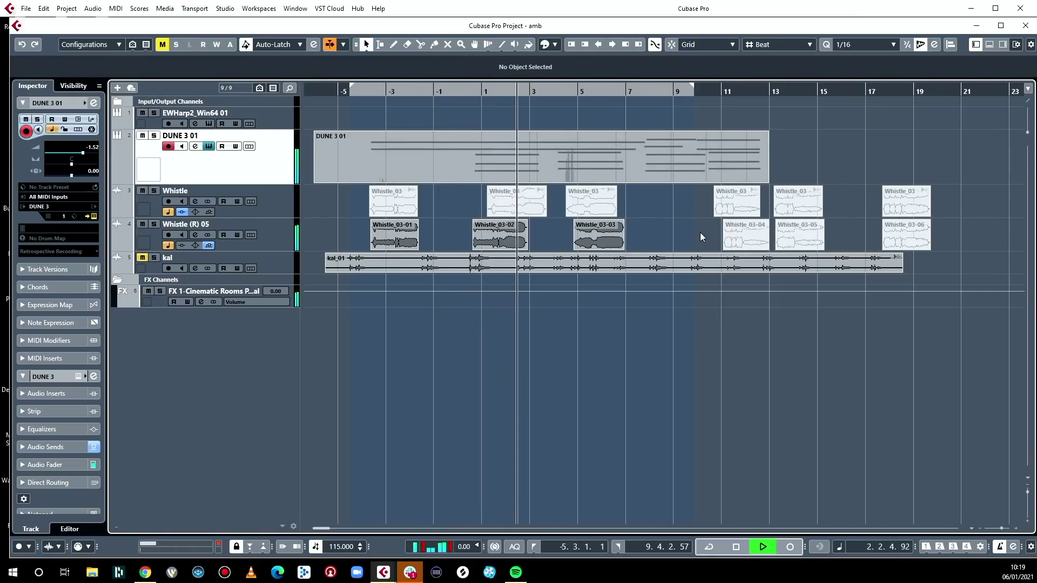
- Open the recorded DUNE 3 01 part in the Key Editor and enlarge the editor area
double_click(666, 161)
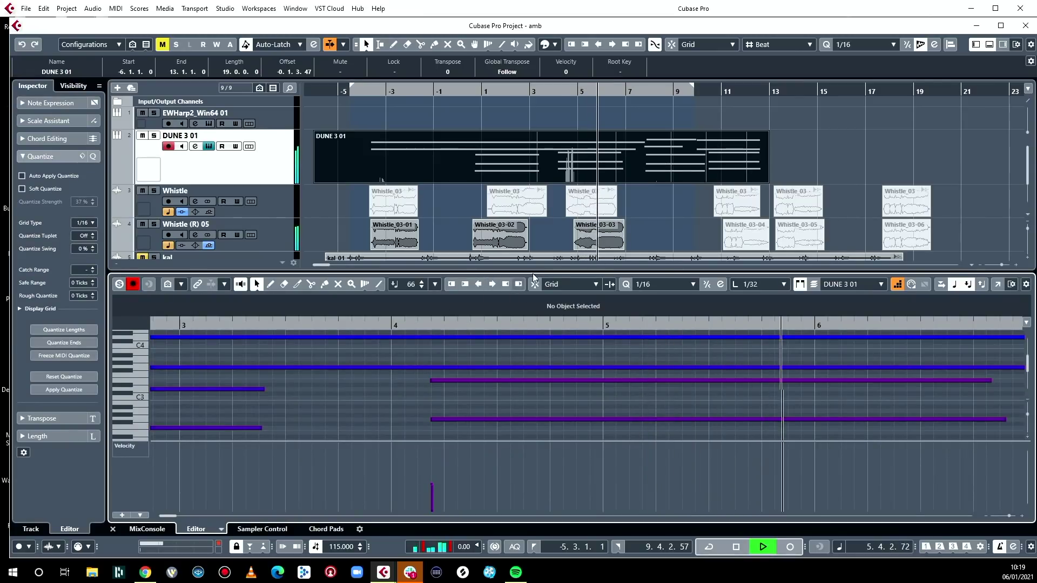
drag(551, 269, 565, 165)
key(g)
key(g)
key(g)
key(g)
key(g)
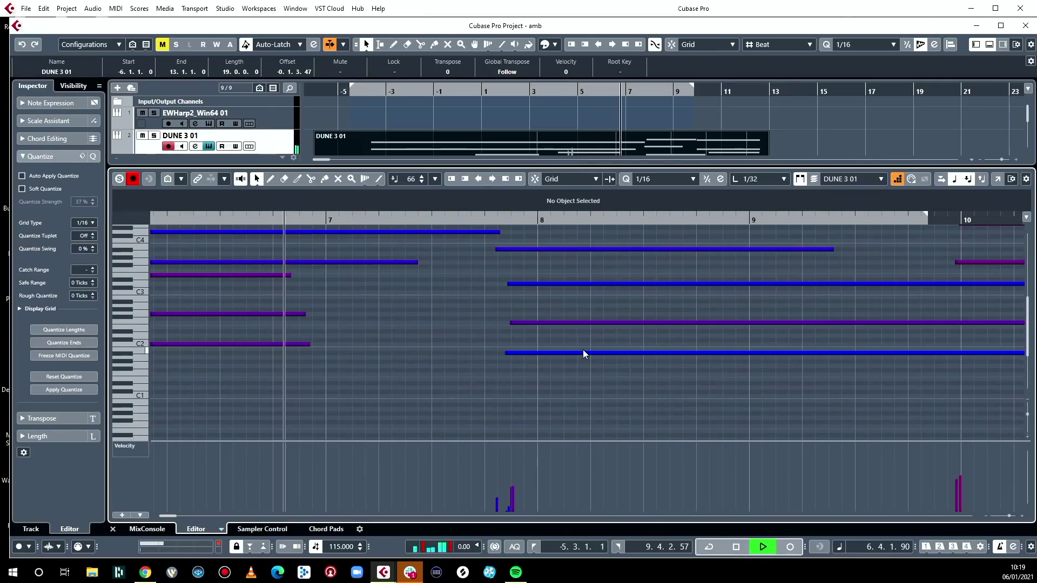
- Shorten the start of the three lower chord notes just before bar 5 so they begin at 4.4.2.27
drag(372, 269, 408, 345)
click(347, 218)
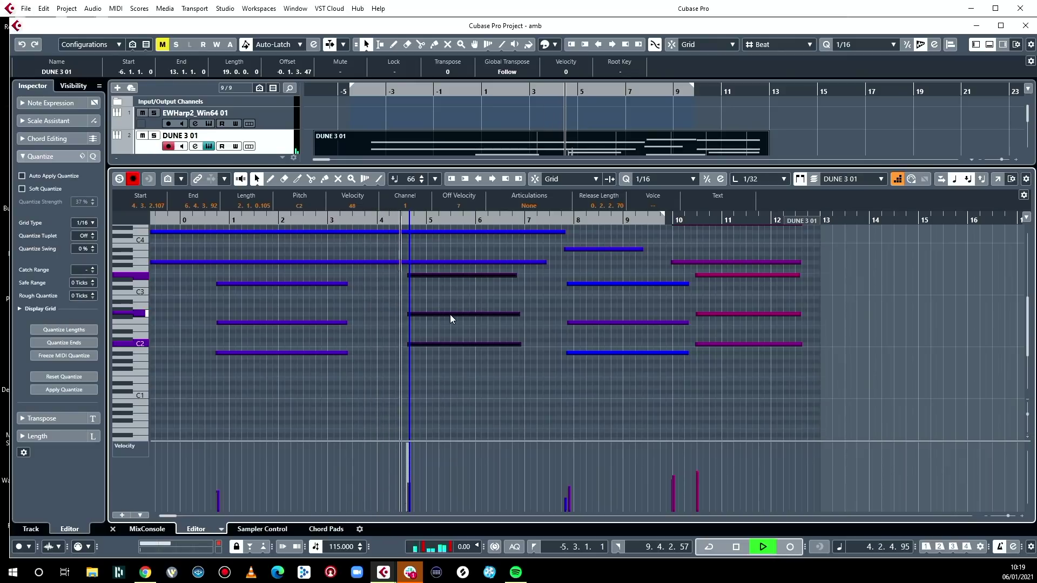
drag(411, 344, 419, 344)
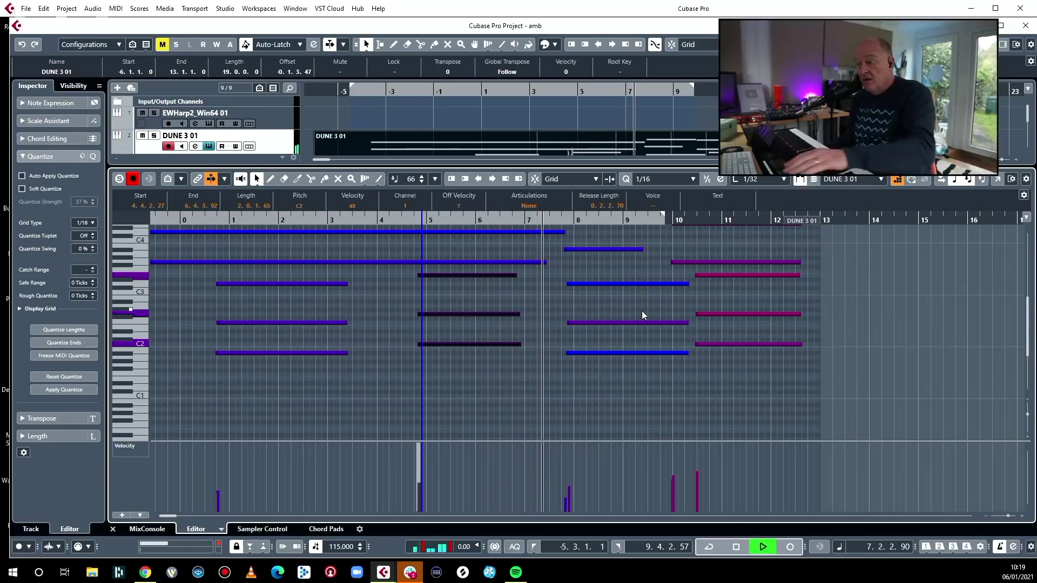
- Delete all the notes starting from just before bar 8 to the end of the DUNE 3 01 part, and stop playback
drag(558, 244, 594, 371)
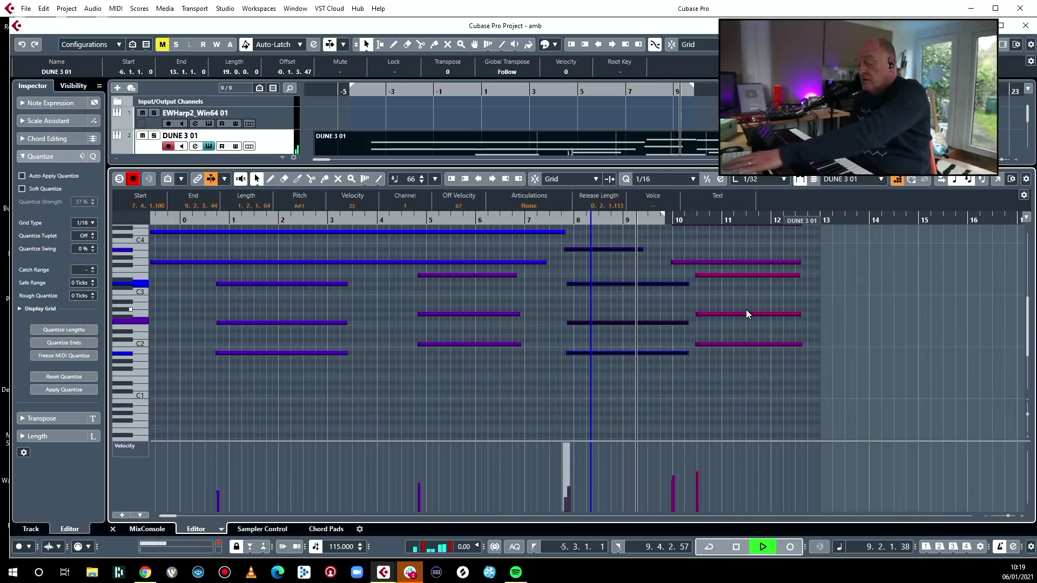
key(Delete)
drag(658, 251, 793, 362)
key(Delete)
scroll(685, 333, up, 5)
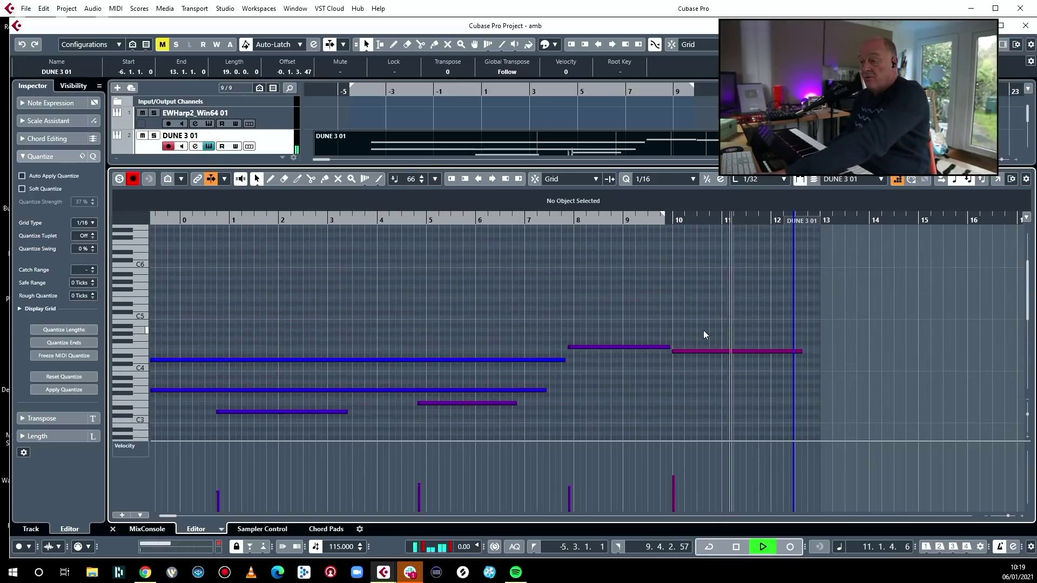
drag(652, 354, 843, 415)
key(Delete)
key(space)
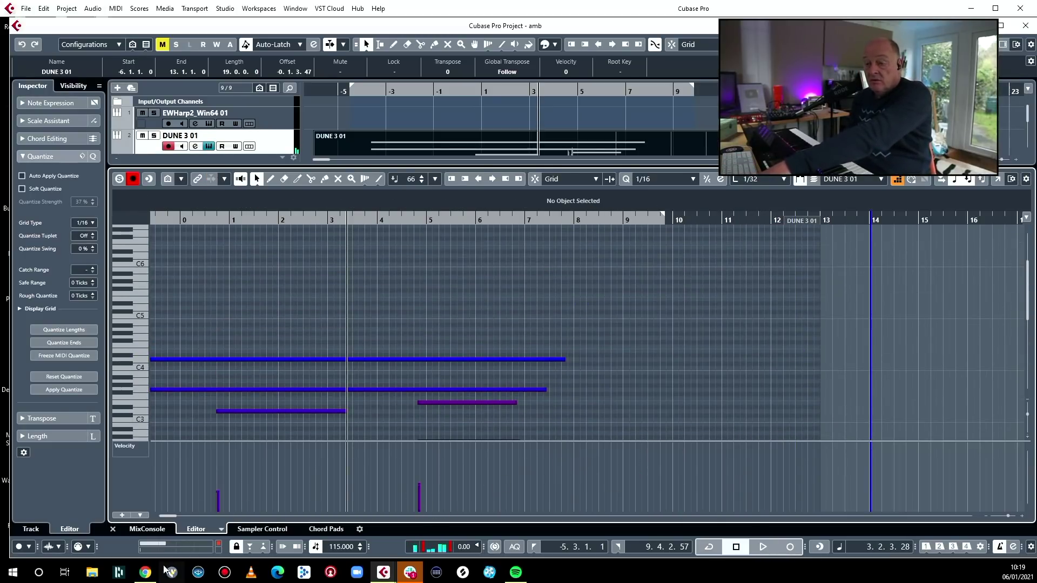
- Close the editor and trim the DUNE 3 01 part to start at bar -4 and end at bar 8
click(113, 528)
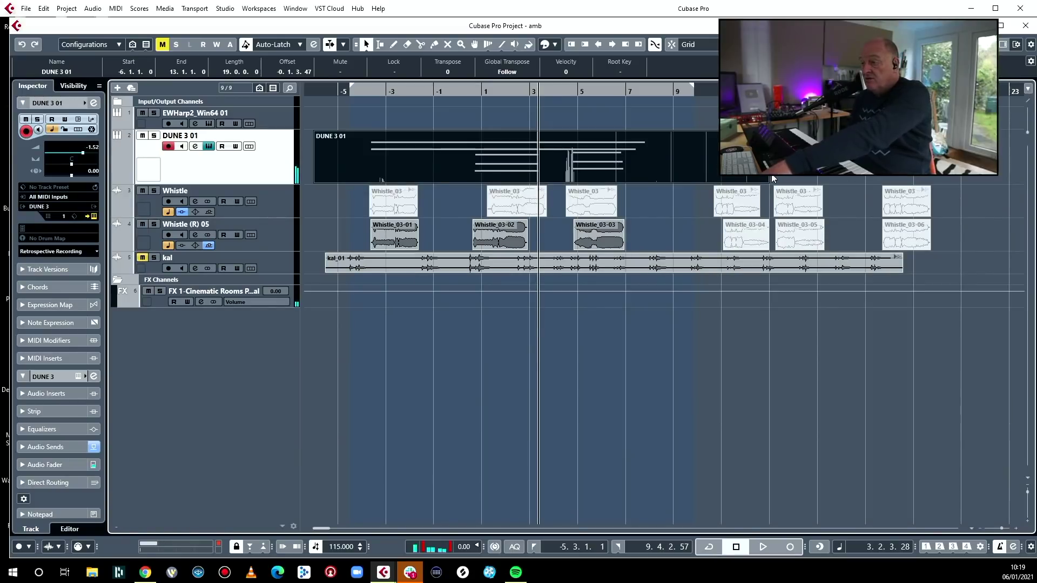
drag(763, 177, 671, 176)
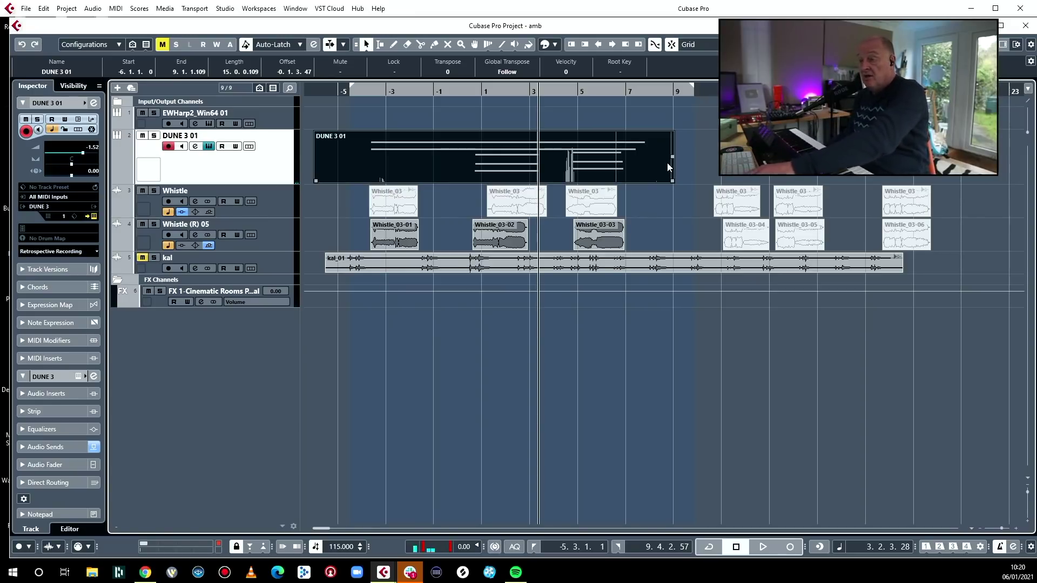
key(h)
key(h)
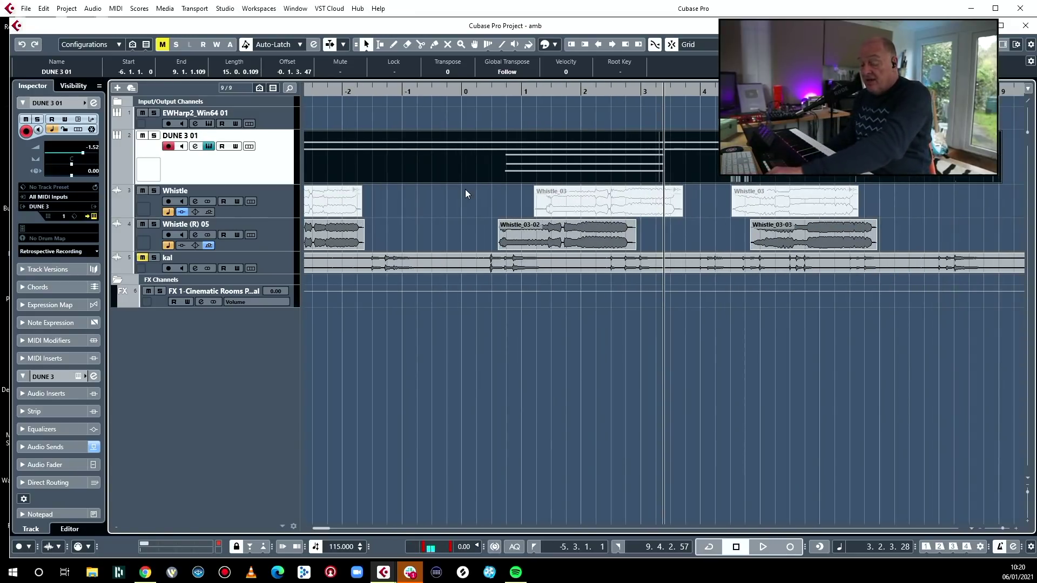
scroll(488, 204, left, 4)
drag(322, 181, 442, 182)
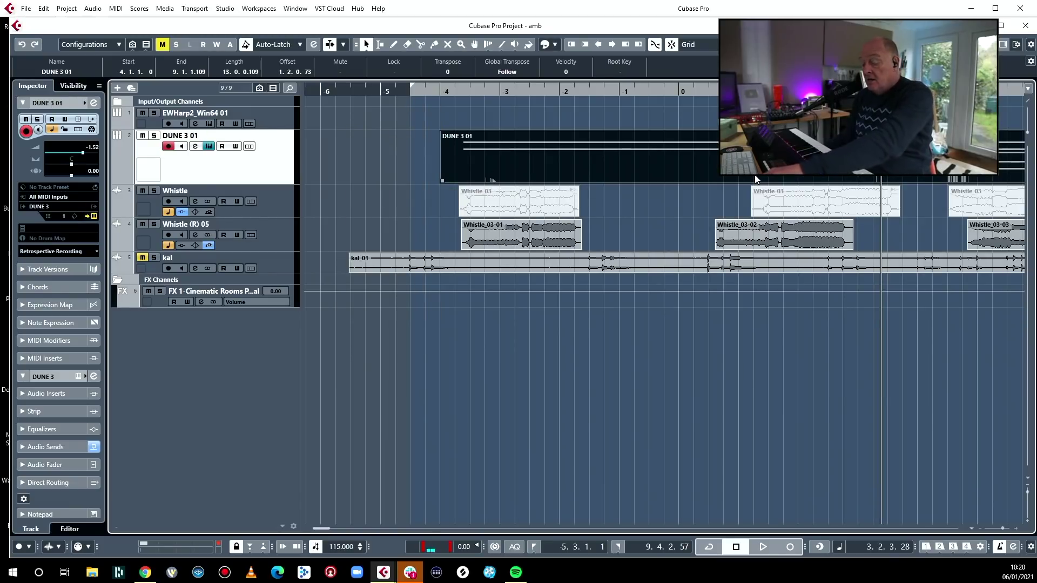
scroll(755, 180, right, 5)
drag(928, 180, 865, 179)
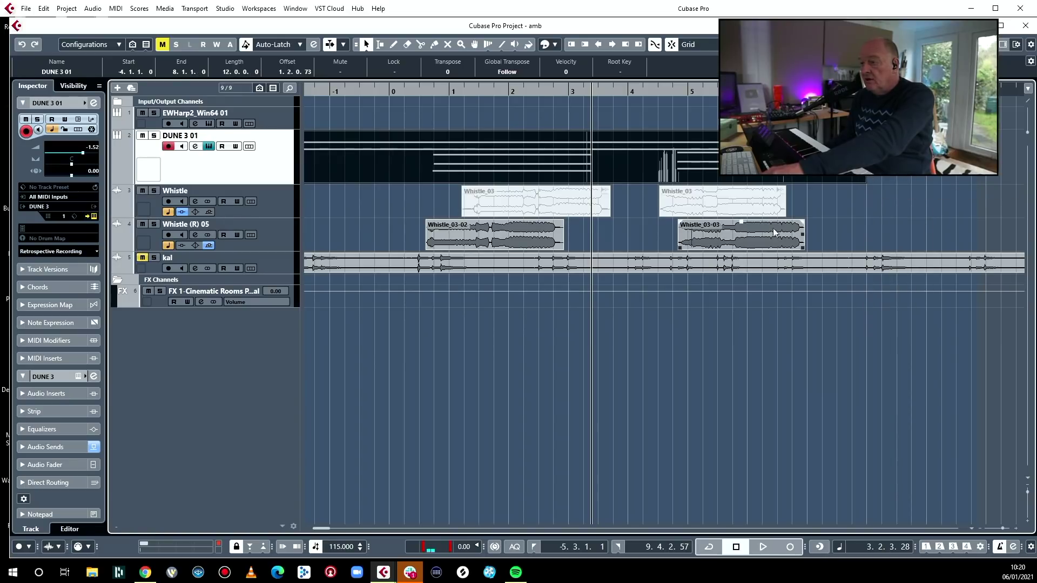
- Play the project from the left locator, select the Whistle (R) 05 track and show the MixConsole below the arrangement
key(space)
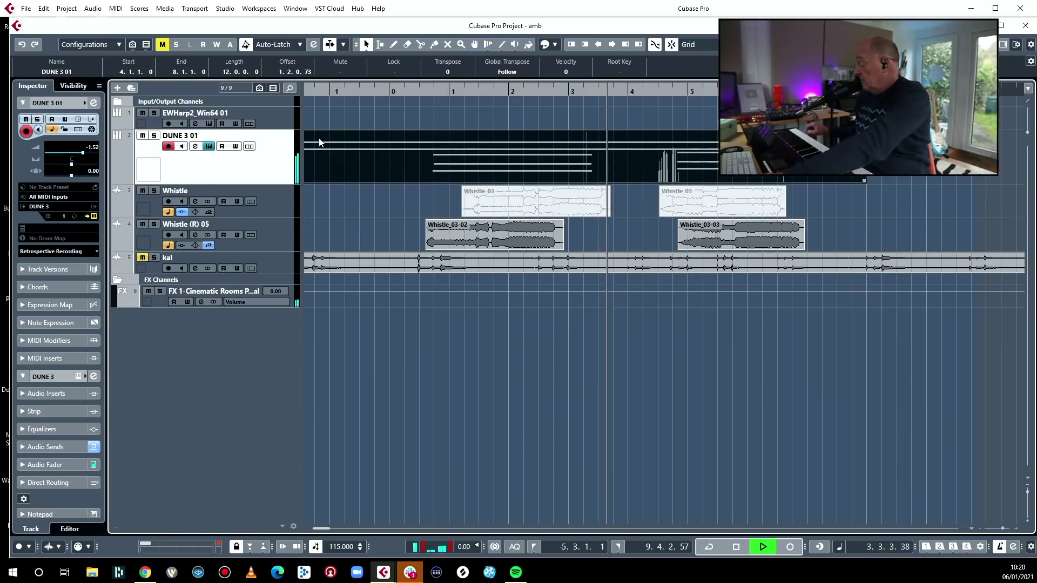
key(KP_1)
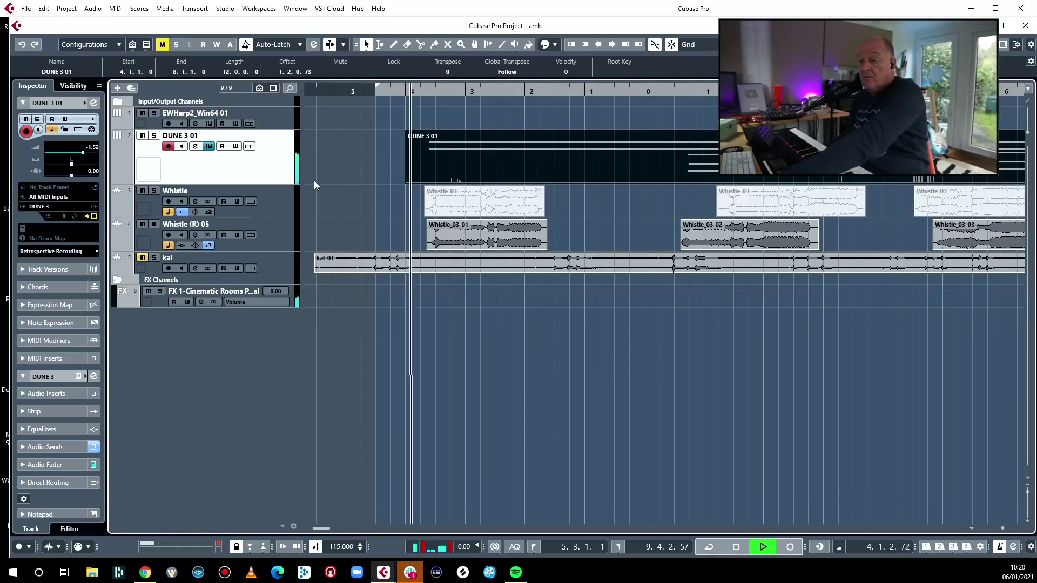
click(296, 232)
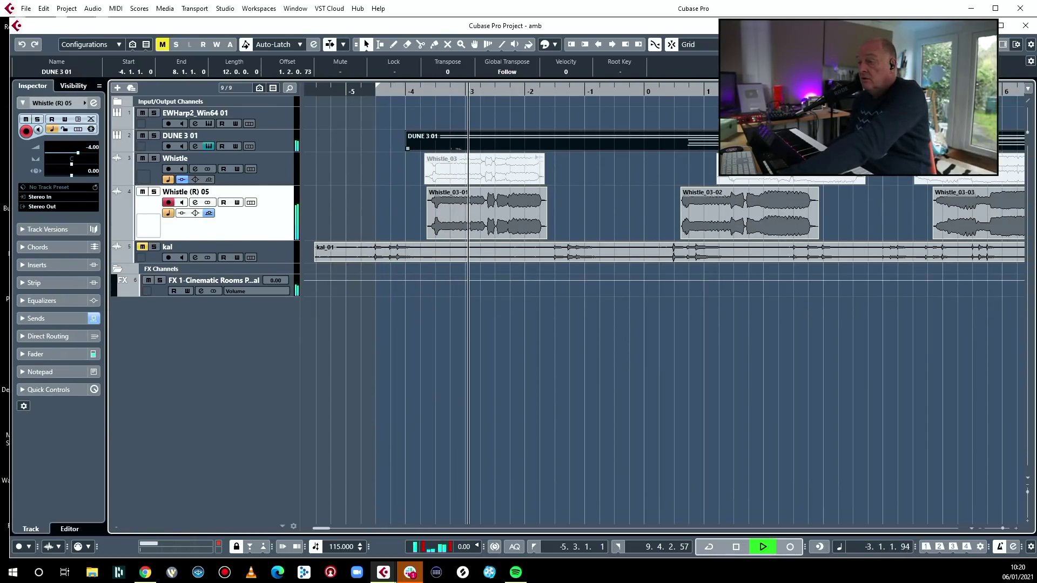
key(ctrl+e)
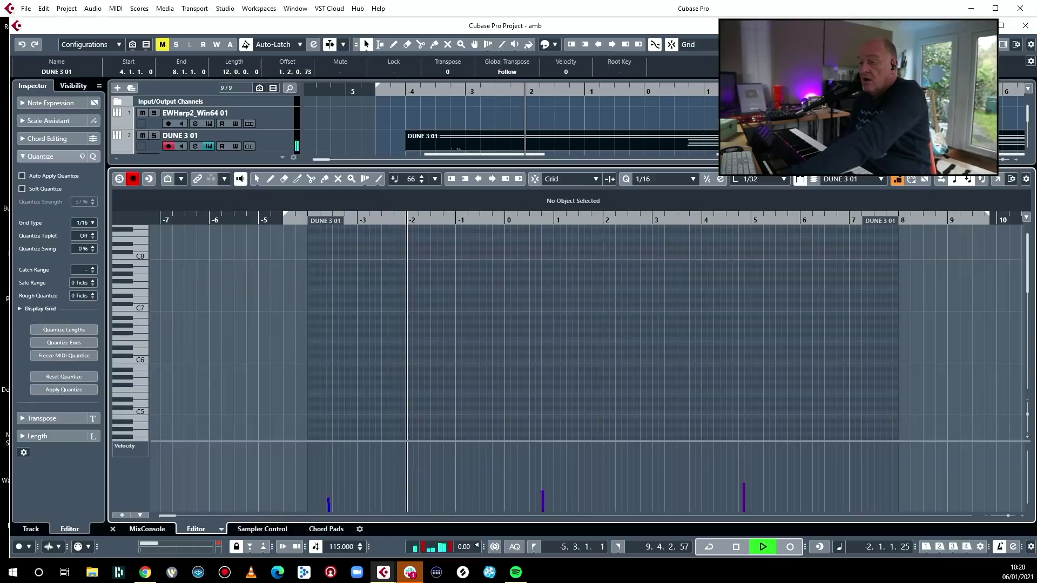
click(143, 529)
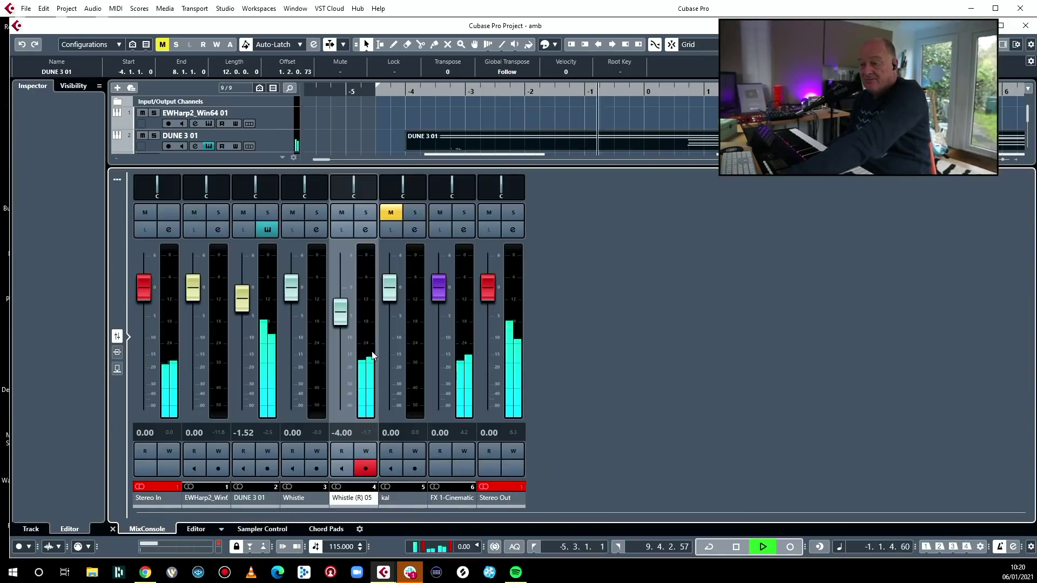
- Insert H-Delay Mono/Stereo in the third insert slot of Whistle (R) 05 and adjust its delay time
click(116, 353)
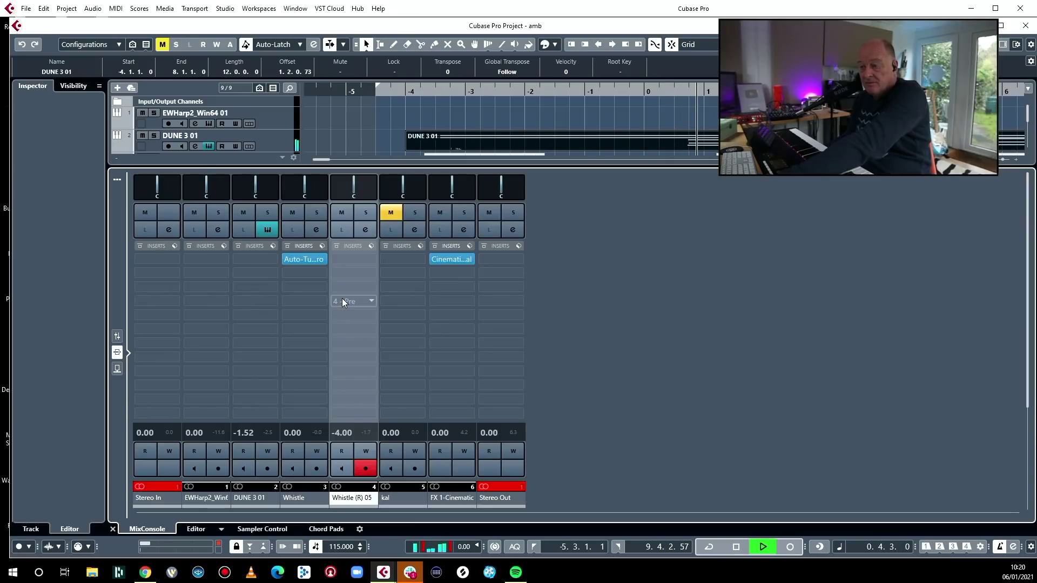
click(371, 288)
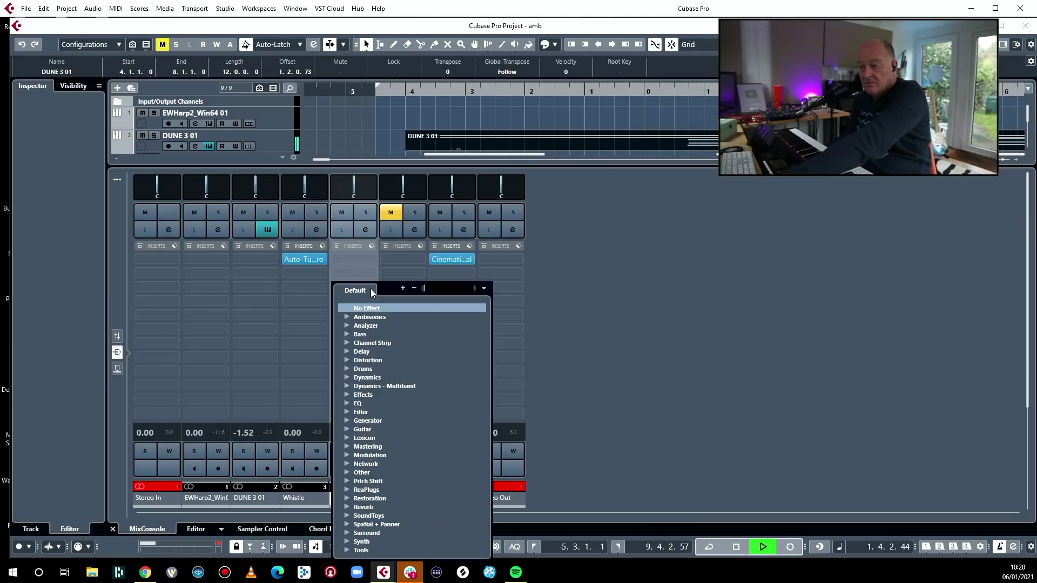
click(346, 353)
click(390, 382)
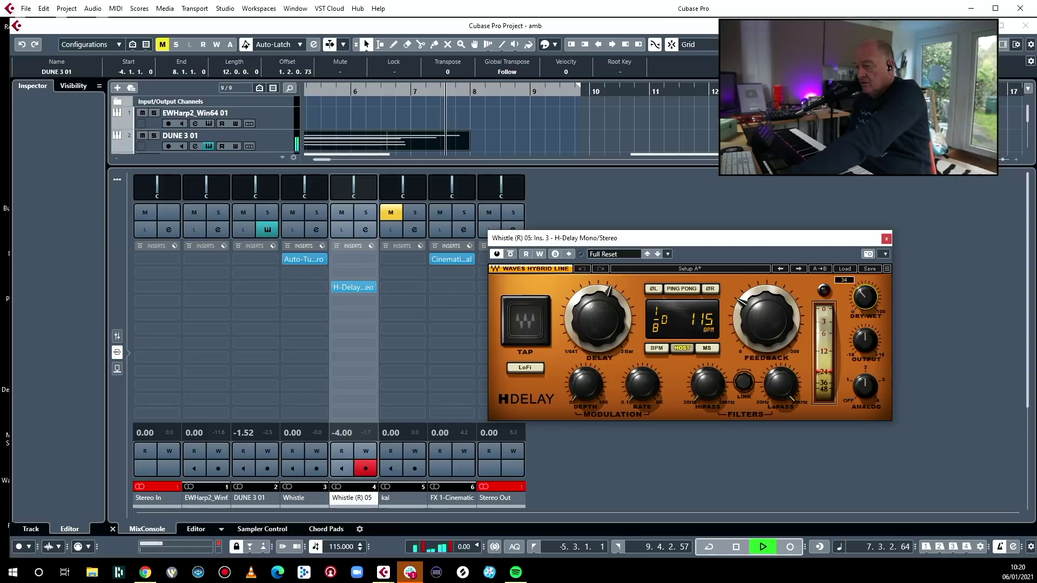
drag(608, 321, 608, 324)
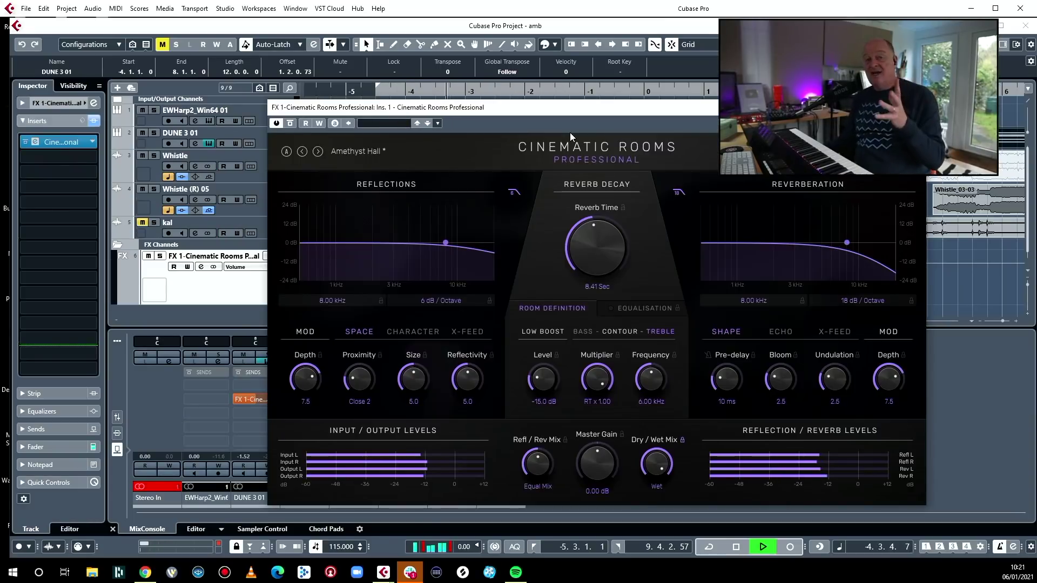
- Set the Cinematic Rooms Professional reverb time to 9.38 sec on FX 1 and close the plug-in window
drag(589, 110, 394, 119)
drag(403, 252, 404, 250)
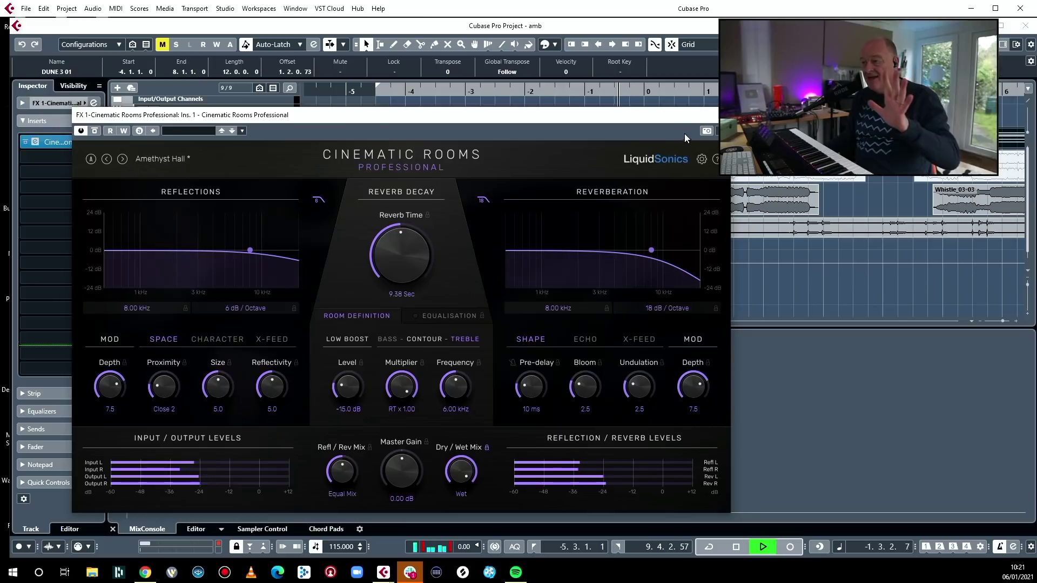
click(713, 115)
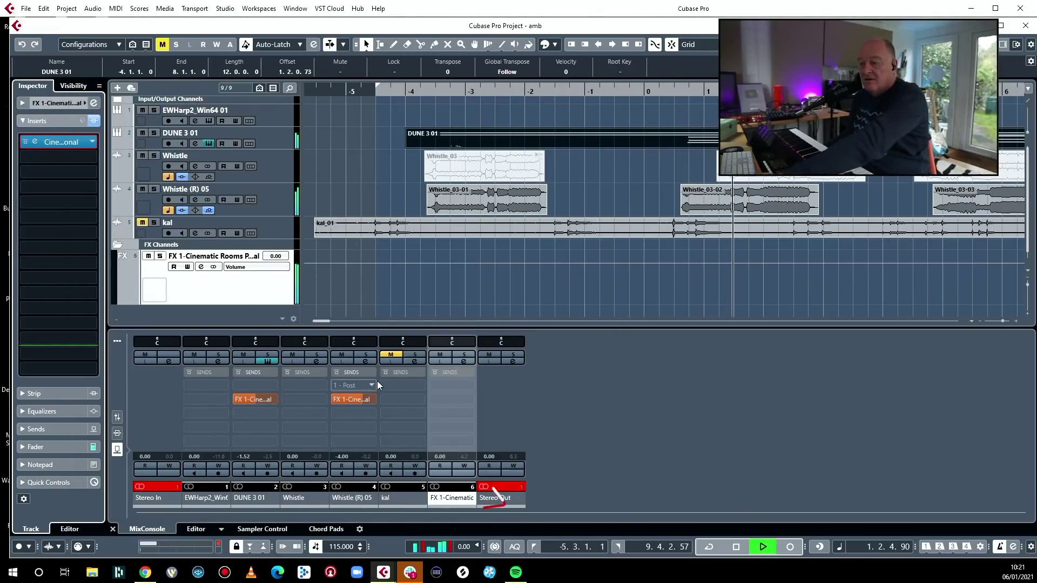
- Insert the C1 comp Stereo compressor in the first insert slot of Whistle (R) 05
click(117, 433)
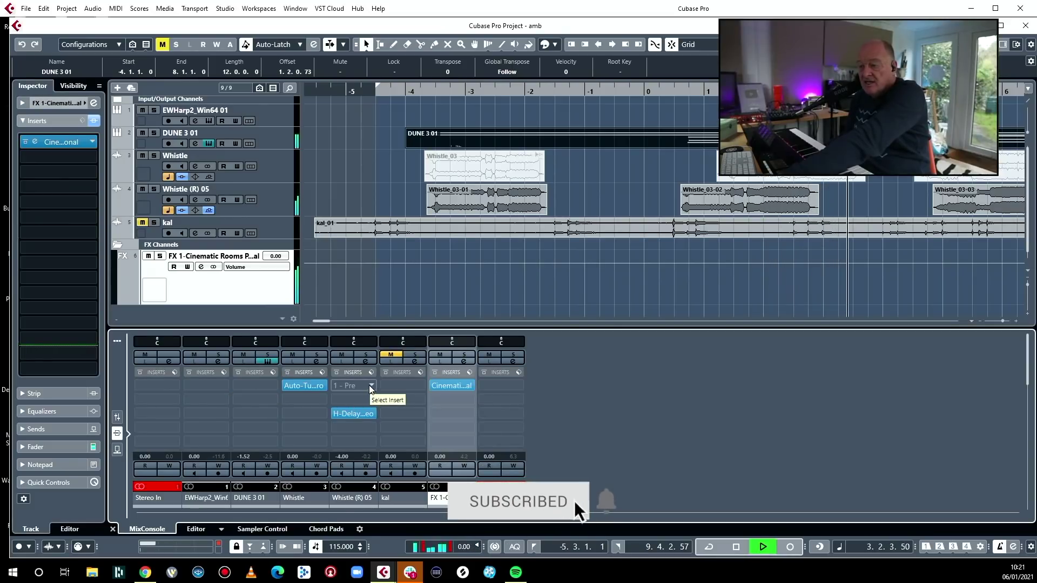
click(361, 388)
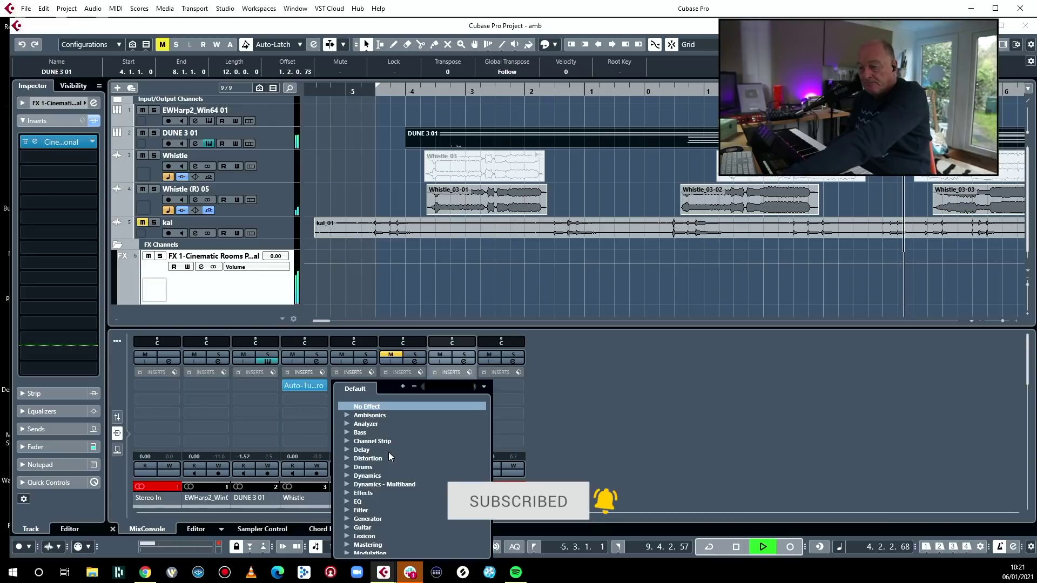
click(347, 475)
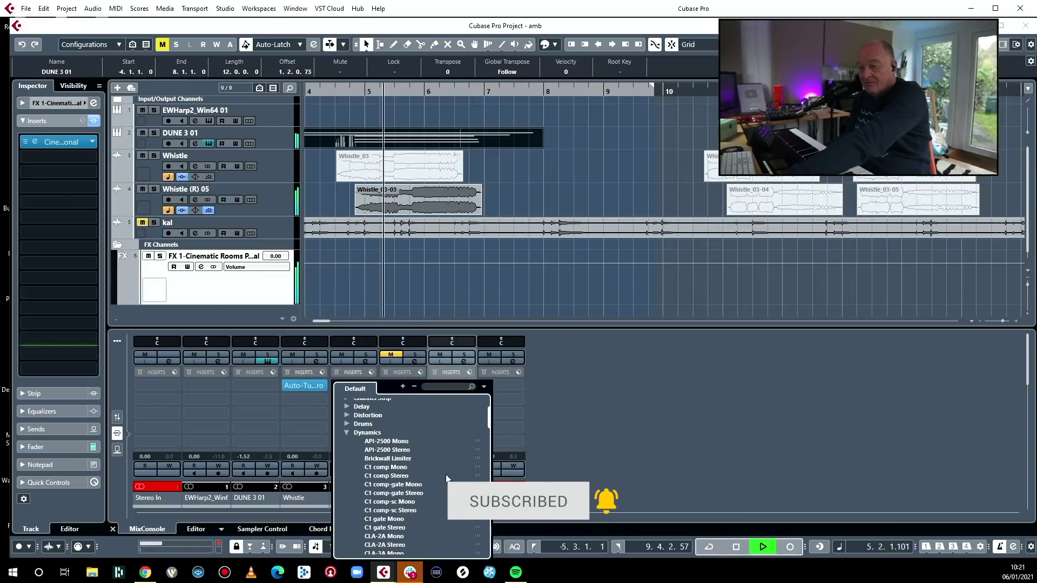
click(415, 476)
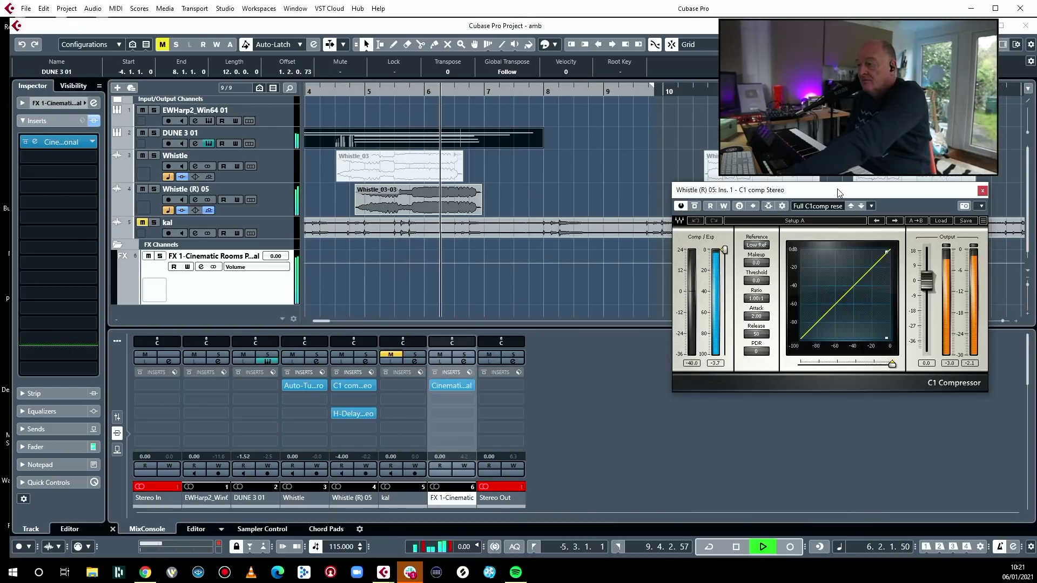
- Load the Classic compressor preset in the C1 Compressor on Whistle (R) 05 and close the plug-in window
drag(838, 189, 505, 221)
click(606, 249)
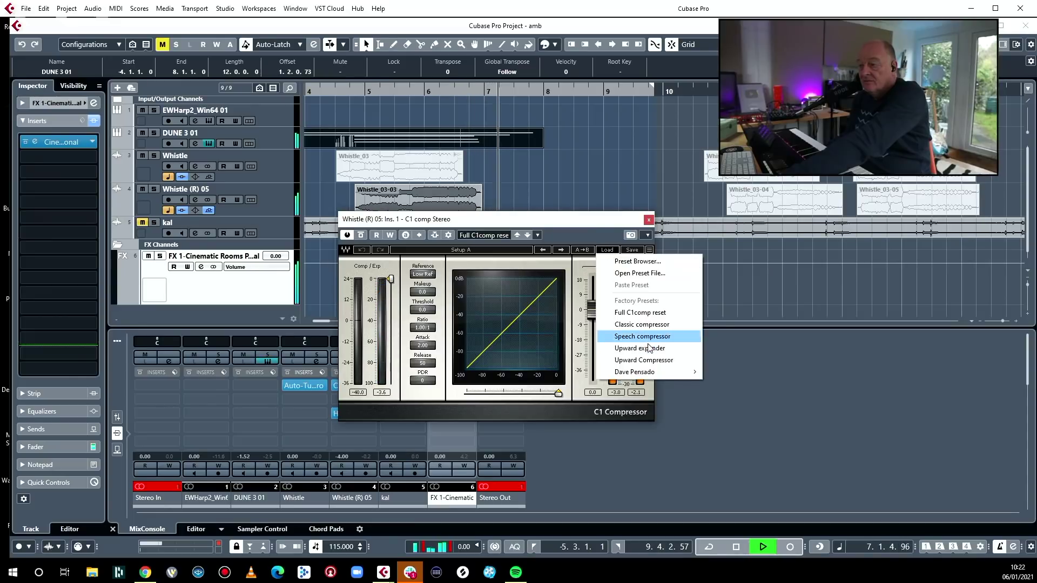
click(648, 325)
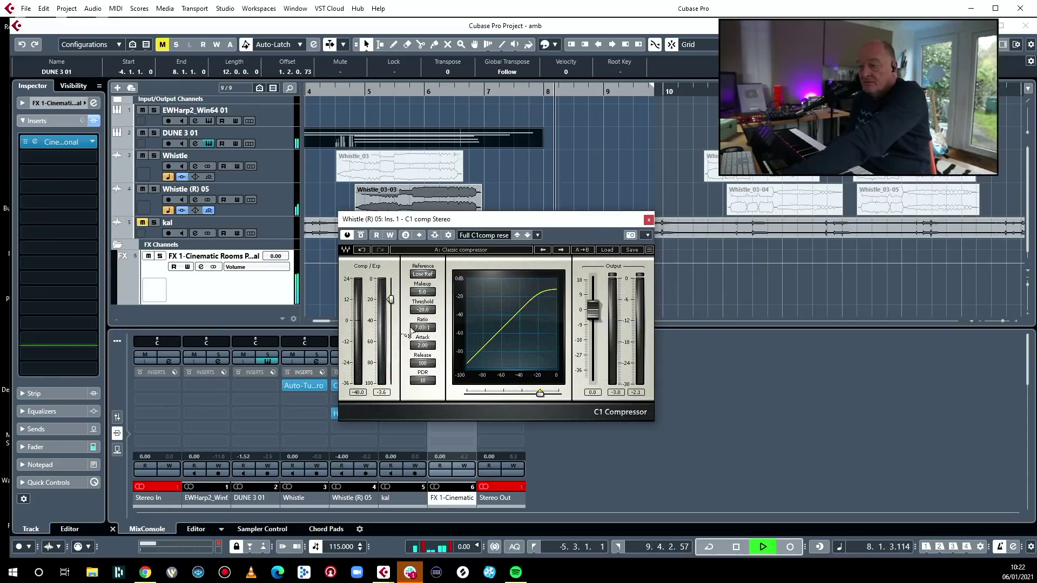
key(space)
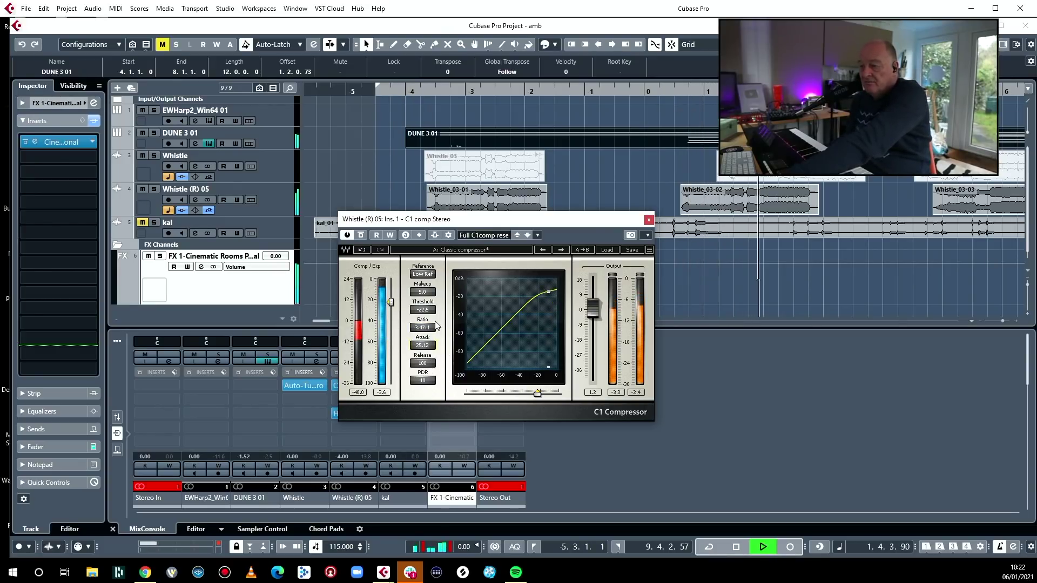
click(649, 220)
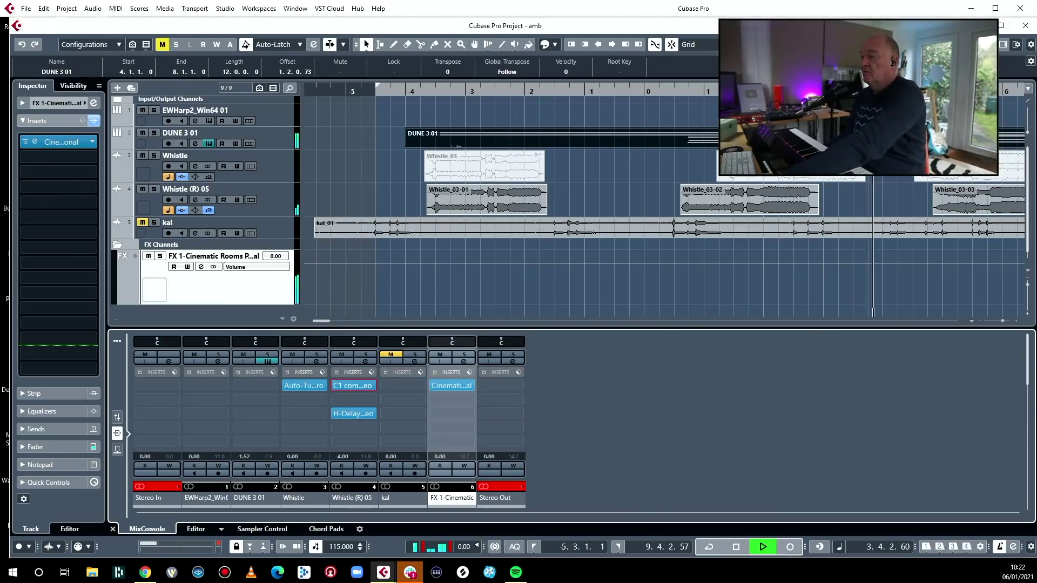
- Hide the mixer and delete the muted whistle events after bar 10 on the Whistle and Whistle (R) 05 tracks
key(ctrl+alt+e)
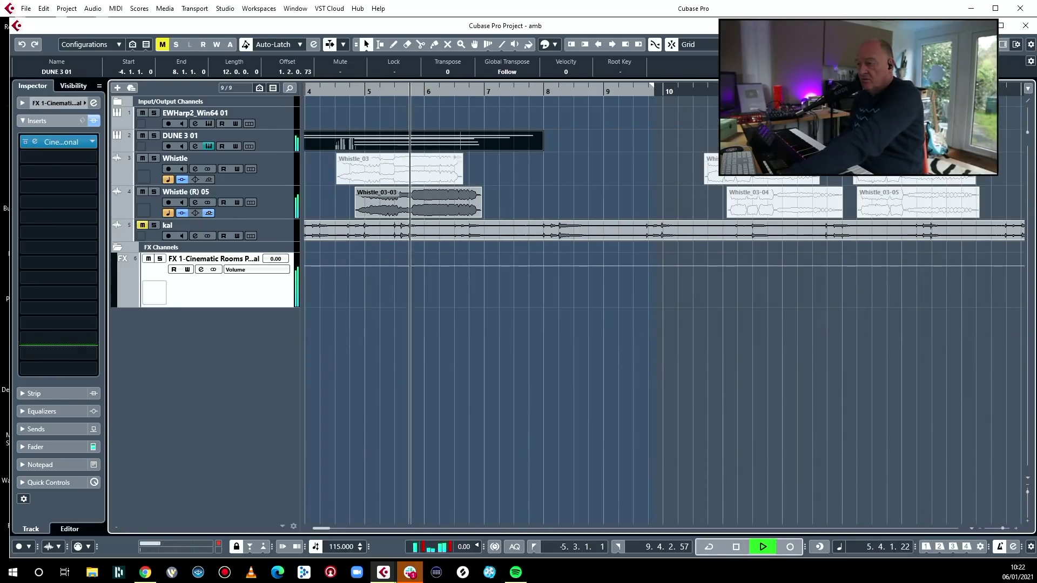
drag(669, 131, 1002, 217)
key(Delete)
- Duplicate the DUNE 3 01 part and the whistle events so the copied section starts at bar 8, and play it briefly
drag(552, 127, 596, 162)
key(space)
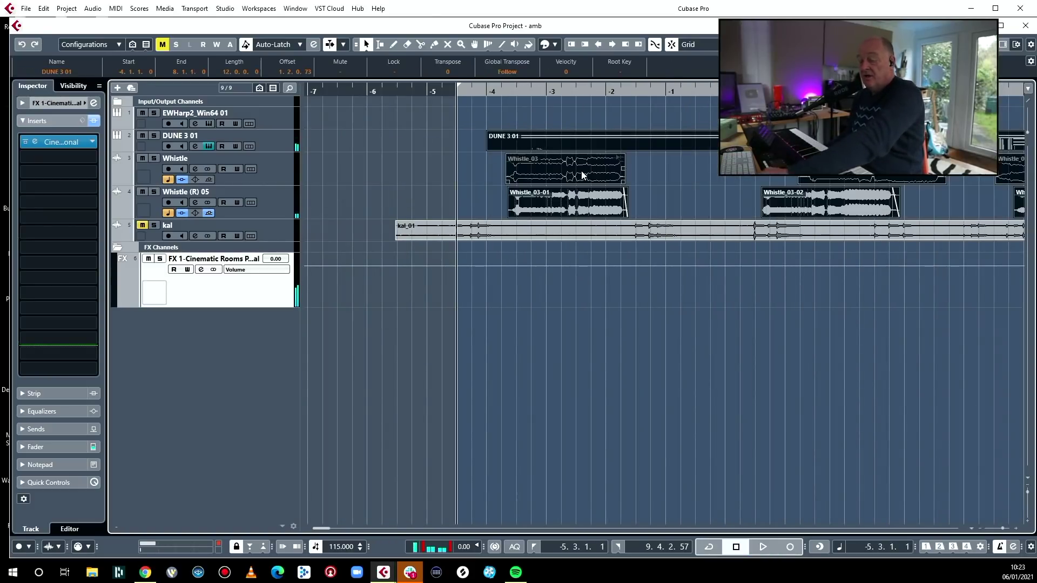
key(space)
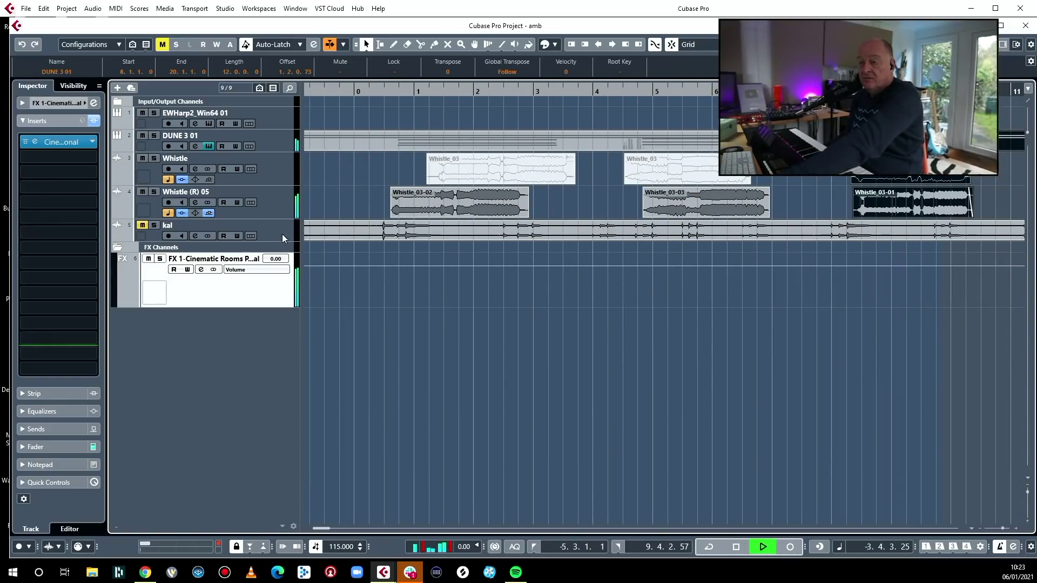
key(space)
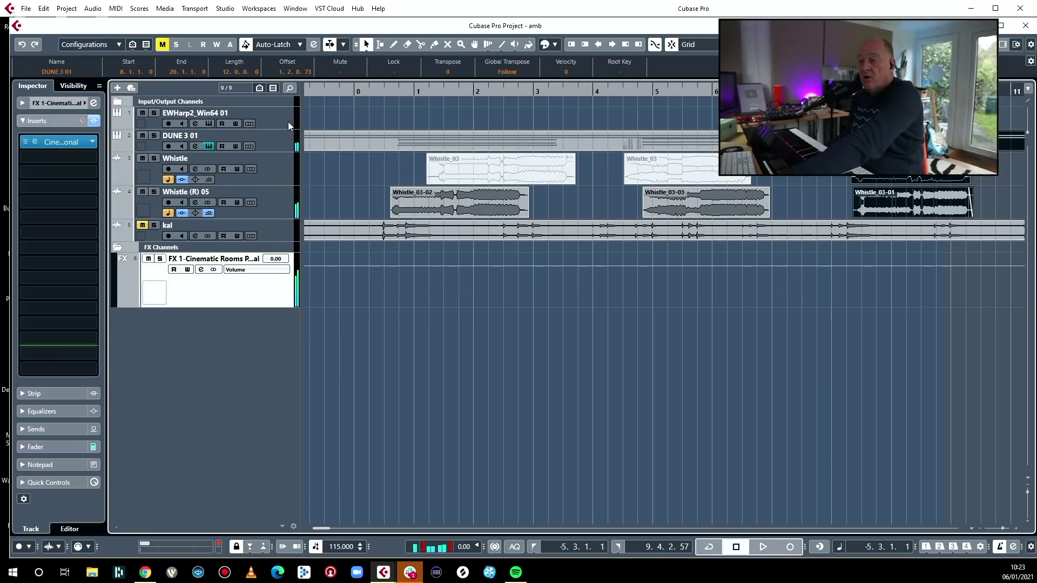
- Select the EWHarp2_Win64 01 track and open its Etherealwinds Harp 2 instrument
click(288, 120)
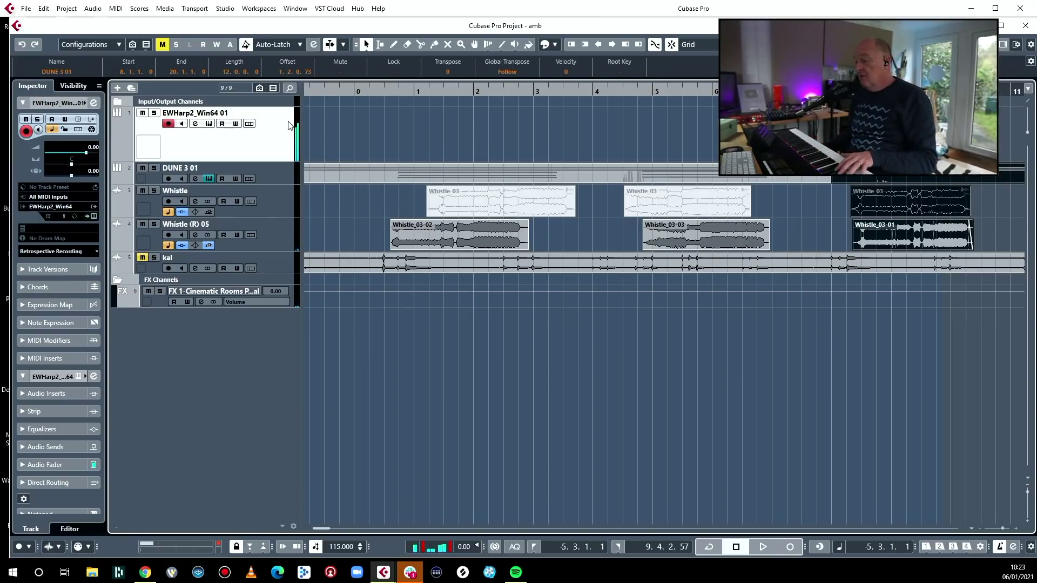
click(94, 216)
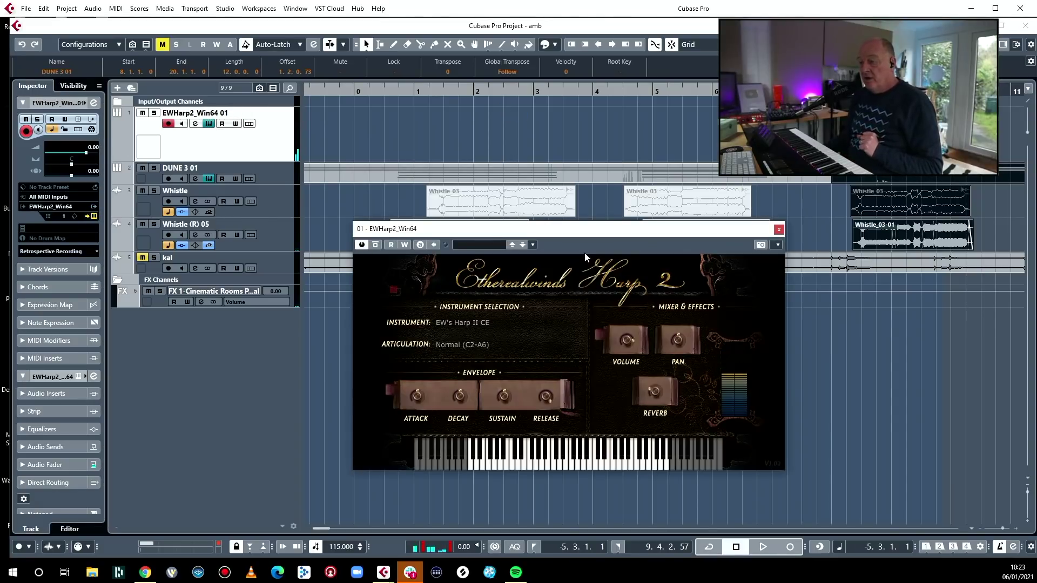
- Close the Etherealwinds Harp 2 window and add one Groove Agent SE instrument track routed to Stereo Out
drag(583, 237, 562, 232)
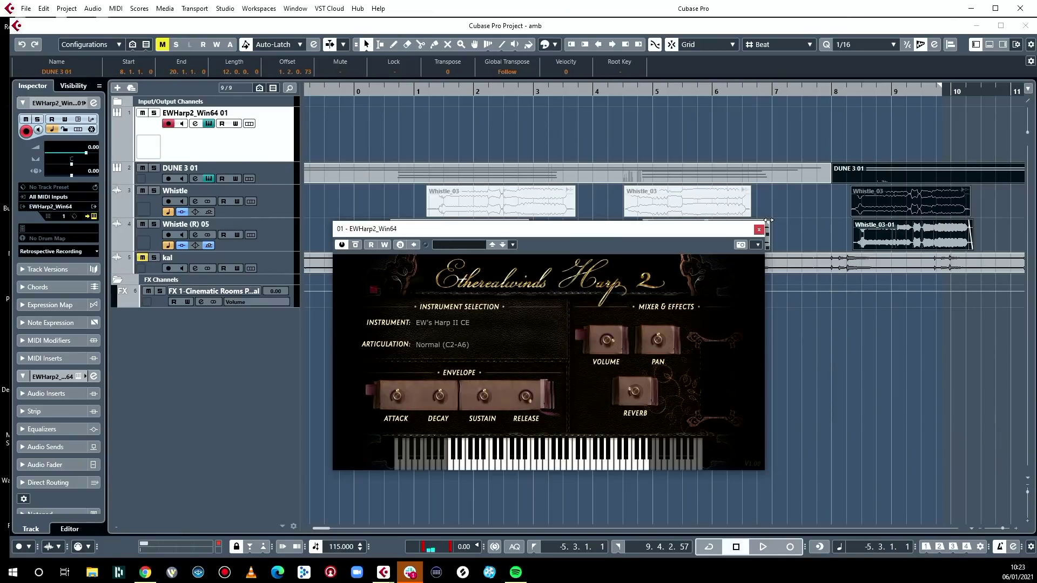
click(758, 230)
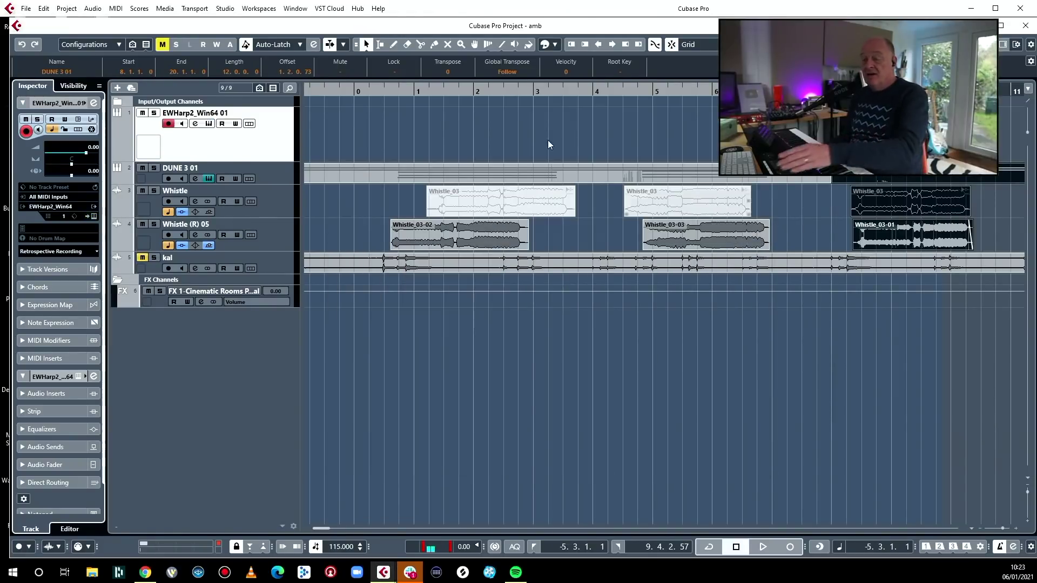
right_click(264, 133)
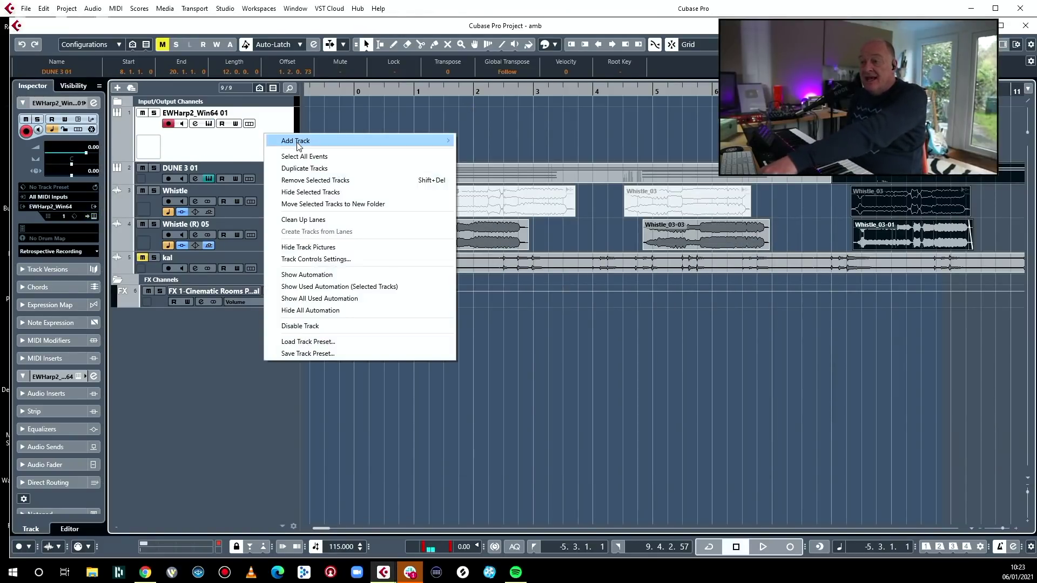
mouse_move(410, 141)
click(512, 153)
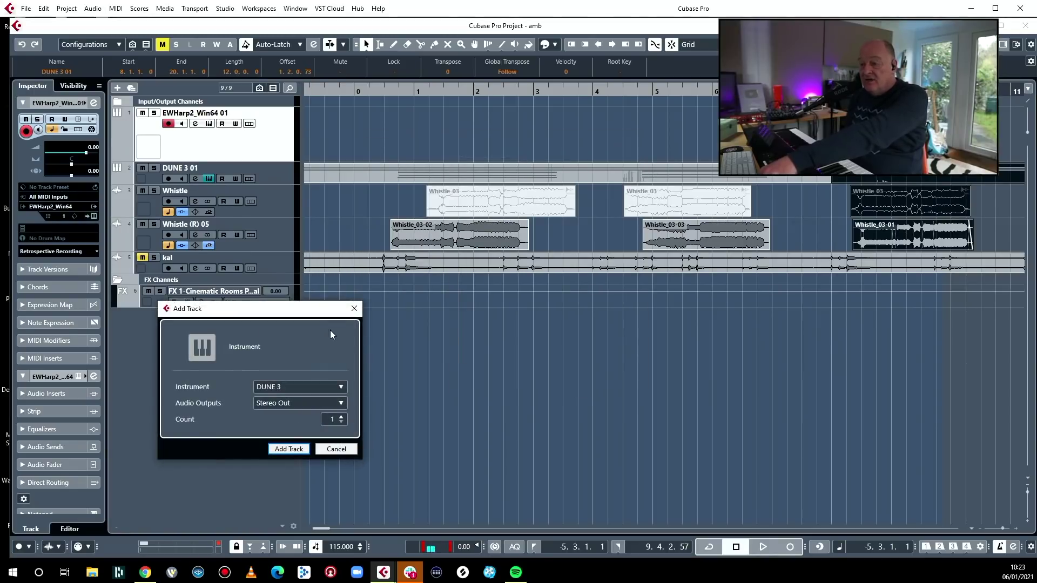
click(305, 387)
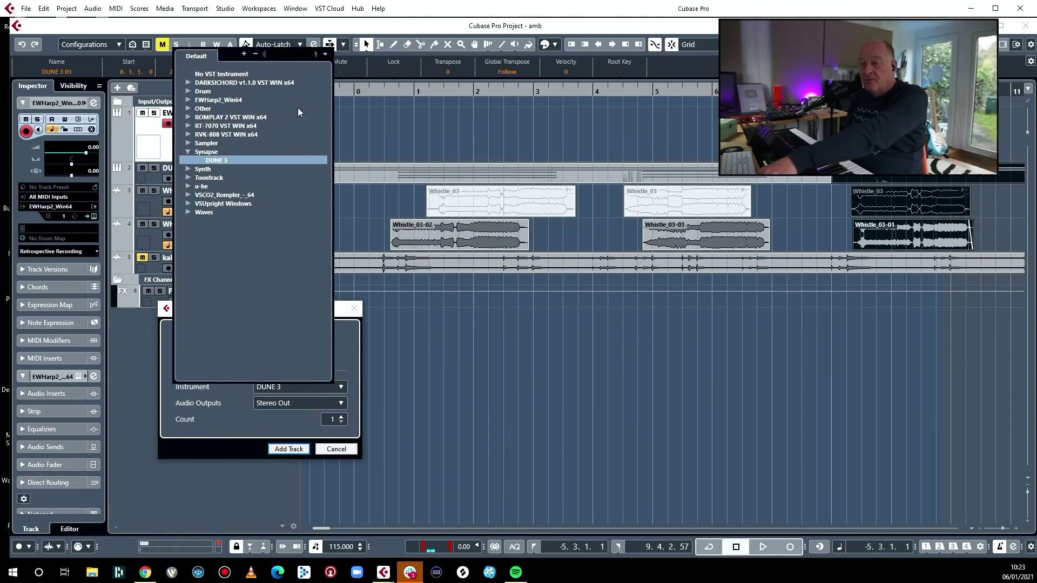
click(187, 90)
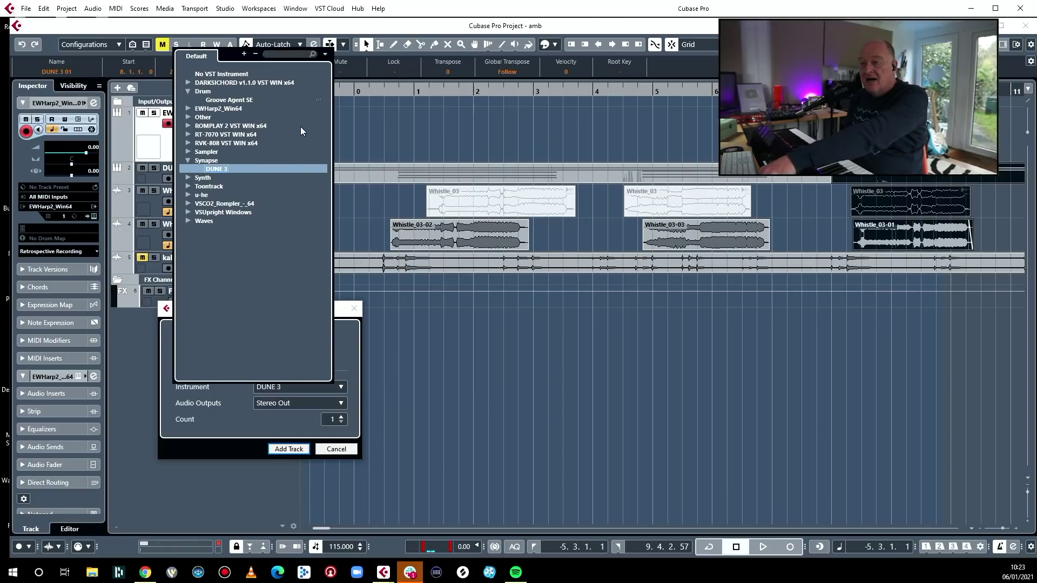
click(261, 101)
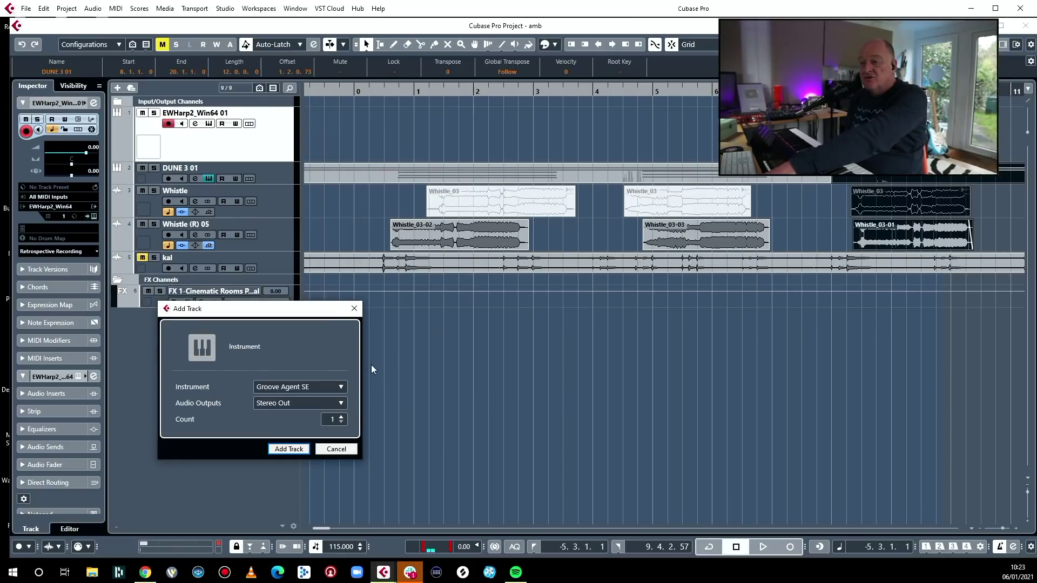
click(303, 450)
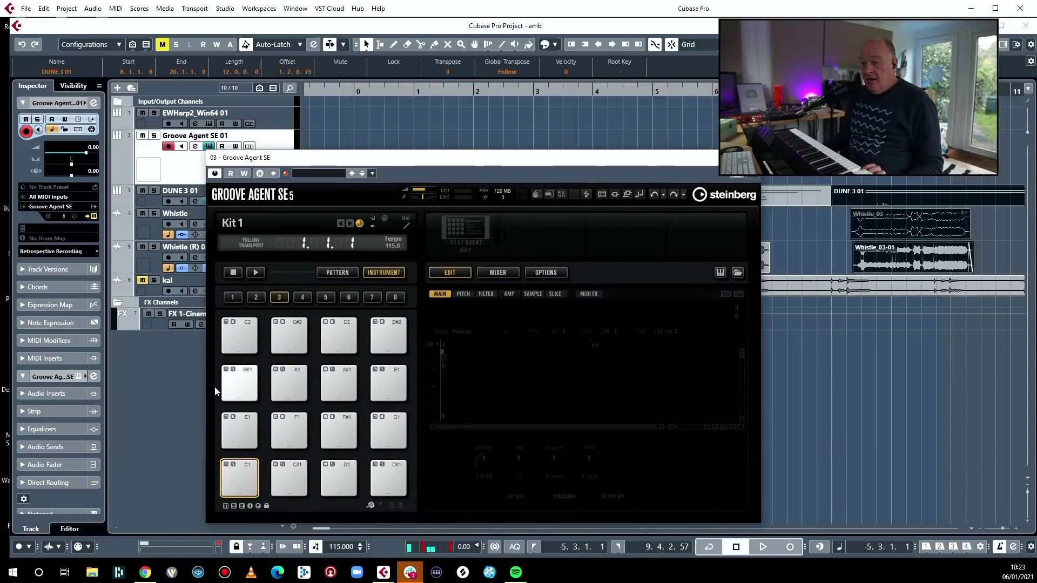
- Try Ambient Kit 1 from the Minimal electronic kits, load Ambient Kit 2 in Groove Agent SE, and close the loading dialog
click(384, 262)
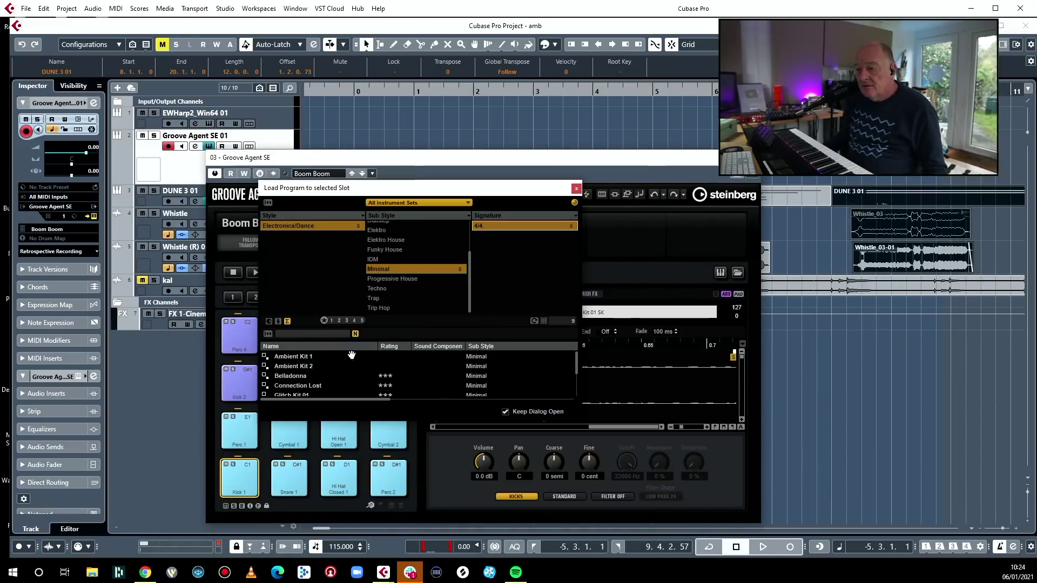
click(298, 357)
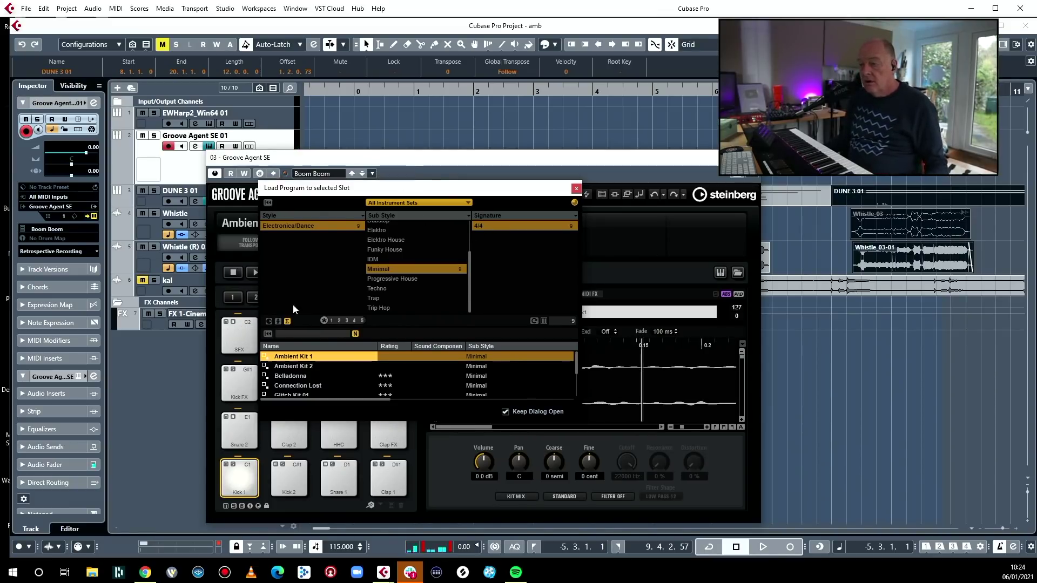
click(309, 366)
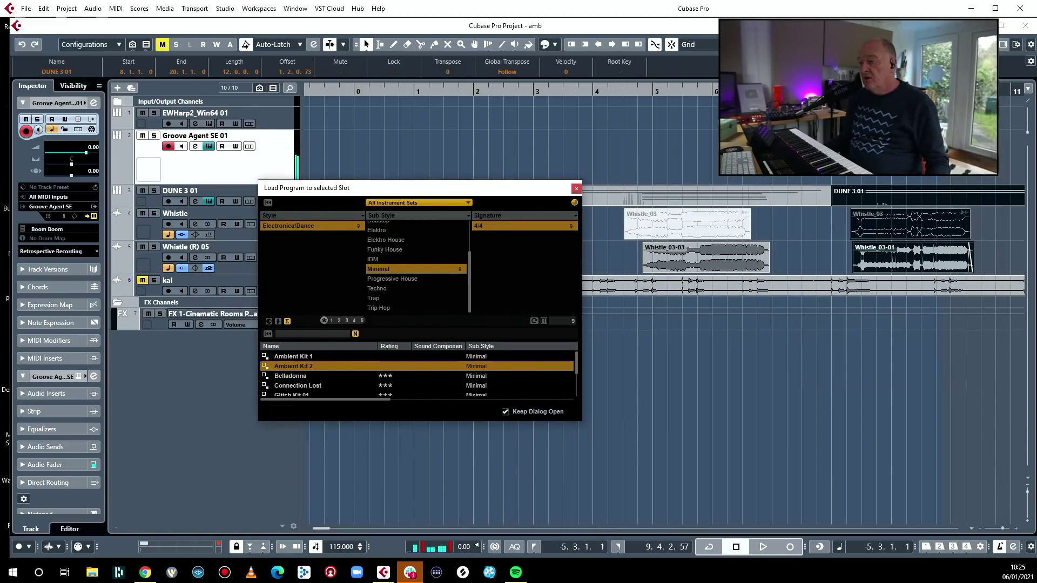
click(576, 190)
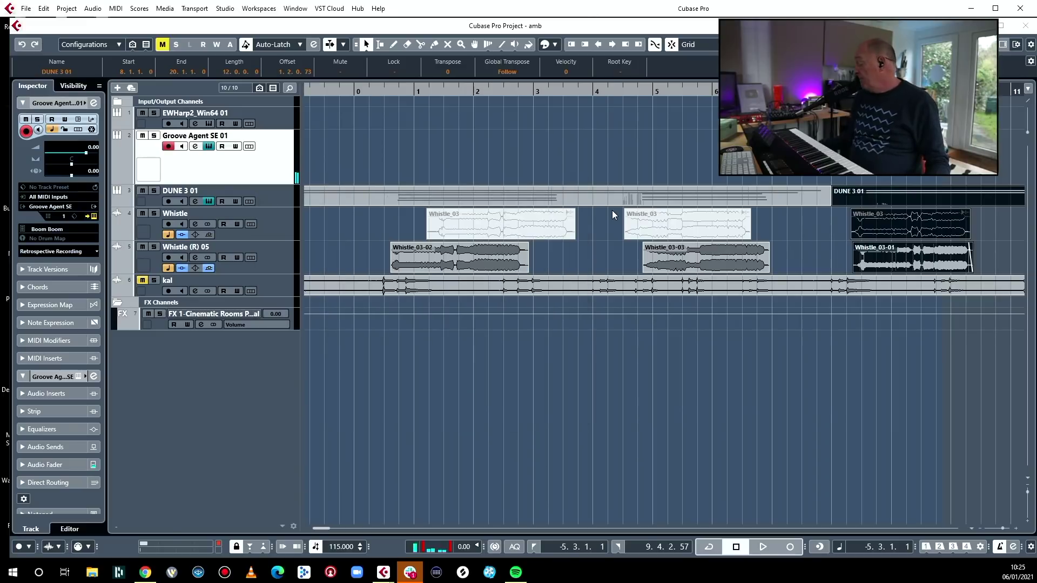
- Record a Groove Agent SE 01 drum part over the arrangement and briefly play it back from the beginning
key(KP_Multiply)
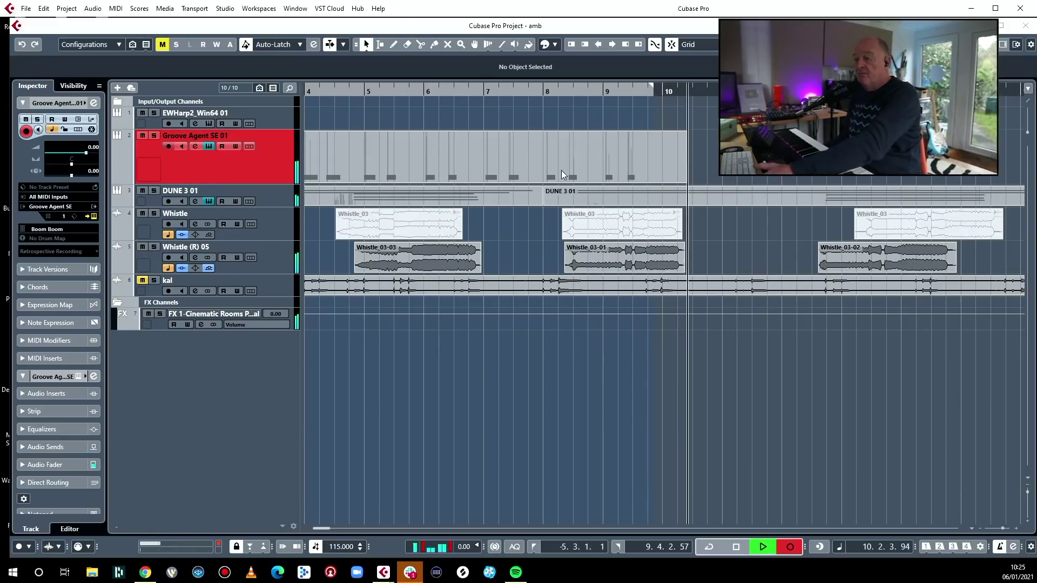
key(space)
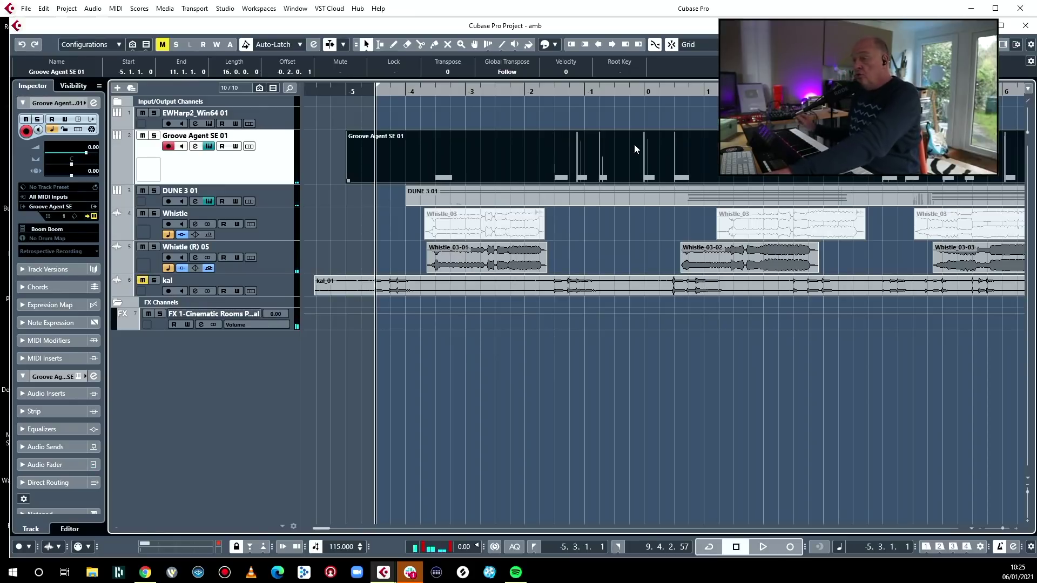
key(space)
key(3)
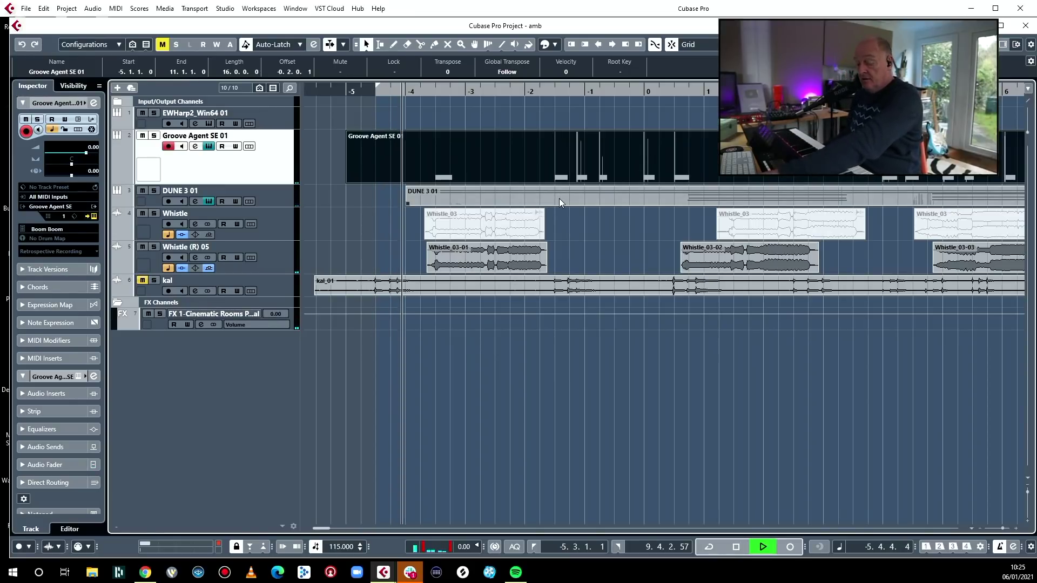
key(space)
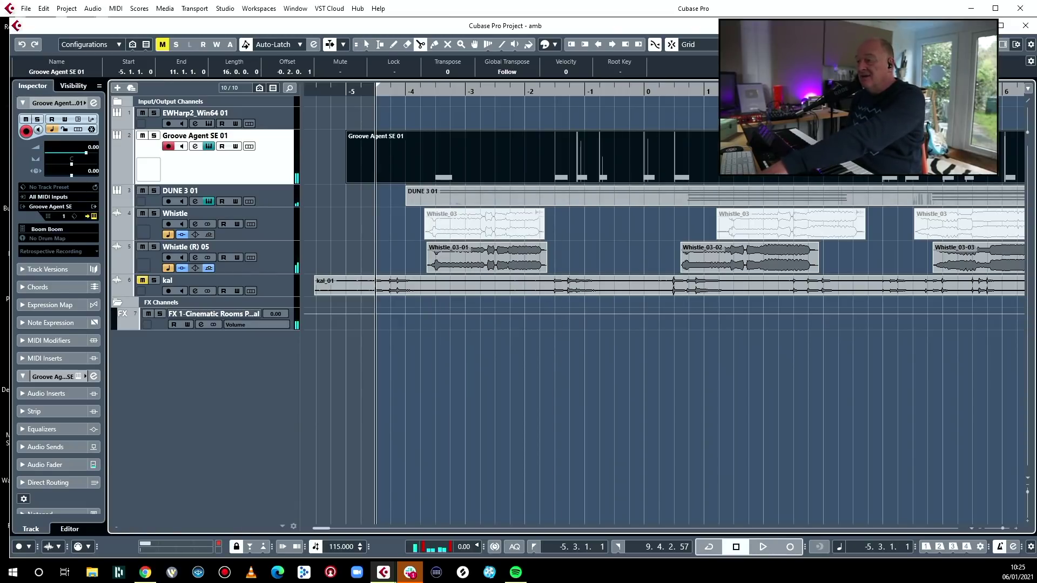
- Split the Groove Agent SE 01 part at bar 4, delete the earlier portion, and trim the remaining end to bar 10
click(885, 179)
key(1)
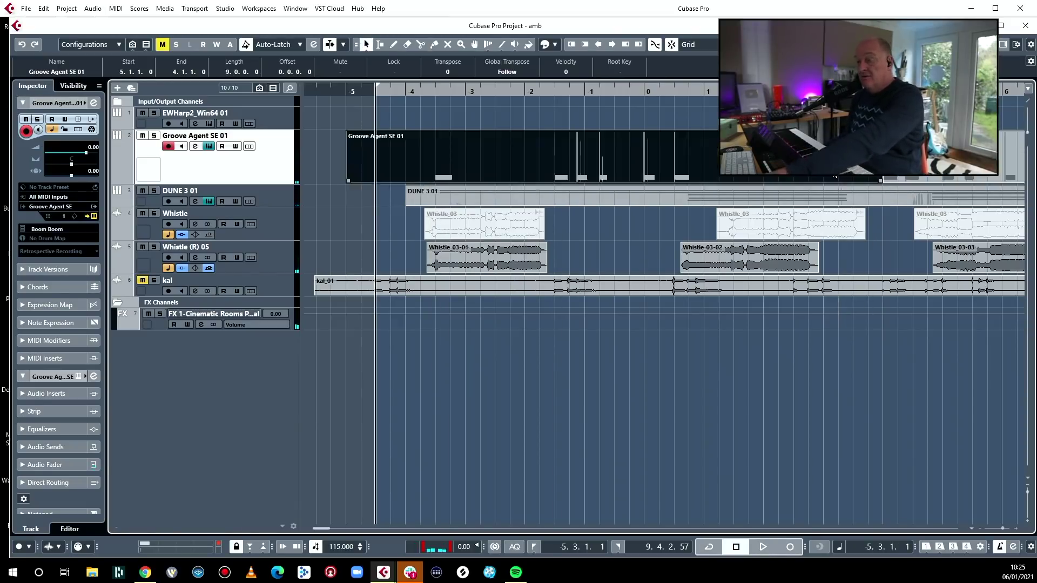
click(890, 178)
scroll(639, 159, right, 6)
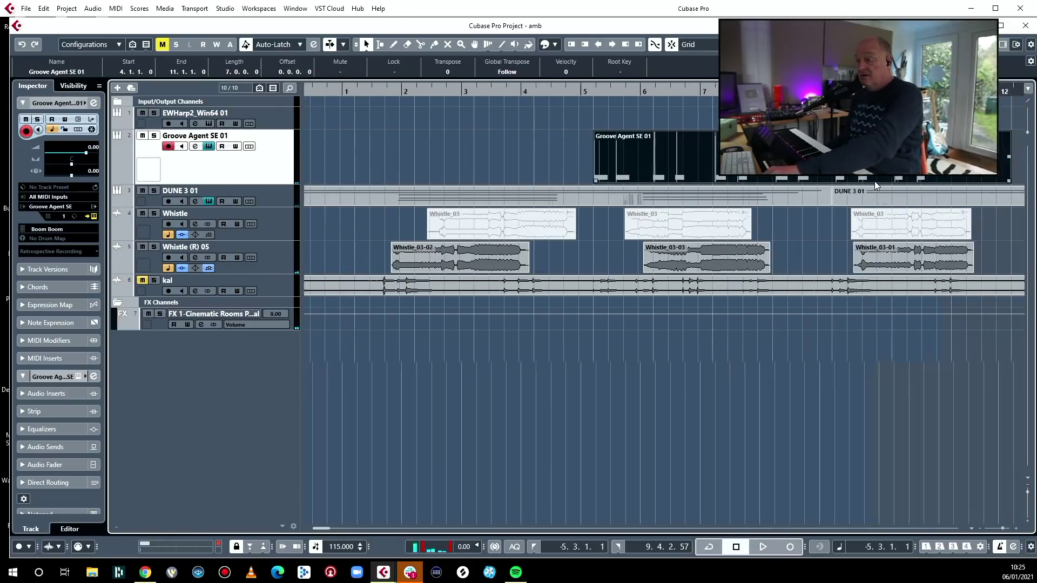
drag(863, 182, 805, 182)
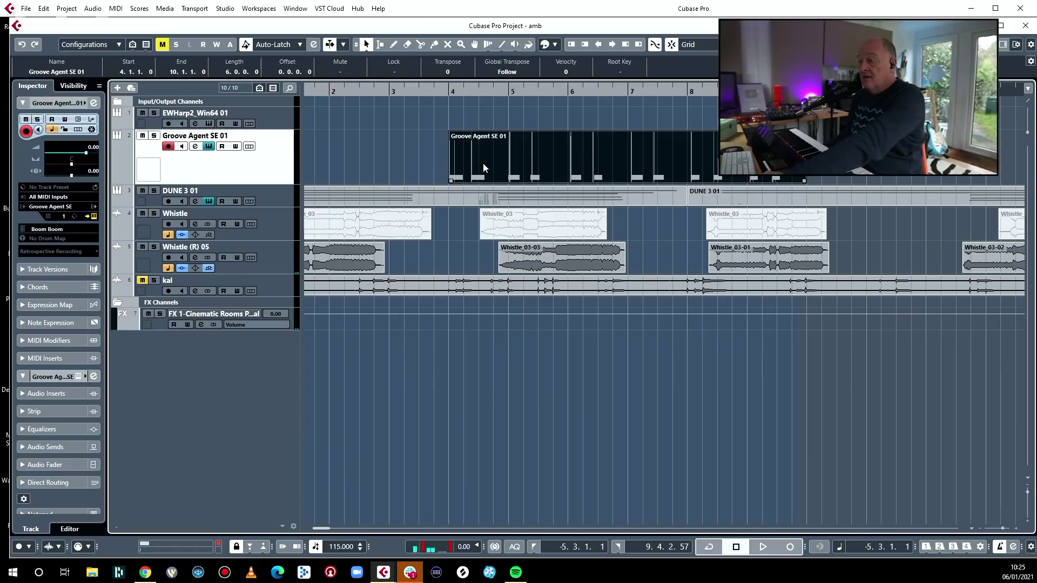
- Move the drum part to start at 8.3.1 and play the section from just after bar 8
drag(563, 160, 858, 177)
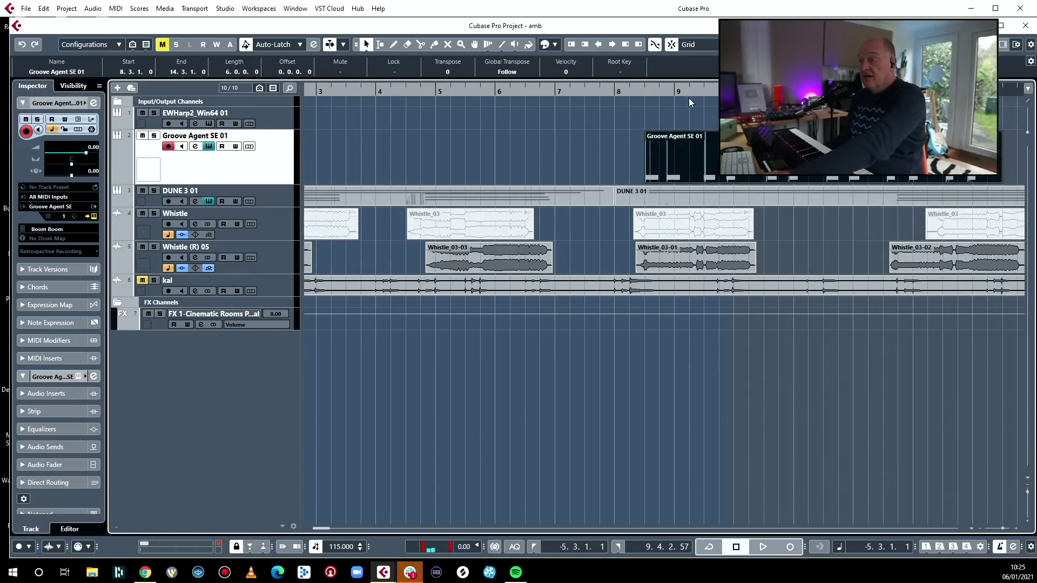
click(625, 90)
key(space)
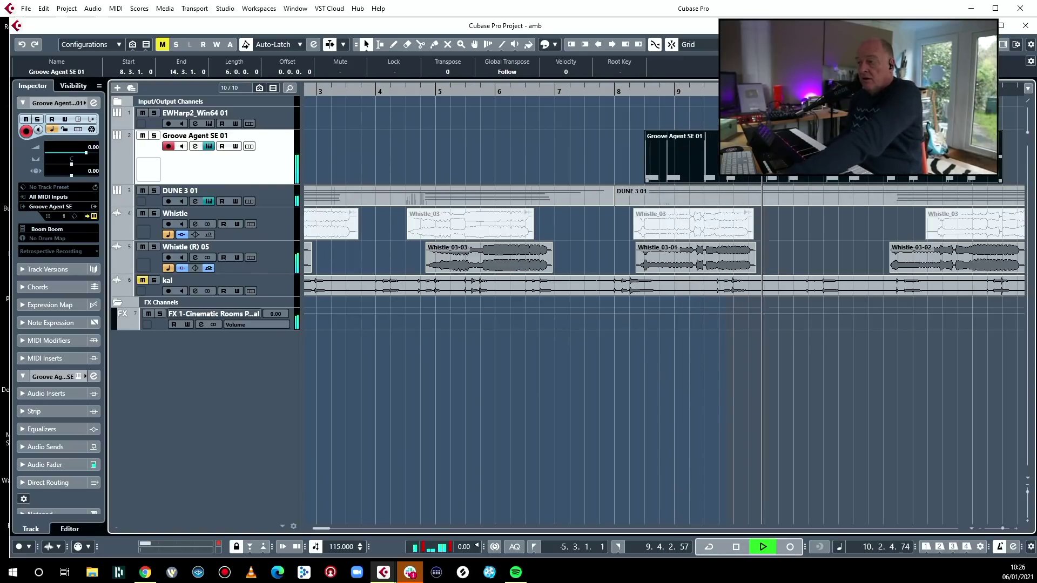
key(space)
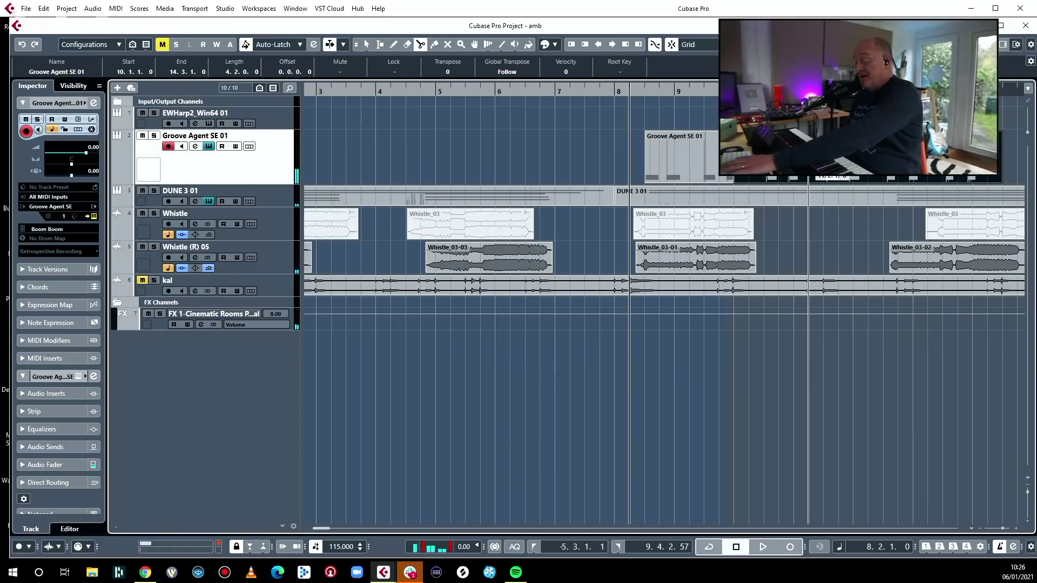
- Split the drum part at bar 10, delete the portion after it, and move the remaining piece to start at bar 9
click(742, 186)
key(space)
key(space)
key(1)
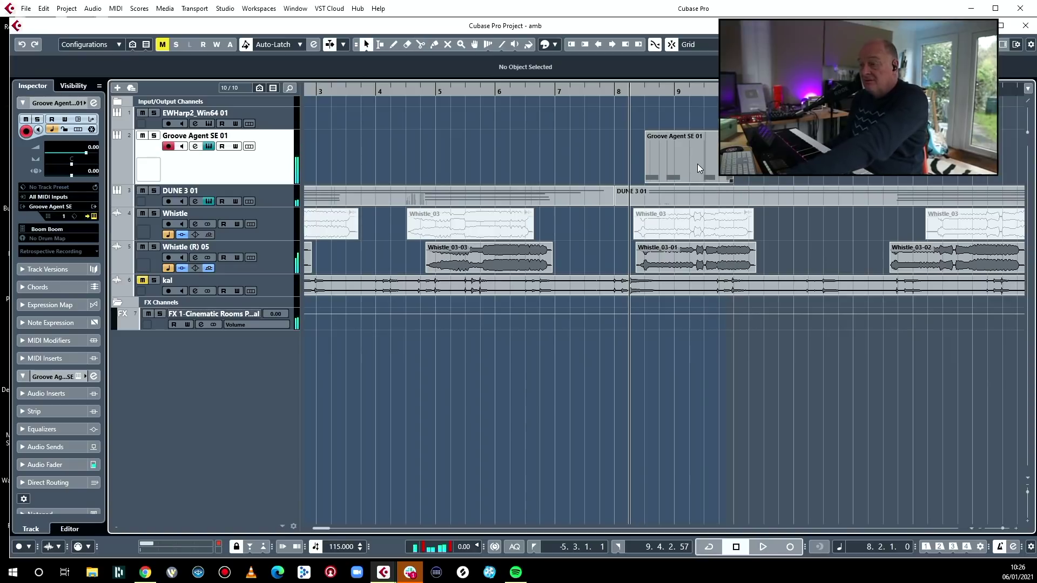
drag(689, 164, 716, 186)
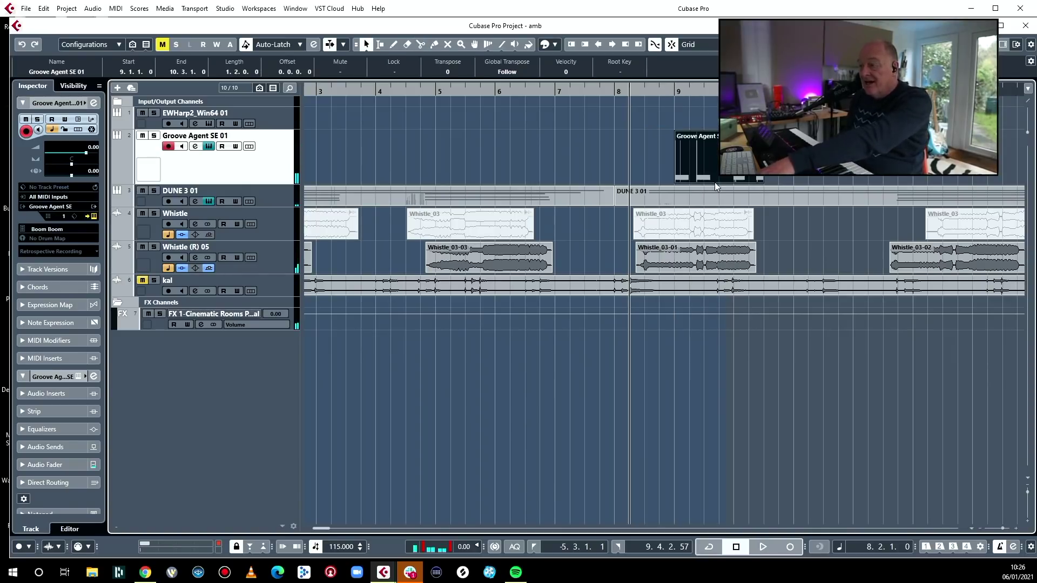
- Shift the copied Whistle_03-01 event to about 8.4.1 and the Whistle_03-02 event to 12.4.1 on the Whistle (R) 05 track
mouse_move(679, 270)
mouse_down()
mouse_move(730, 268)
mouse_move(699, 269)
mouse_up()
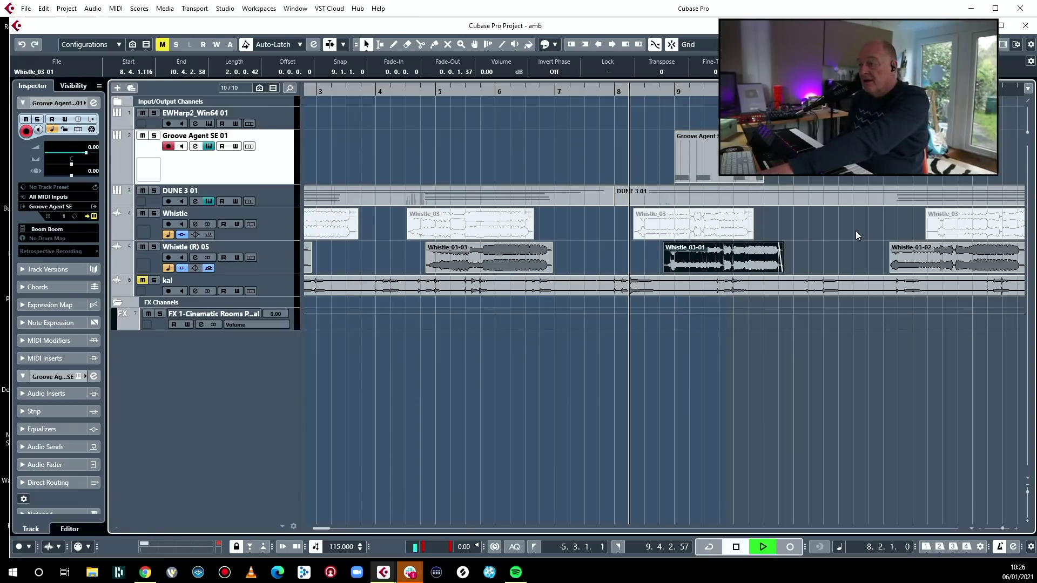
drag(911, 257, 925, 261)
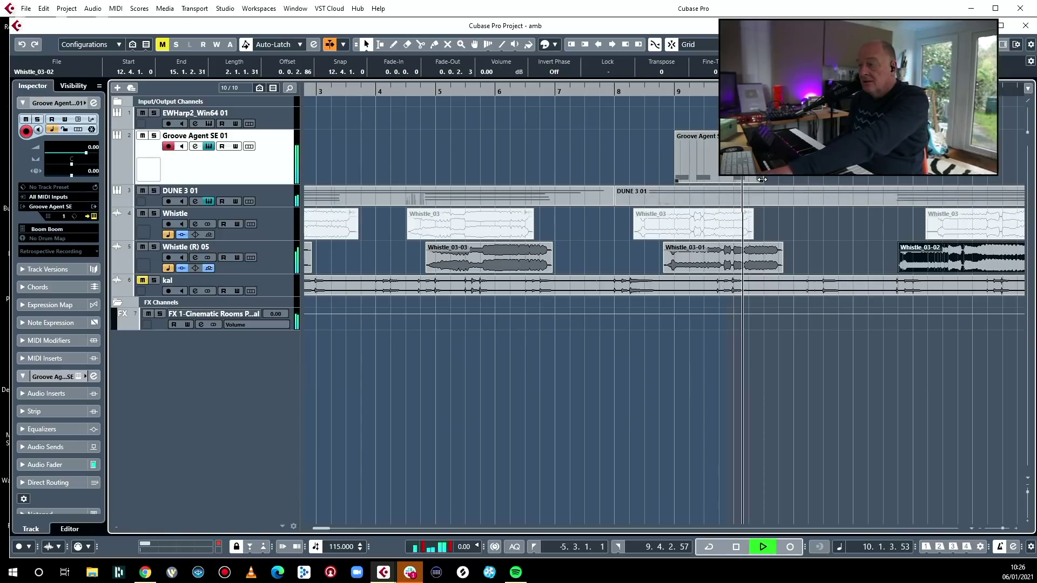
- Trim the Groove Agent SE 01 part at bar 9 to one bar and duplicate it repeatedly up to bar 20
drag(761, 180, 727, 176)
key(ctrl+d)
key(ctrl+d)
key(ctrl+d)
key(ctrl+d)
key(ctrl+d)
key(ctrl+d)
key(ctrl+d)
key(ctrl+d)
key(ctrl+d)
key(ctrl+d)
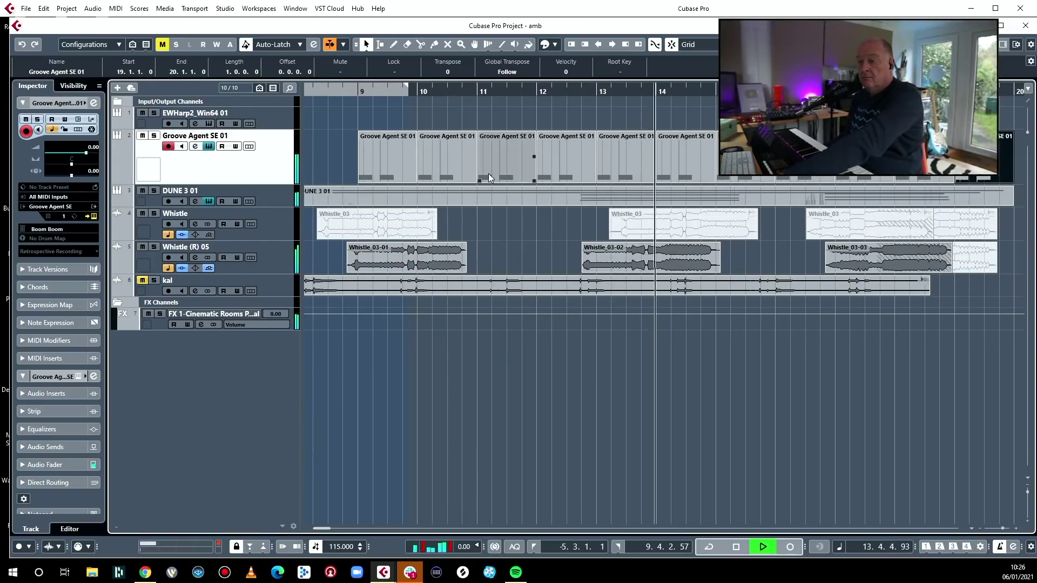
- Nudge the Whistle_03-02 and Whistle_03-03 events on Whistle (R) 05 together so that Whistle_03-02 starts at 12.4.3
click(603, 269)
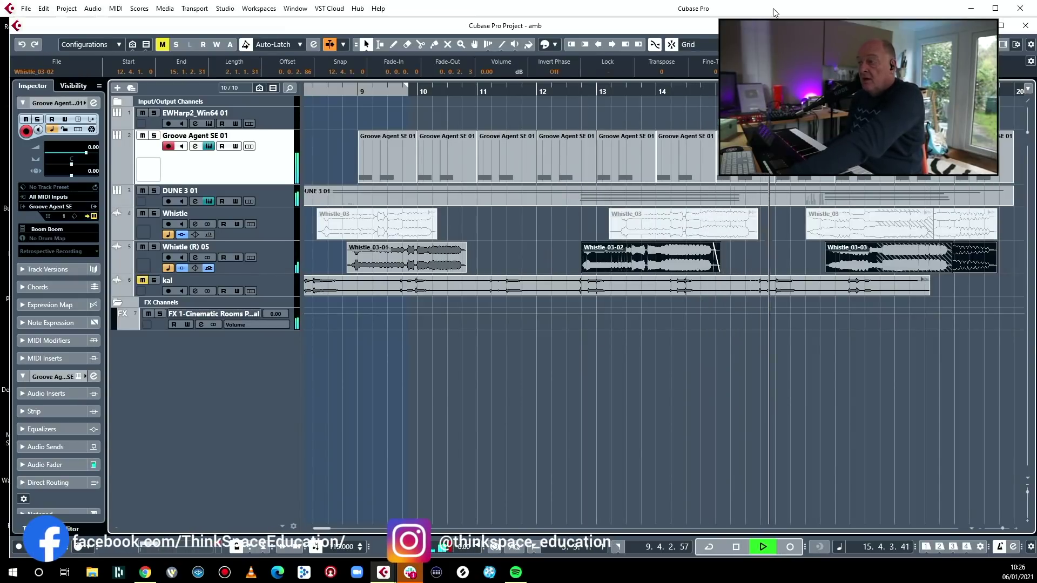
key(space)
click(609, 44)
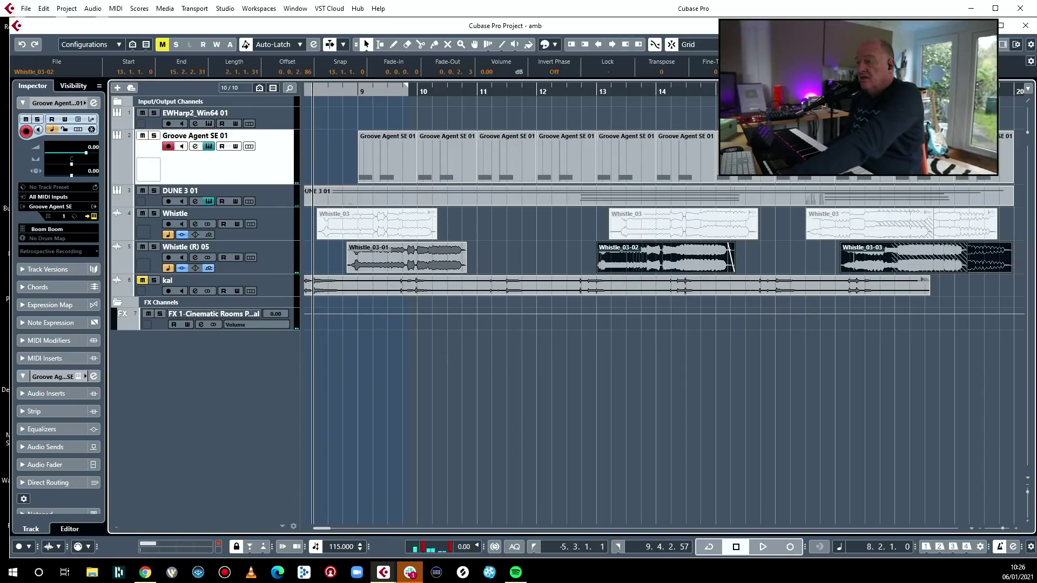
click(848, 45)
key(Escape)
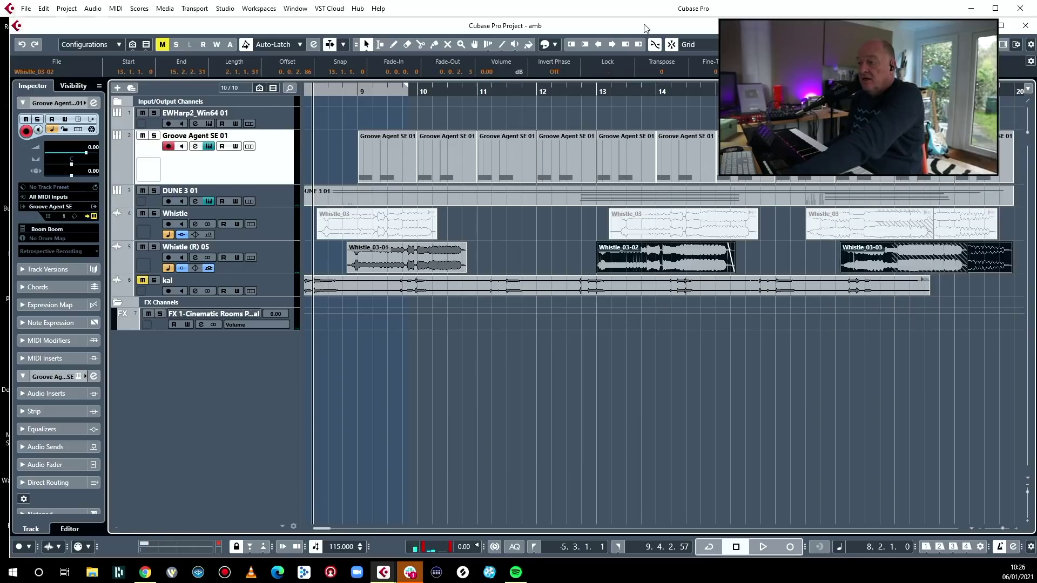
click(598, 45)
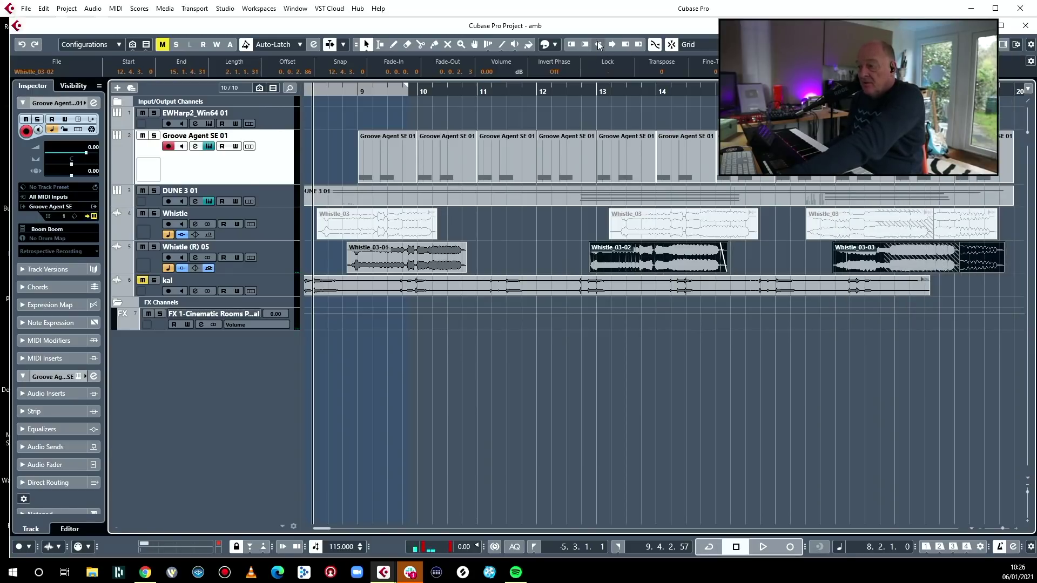
- Play the section and nudge the copied DUNE 3 01 part so it starts at 8.2.1
key(space)
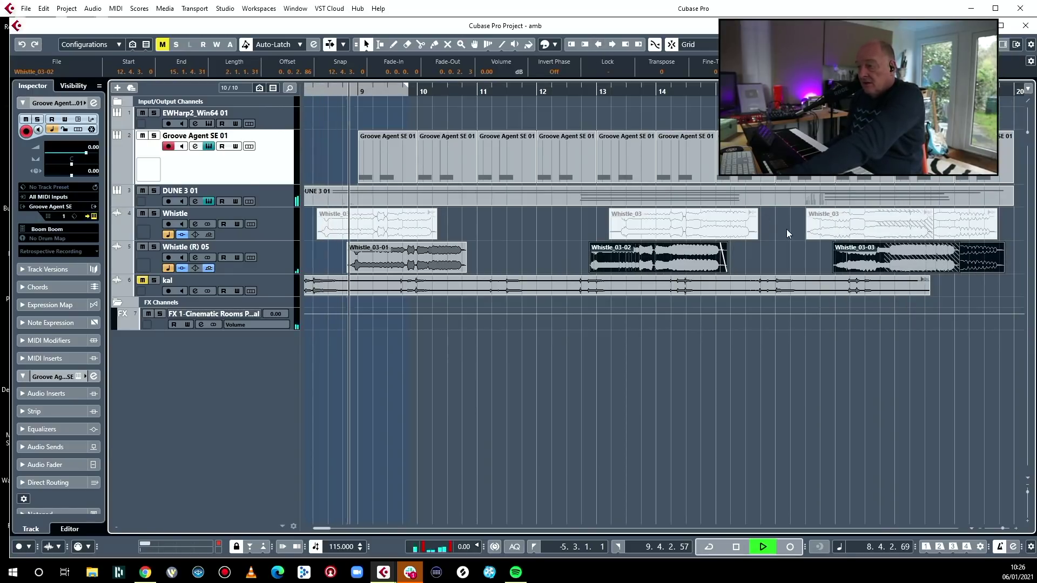
click(540, 197)
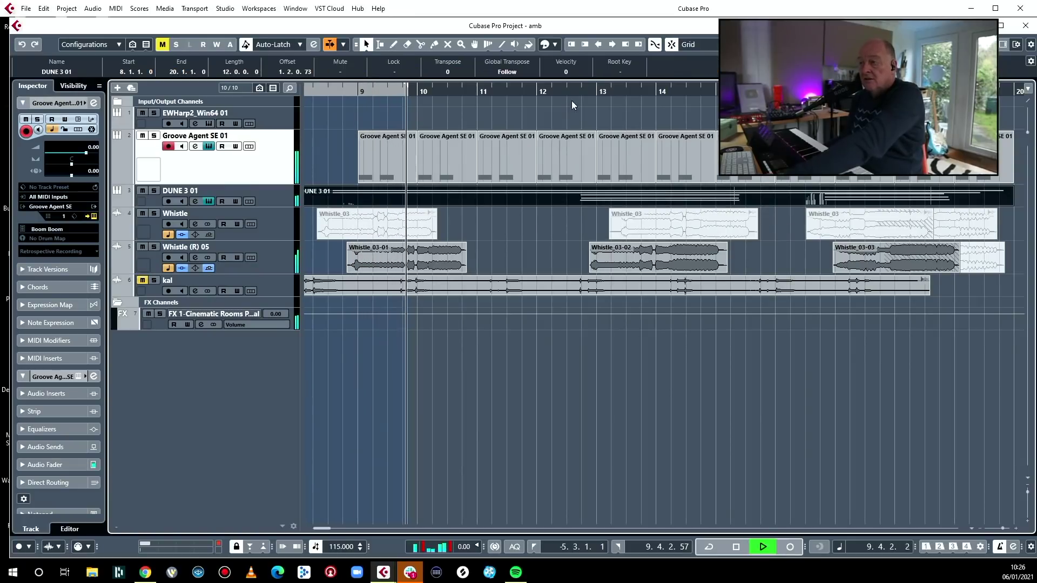
click(613, 45)
click(613, 44)
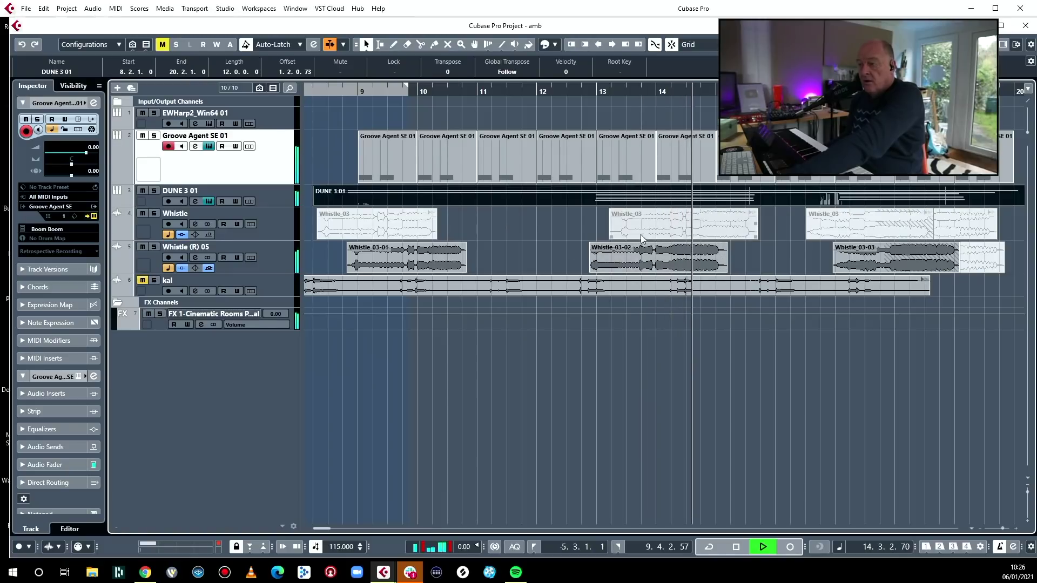
- Glue the repeated Groove Agent SE 01 parts from bar 9 to bar 20 into one continuous part
click(347, 157)
key(4)
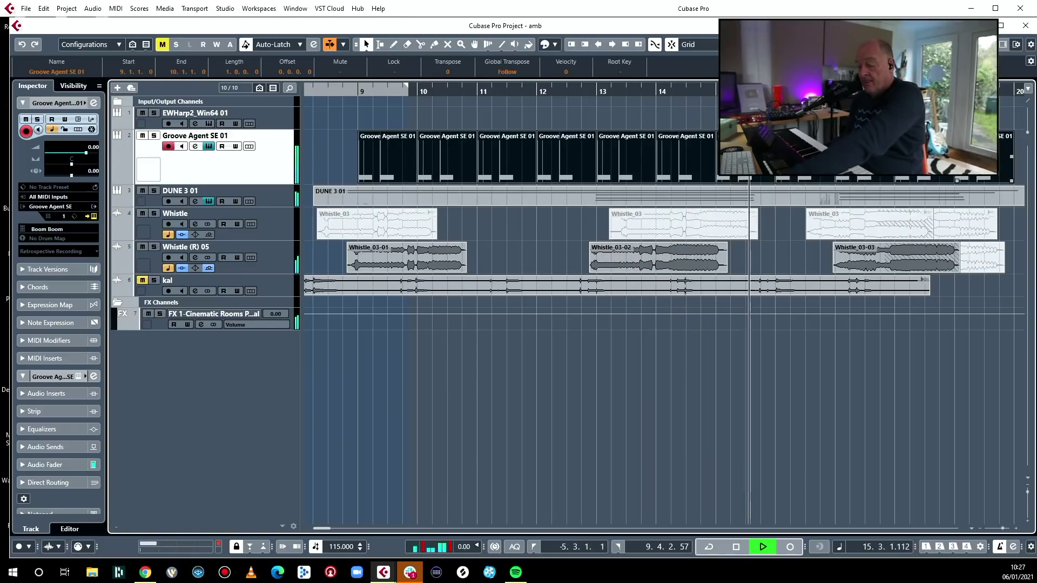
alt+click(378, 157)
key(space)
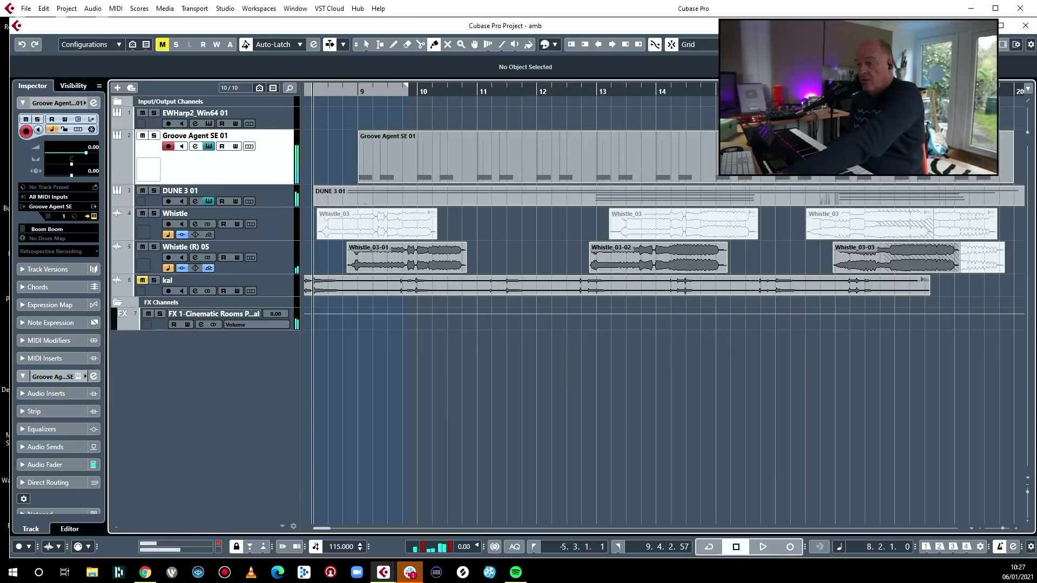
- Add a stereo audio track named perc below the Groove Agent SE 01 track
right_click(276, 161)
mouse_move(303, 166)
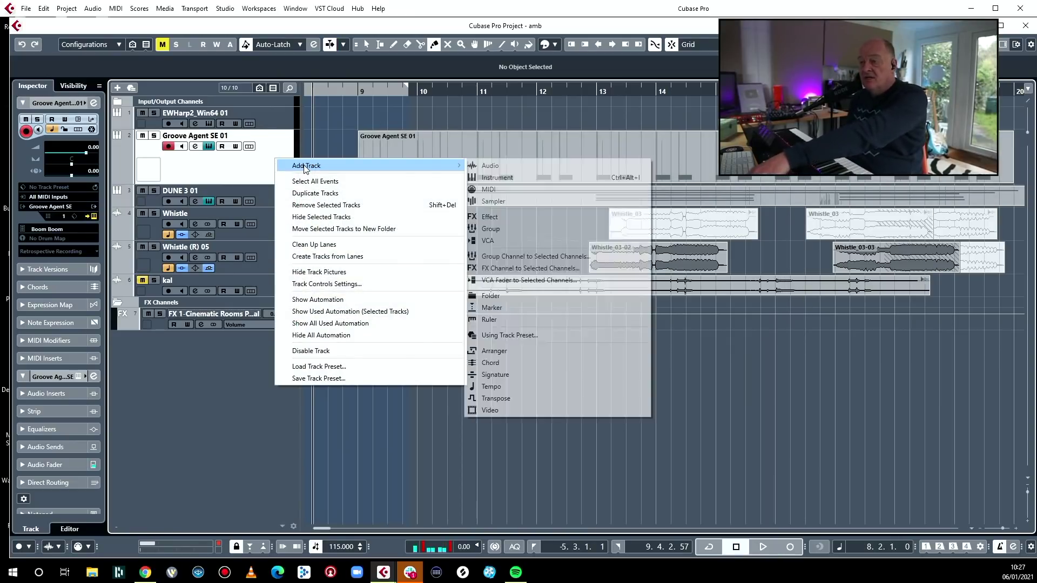
click(497, 167)
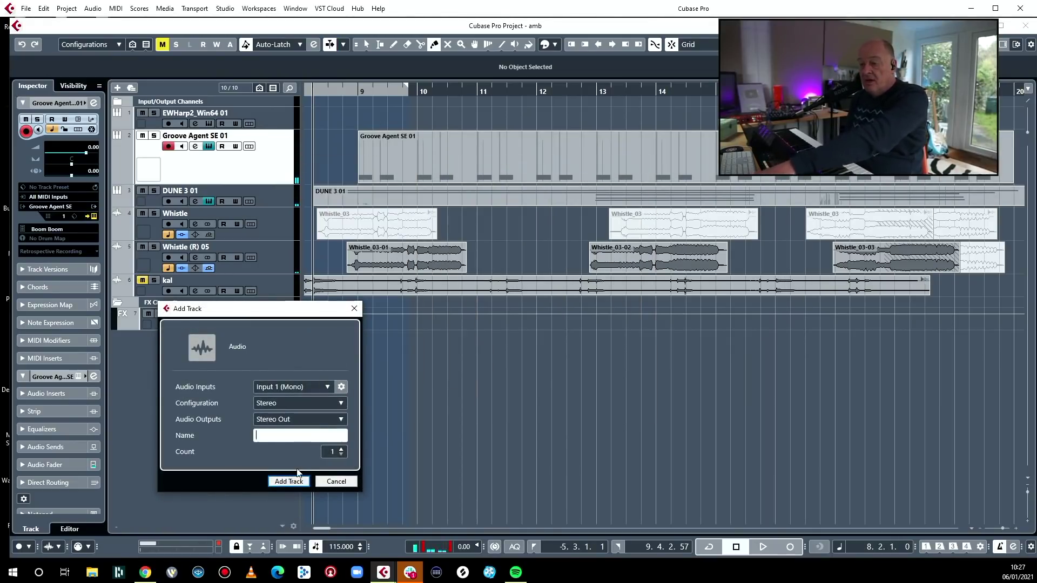
text(perc)
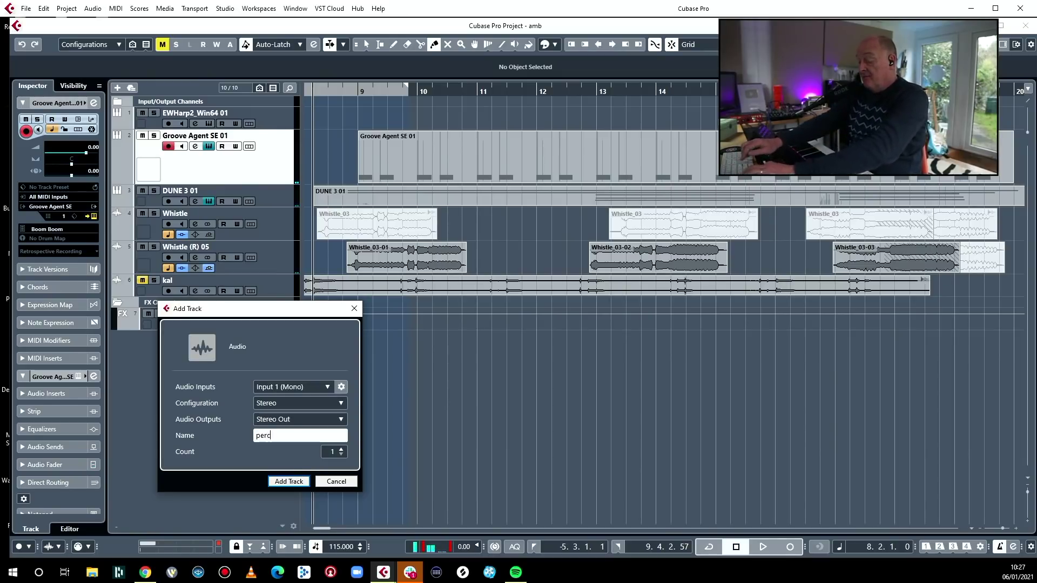
key(Return)
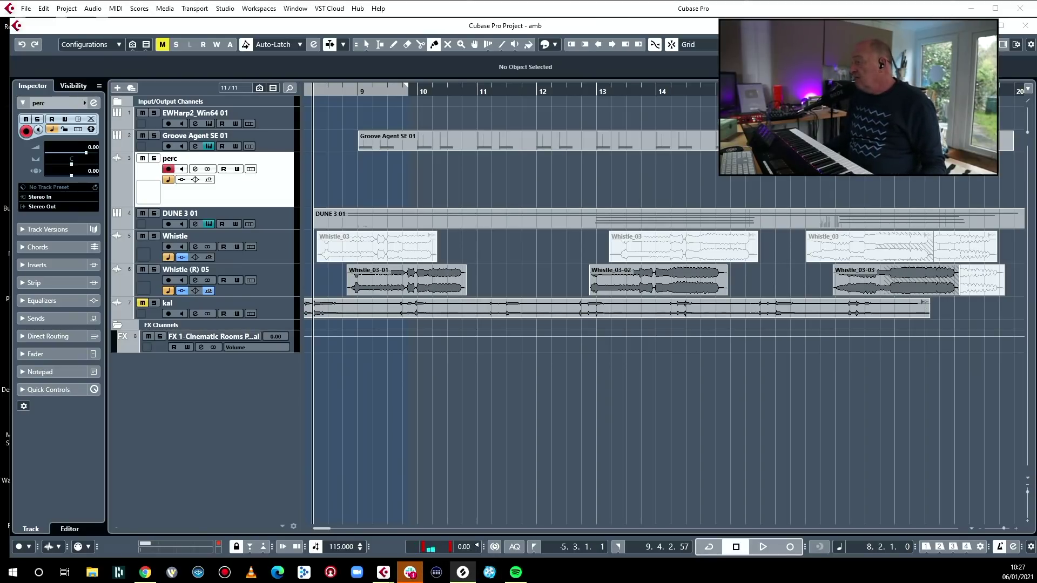
key(F3)
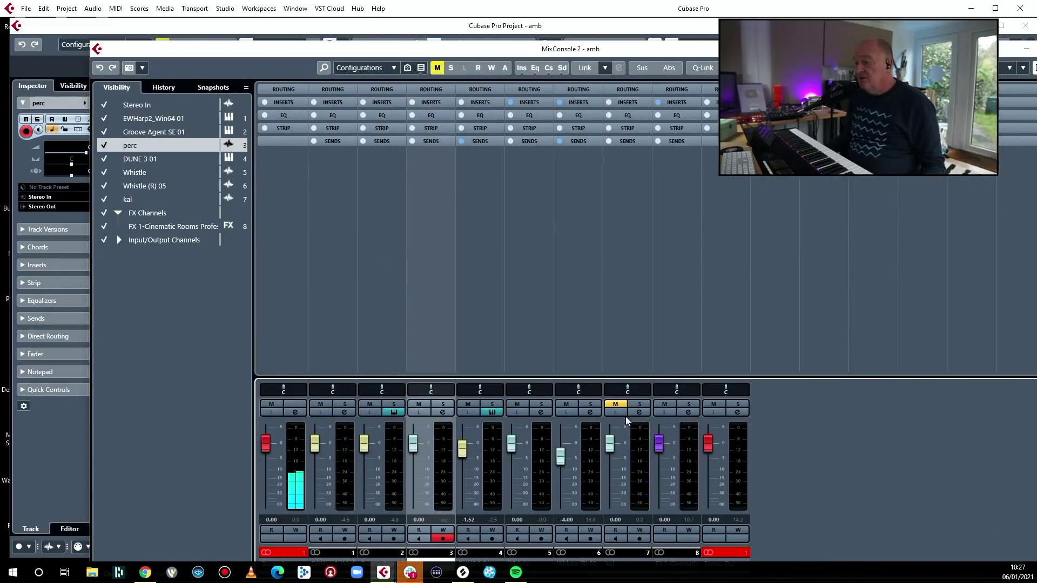
key(F3)
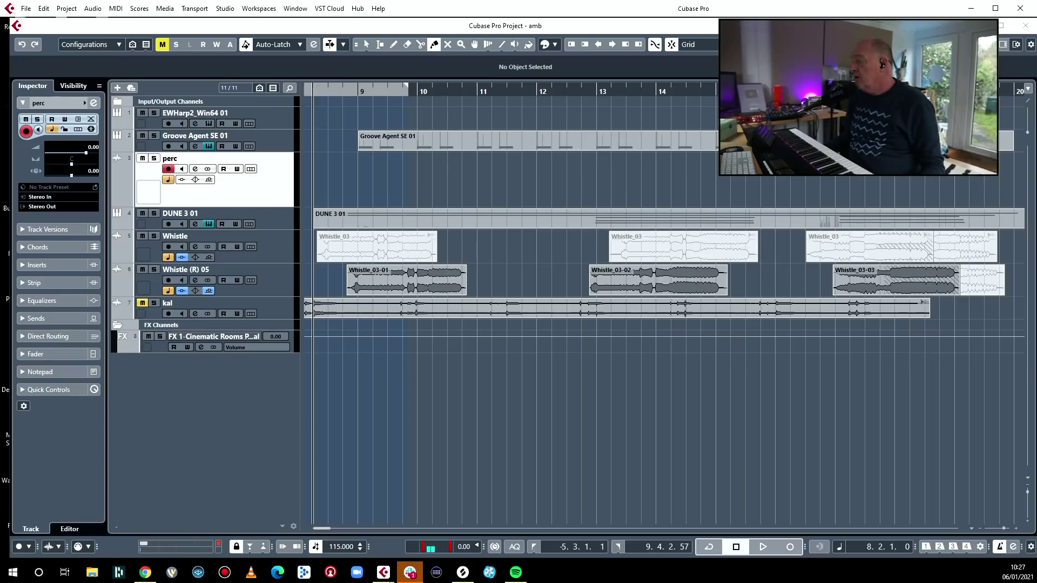
- Switch to Splice, search the sample library for "perc" loops and preview 85_Shakers_28.wav
click(462, 572)
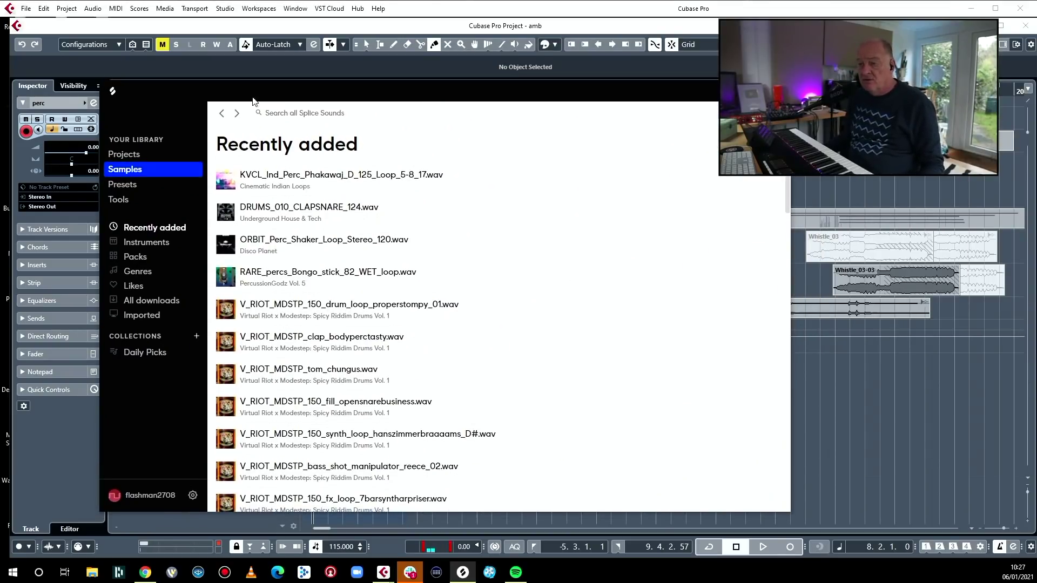
click(268, 112)
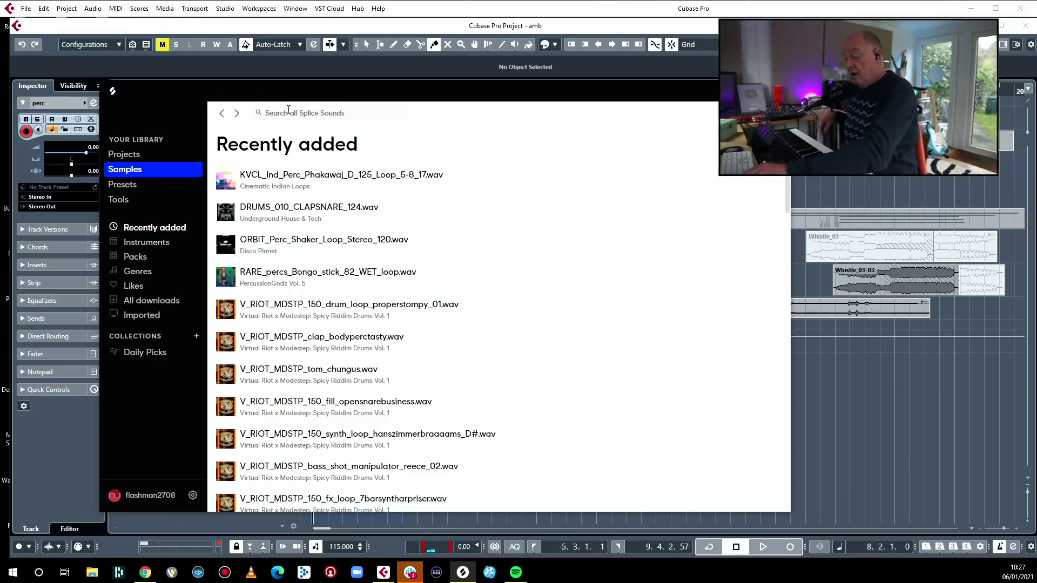
text(perc)
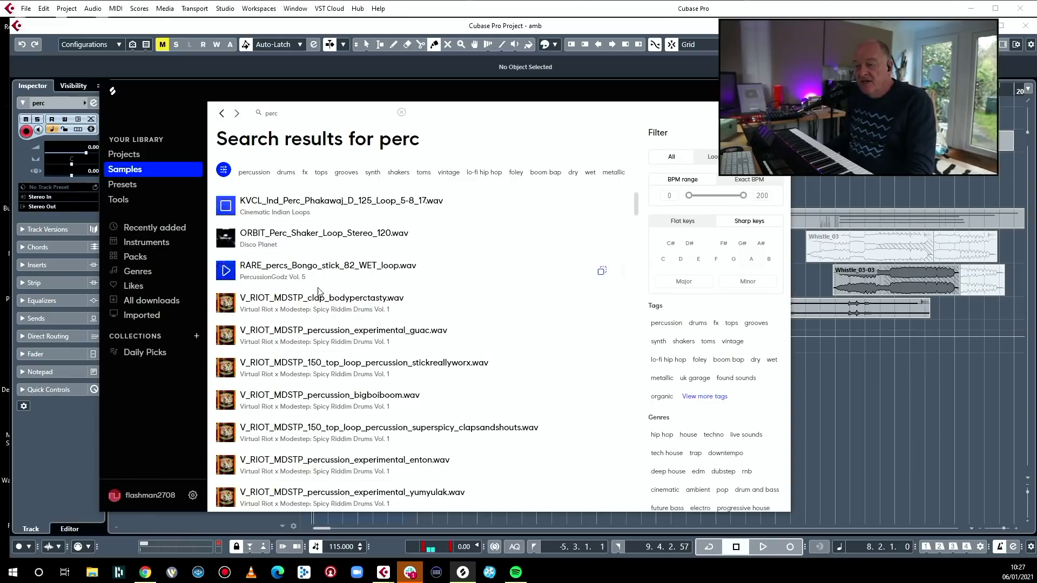
scroll(318, 292, down, 10)
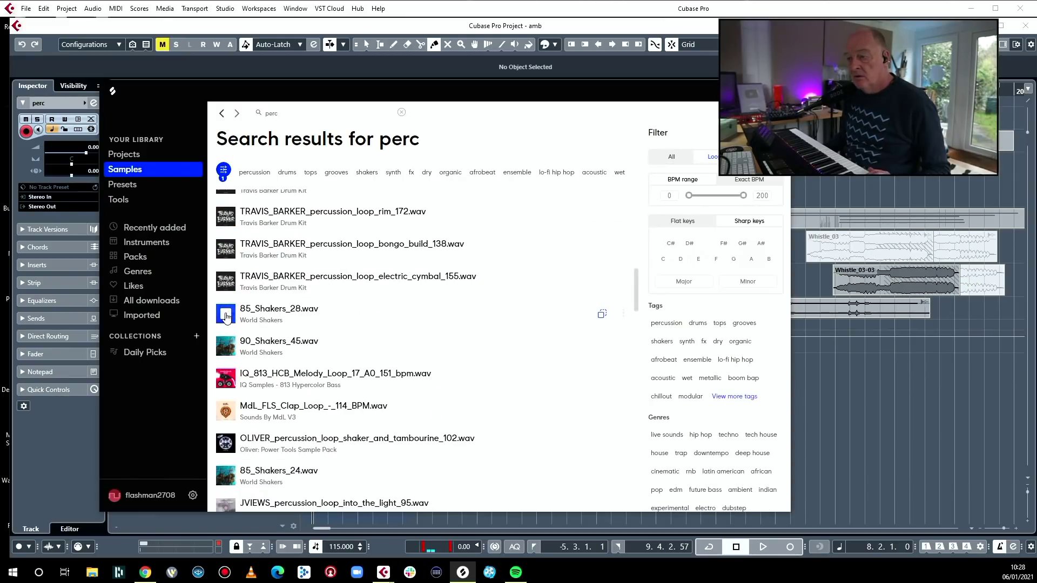
- Place the 85_Shakers_28 loop from Splice on the perc track in Cubase, starting at bar 9
key(alt+Tab)
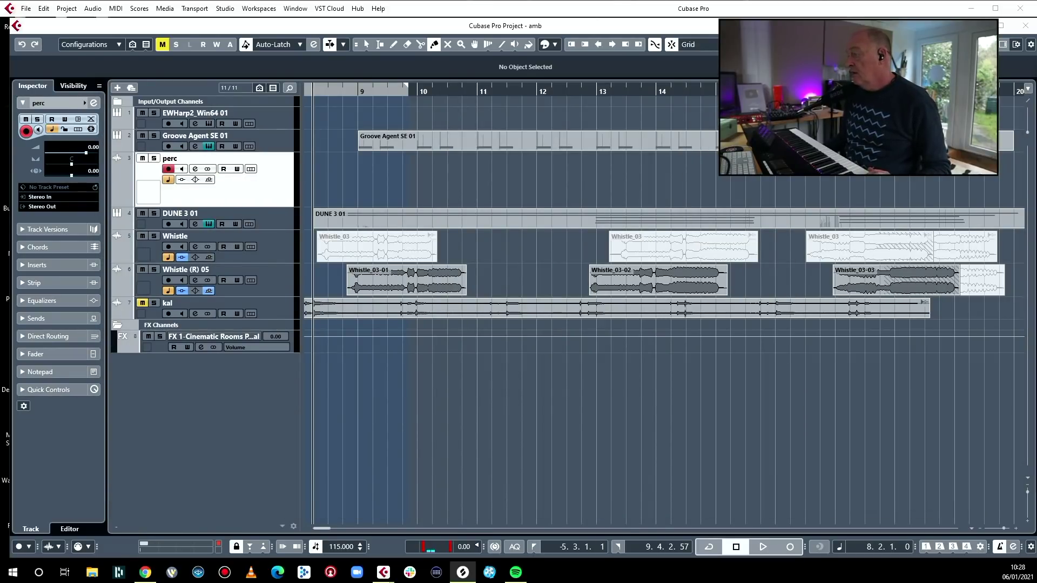
drag(703, 304, 354, 181)
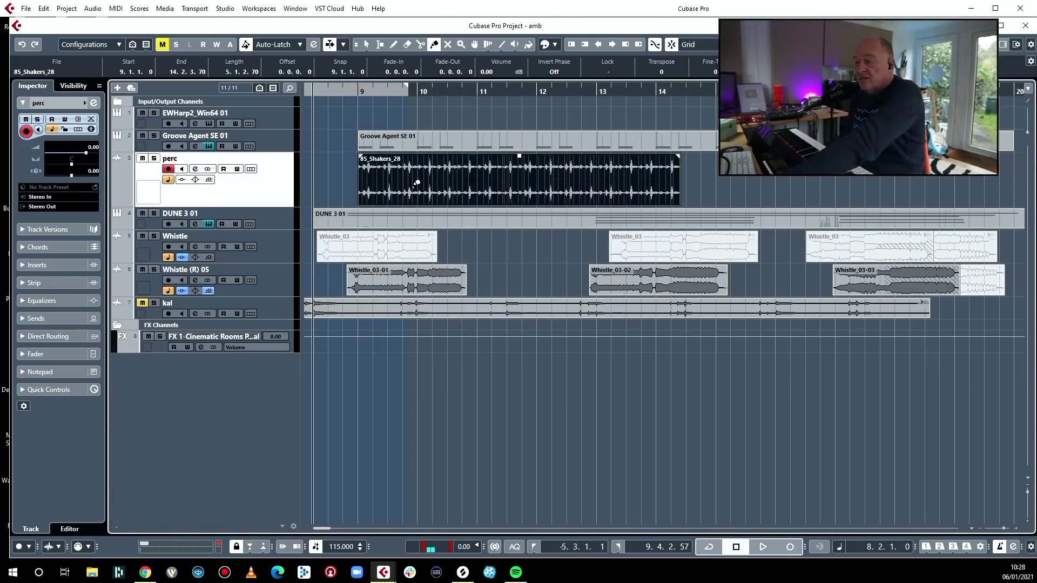
key(space)
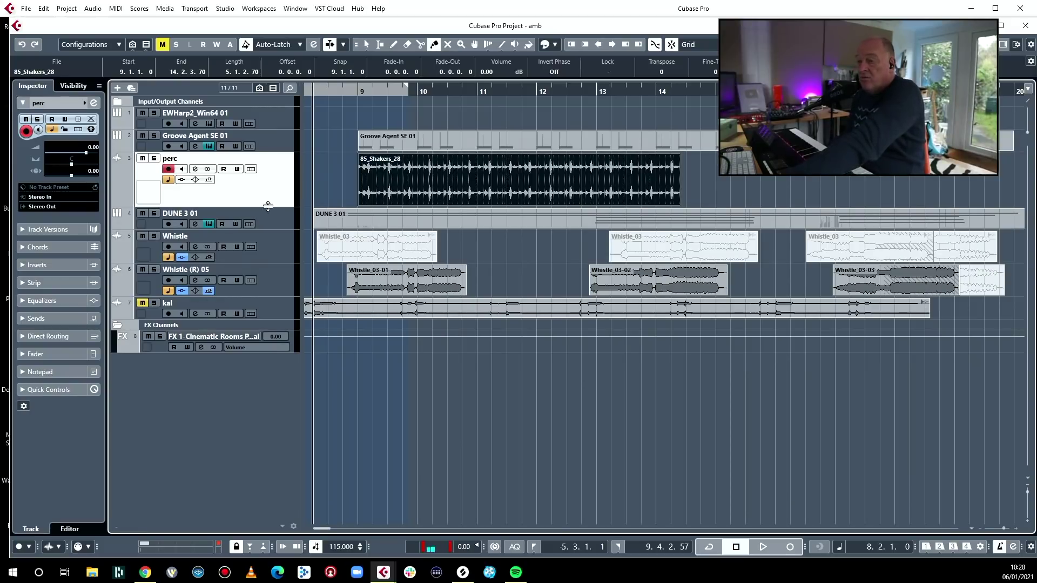
- Enable Musical Mode for 85_Shakers_28 in the Sample Editor so the loop follows the project tempo
double_click(381, 191)
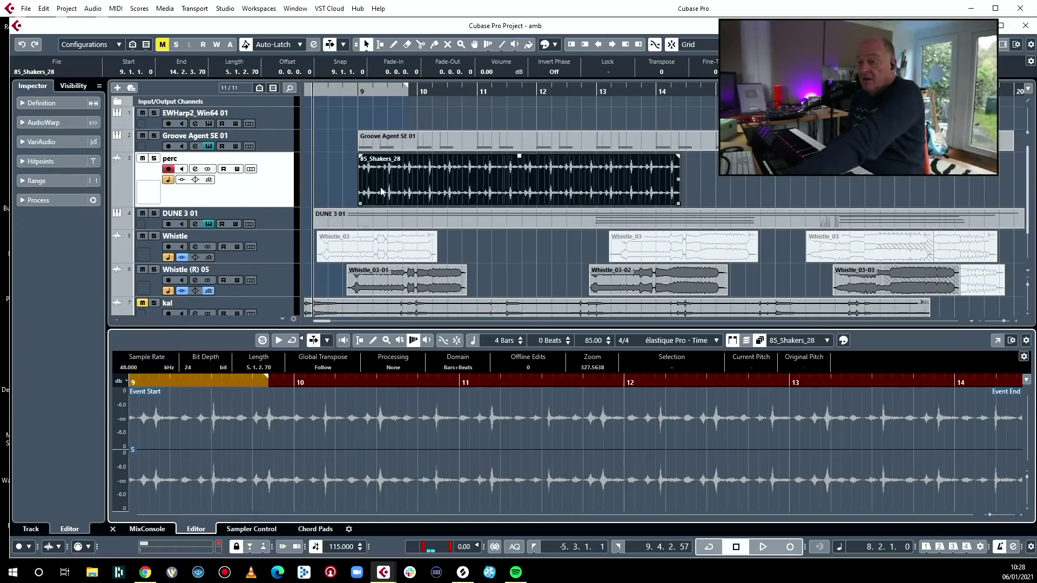
click(471, 340)
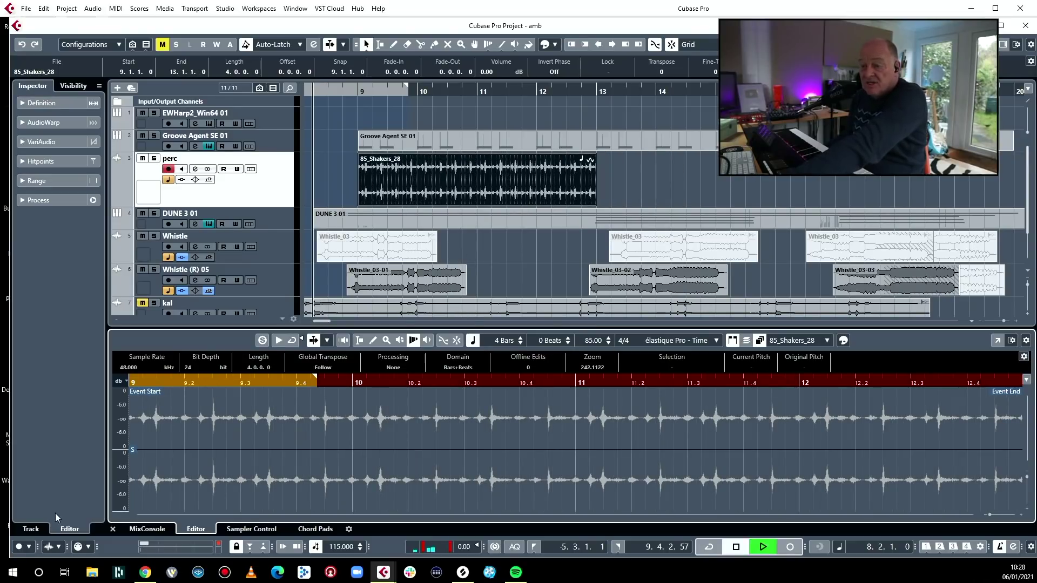
click(113, 529)
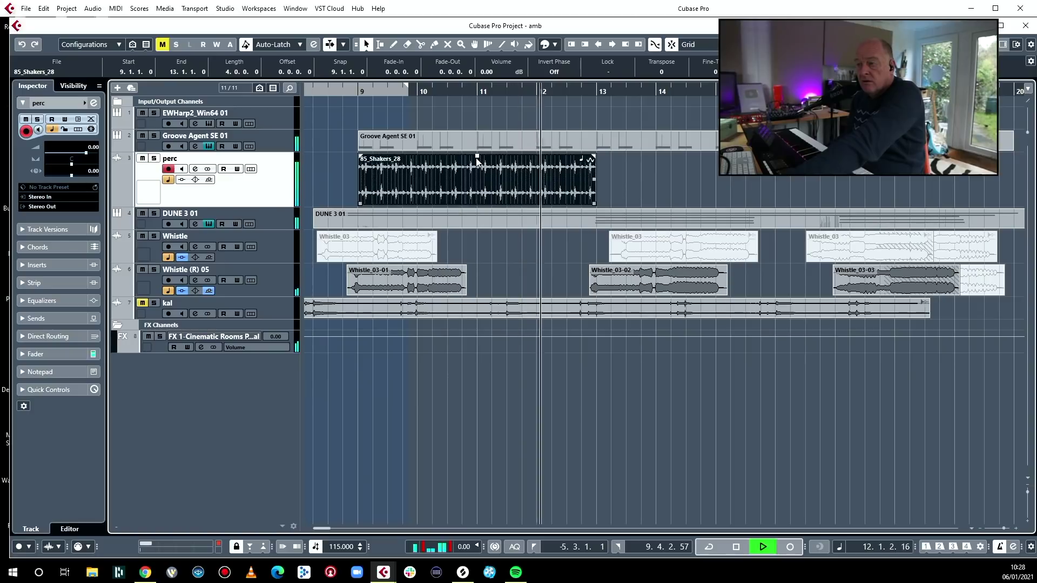
- Lower the 85_Shakers_28 event volume to -1.46 dB and duplicate the event twice up to bar 21
drag(477, 161, 482, 170)
key(space)
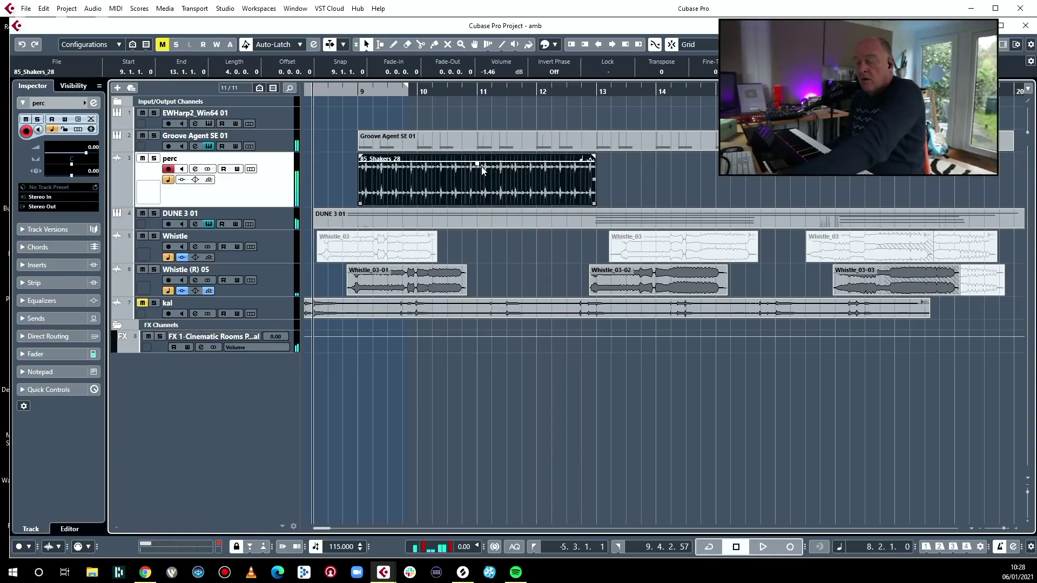
key(ctrl+d)
key(ctrl+d)
key(space)
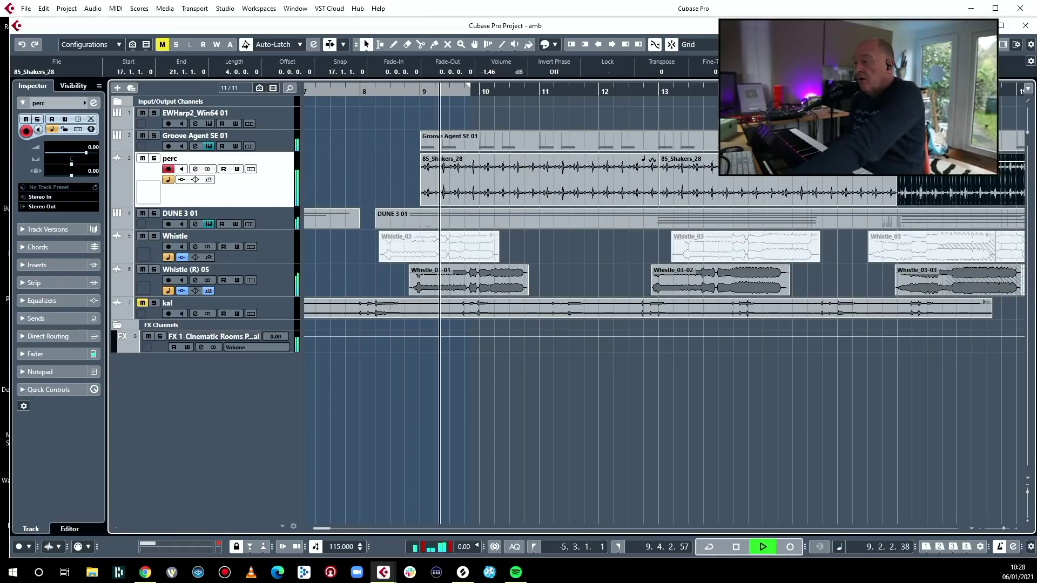
- Select all three 85_Shakers_28 events on the perc track and trim their ends together to three bars each
key(space)
drag(388, 173, 984, 189)
key(space)
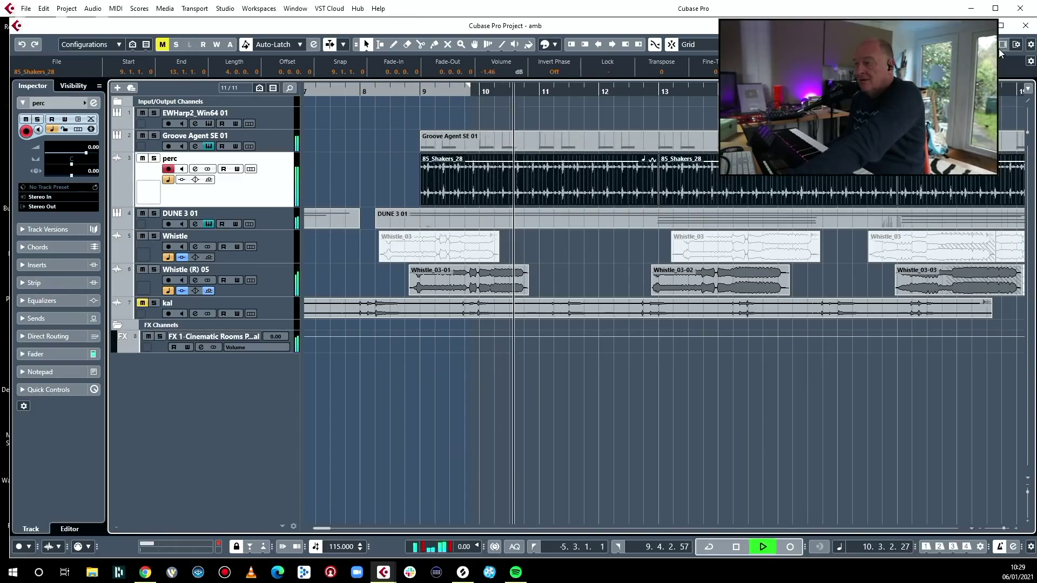
key(ctrl+e)
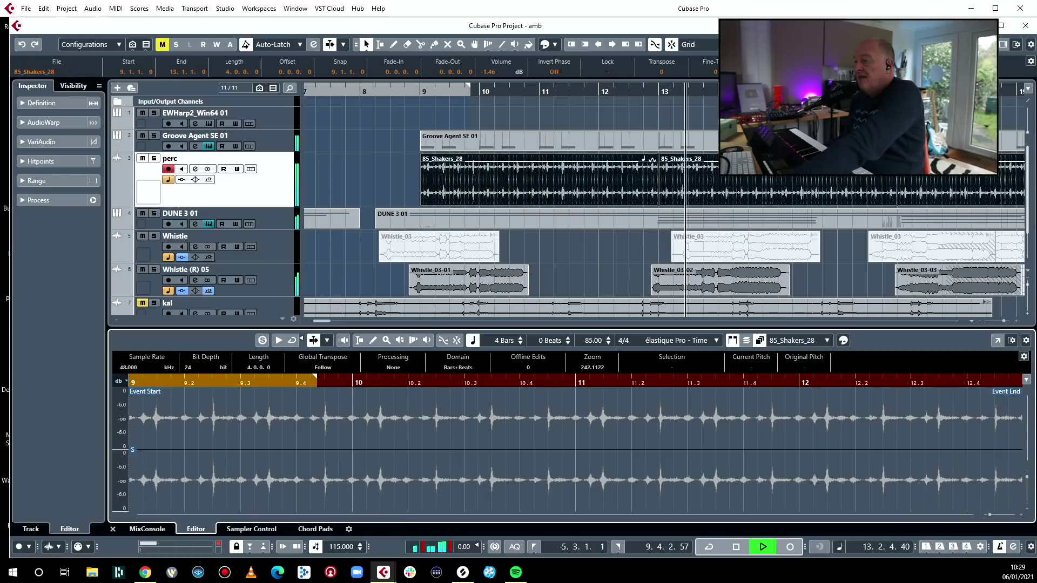
key(ctrl+e)
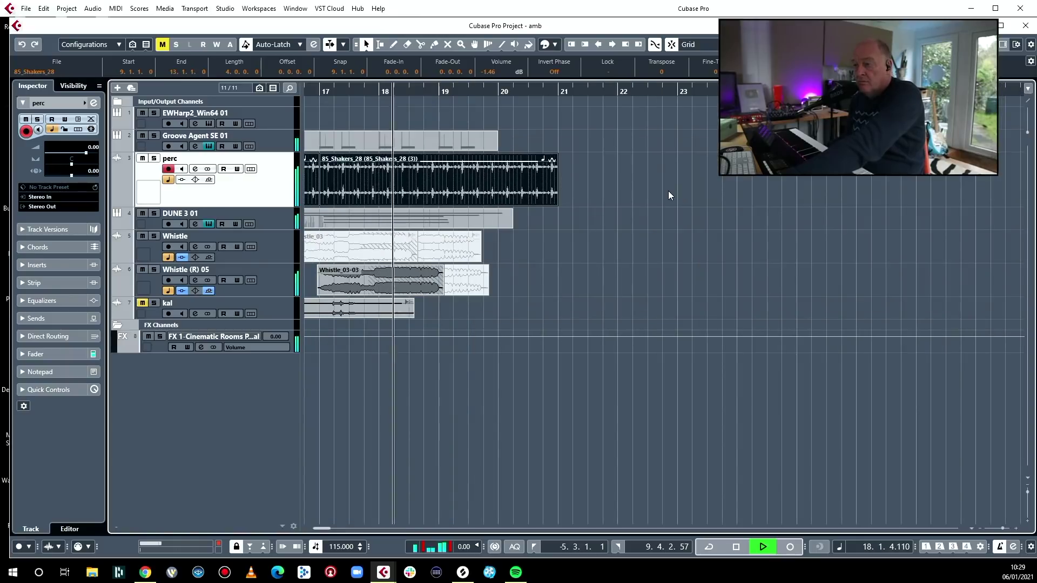
drag(553, 203, 497, 203)
key(space)
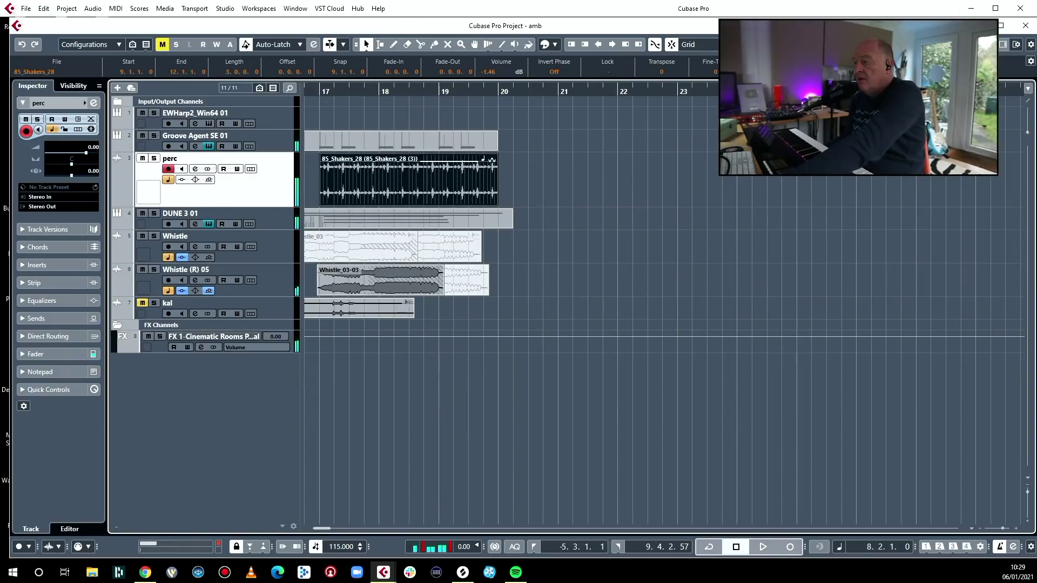
- Show the mixer inserts and load H-Delay Stereo into the perc channel's second insert slot
key(ctrl+e)
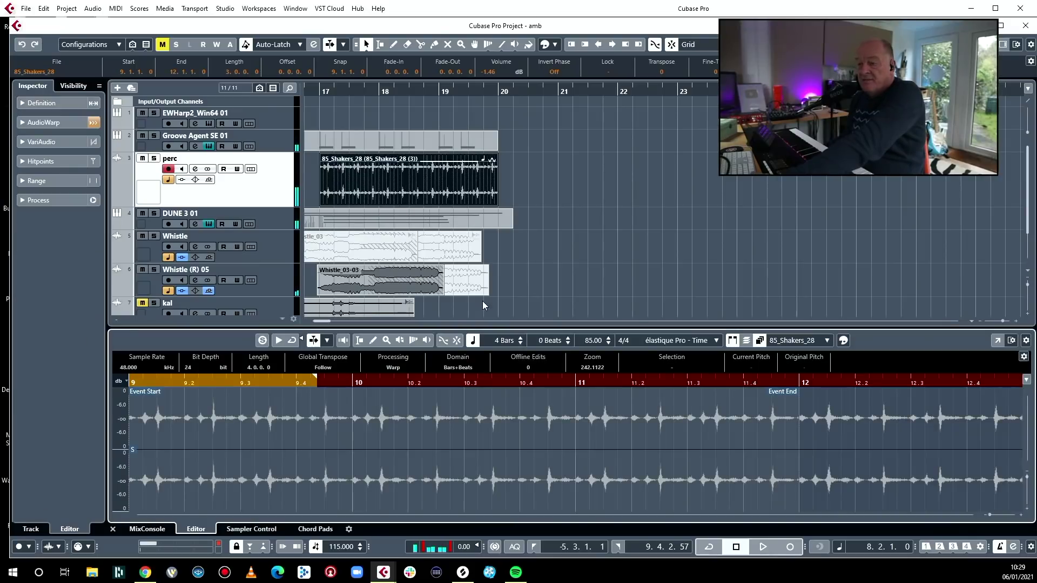
click(133, 528)
key(space)
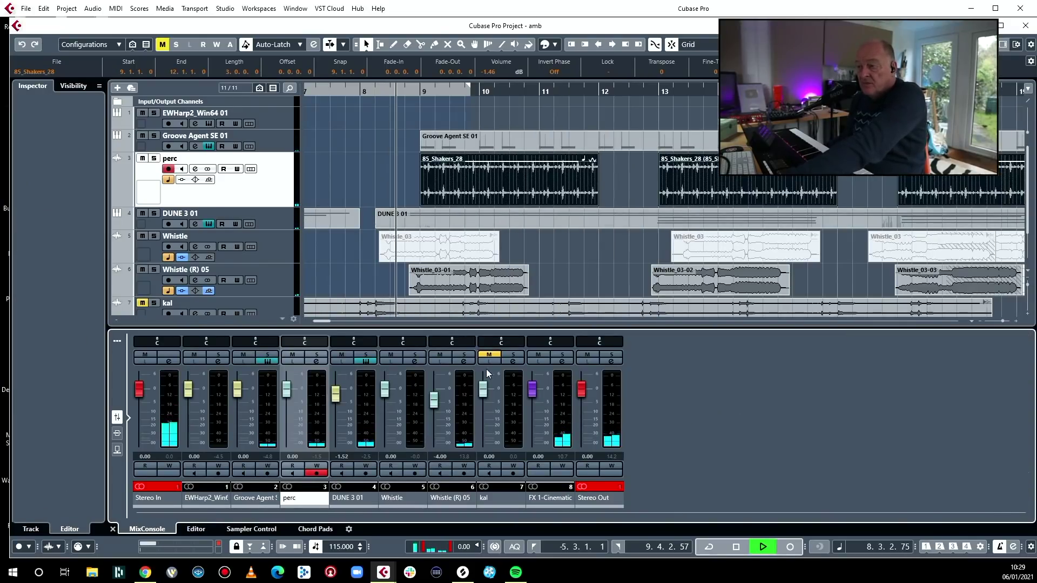
click(117, 434)
key(space)
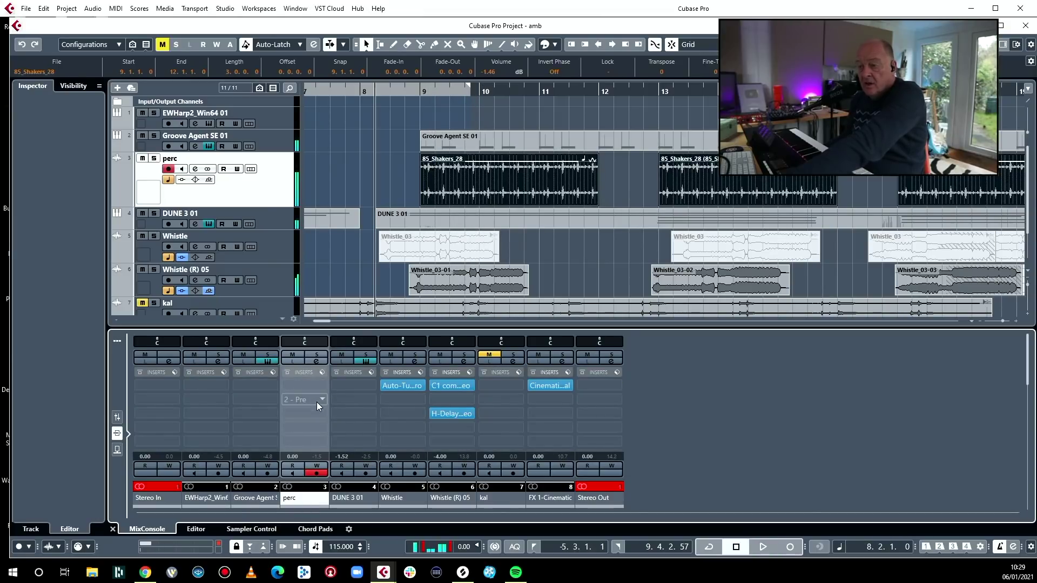
click(318, 398)
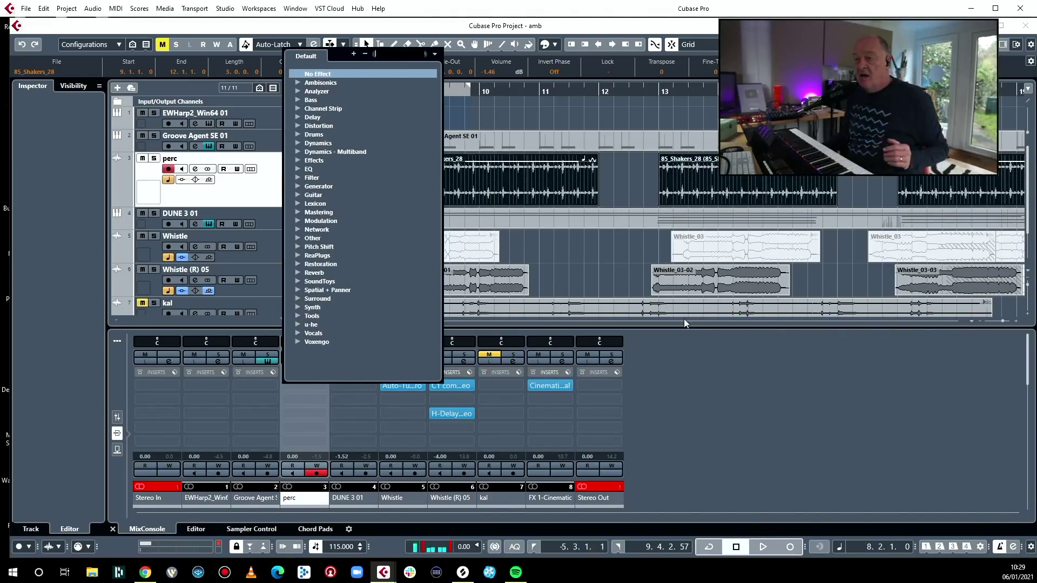
click(298, 118)
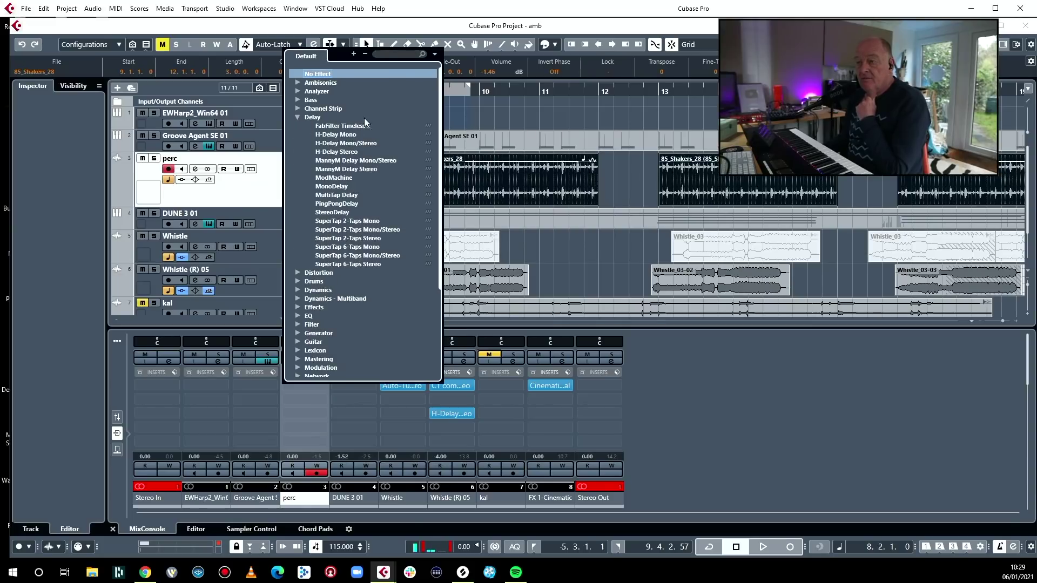
click(349, 153)
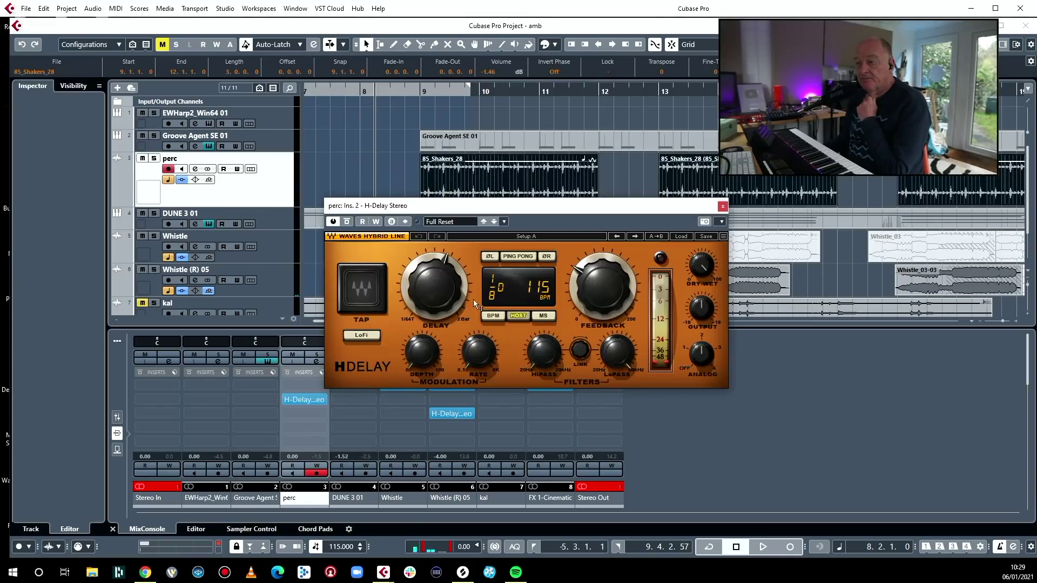
- Load H-Delay's Classics preset Wide Delay and adjust the Dry/Wet mix during playback
click(680, 236)
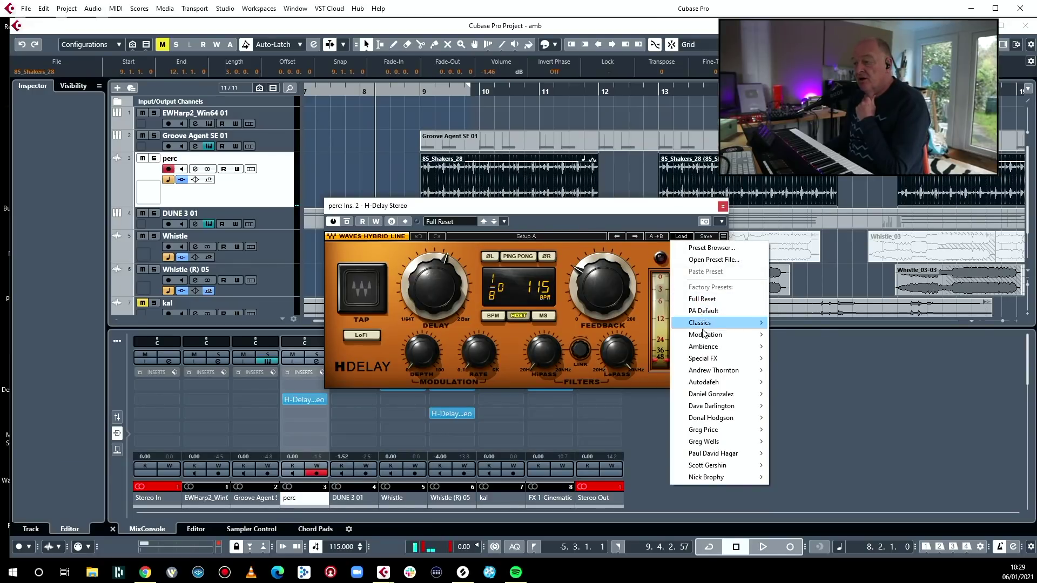
mouse_move(701, 328)
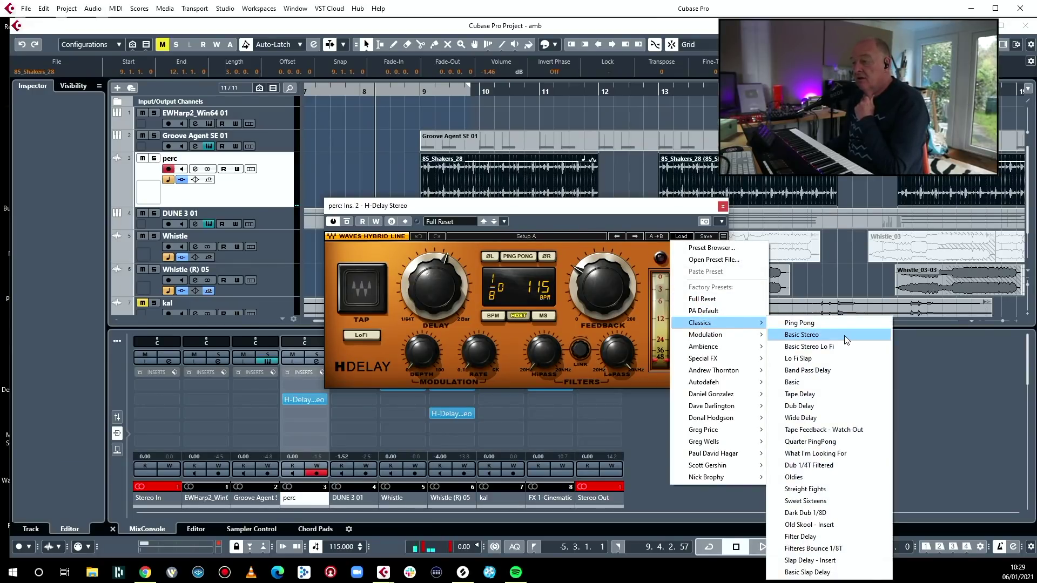
click(830, 419)
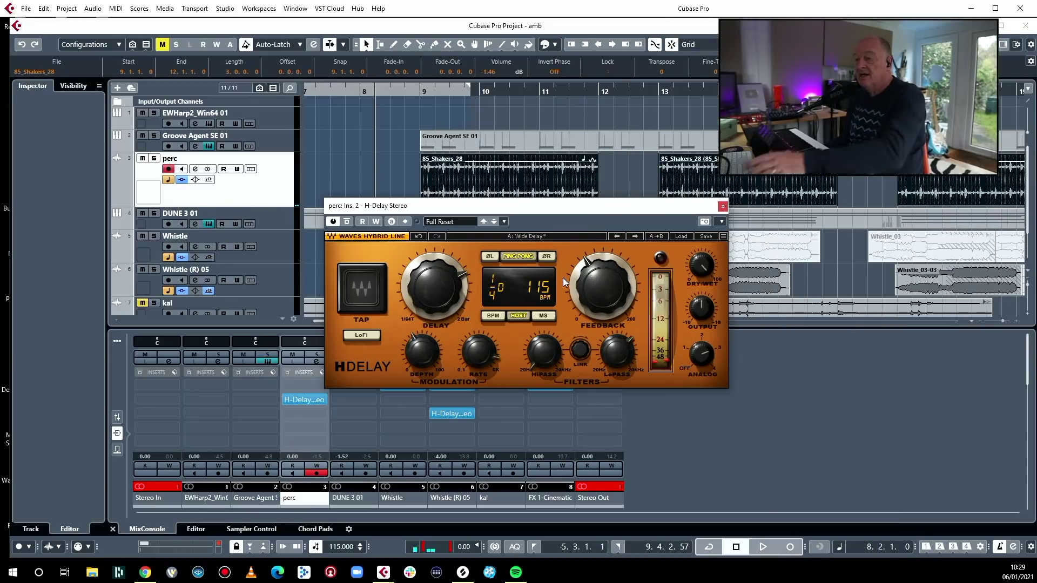
key(space)
drag(694, 268, 694, 264)
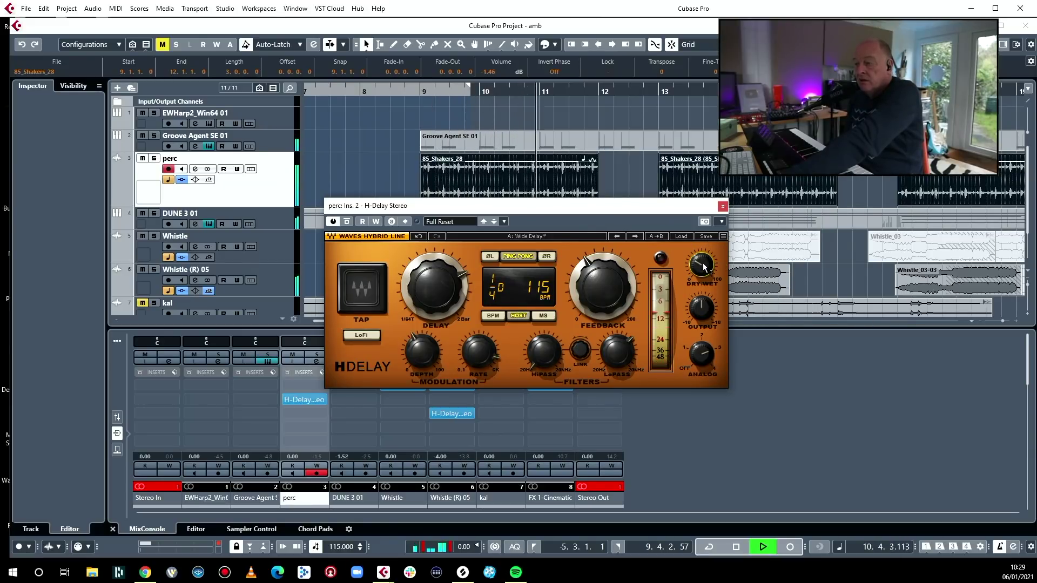
- Move the second and third 85_Shakers_28 events to start at bars 12 and 15, and close the H-Delay window
drag(668, 174, 643, 178)
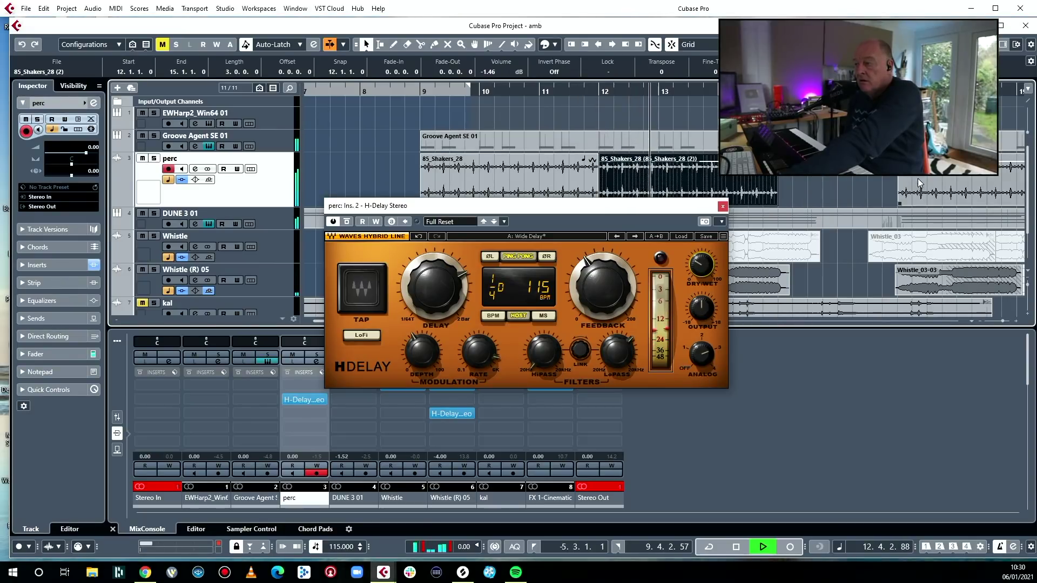
key(Right)
drag(875, 181, 847, 180)
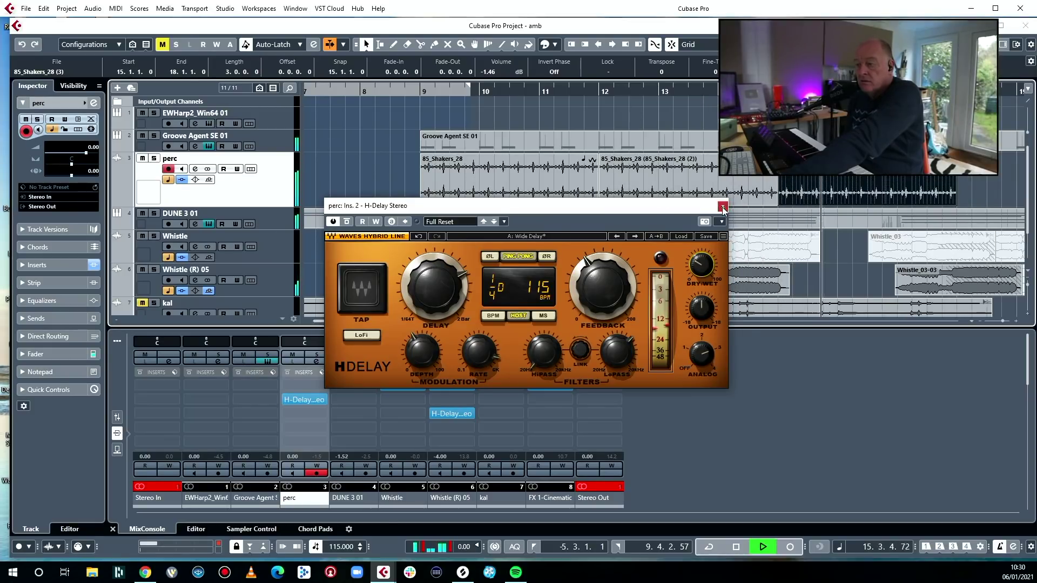
click(321, 399)
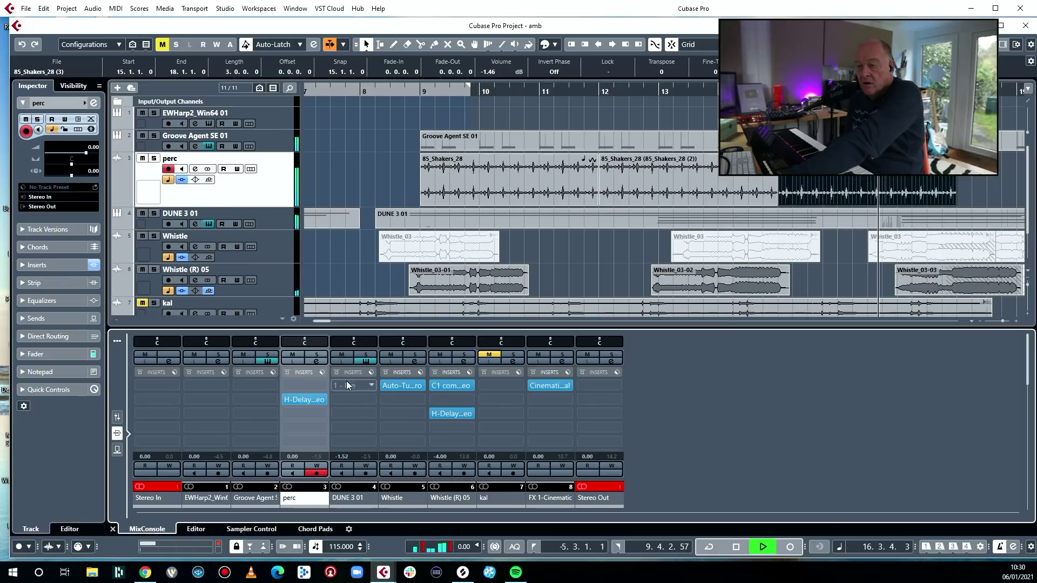
key(space)
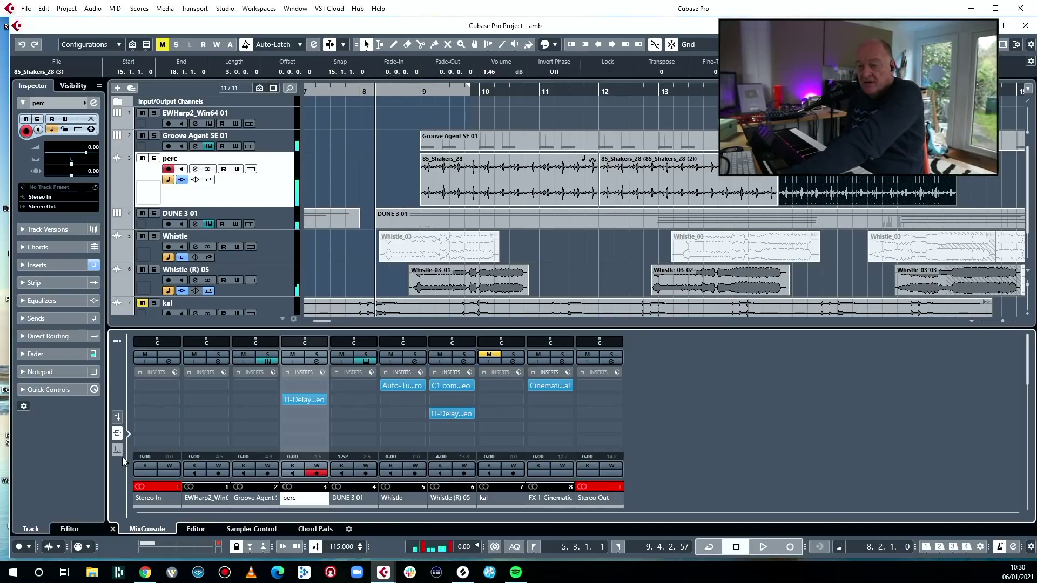
- Add an active send to FX 1-Cinematic Rooms Professional in the perc channel's third slot and reduce its level during playback
click(118, 449)
click(325, 414)
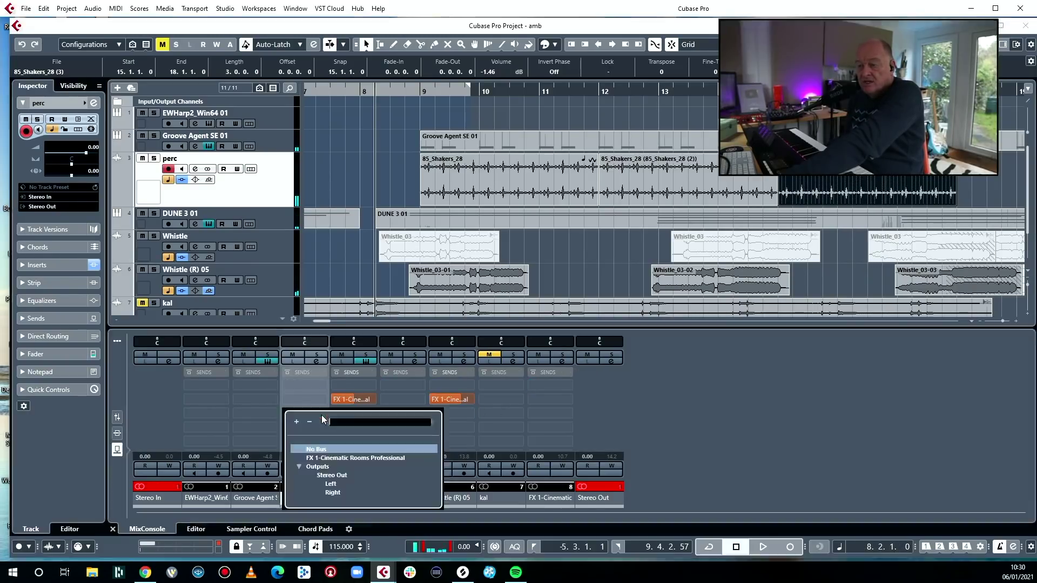
click(336, 455)
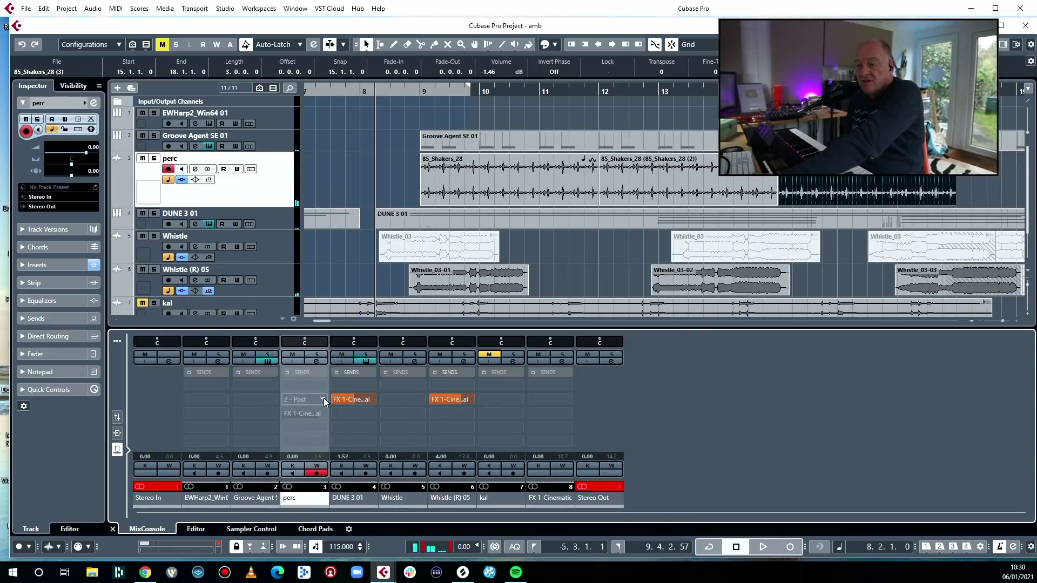
click(286, 413)
key(space)
drag(307, 413, 293, 407)
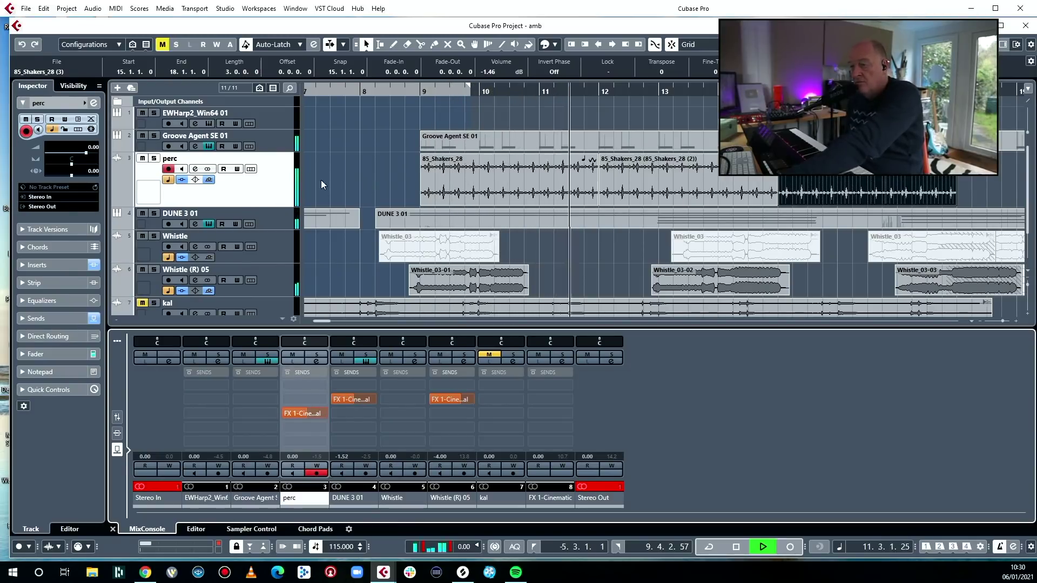
- Duplicate the last 85_Shakers_28 event on the perc track so a copy runs from bar 18 to bar 21
scroll(896, 185, right, 2)
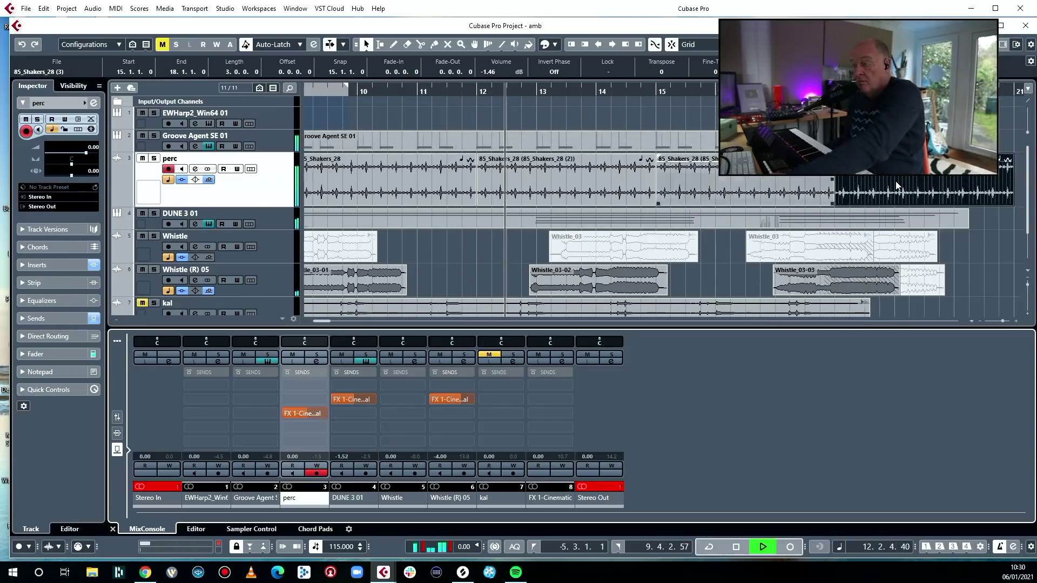
key(space)
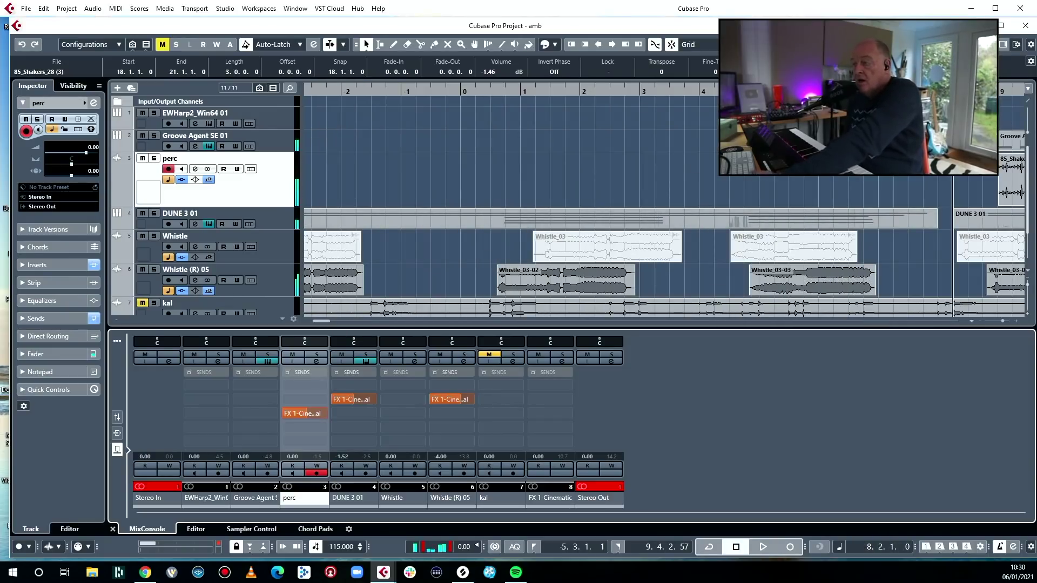
scroll(893, 178, right, 3)
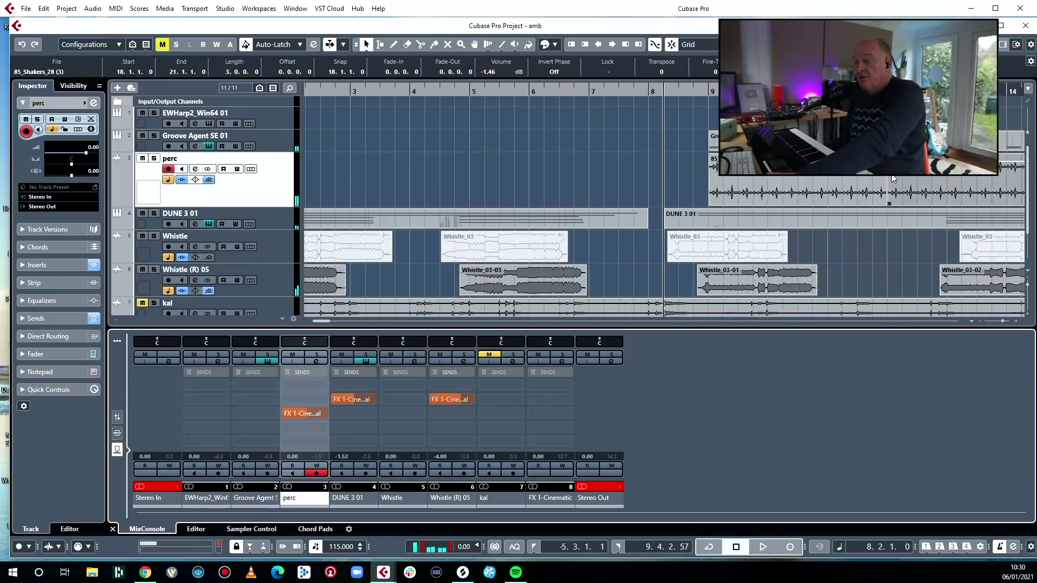
scroll(893, 178, right, 1)
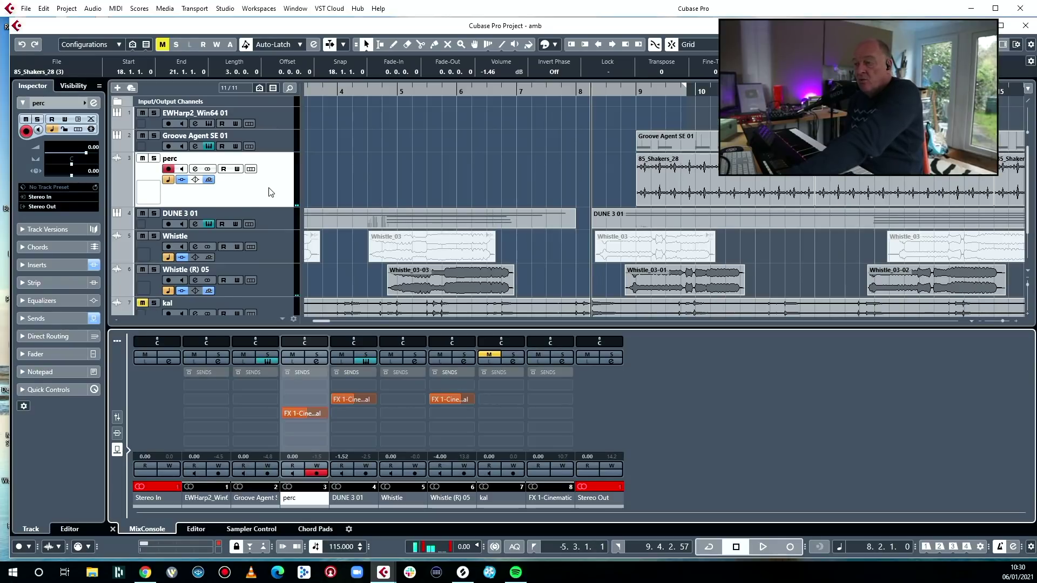
- Unmute the kal track, split its recording at 8.1.4.119 and 9.3.1.0, and select the isolated middle section
scroll(605, 298, down, 2)
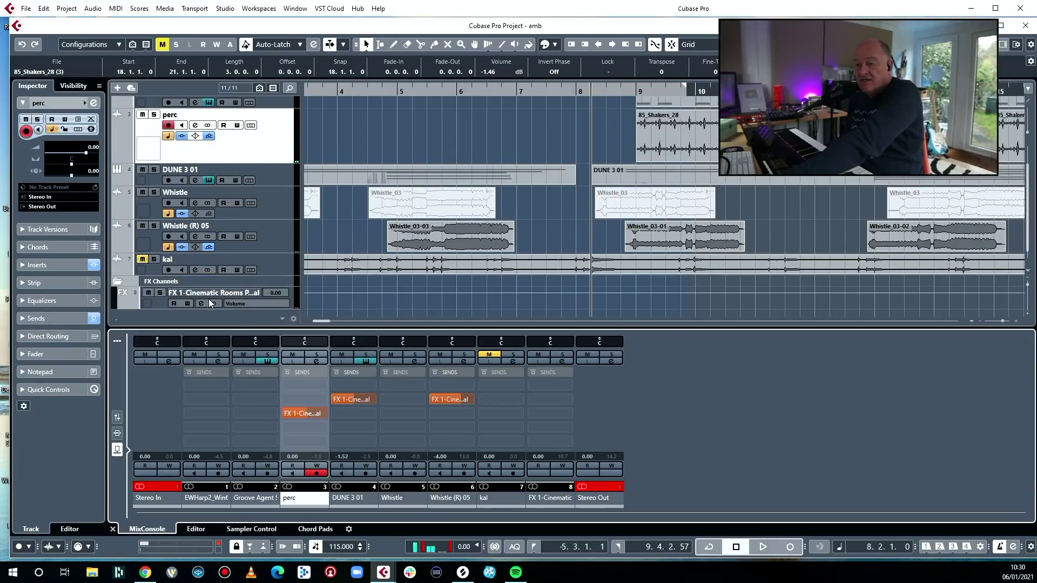
click(143, 260)
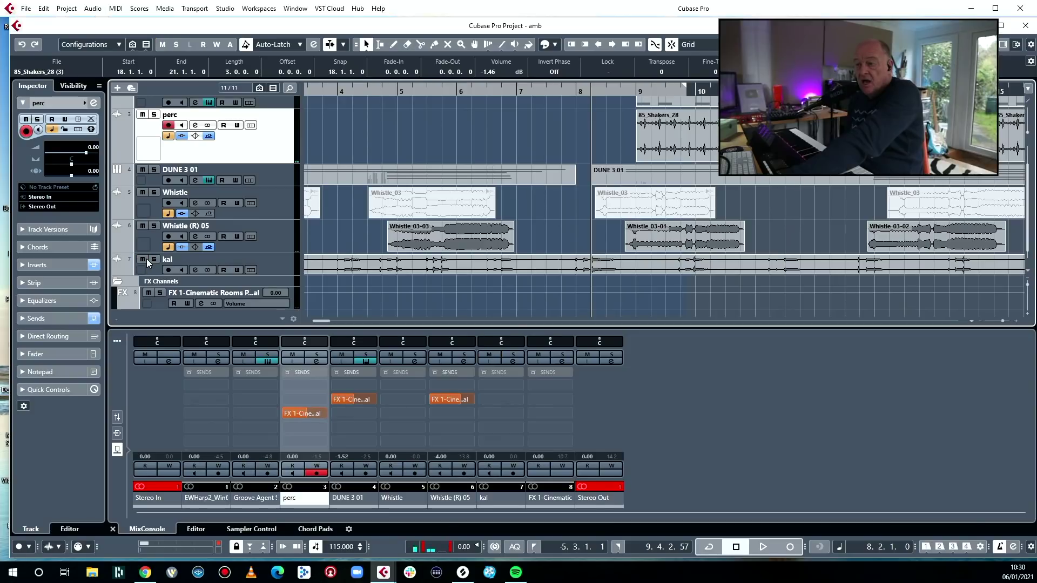
key(3)
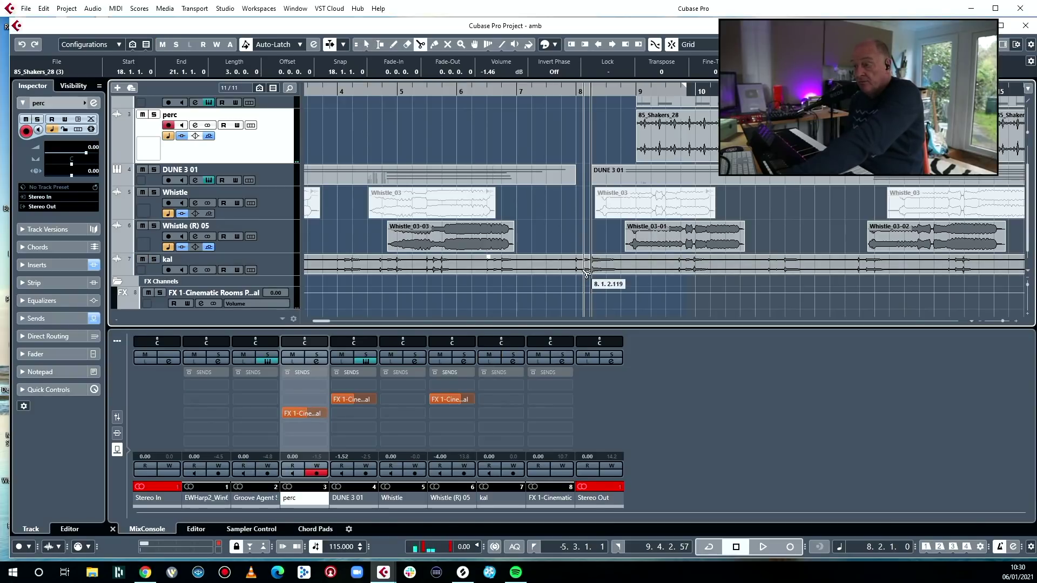
click(666, 264)
key(1)
click(629, 263)
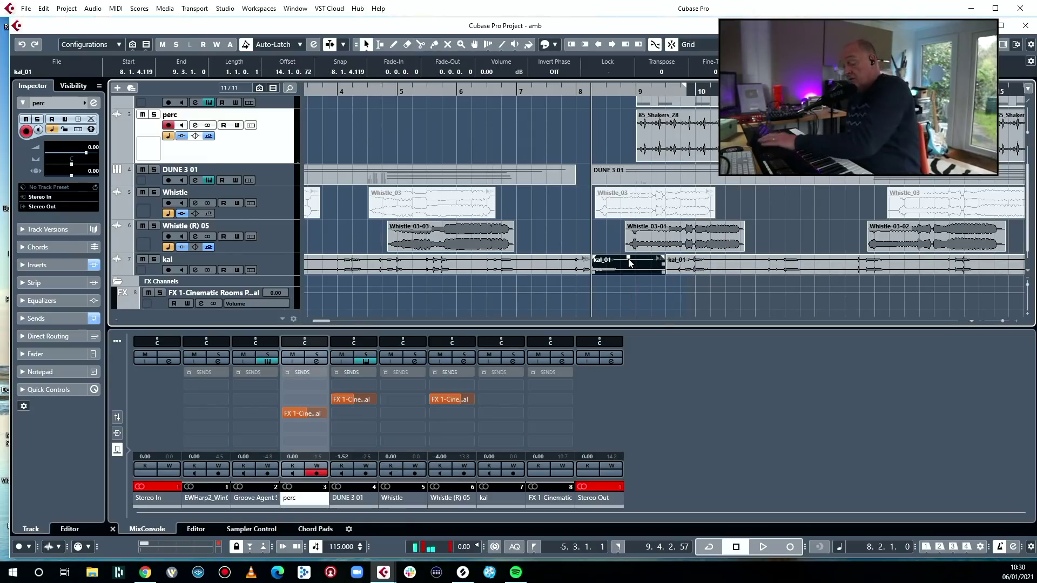
- Bounce the isolated kal section to a new clip, replacing the original, and normalize it to a 0.00 dB maximum peak
key(ctrl+b)
key(Return)
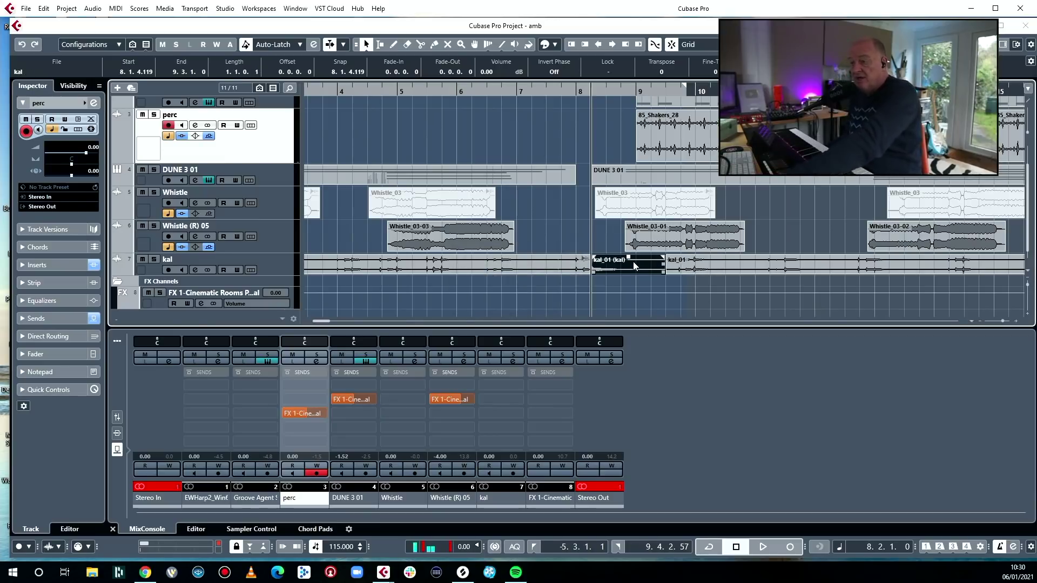
key(F7)
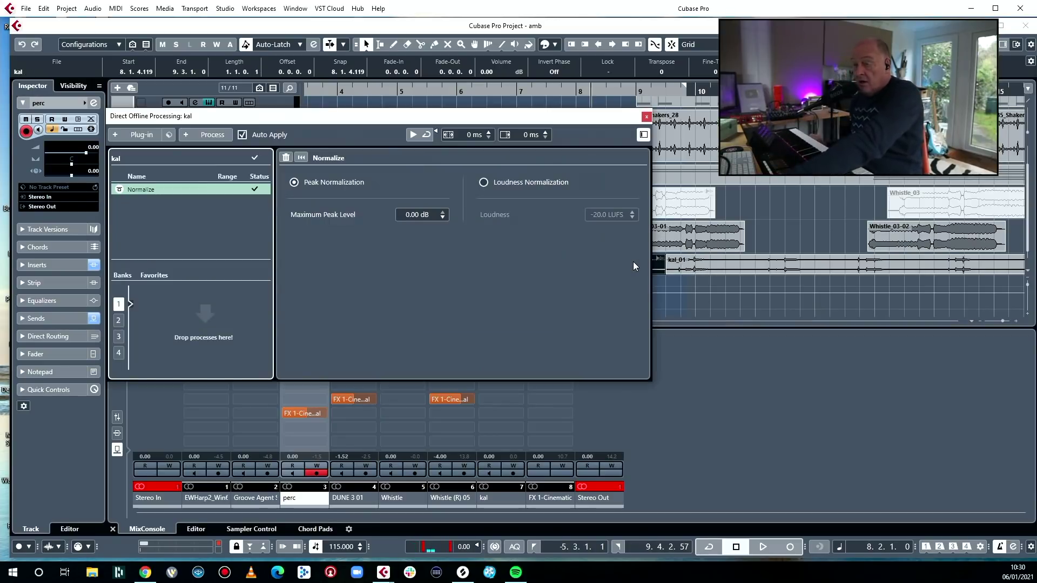
click(646, 117)
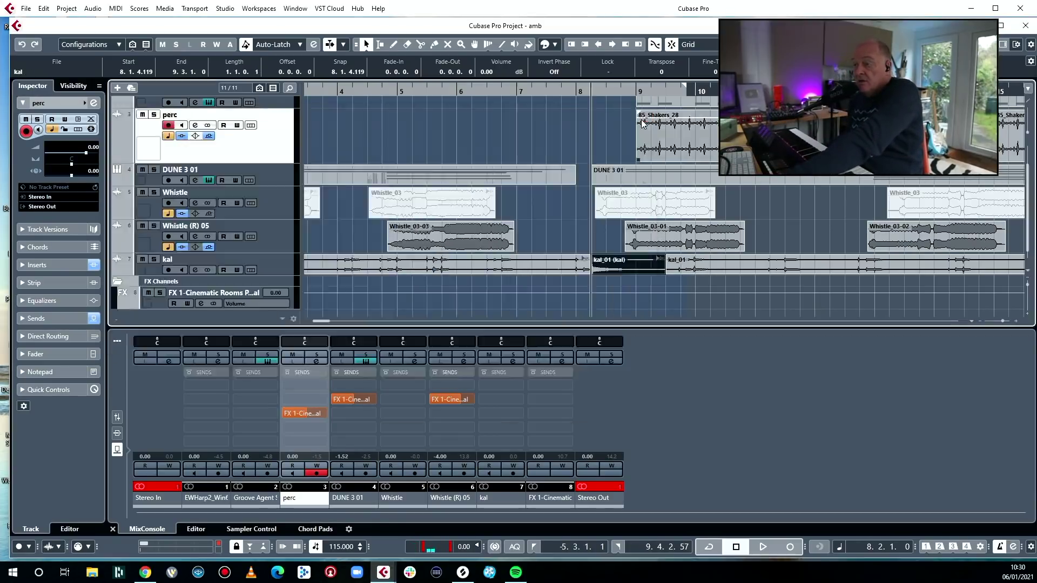
- Delete the leftover kal recording sections before and after the bounced clip
click(565, 265)
key(Delete)
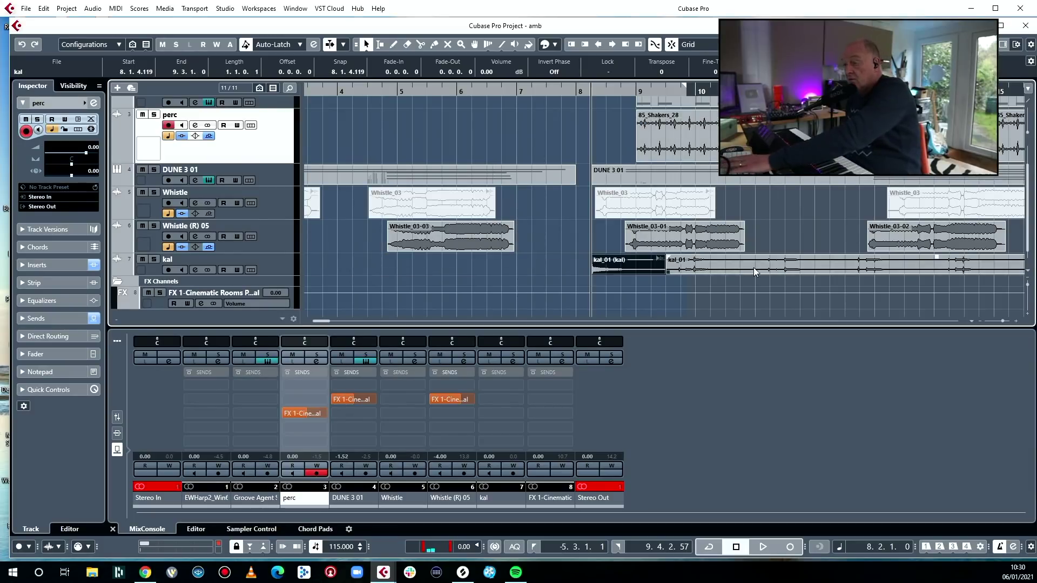
click(749, 268)
key(Delete)
- Reverse the bounced kal clip, move it so it ends at bar 9, and audition it
click(625, 259)
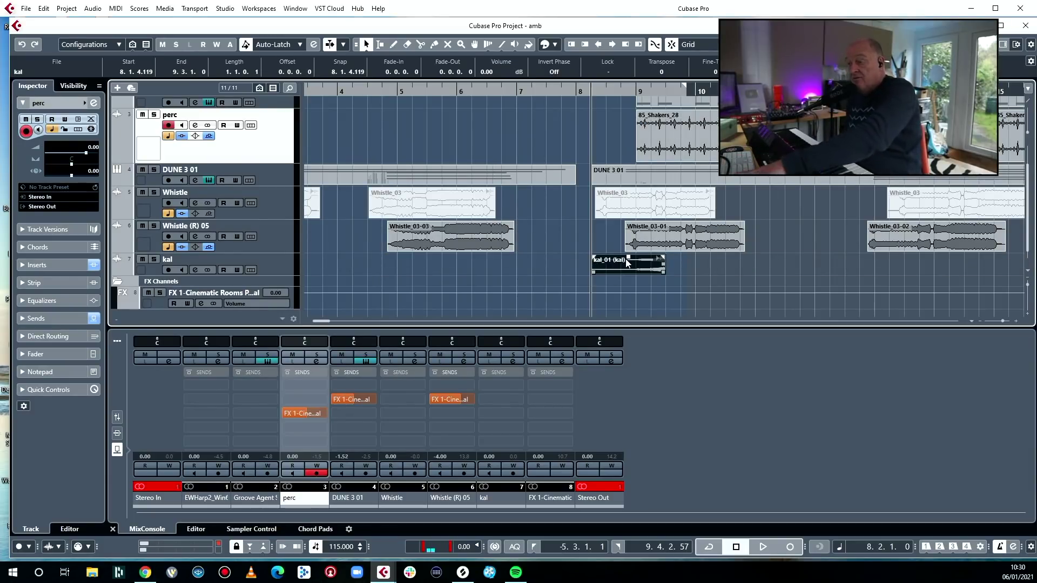
drag(649, 265, 624, 266)
key(space)
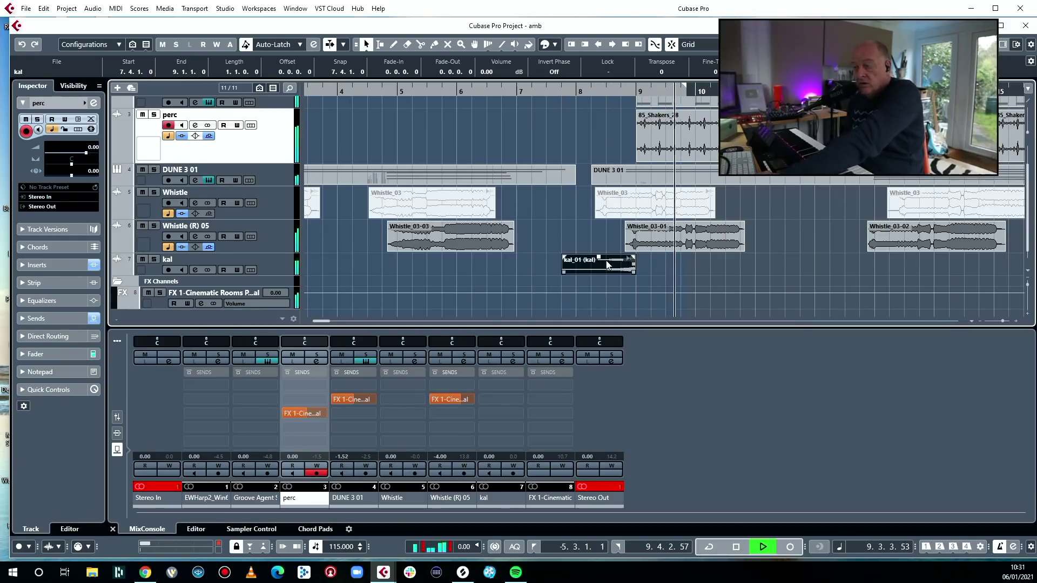
key(space)
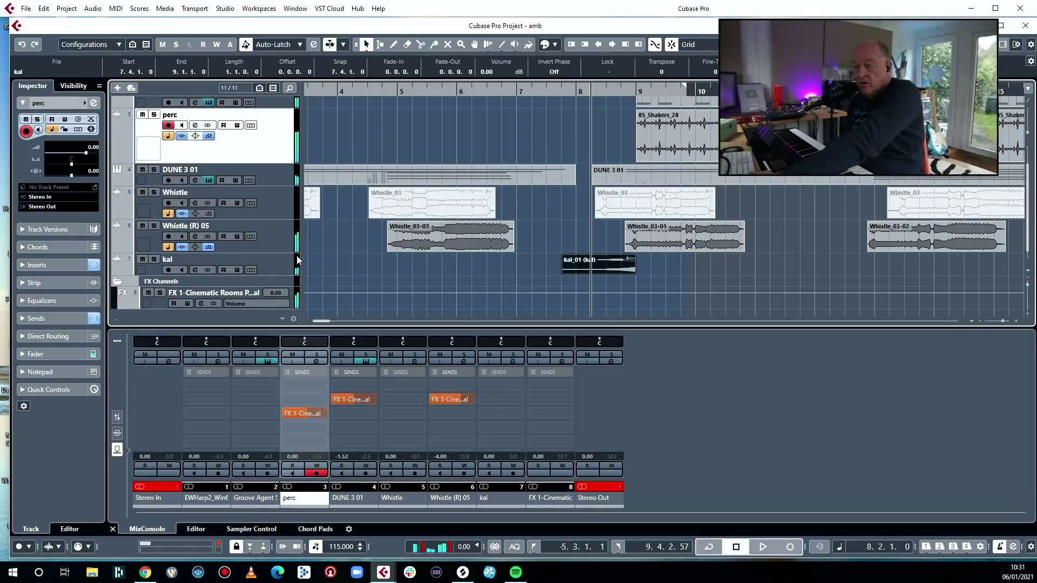
- Enlarge the kal track and give its clip a 0.0.3.91 fade-in and a 0.0.0.104 fade-out
click(285, 274)
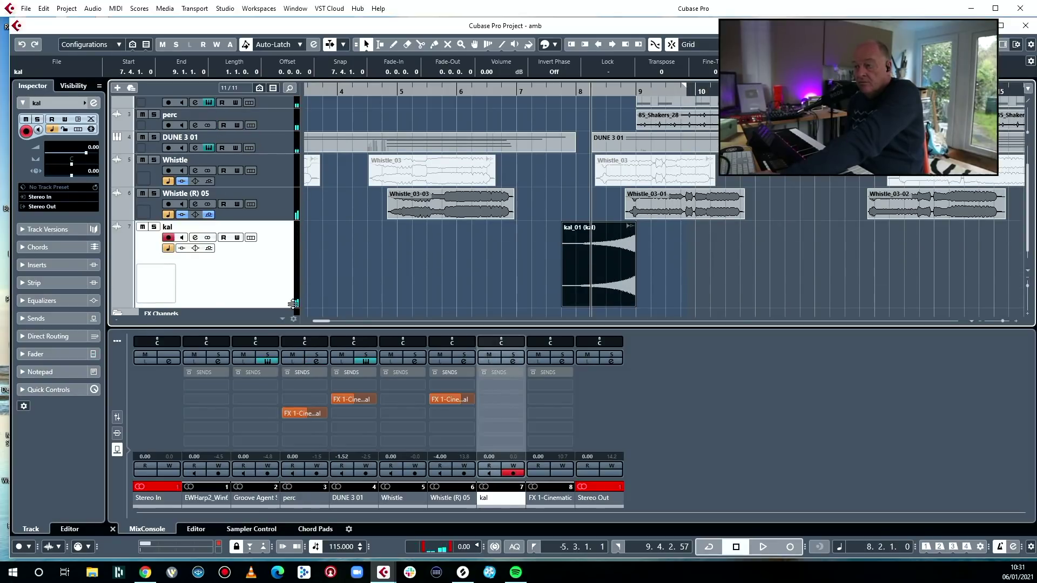
drag(629, 224, 620, 245)
key(space)
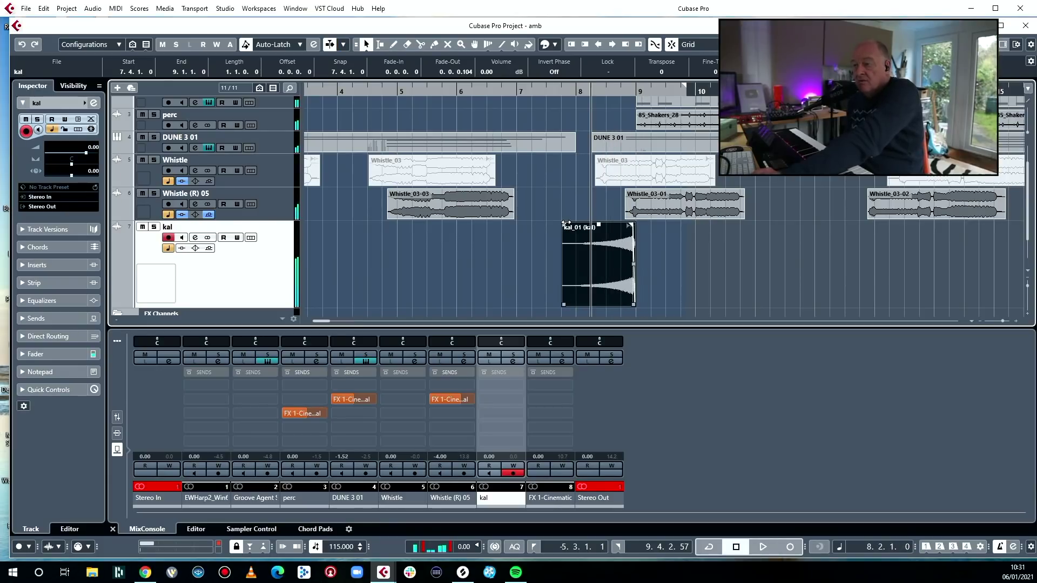
drag(566, 223, 574, 224)
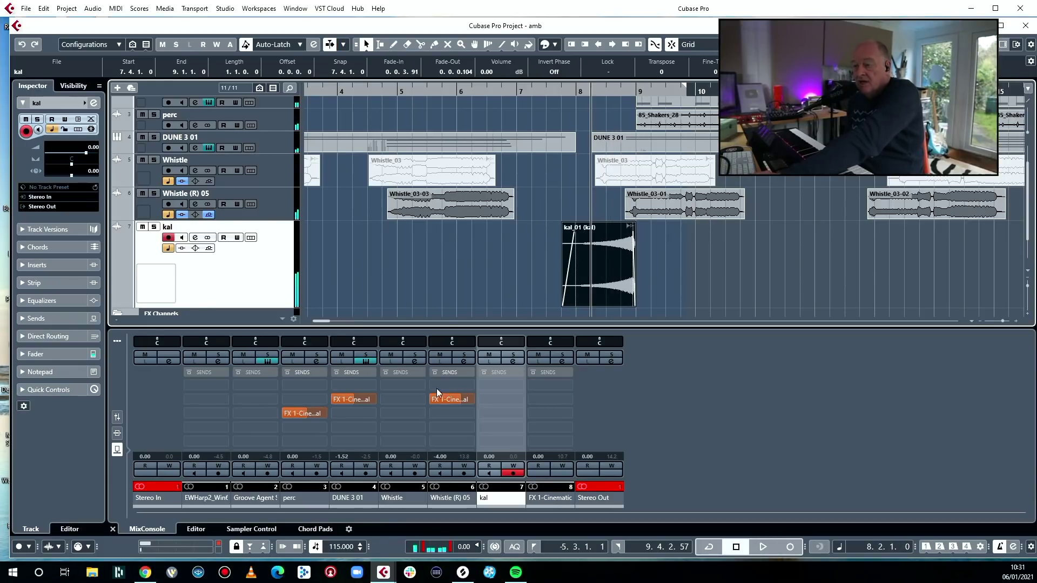
key(space)
- Add an active FX 1-Cinematic Rooms Professional send in the kal channel's second slot and adjust its level during playback
click(518, 397)
click(518, 397)
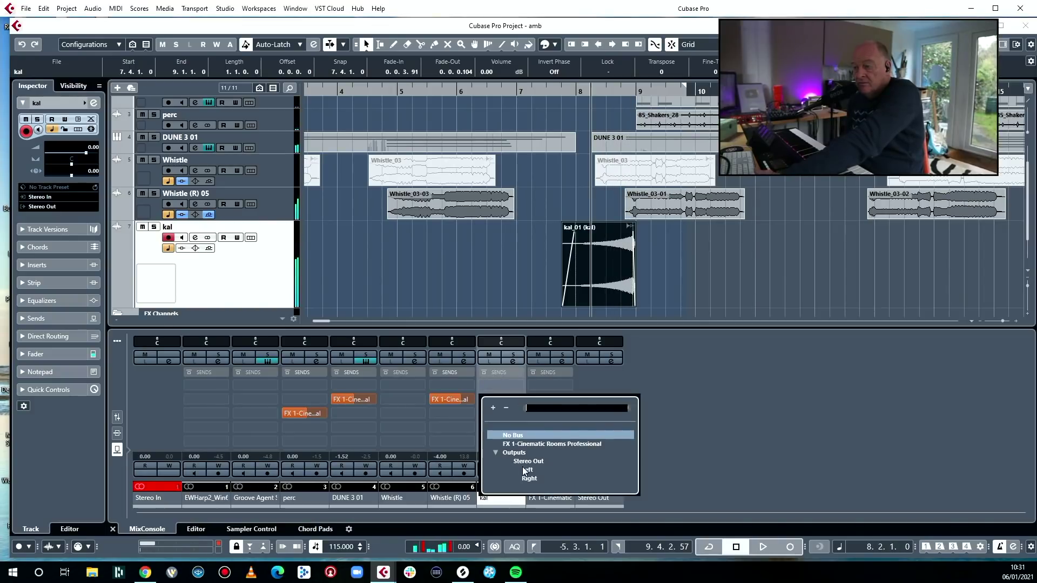
click(526, 443)
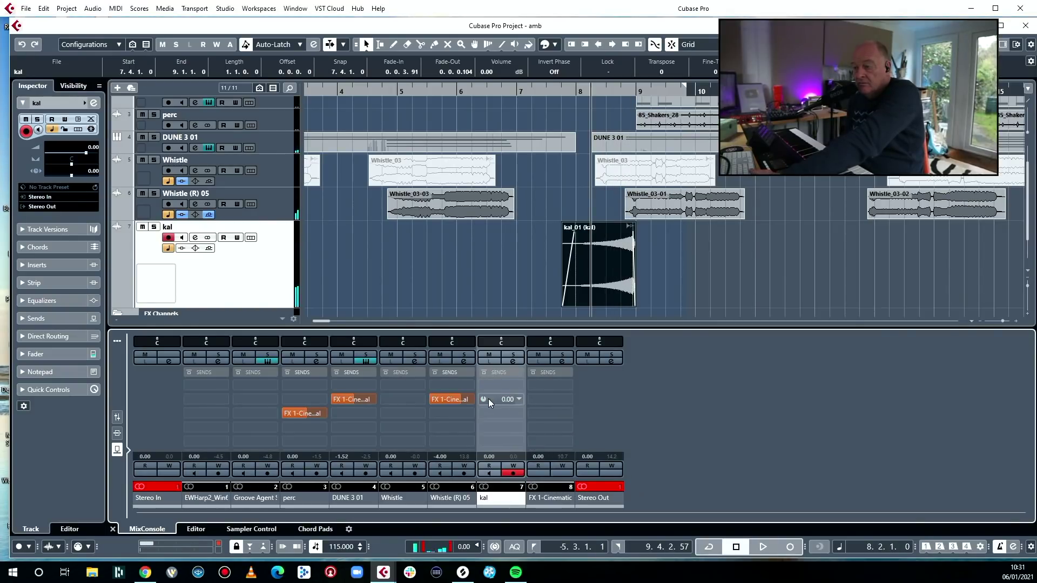
key(space)
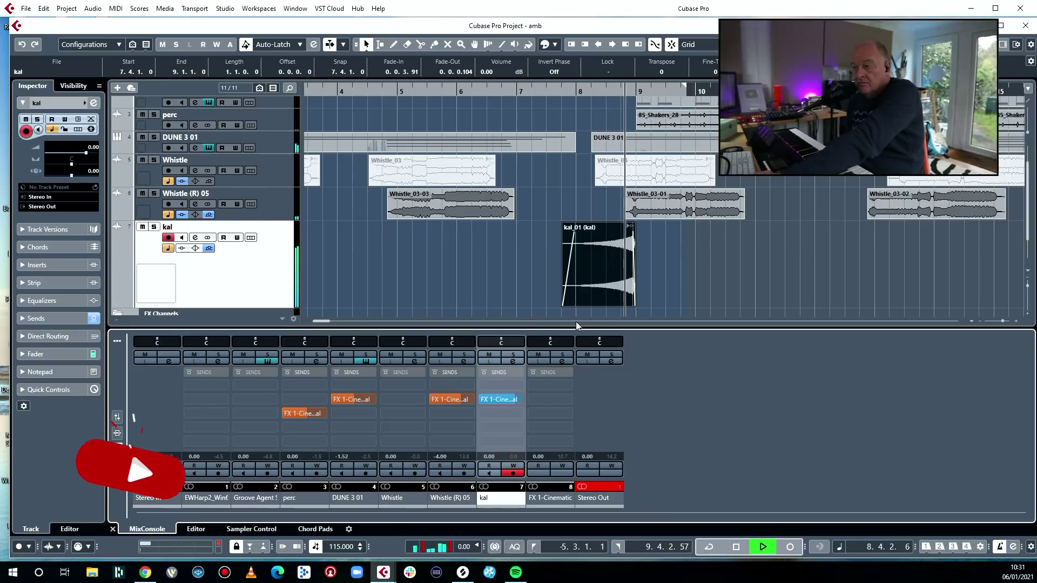
drag(504, 400, 475, 395)
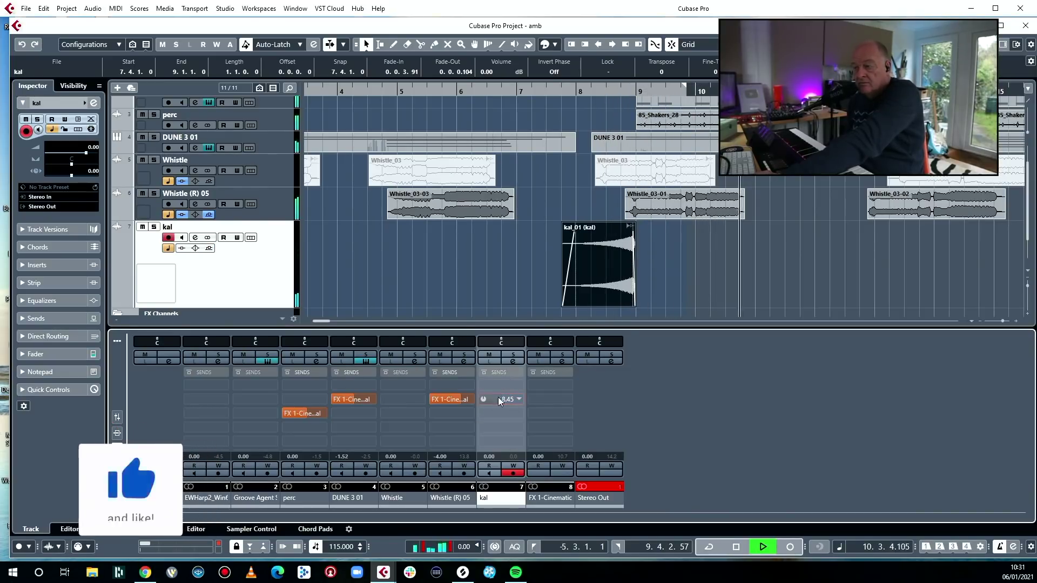
mouse_move(497, 400)
mouse_down()
mouse_move(482, 397)
mouse_move(500, 397)
mouse_up()
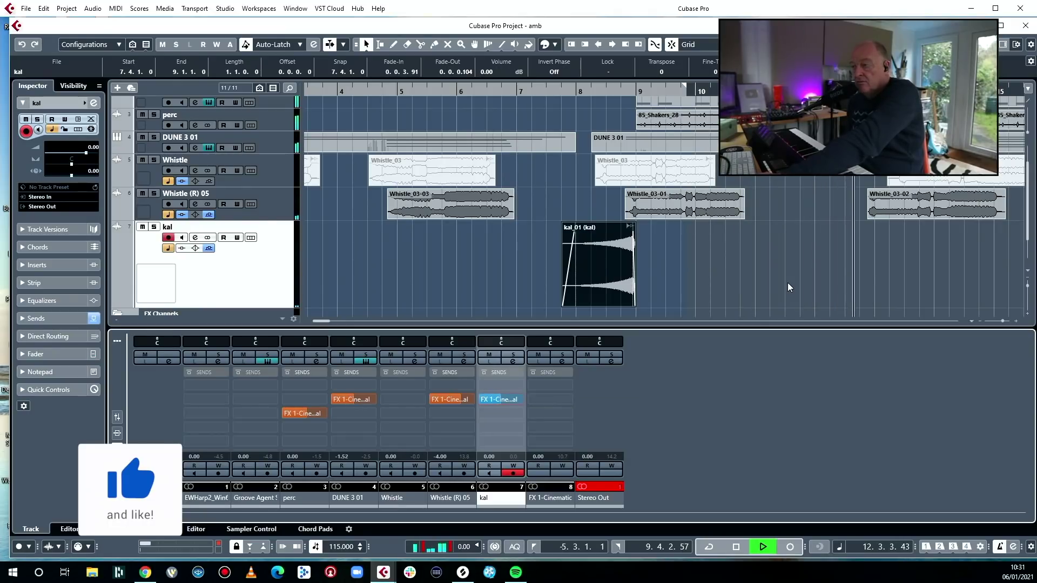
key(space)
key(space)
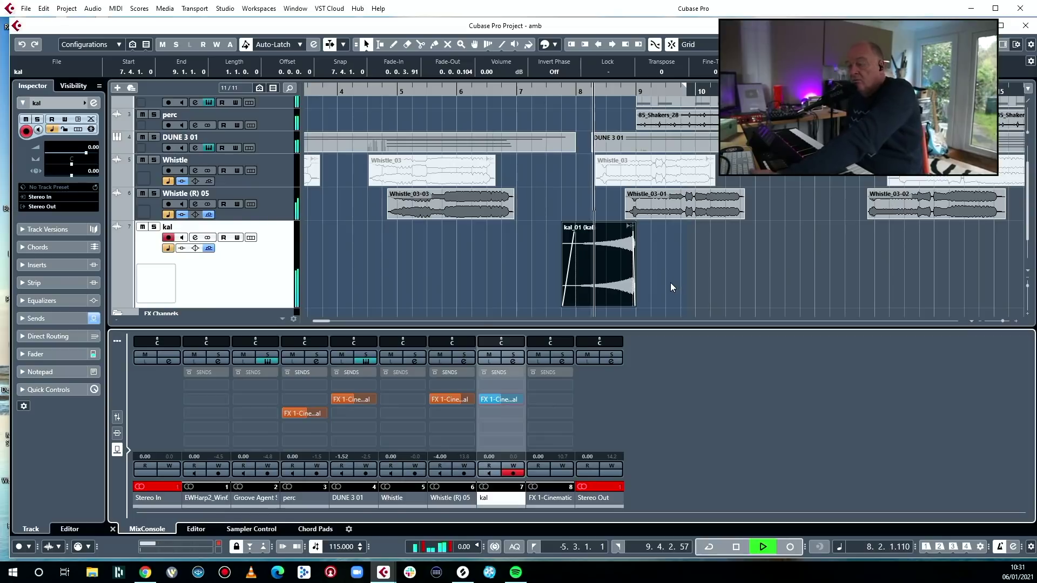
key(space)
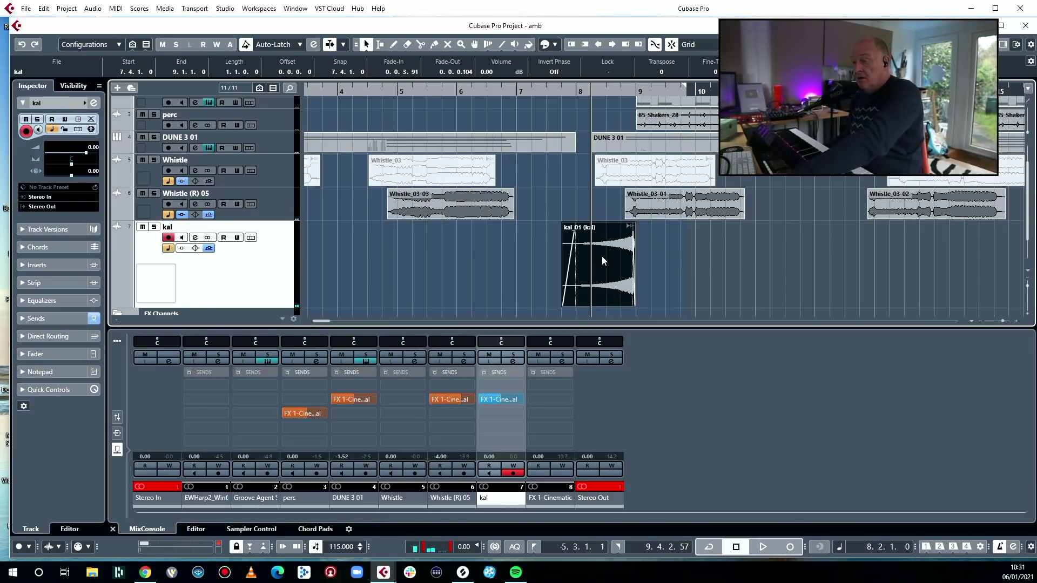
- Apply the Pitch Shift process to the reversed kal clip with Transpose set to 2
right_click(599, 249)
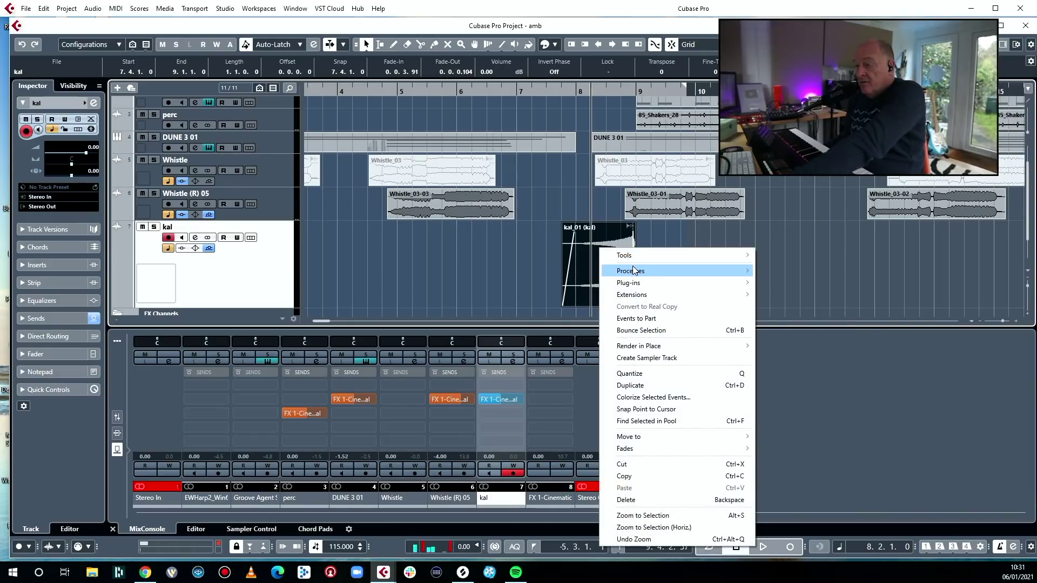
mouse_move(637, 270)
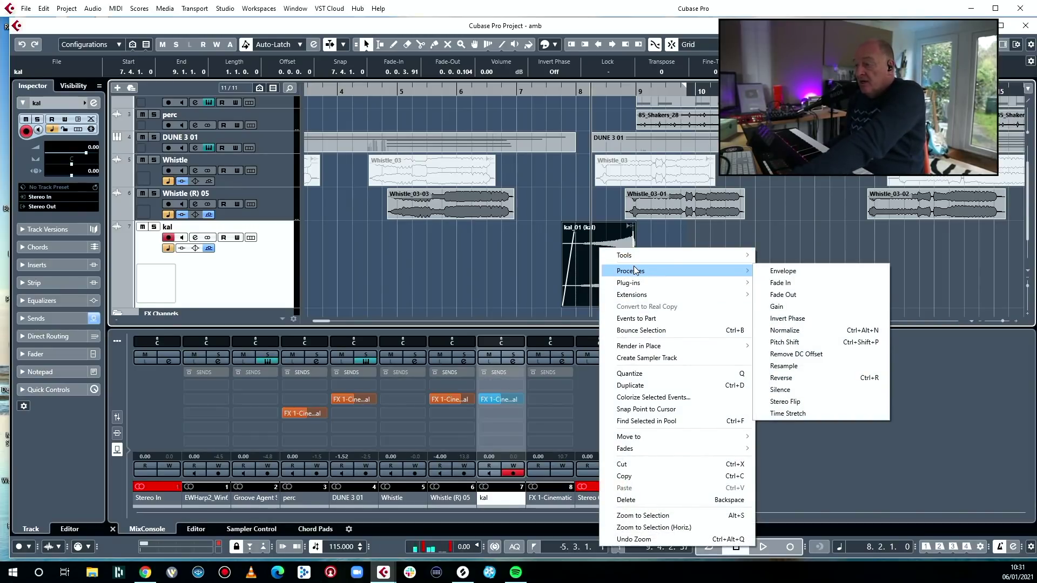
click(812, 342)
click(468, 243)
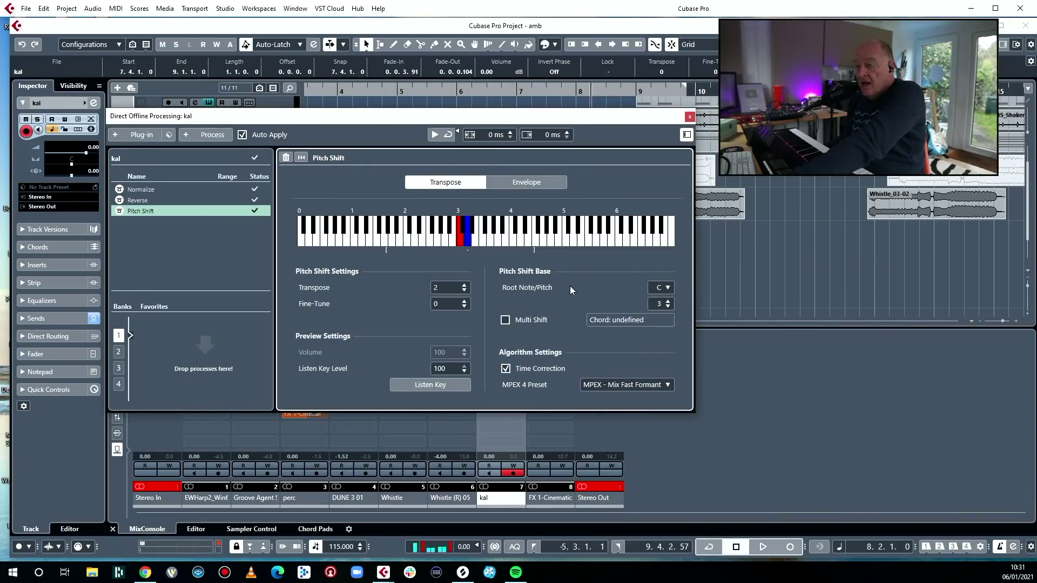
- Turn off Time Correction for the kal clip's Pitch Shift process, close the processing window and play back the result
click(505, 369)
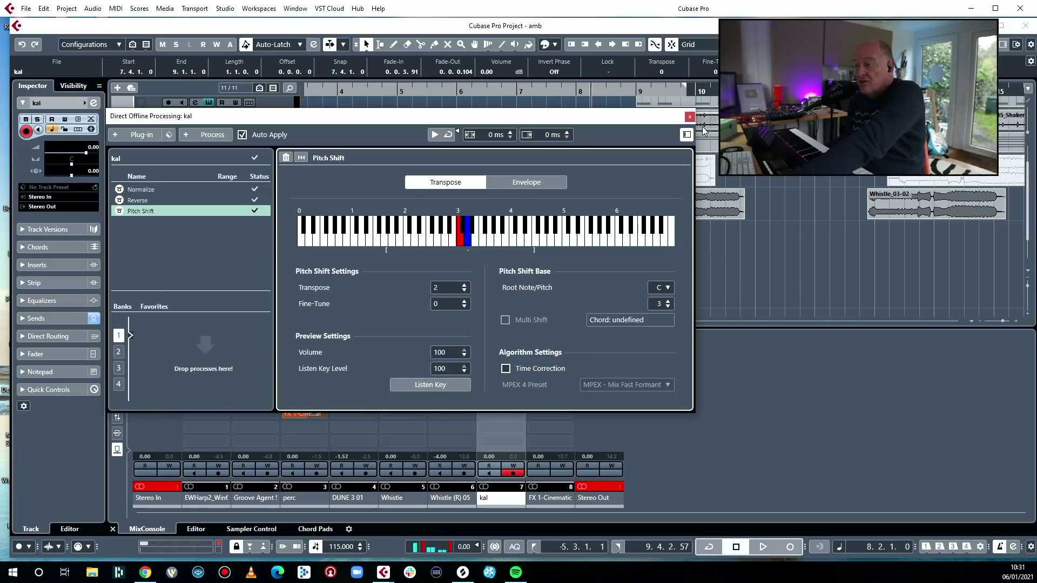
click(689, 117)
drag(622, 280, 617, 278)
key(space)
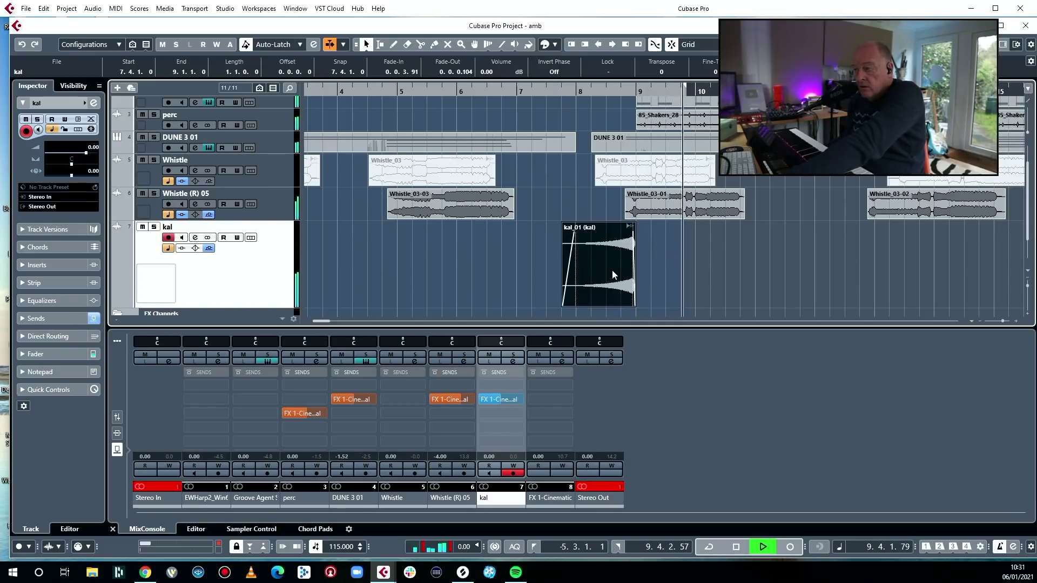
- Replay the transition from 7.2.1.0 to audition the timing of the pitch-shifted kal clip
click(532, 92)
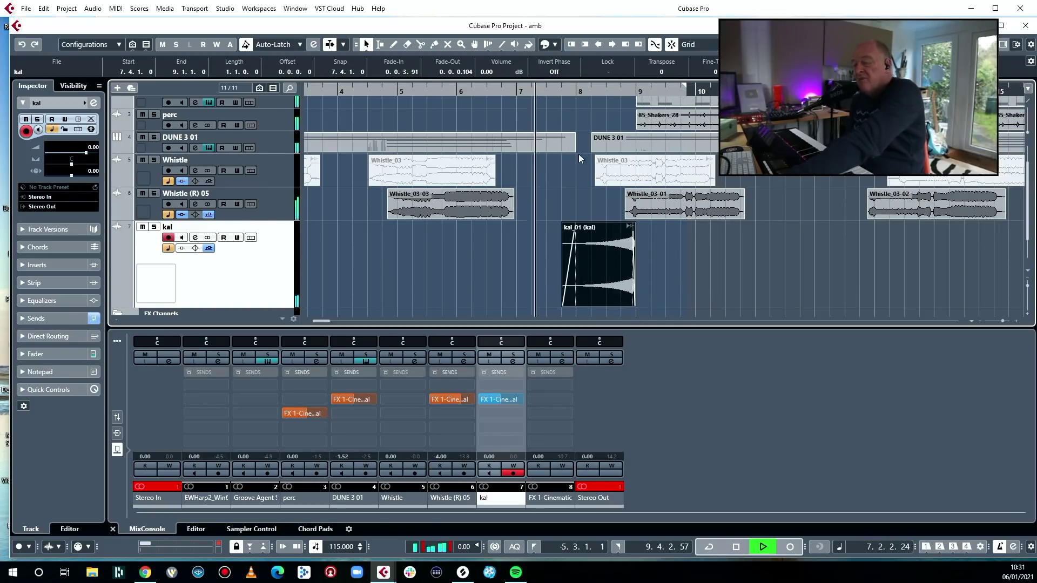
key(space)
click(610, 254)
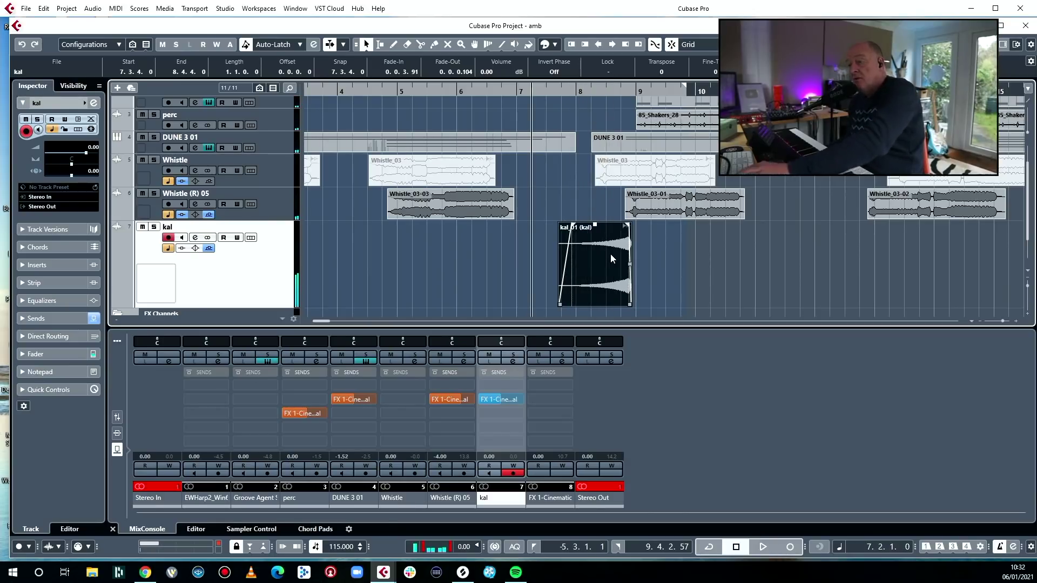
key(space)
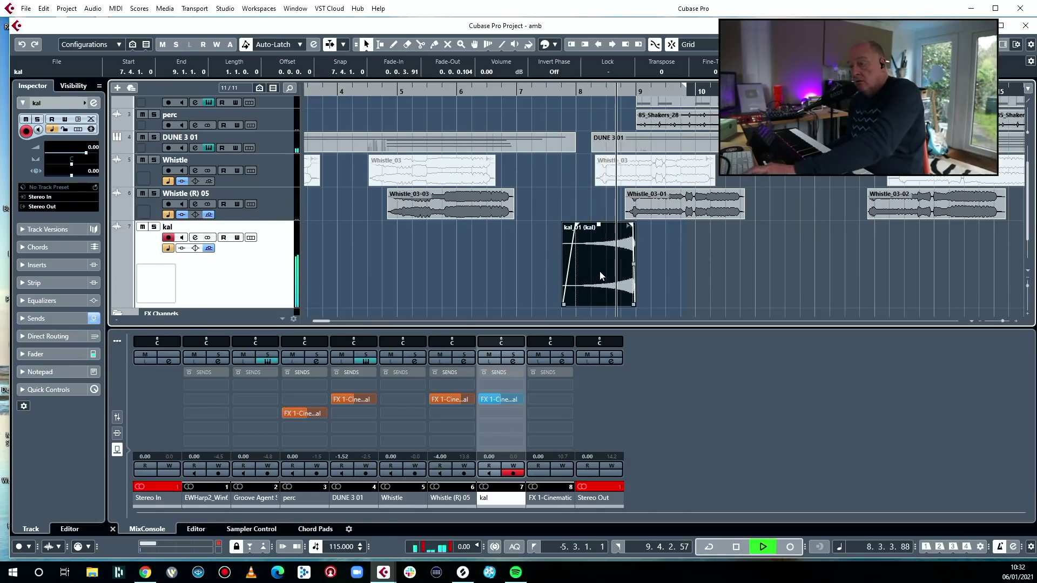
key(space)
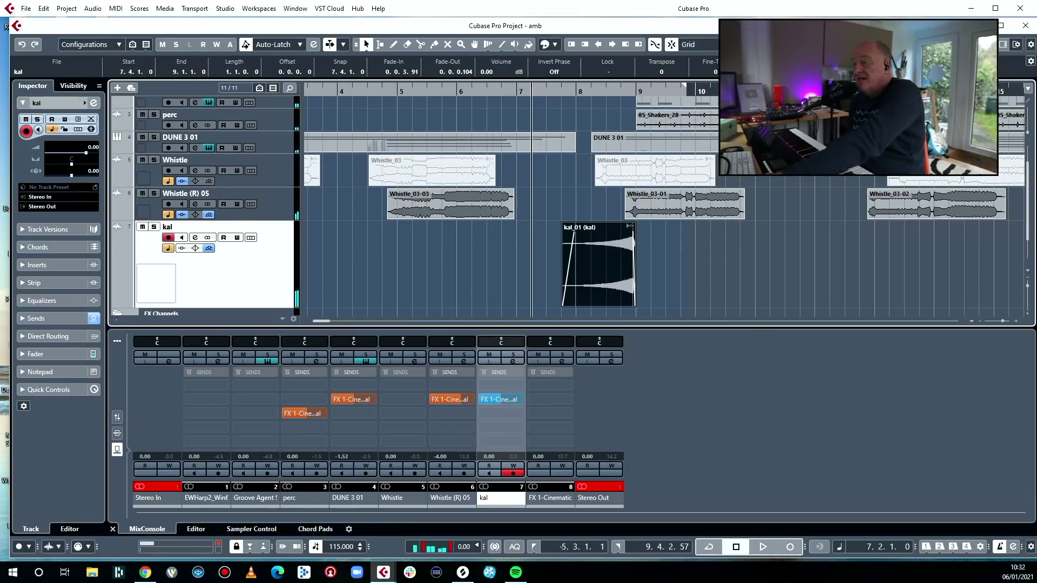
- Add one Sampler track named Kal below the kal audio track
key(ctrl+alt+e)
right_click(273, 309)
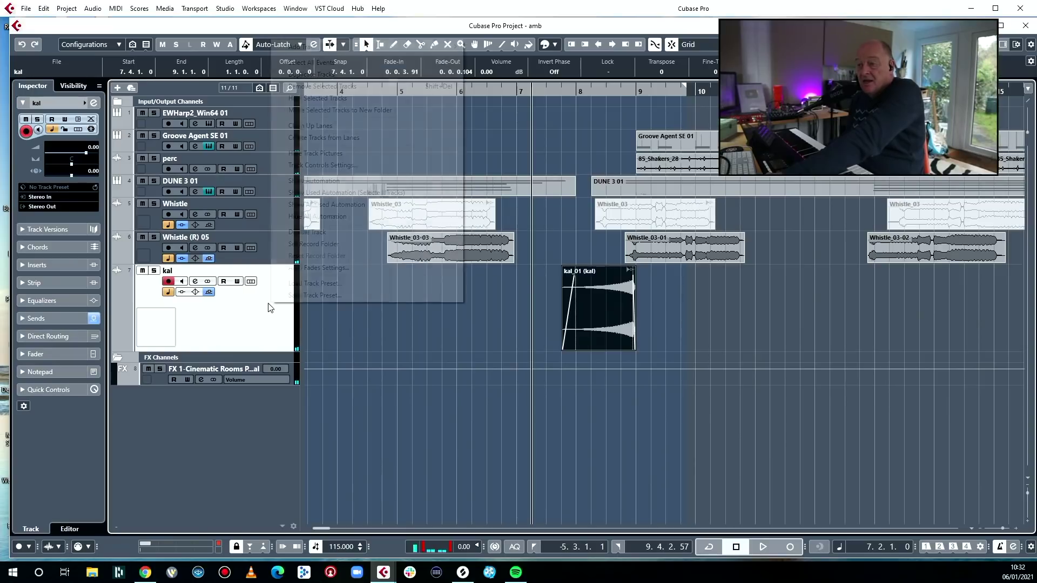
mouse_move(341, 52)
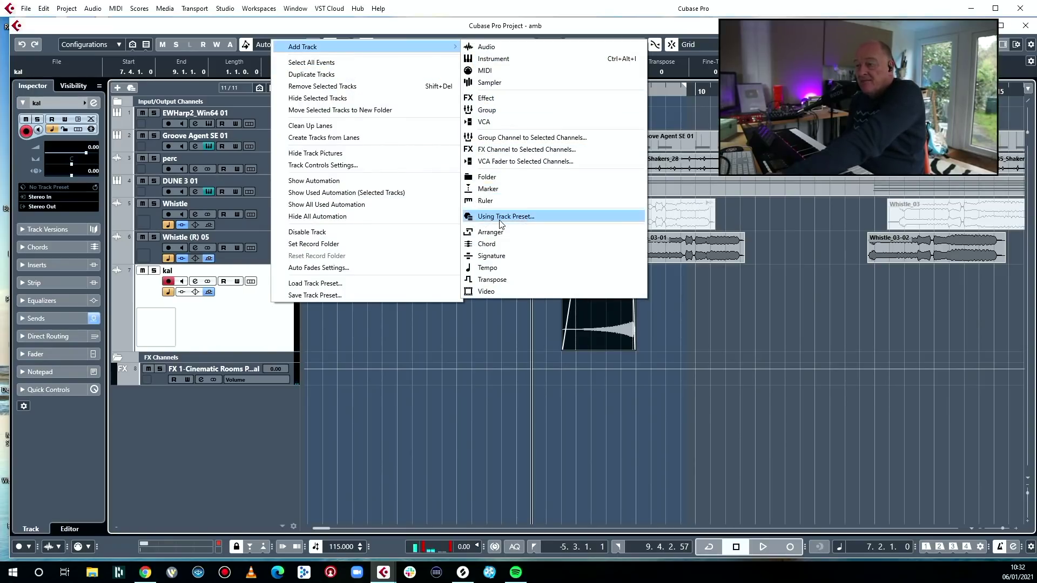
click(497, 83)
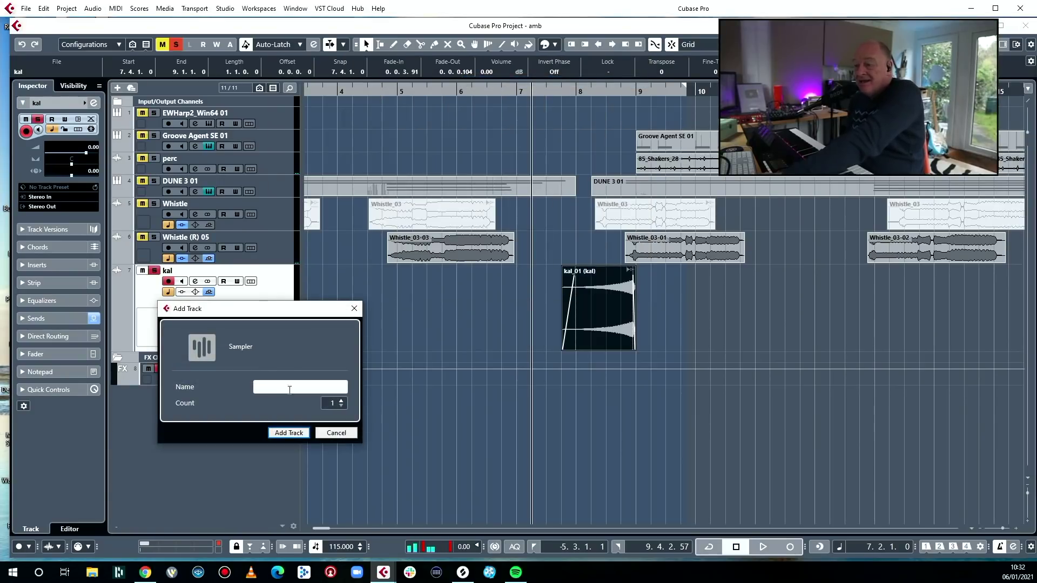
text(Kal)
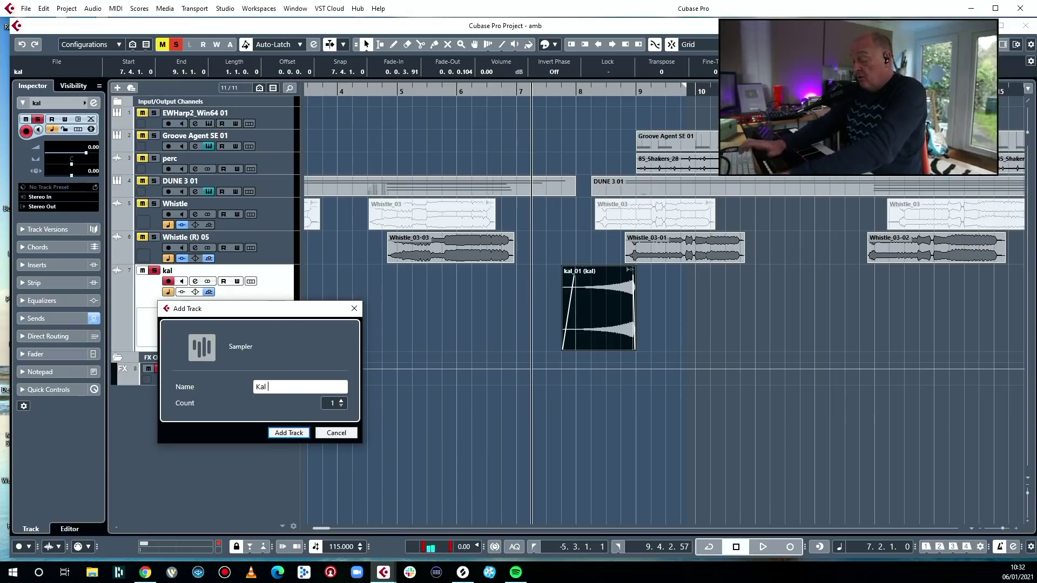
key(Return)
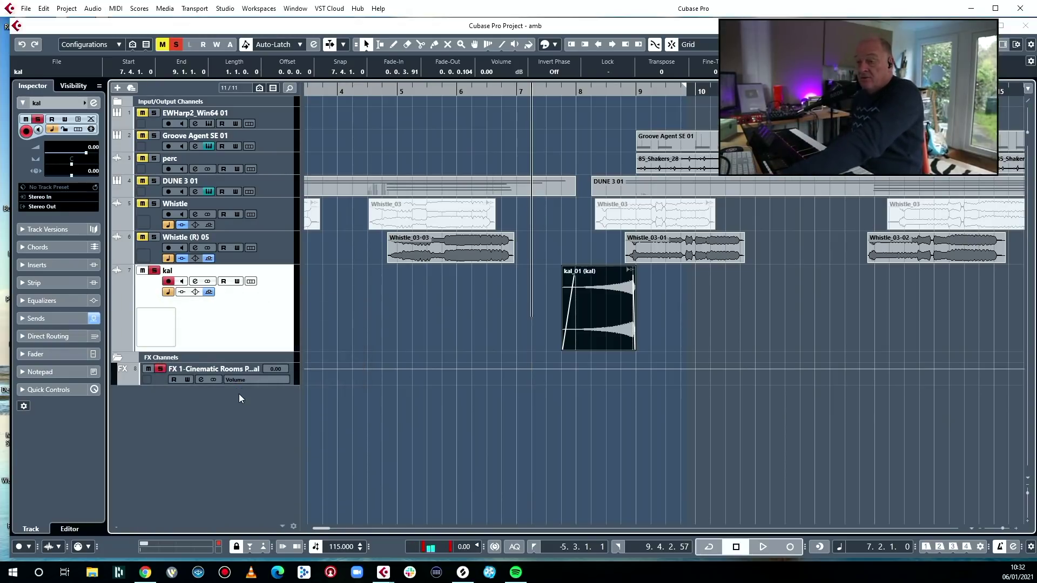
- Bounce the processed kal clip, replacing the original event, and load the bounced audio into the Kal track's sampler
scroll(631, 279, down, 3)
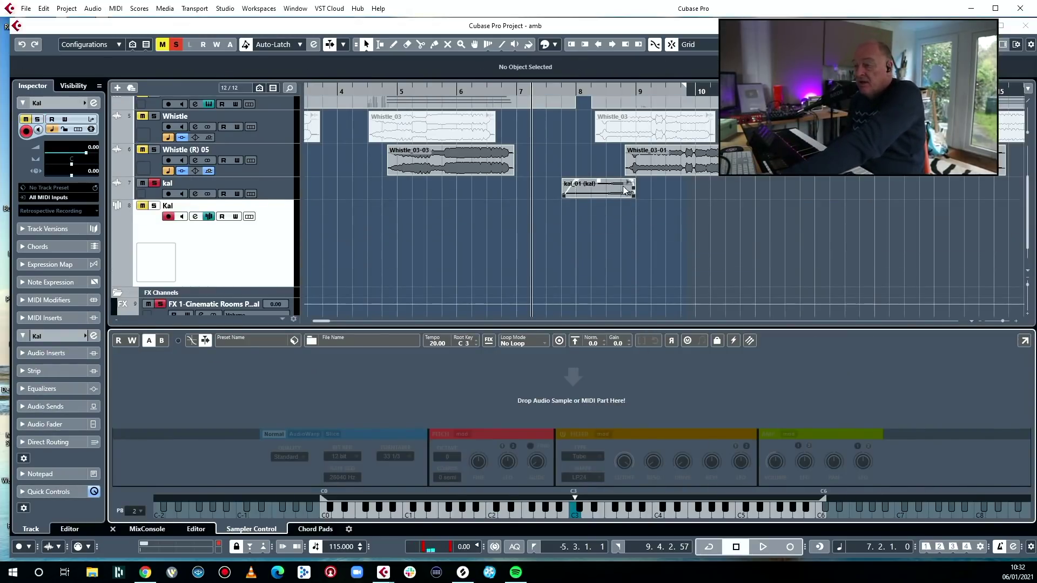
click(619, 186)
key(ctrl+b)
key(Return)
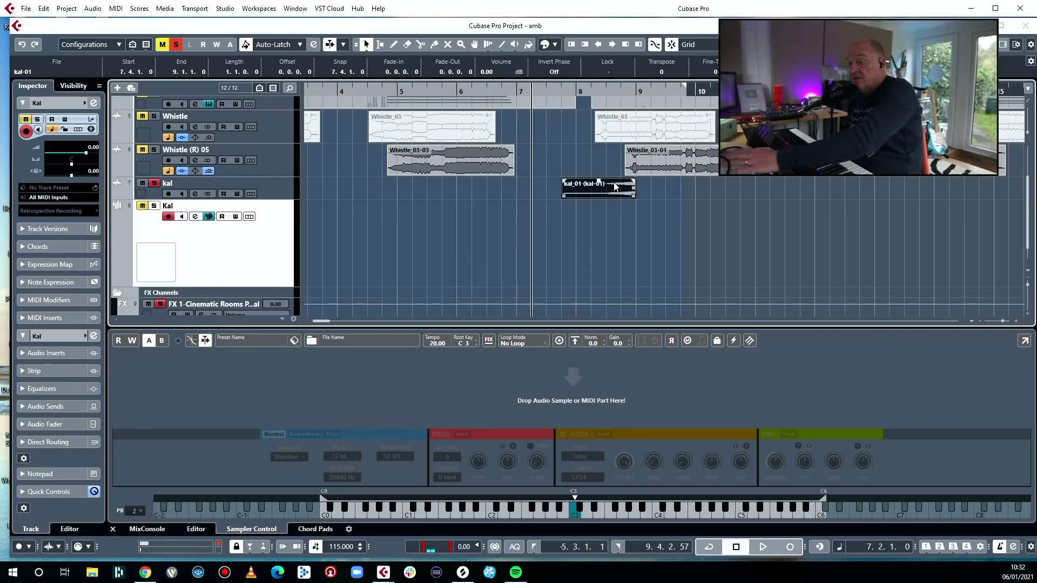
drag(605, 259, 594, 410)
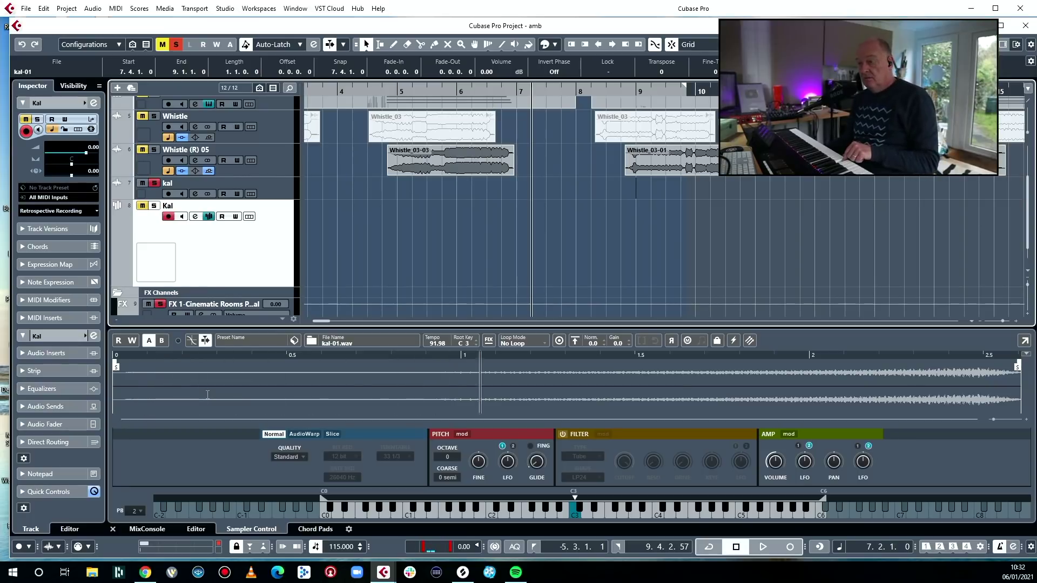
- Clear the track solos and add an FX 1-Cinematic Rooms Professional send in the Kal sampler channel's second slot
double_click(168, 206)
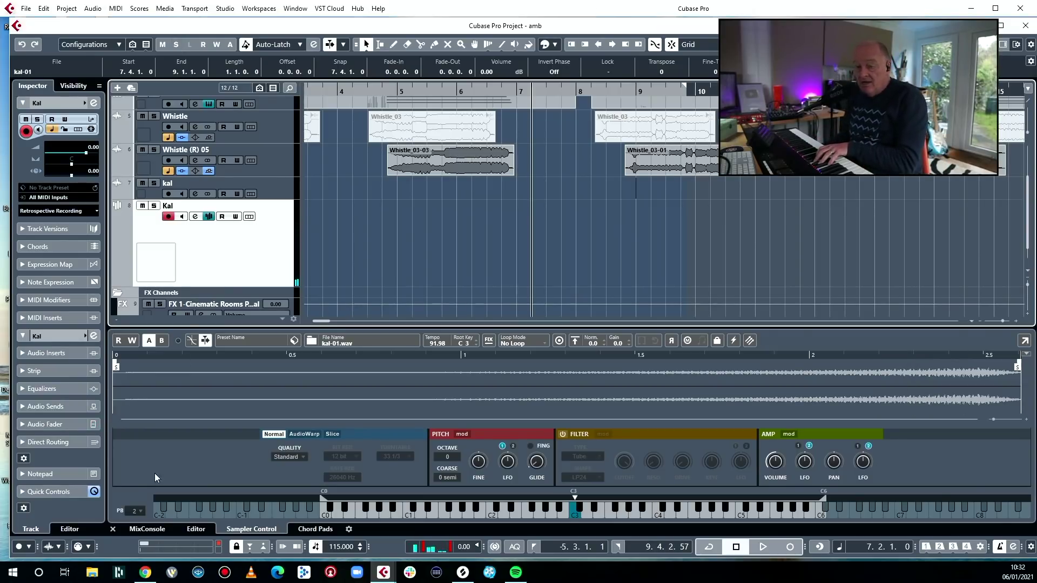
click(147, 529)
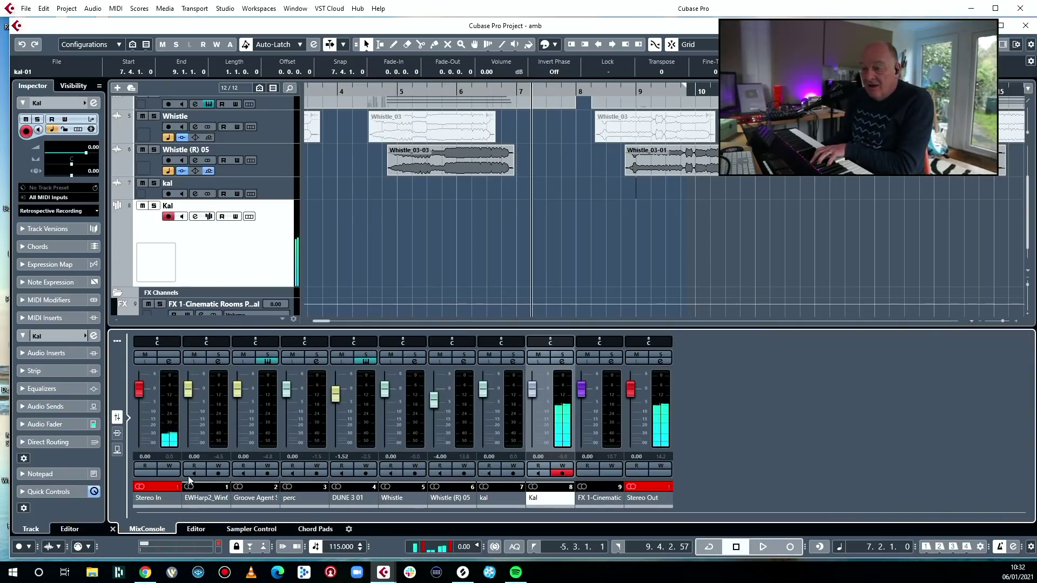
click(117, 434)
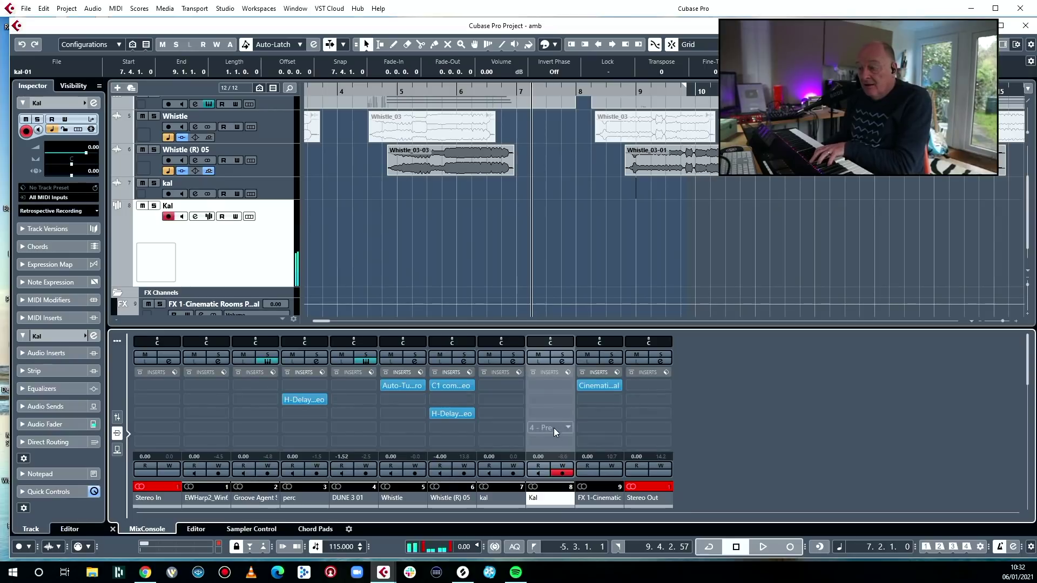
click(565, 400)
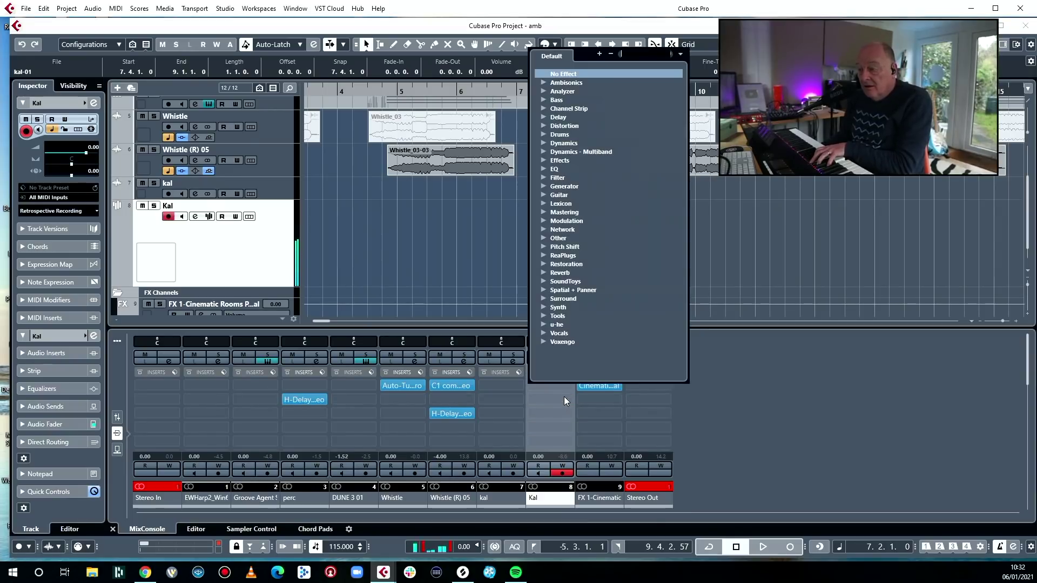
click(770, 421)
click(117, 449)
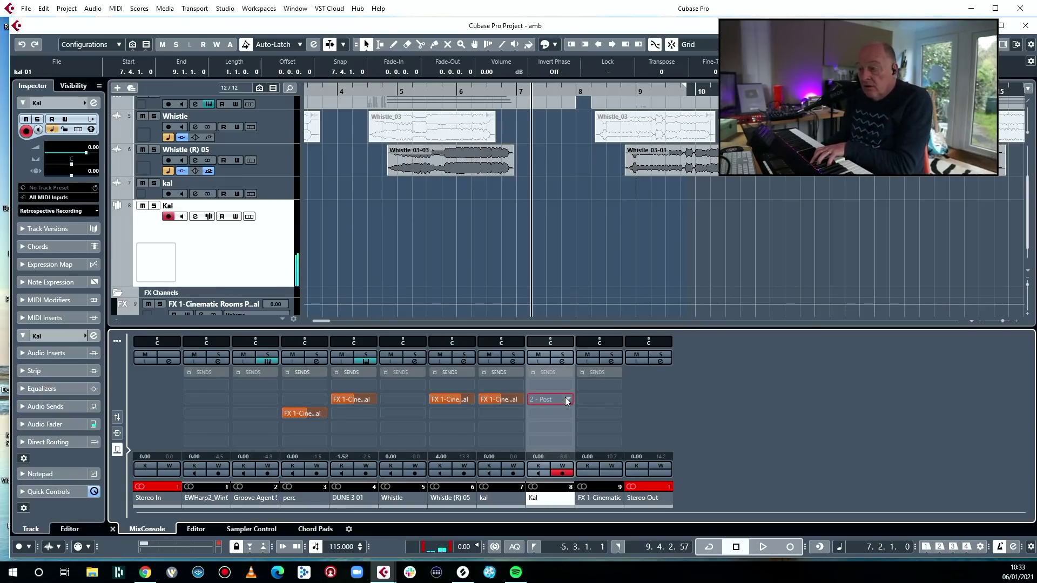
click(565, 397)
click(572, 443)
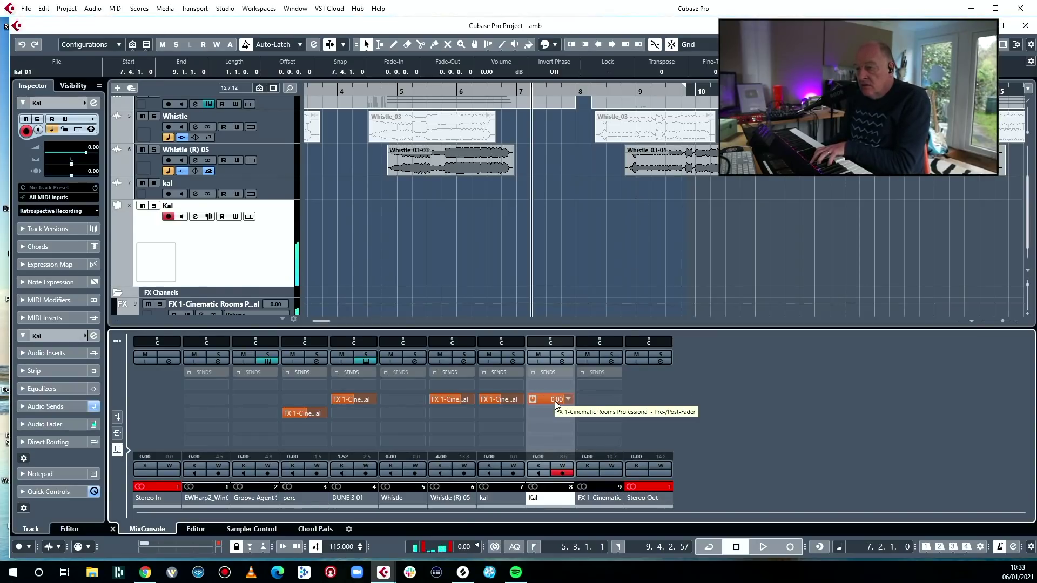
- Record a MIDI part of sustained chords on the Kal sampler track, starting from bar 7 and stopping in bar 19
key(KP_Multiply)
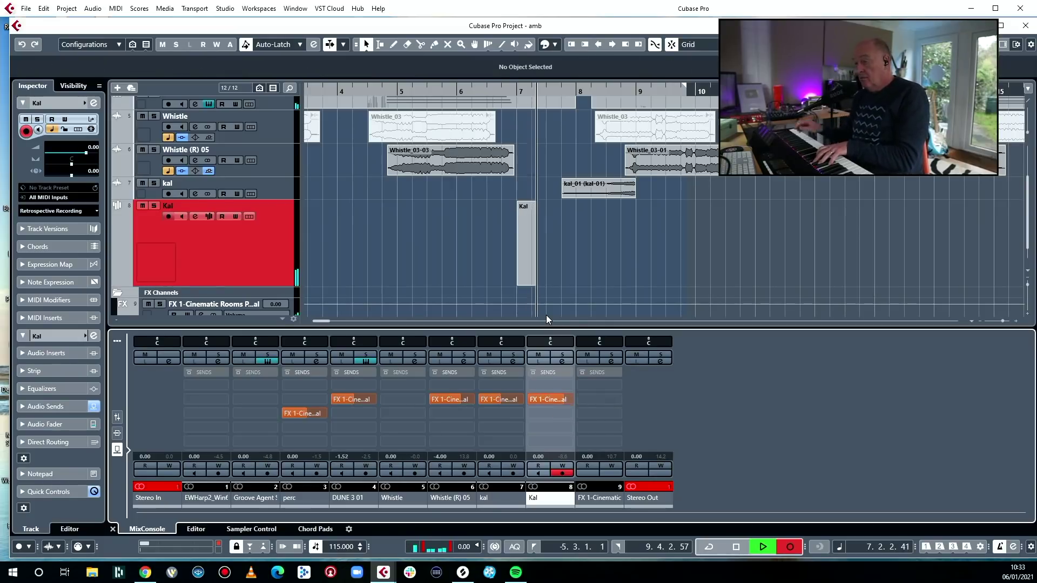
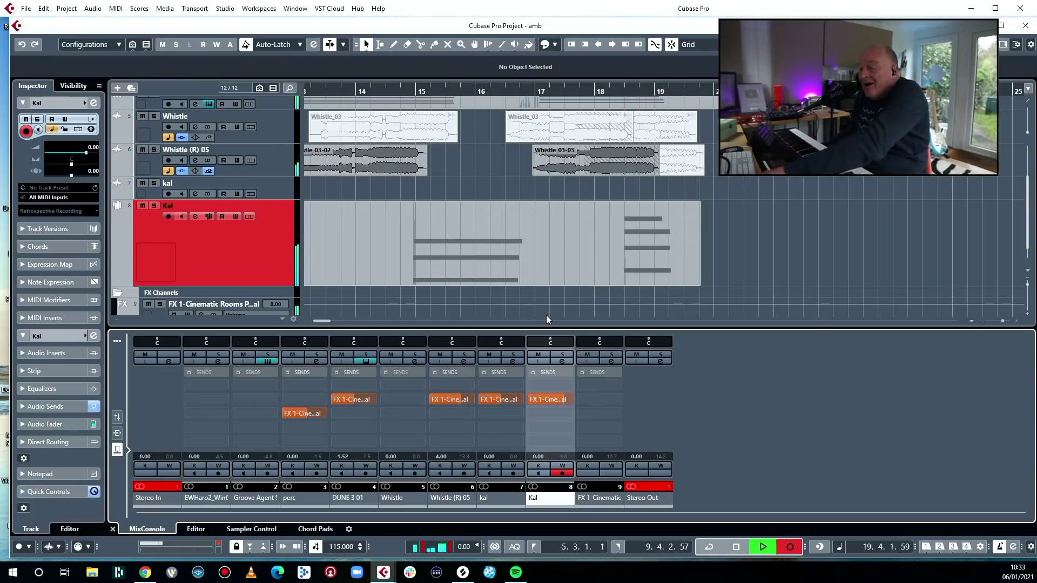
key(space)
- Shorten the recorded Kal MIDI part with Sizing Applies Time Stretch so that it ends at 17.2.2.0
click(793, 321)
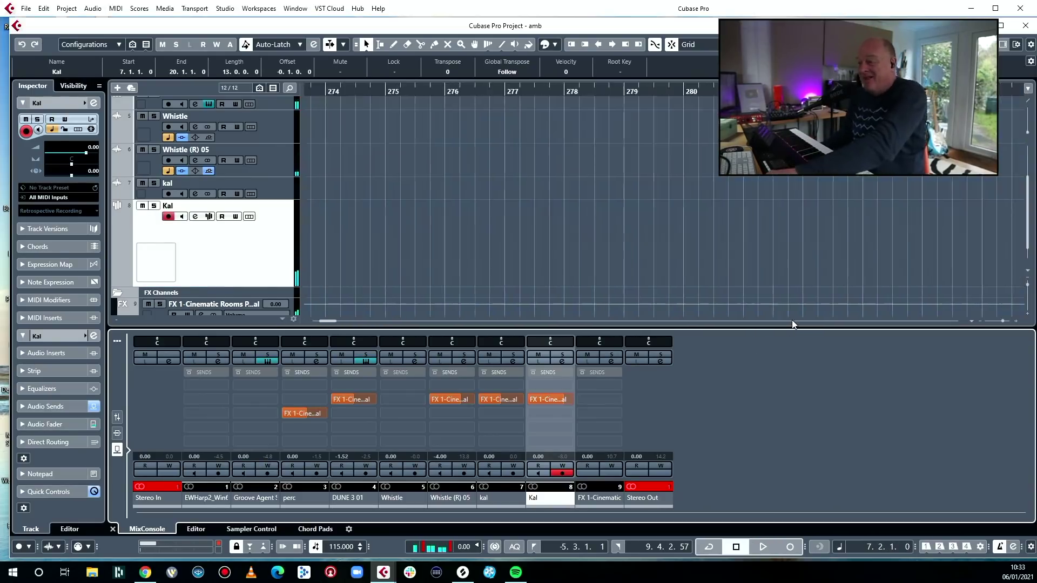
scroll(790, 312, left, 15)
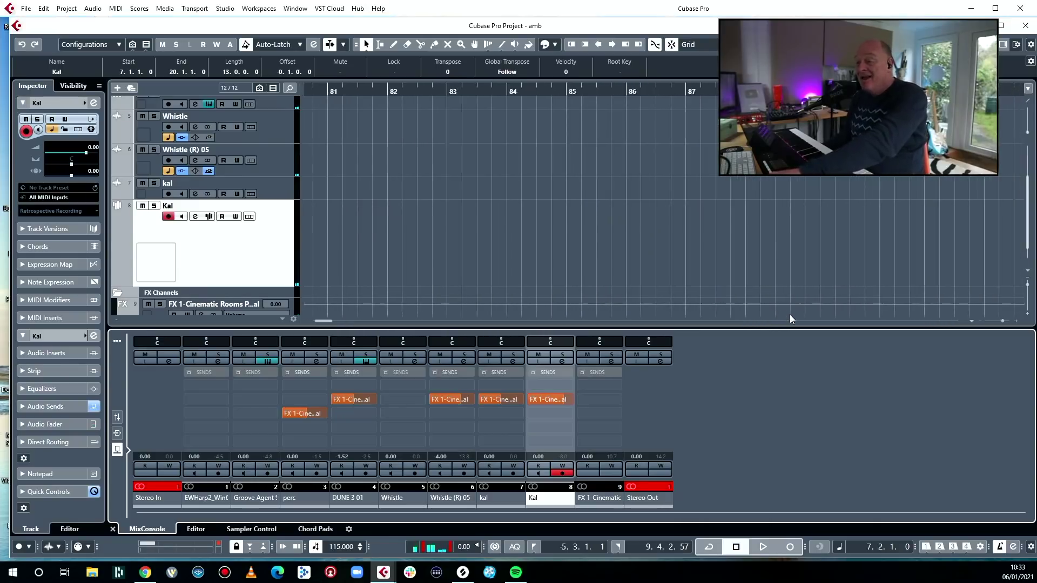
scroll(744, 303, right, 3)
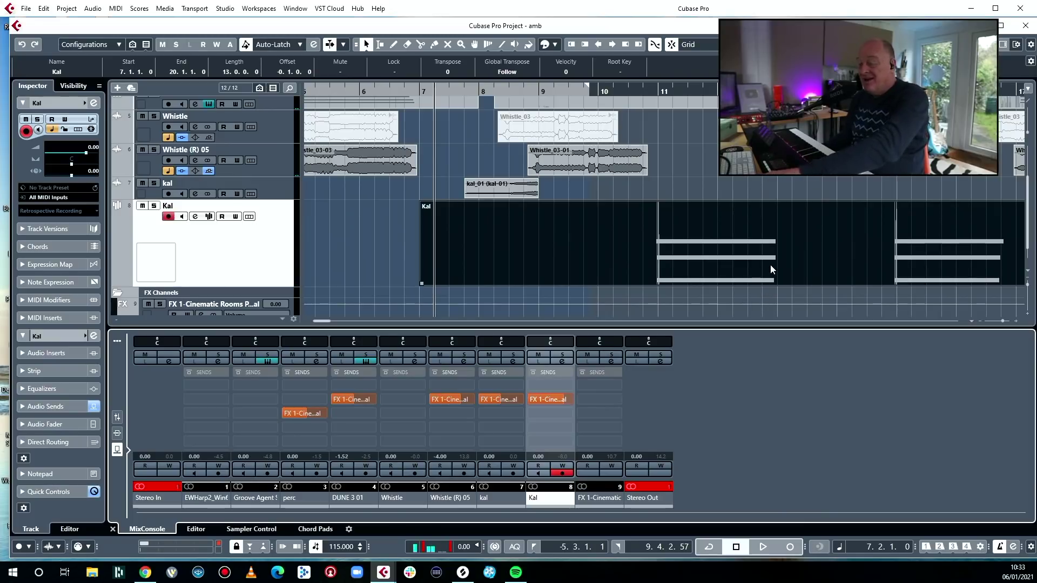
scroll(767, 284, right, 5)
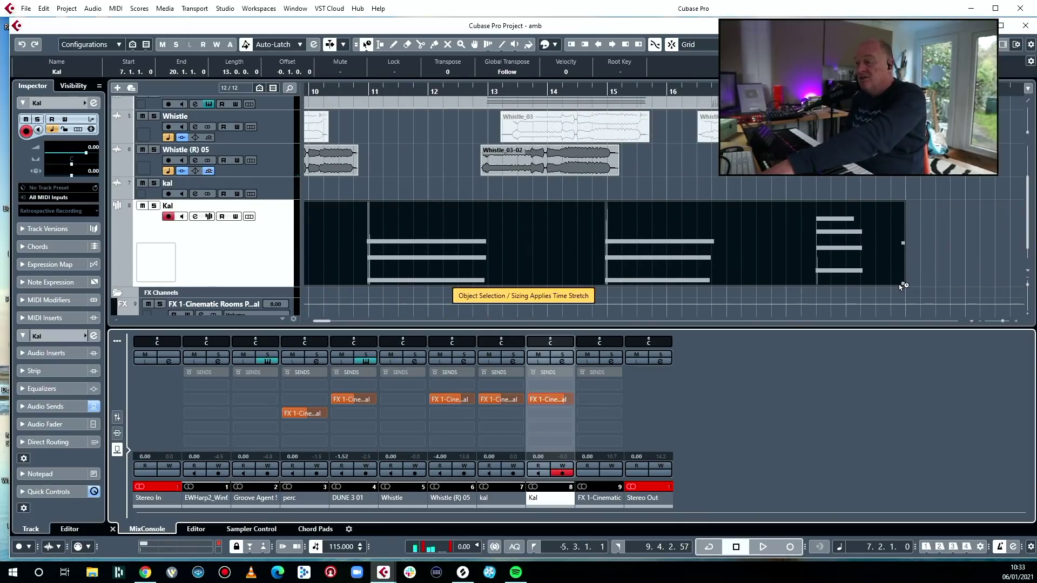
drag(904, 284, 748, 284)
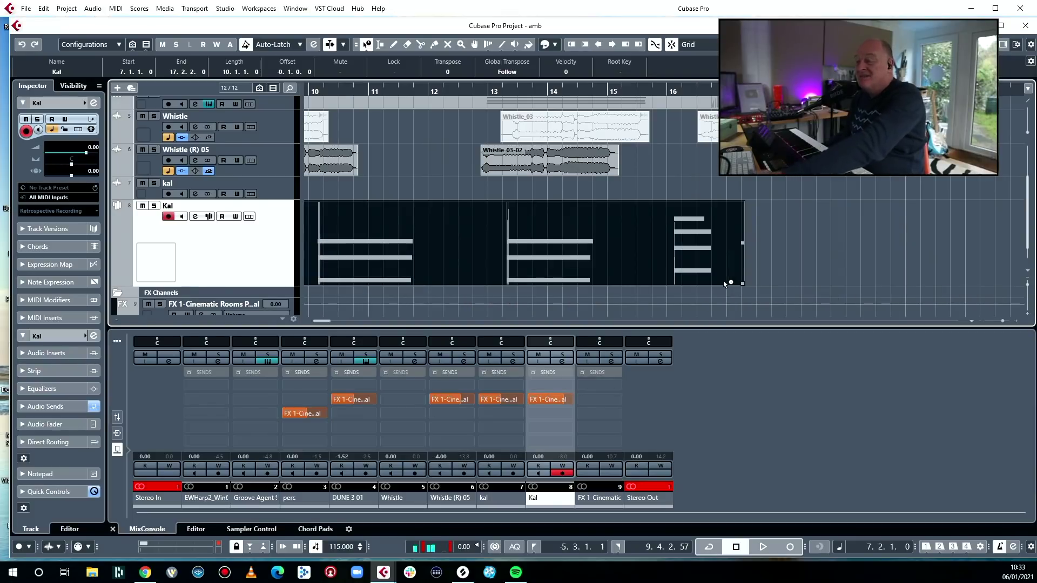
- Return the selection tool to Normal Sizing and audition the arrangement with the stretched Kal part from 7.2.1.0
key(space)
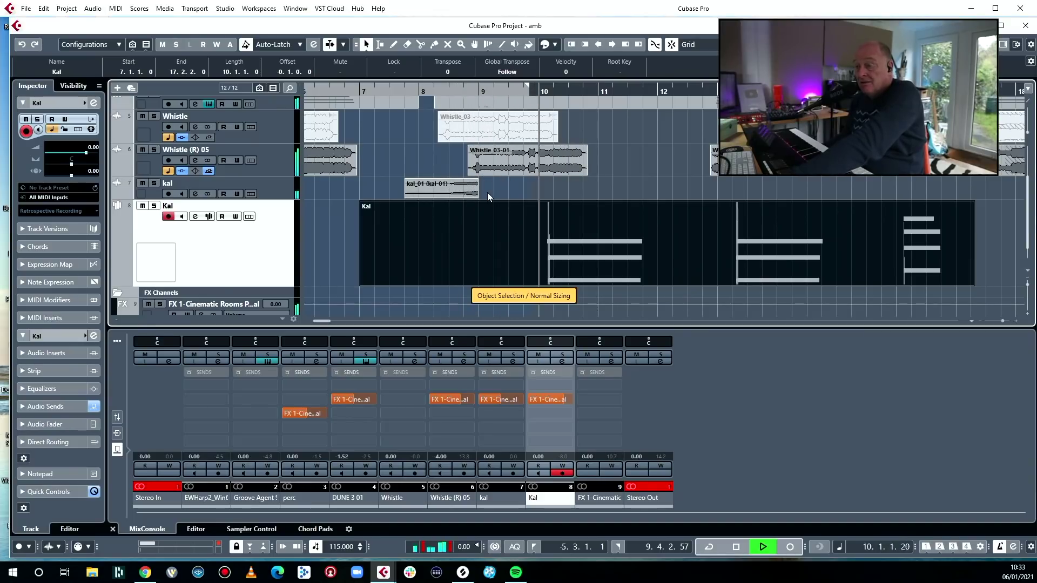
key(space)
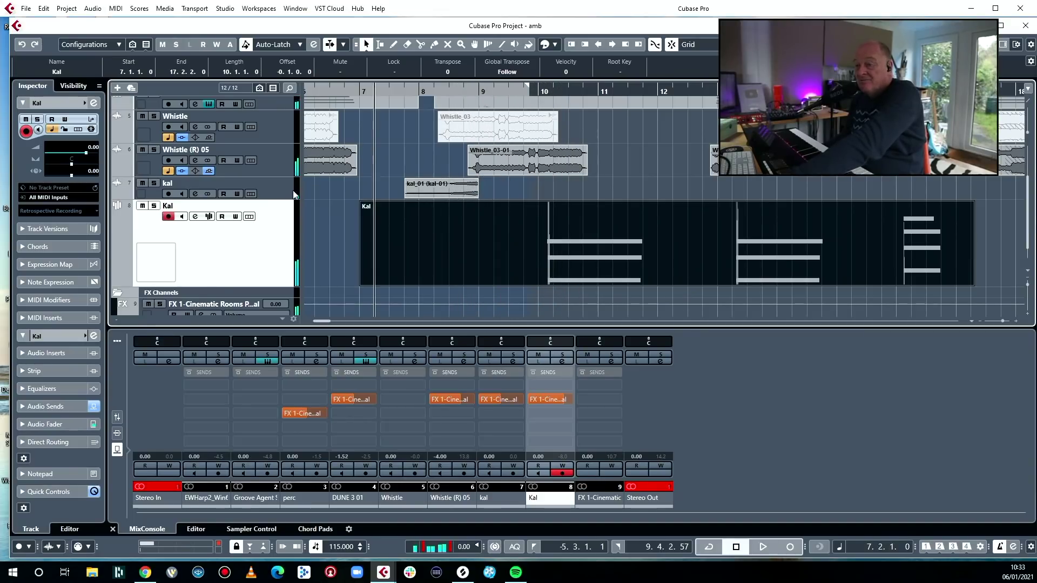
scroll(621, 165, up, 4)
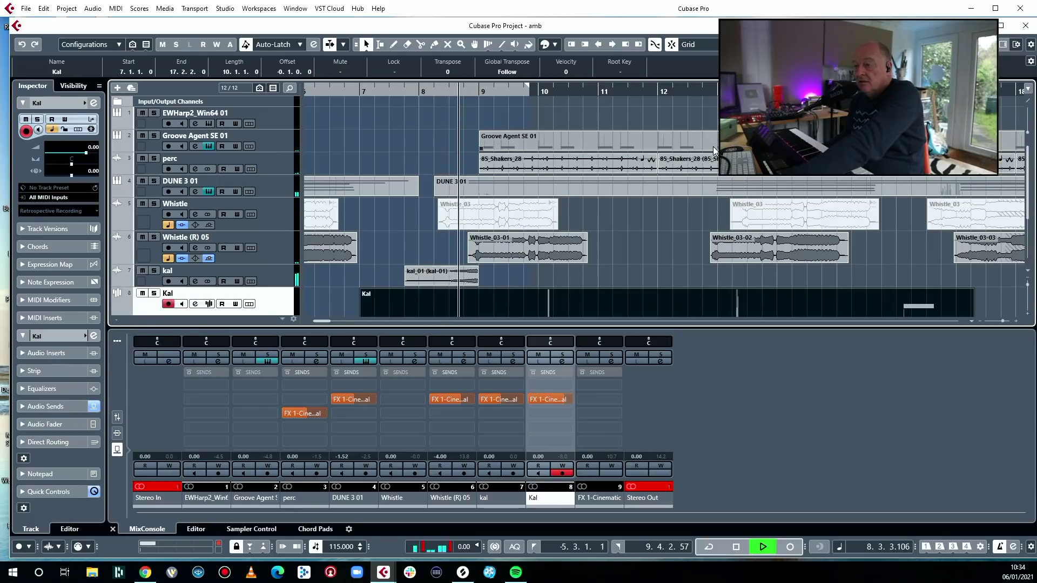
key(space)
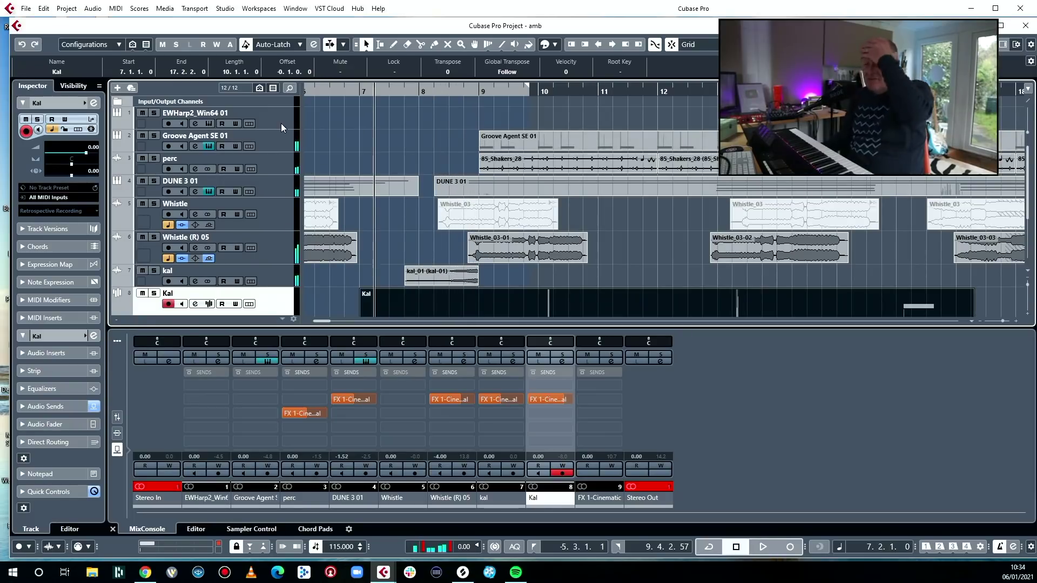
click(283, 277)
right_click(282, 277)
mouse_move(321, 285)
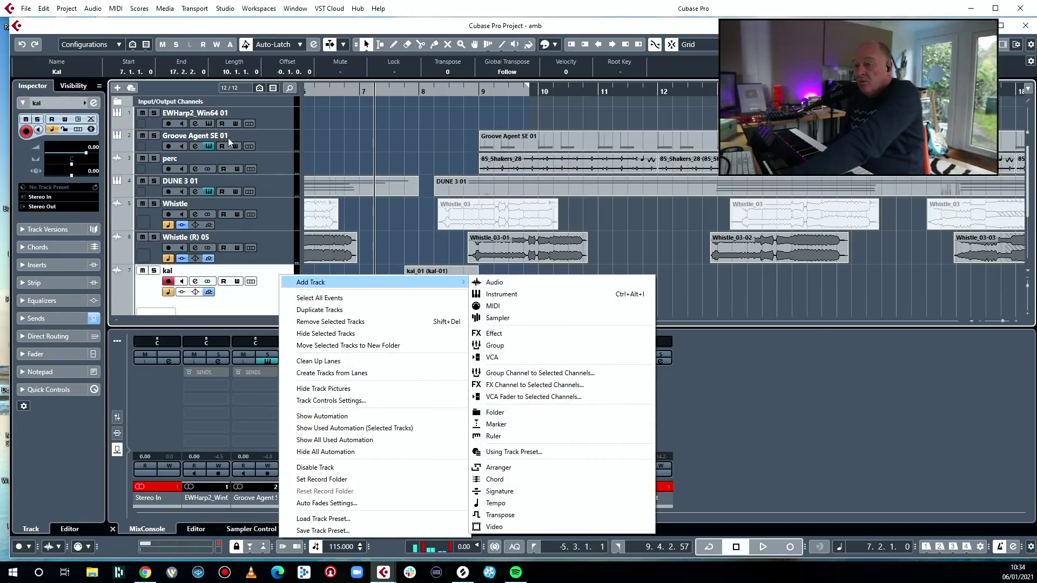
click(292, 136)
- Record a drum hit on the Groove Agent SE 01 track from 6.3.1.0 and stop in bar 7
click(281, 136)
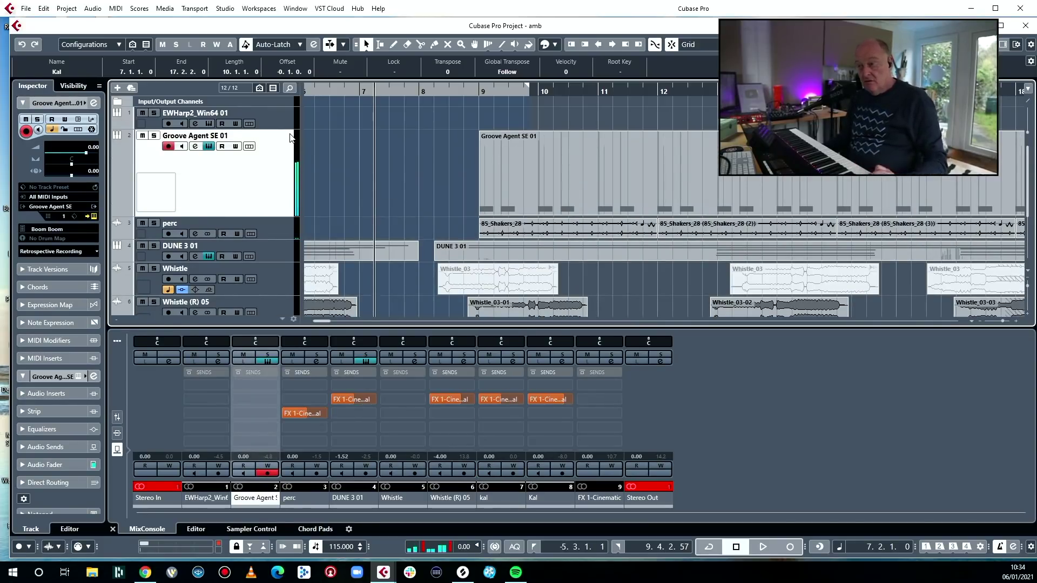
click(331, 87)
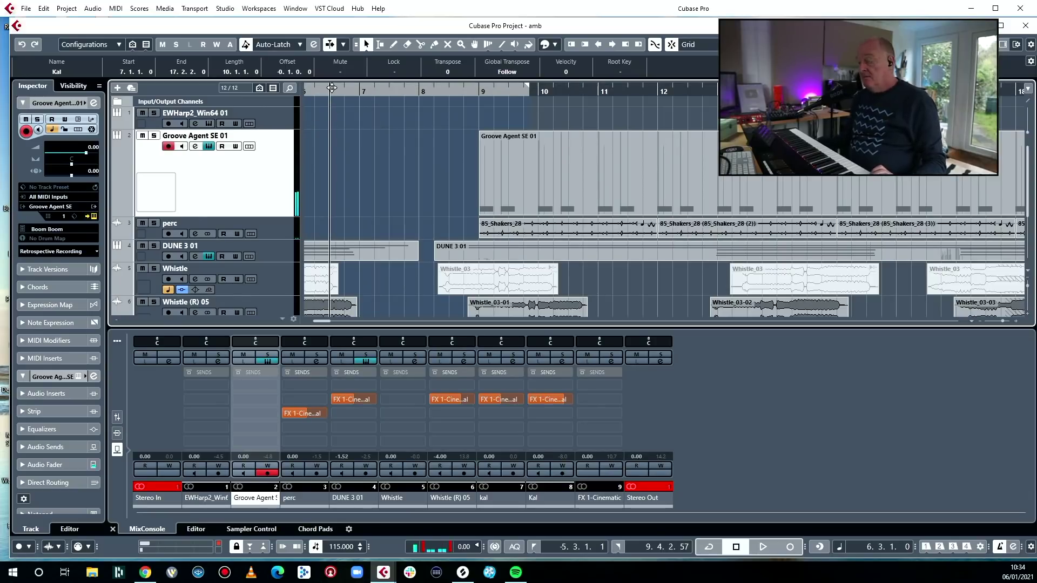
key(KP_Multiply)
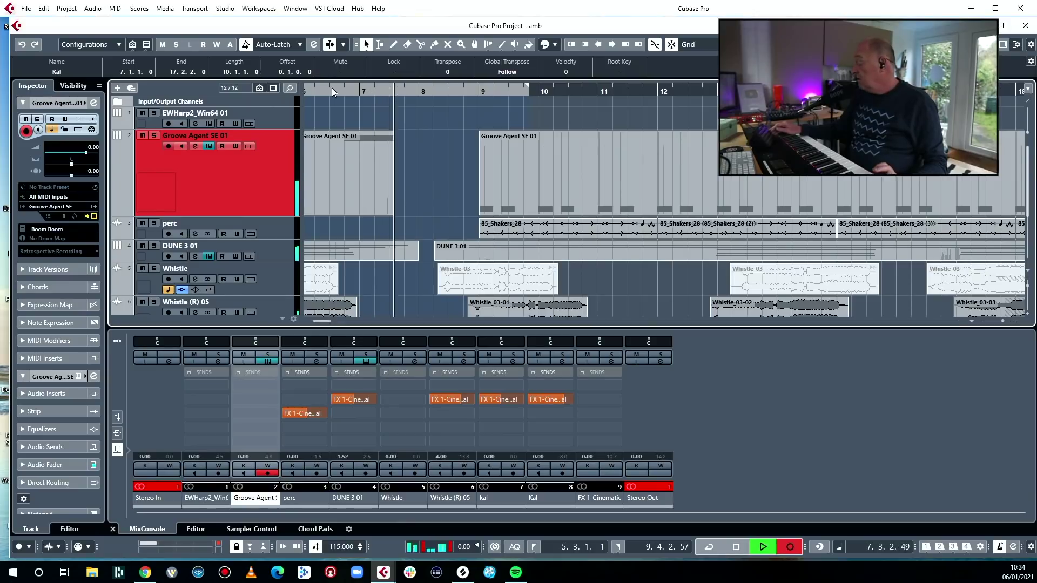
key(space)
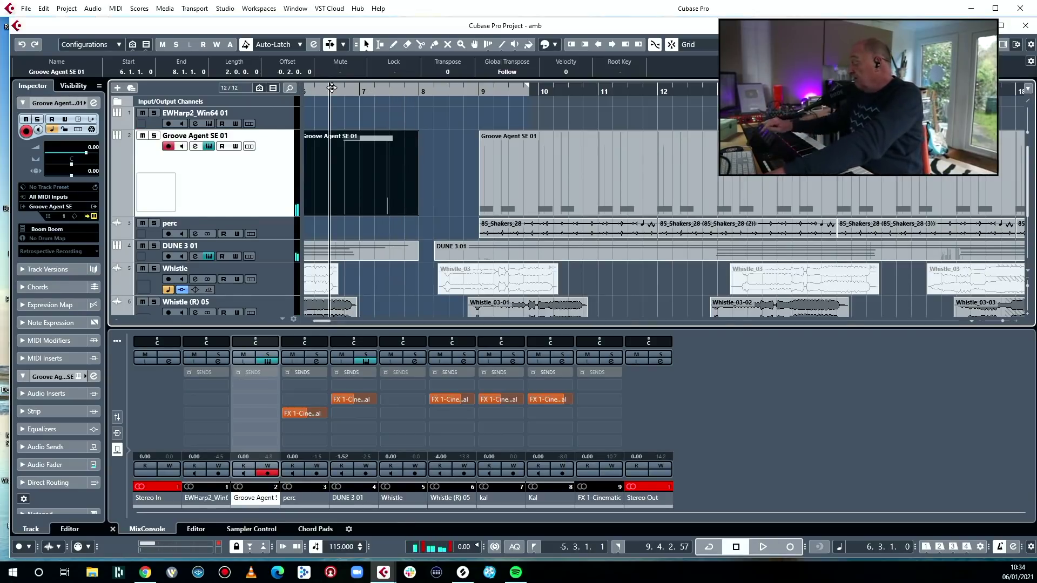
- Render the new Groove Agent SE part to an audio track and normalize the rendered event to a 0.00 dB peak level
key(ctrl+shift+r)
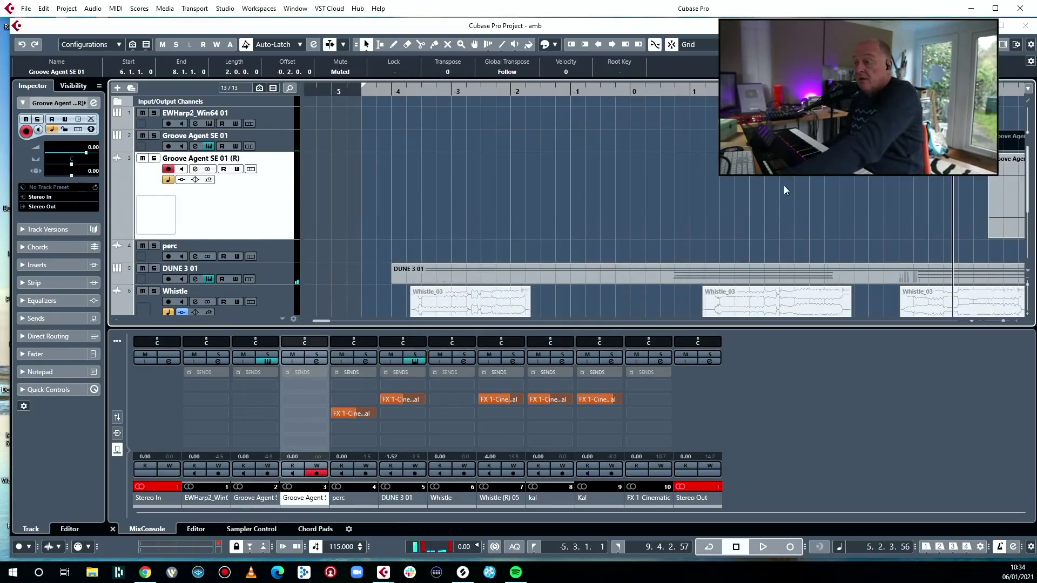
scroll(810, 192, right, 3)
click(839, 197)
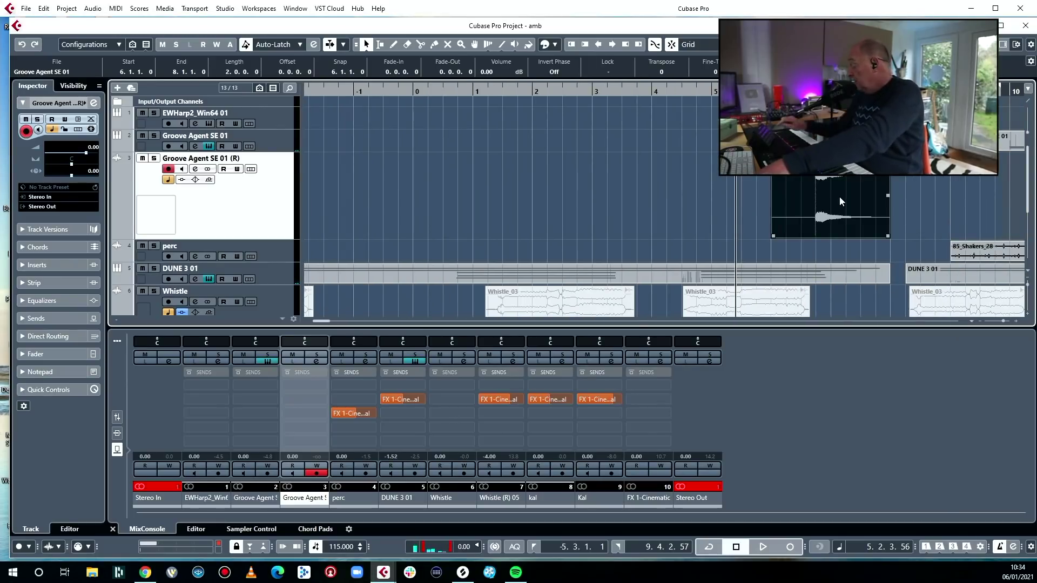
key(F7)
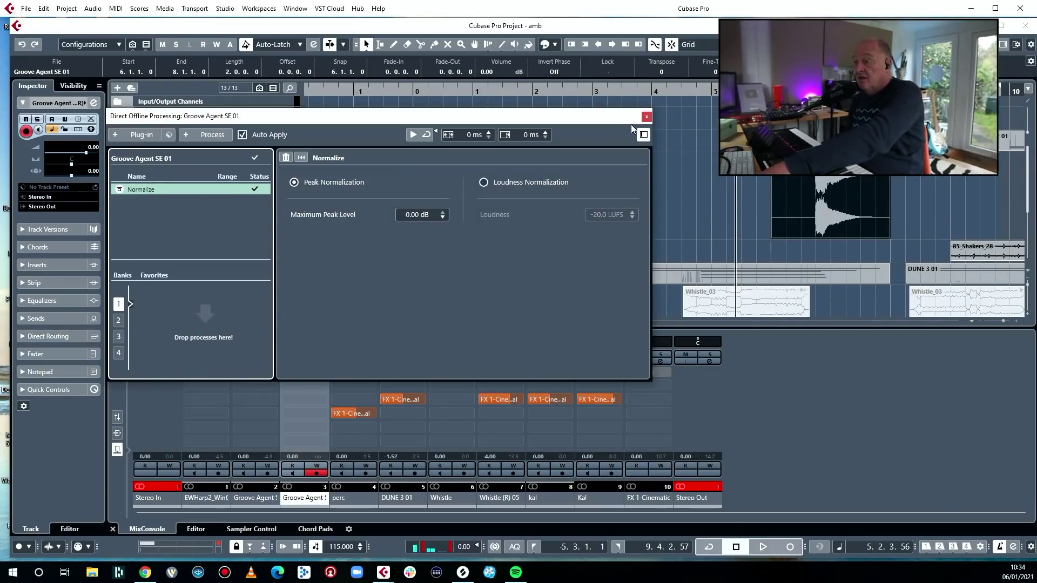
click(646, 117)
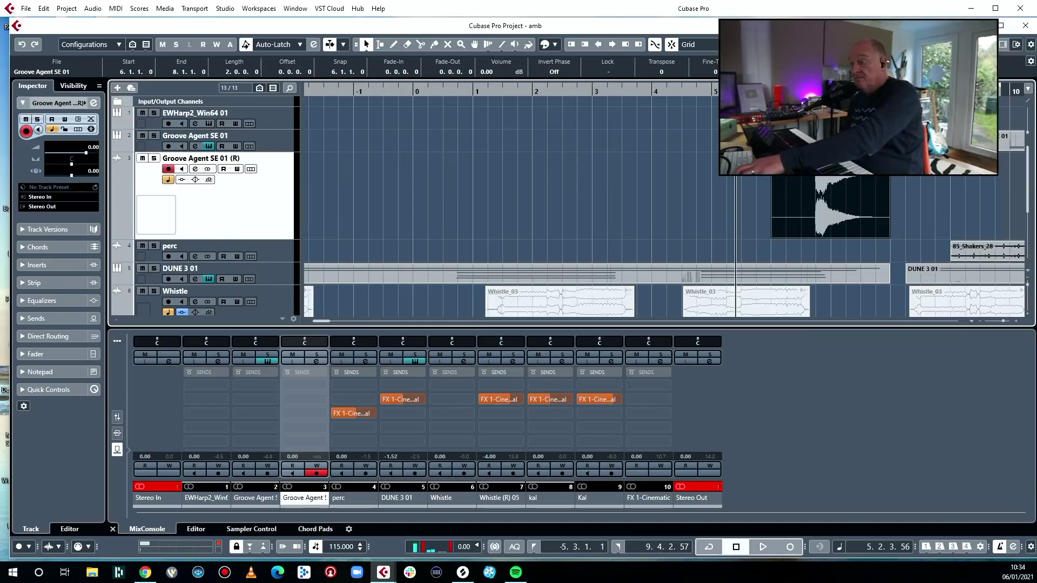
- Reverse the rendered drum hit, then trim and move it to run from 7.4.2.0 to 9.1.2.32
mouse_move(888, 232)
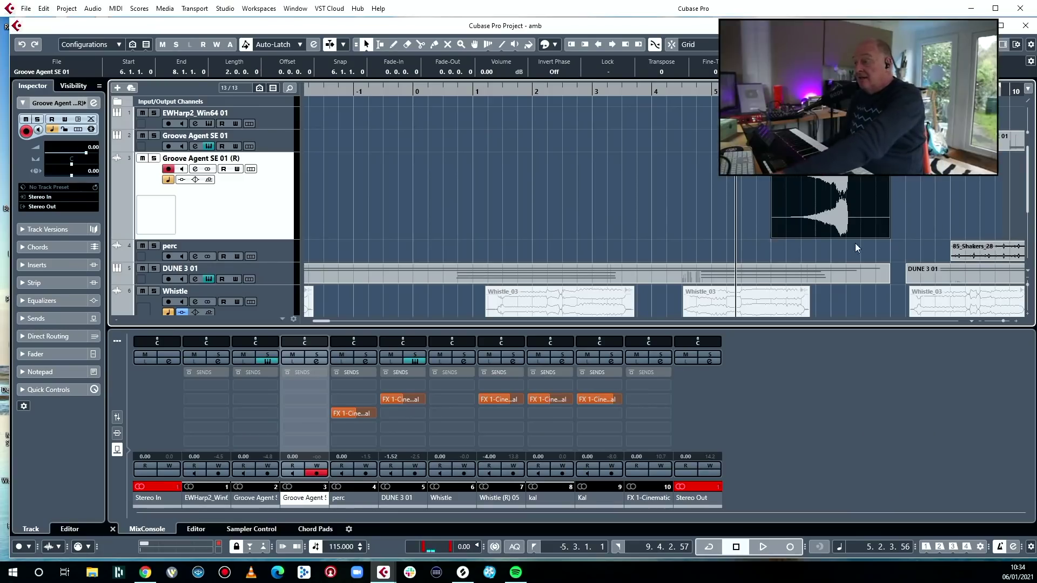
drag(887, 235, 920, 197)
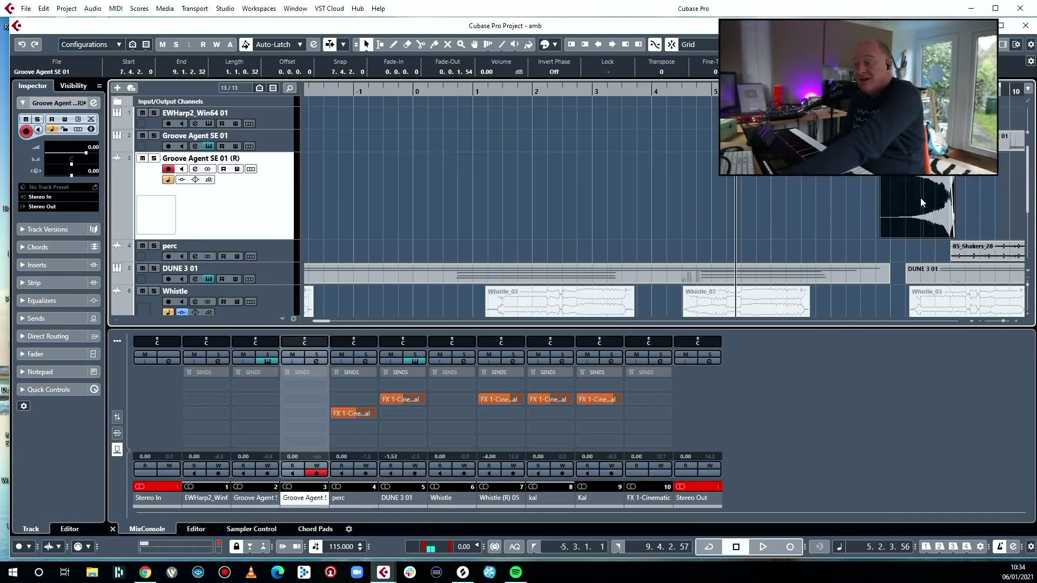
- During playback, give the reversed drum hit a 0.1.3.80 fade-in and an event volume of -2.48 dB
key(space)
click(923, 252)
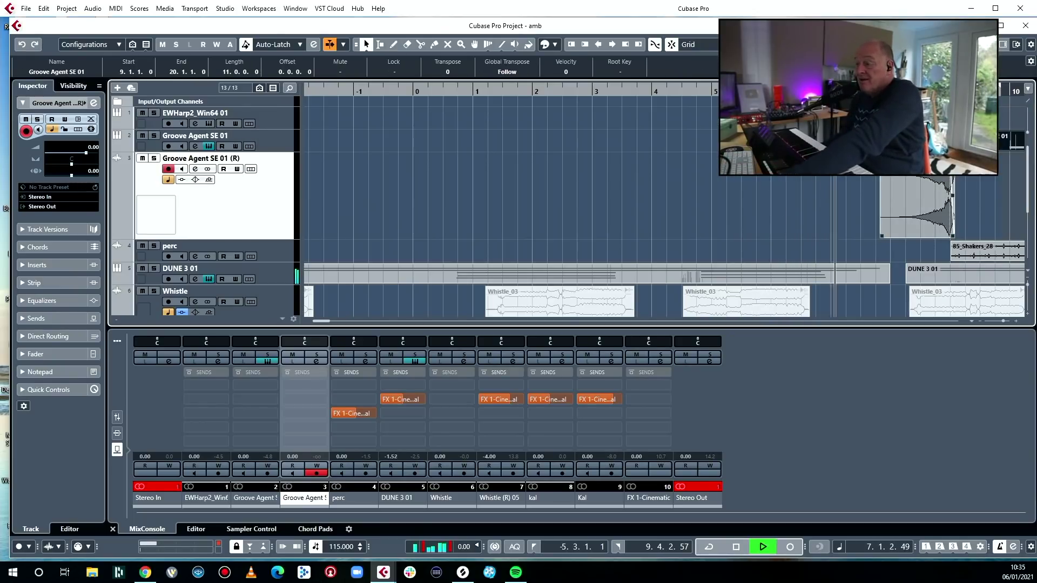
drag(882, 176, 917, 179)
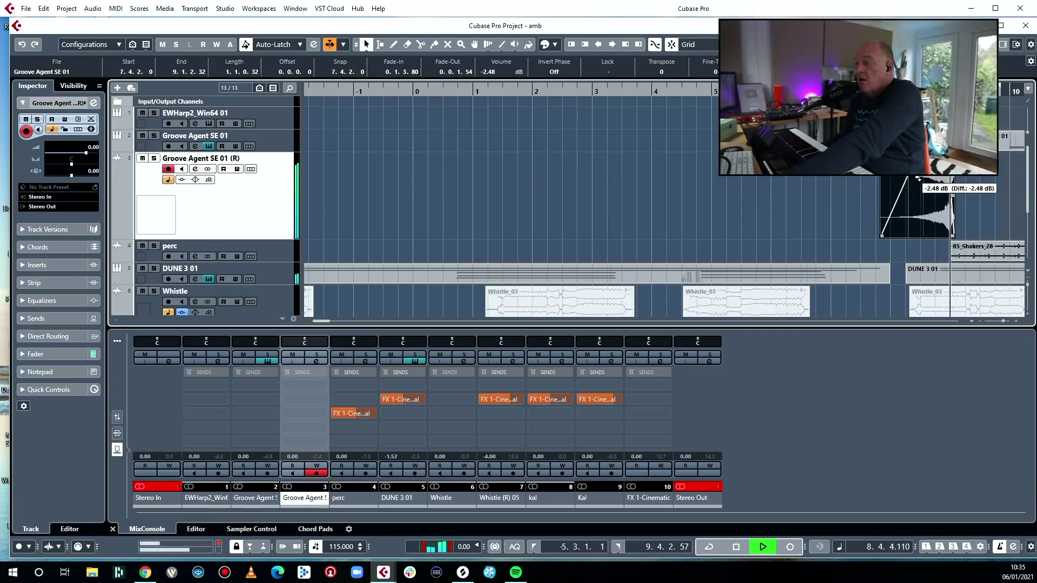
key(space)
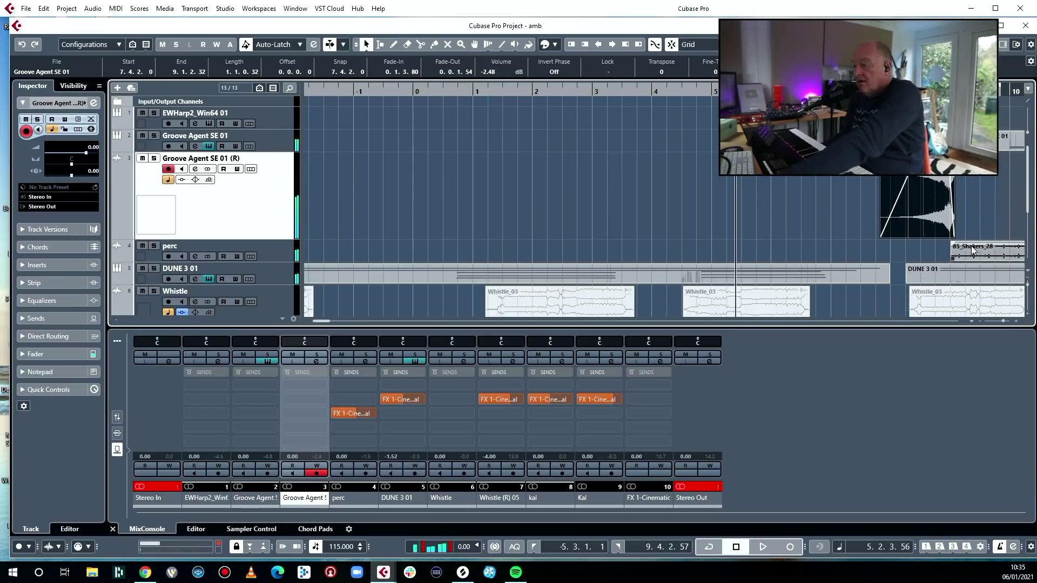
- Nudge the reversed drum hit to start at 7.4.3.0 and trim its end to 8.4.4.119, just before bar 9
drag(953, 235, 951, 235)
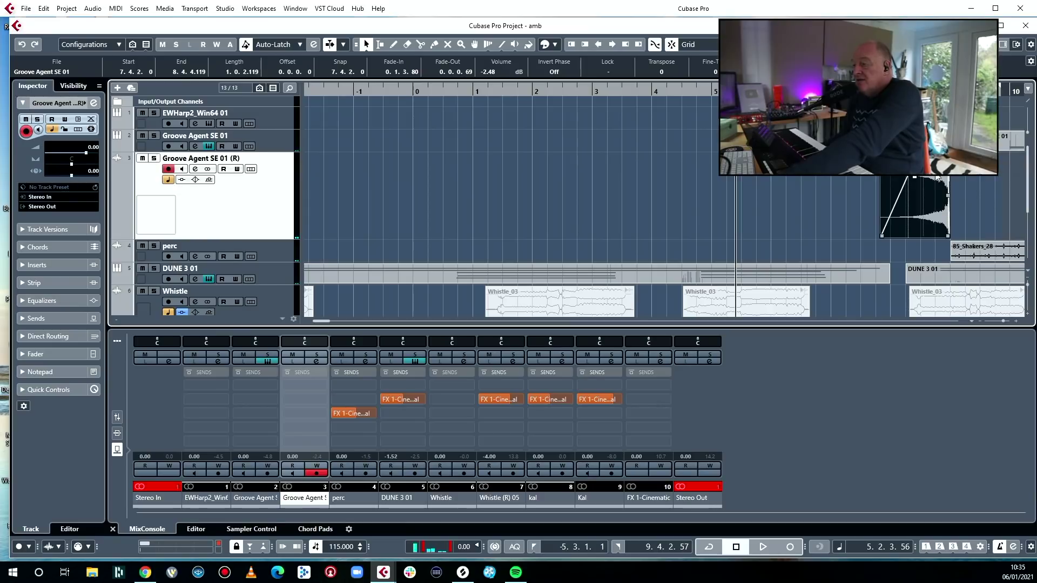
key(ctrl+Right)
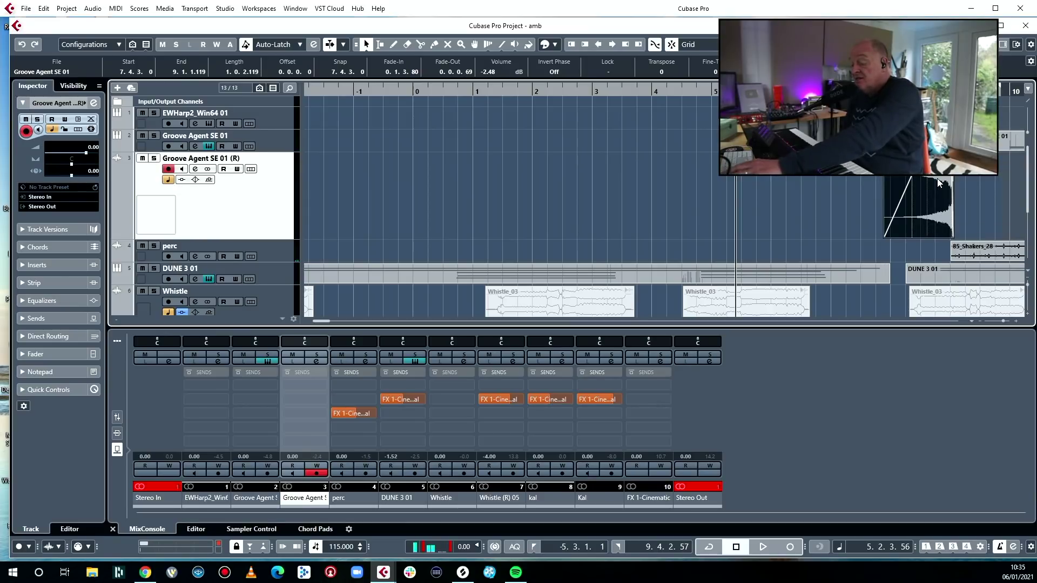
key(h)
key(h)
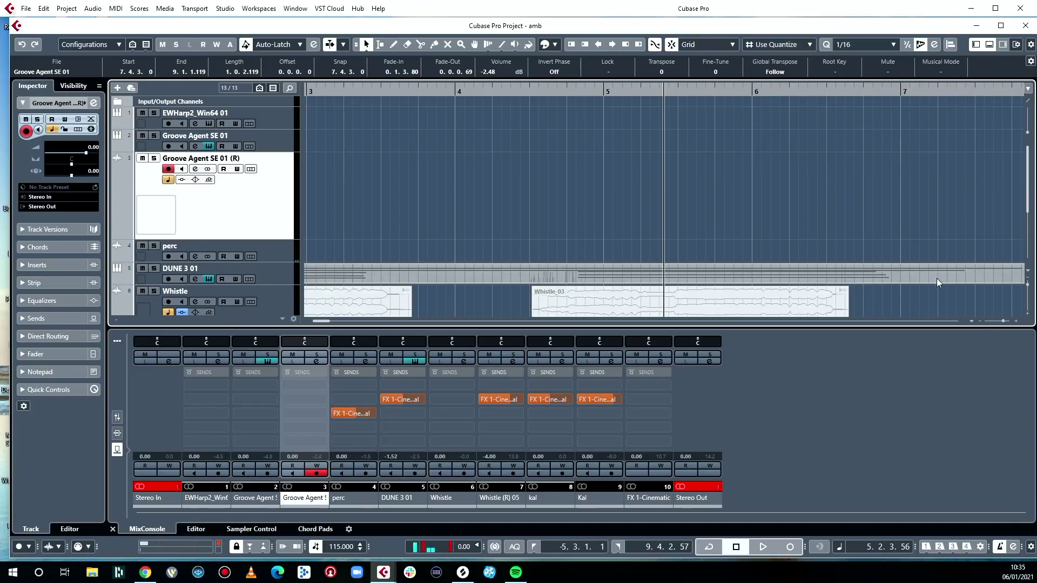
scroll(915, 239, right, 3)
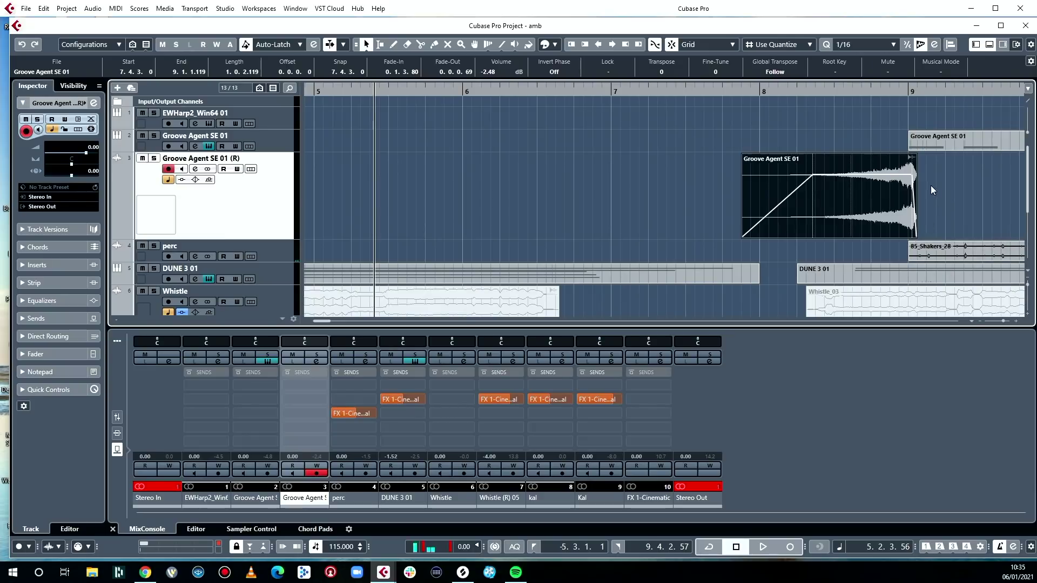
drag(913, 235, 905, 236)
- Audition the transition, shorten the reversed hit's fade-out to 0.0.0.48, lower its volume to -3.66 dB and close the lower-zone mixer
key(space)
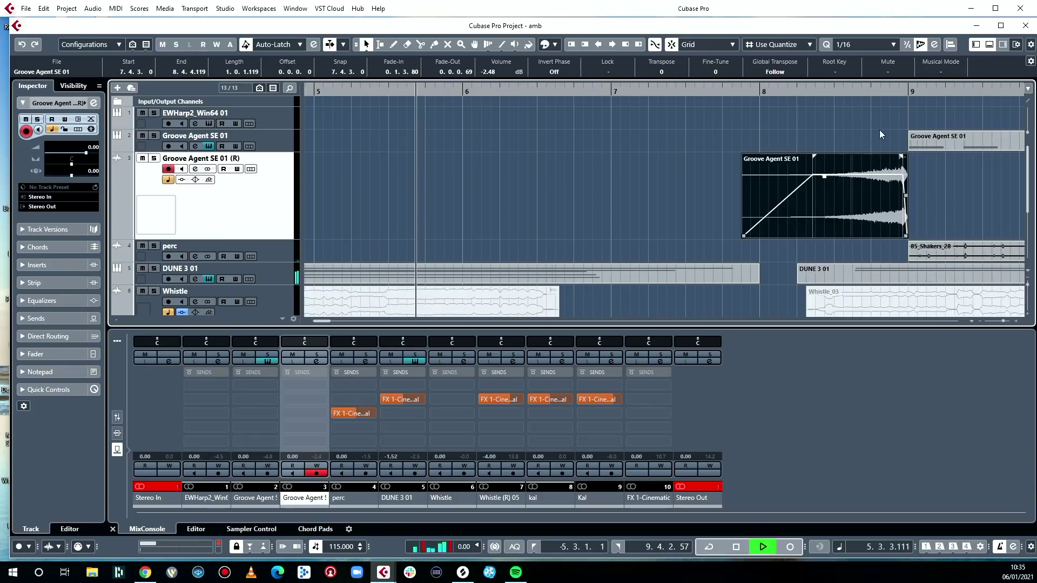
drag(900, 156, 902, 156)
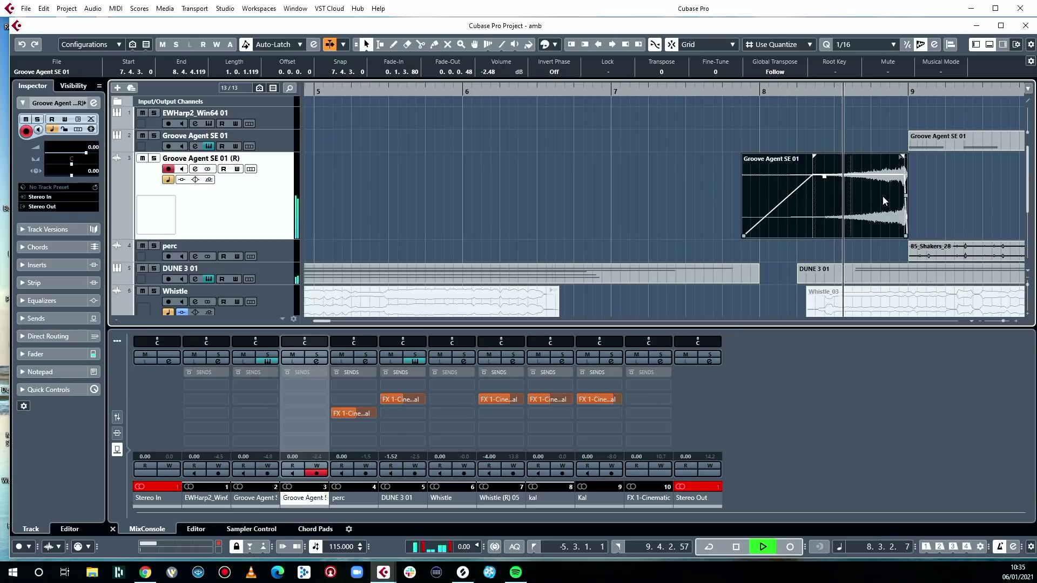
drag(824, 176, 824, 183)
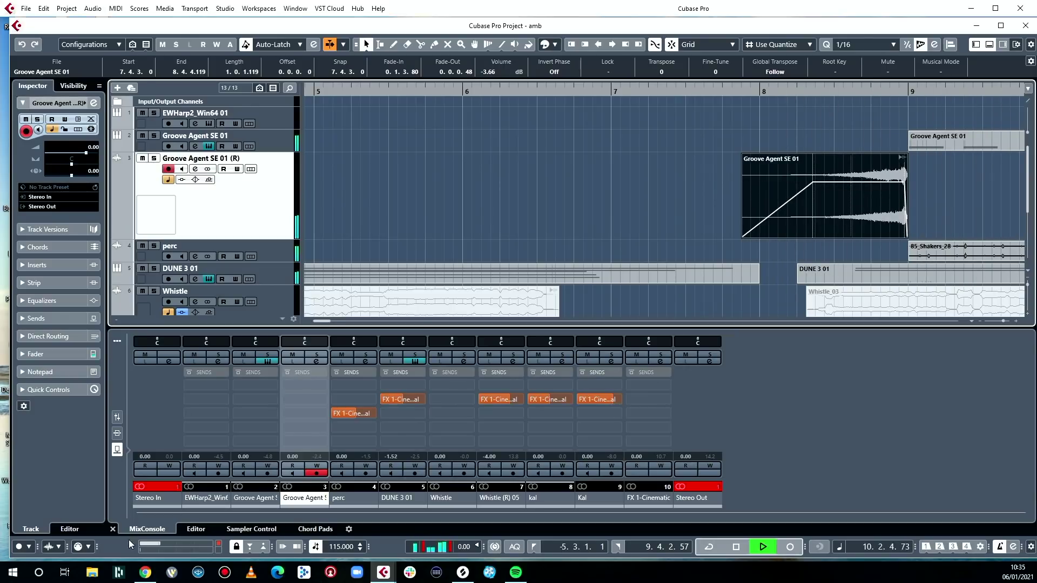
click(114, 529)
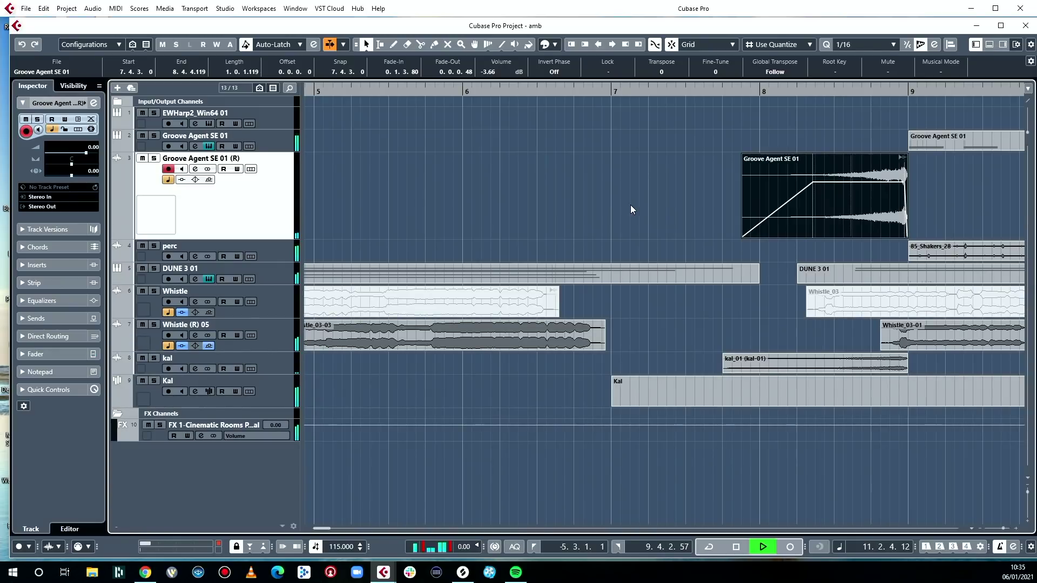
key(space)
- Add an instrument track using the u-he Repro-1 synth with its output routed to Stereo Out
right_click(258, 214)
mouse_move(352, 221)
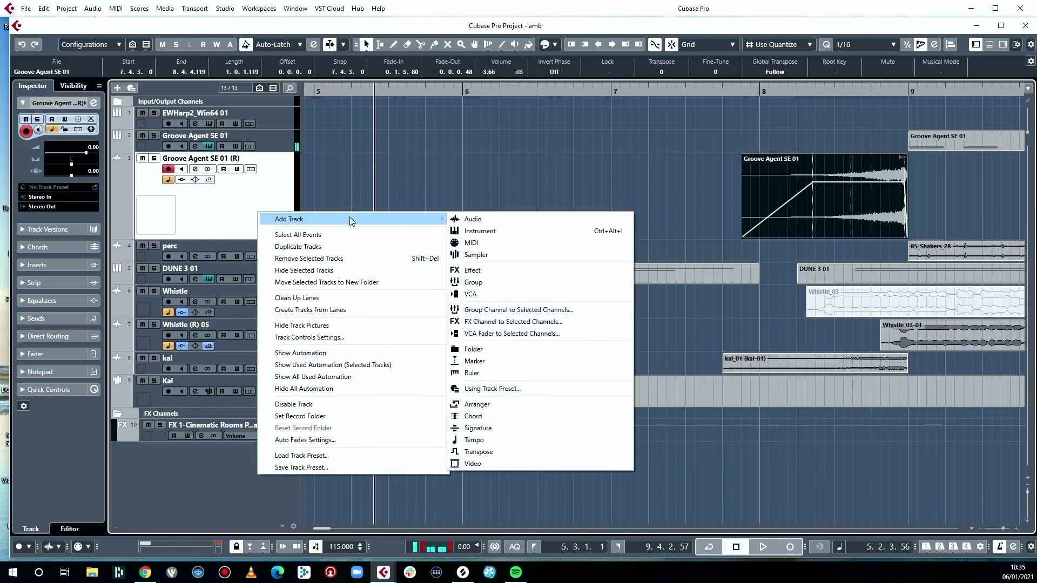
click(571, 229)
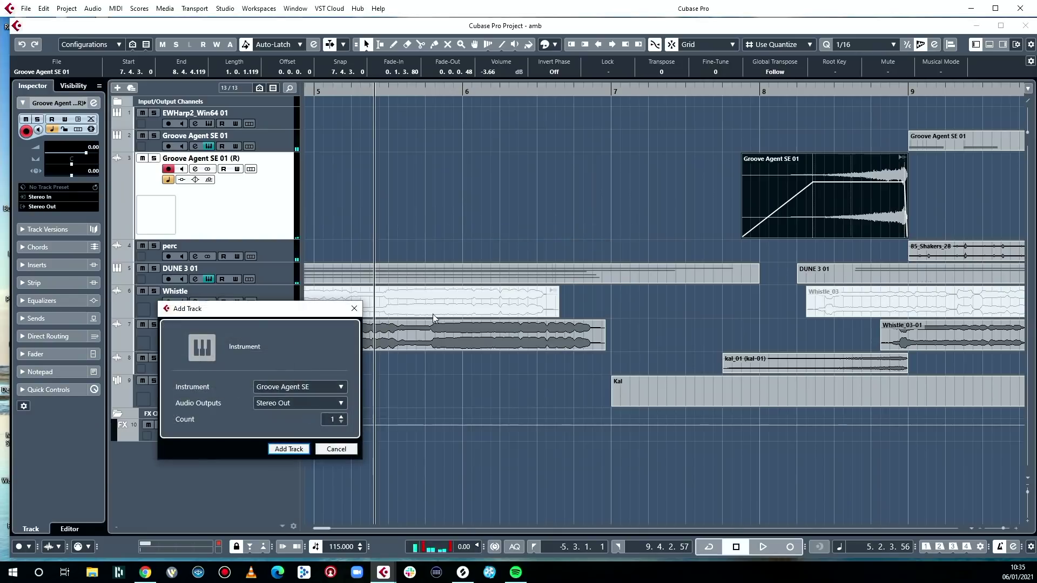
click(309, 388)
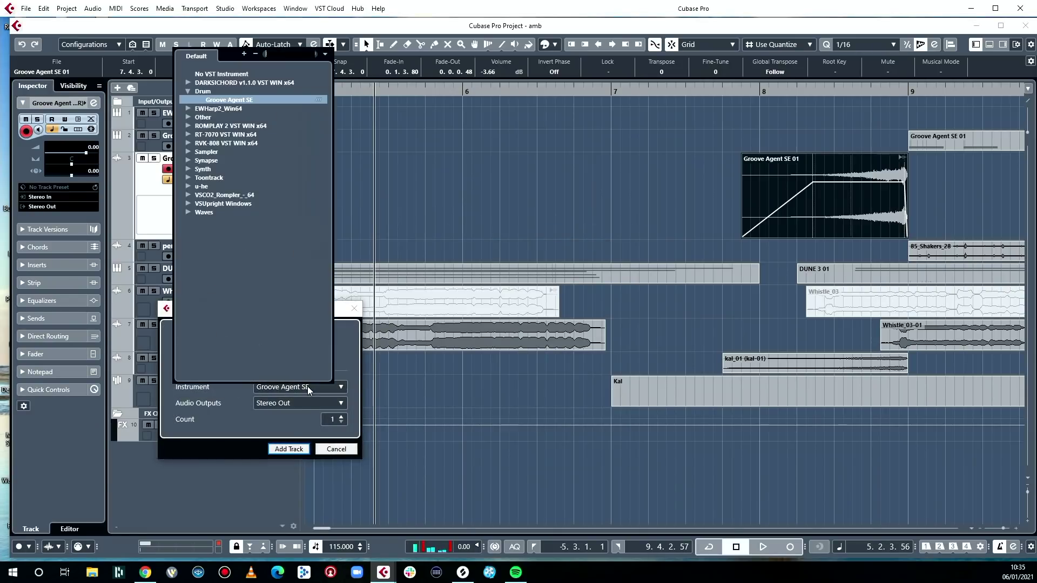
click(187, 170)
scroll(234, 290, down, 3)
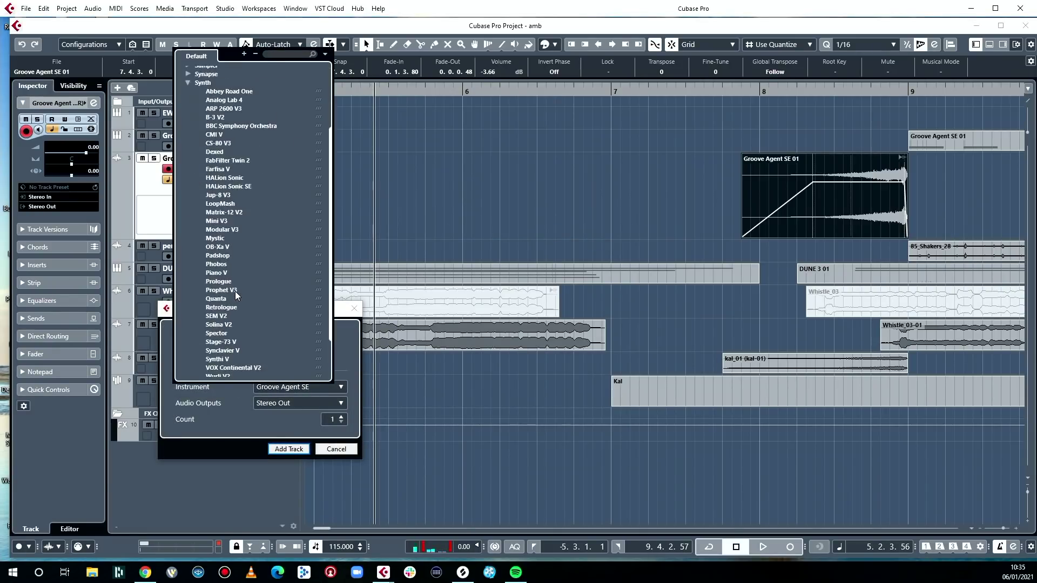
scroll(251, 285, up, 3)
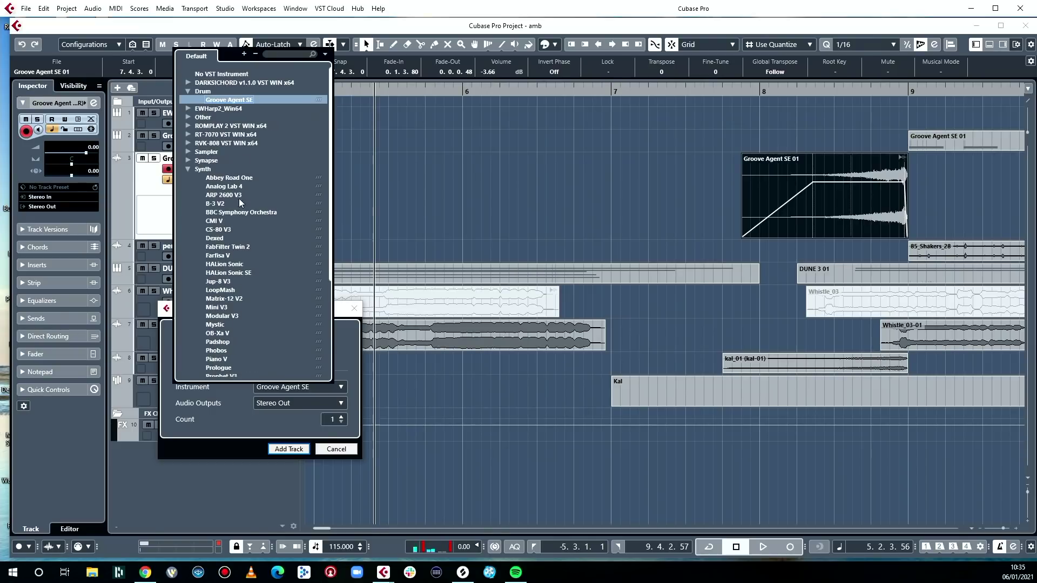
click(188, 170)
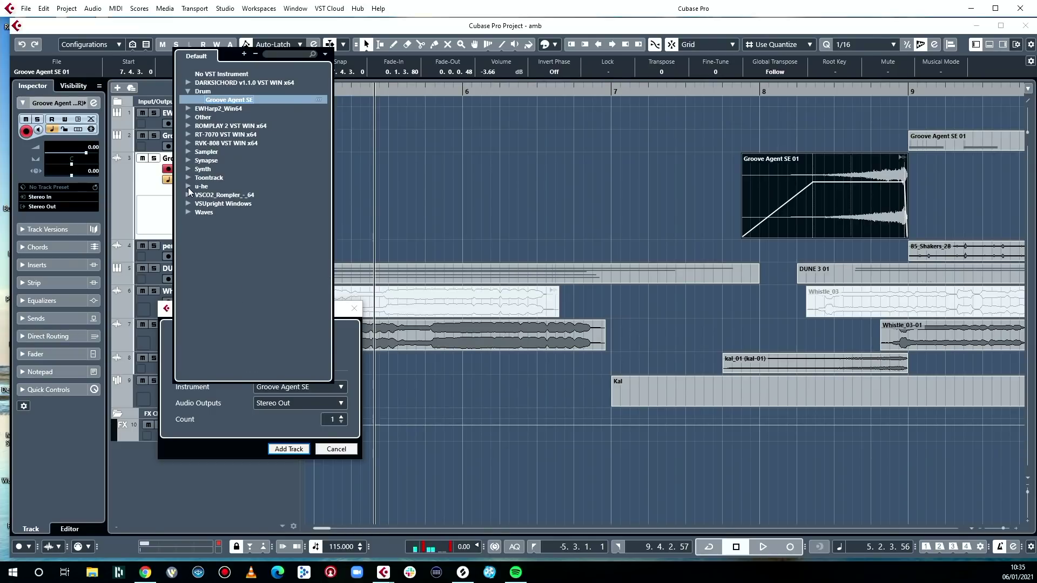
click(188, 187)
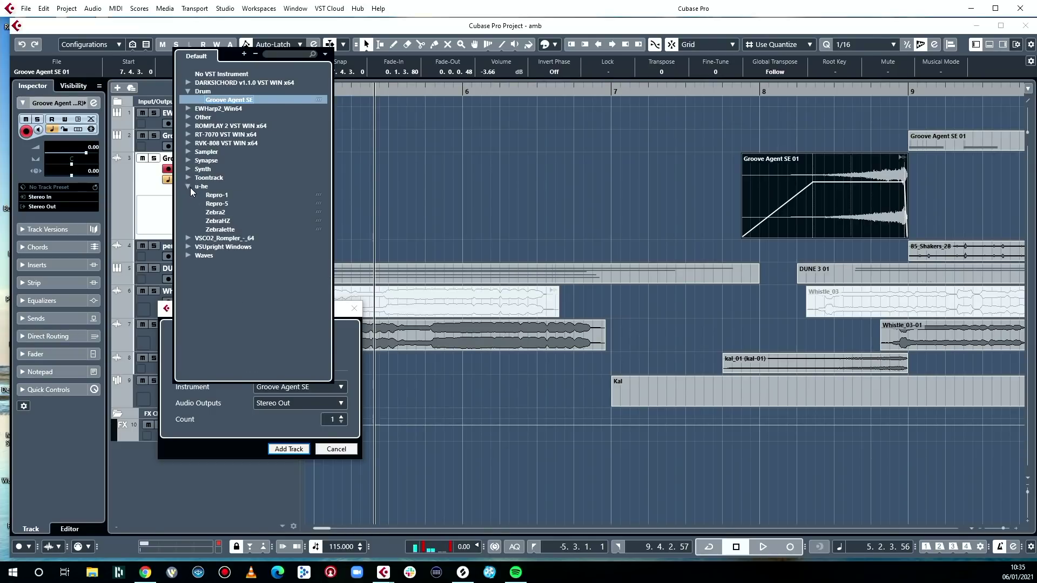
click(227, 194)
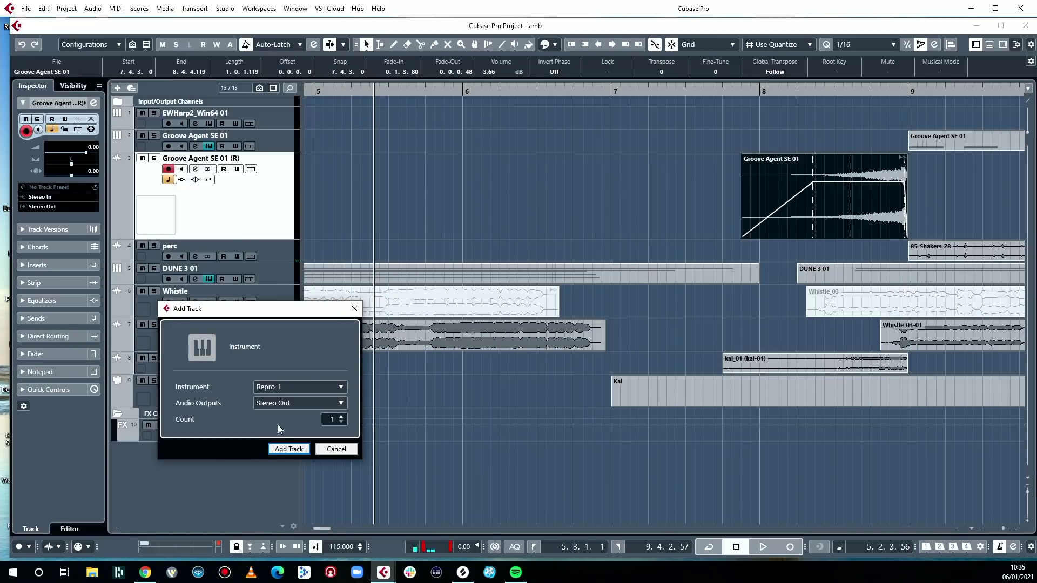
key(Return)
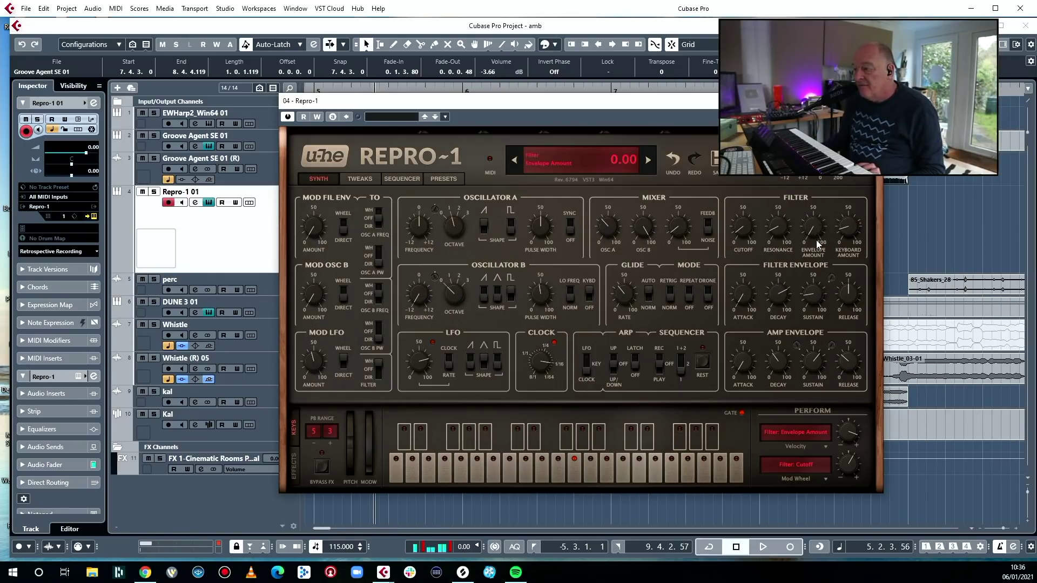
- Play Repro-1 along with the arrangement and insert the performance by Retrospective Recording as a part from 5.1.1.0 to 25.1.1.0
key(space)
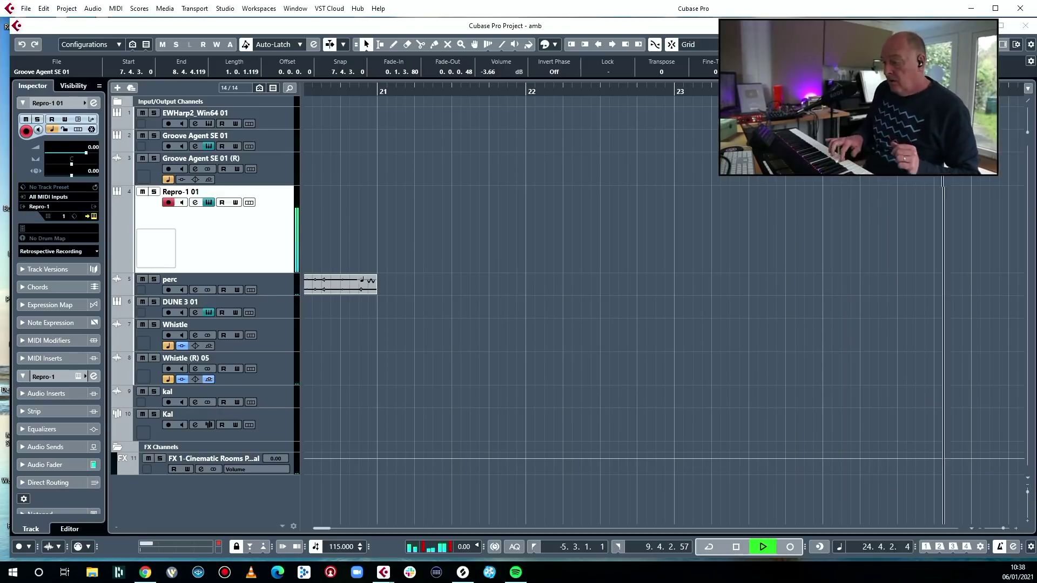
key(shift+KP_Multiply)
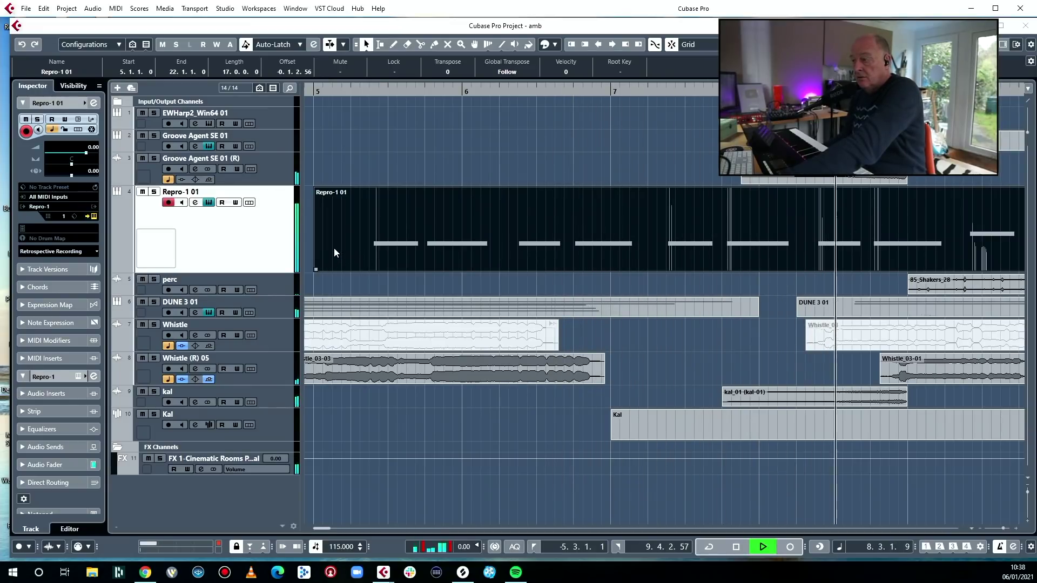
key(space)
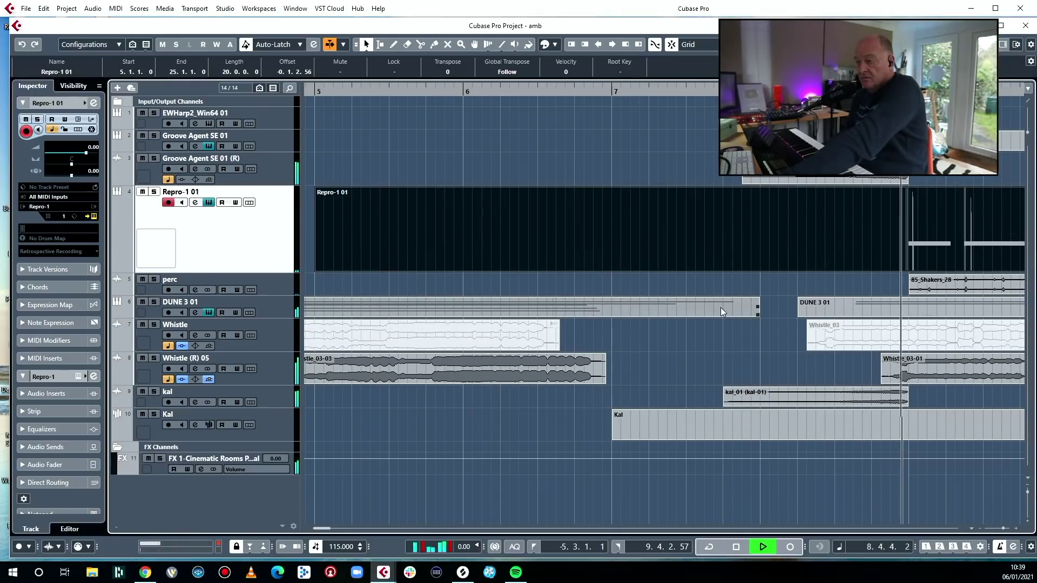
- Stop playback and render the DUNE 3 01 part starting at 8.2.1.0 to a new audio track
click(879, 300)
key(space)
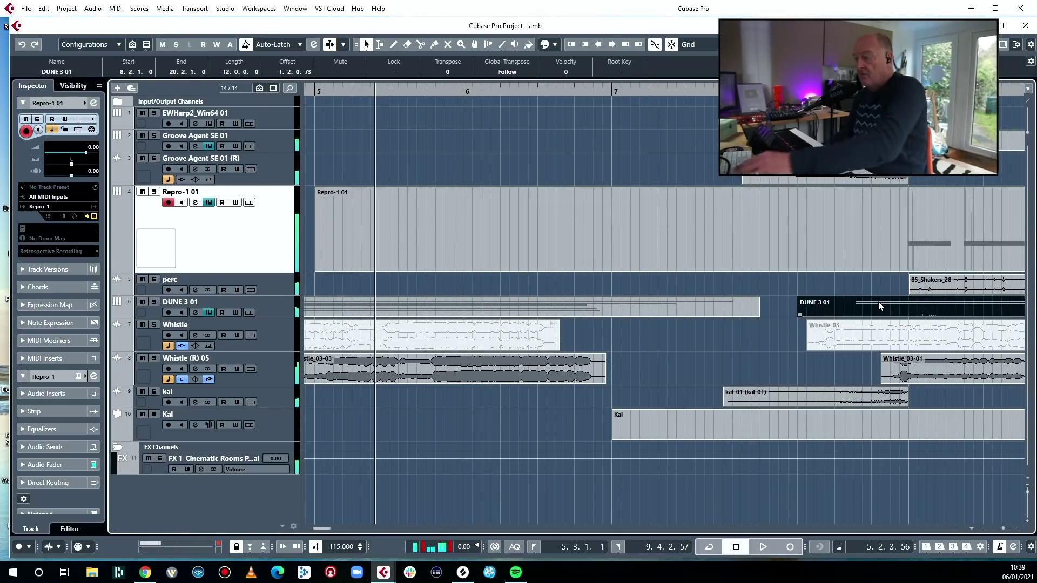
key(ctrl+shift+r)
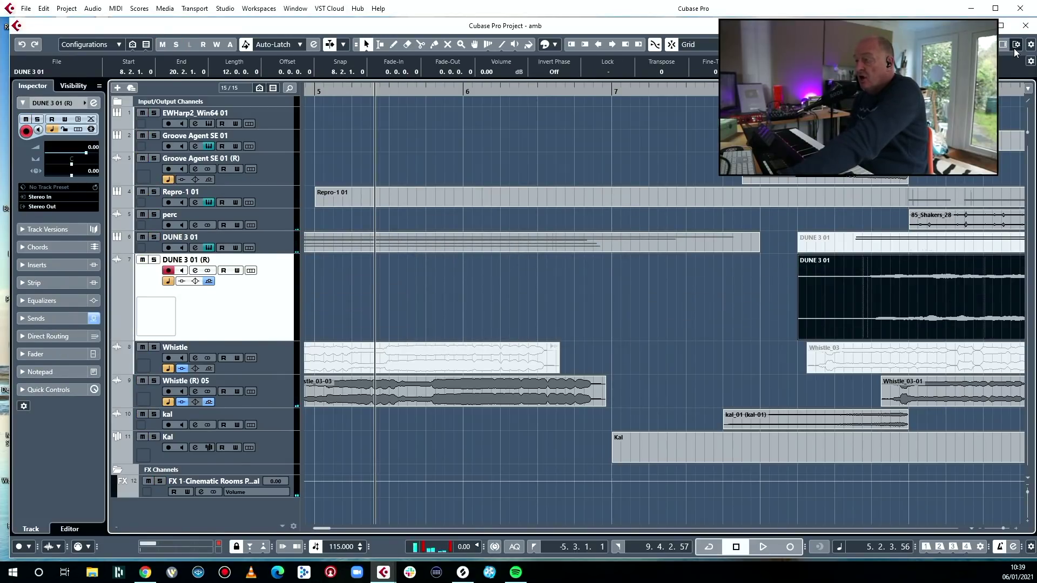
- Load a Compressor in the second insert slot of DUNE 3 01 (R) with side-chaining active and close its window
key(alt+F3)
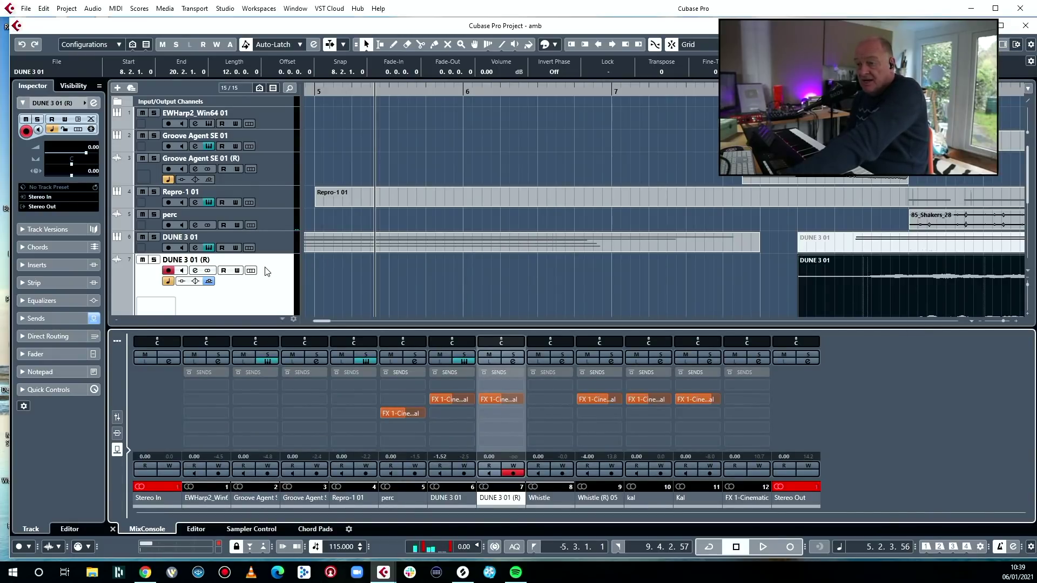
click(116, 434)
click(517, 387)
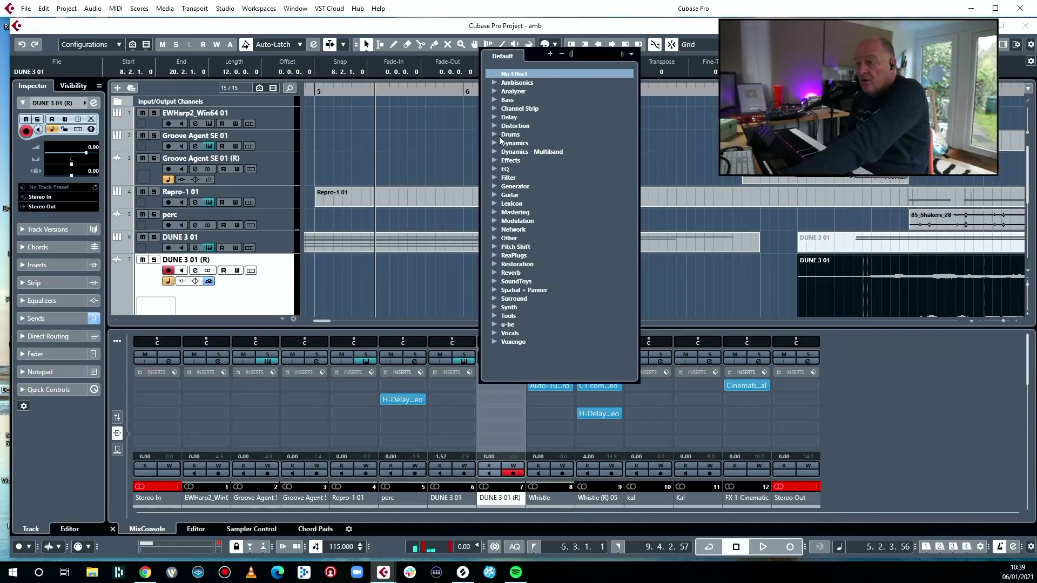
click(494, 143)
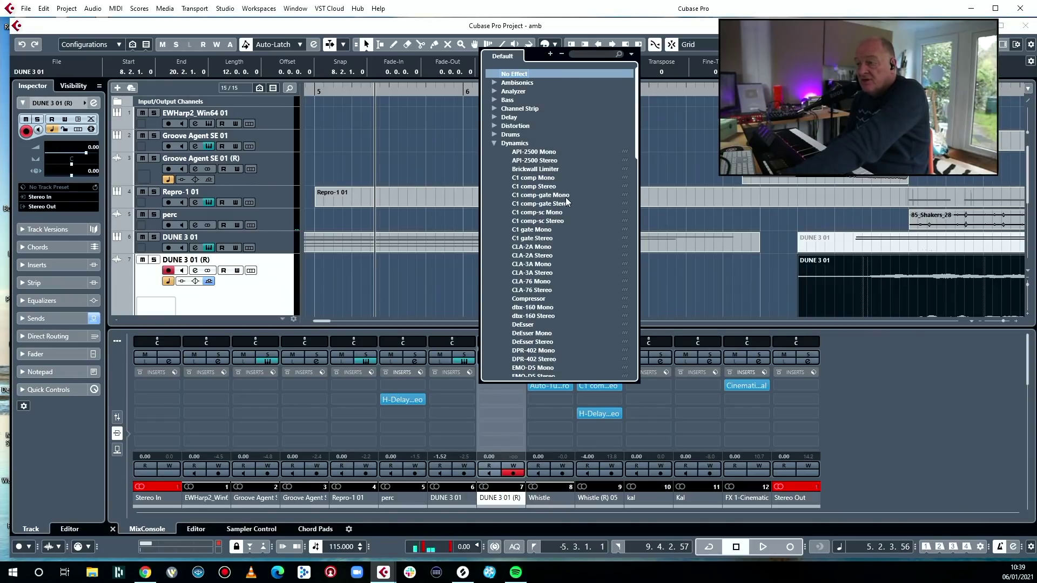
click(531, 298)
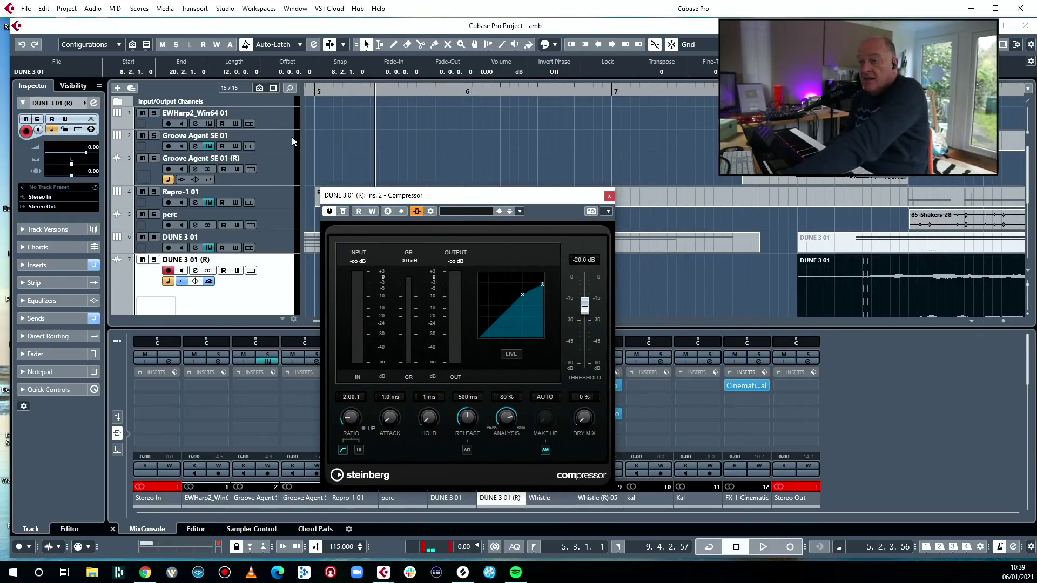
drag(430, 198, 744, 100)
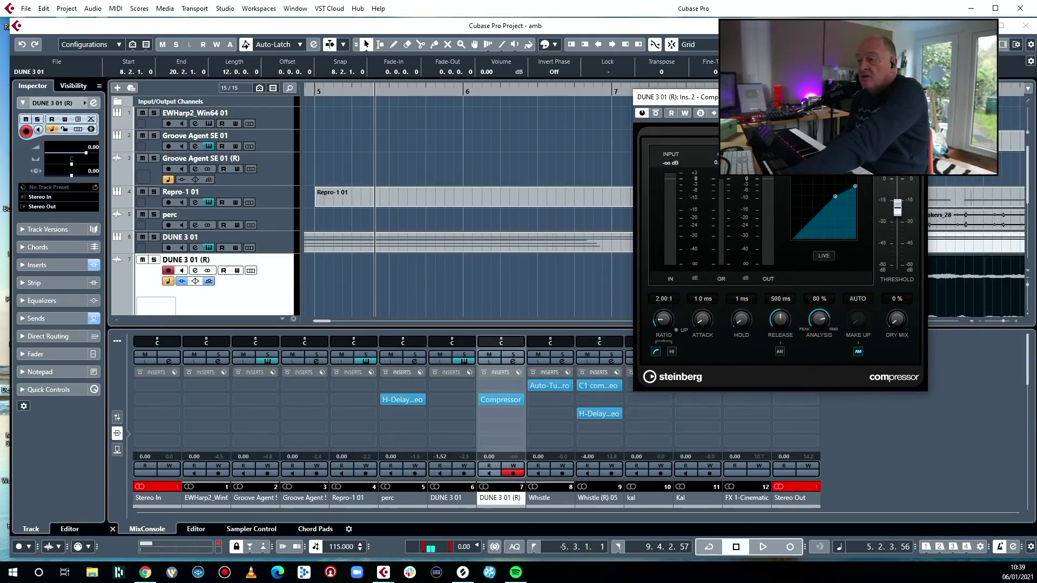
key(Escape)
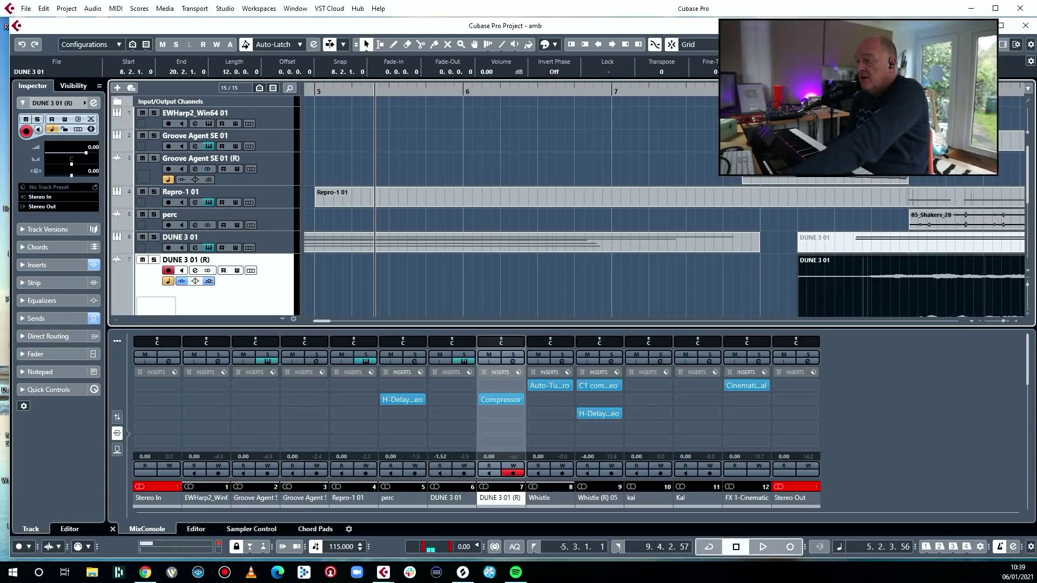
- Route the second send of Groove Agent SE 01 to the side-chain of the DUNE 3 01 (R) Compressor and activate it
key(ctrl+alt+e)
click(282, 148)
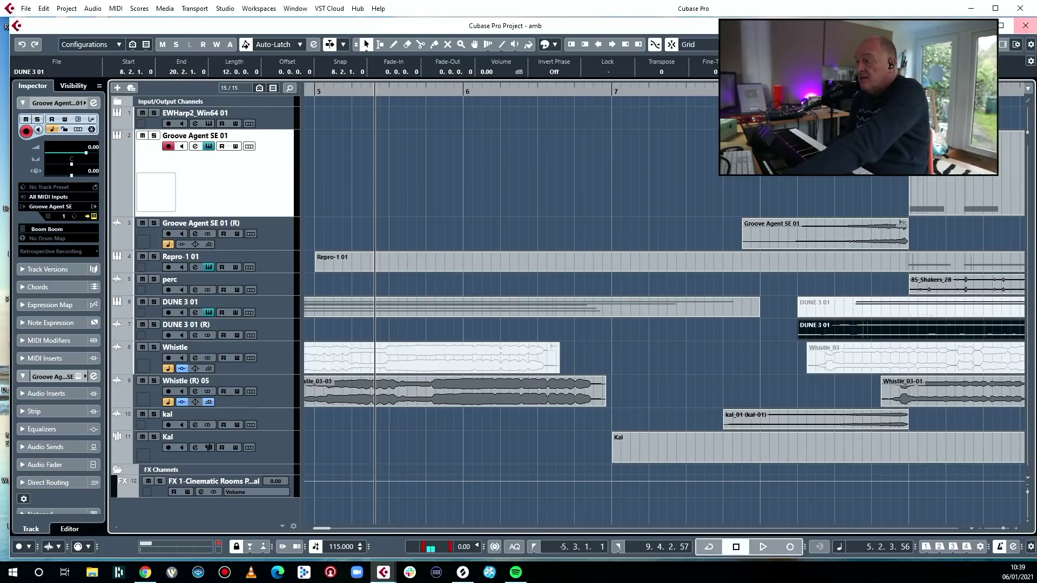
key(ctrl+alt+e)
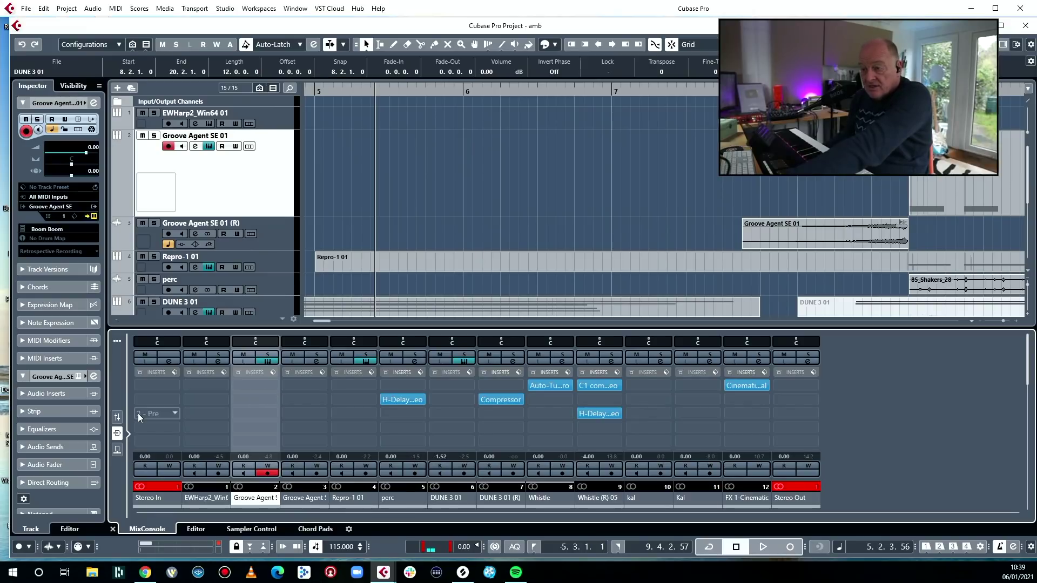
click(117, 449)
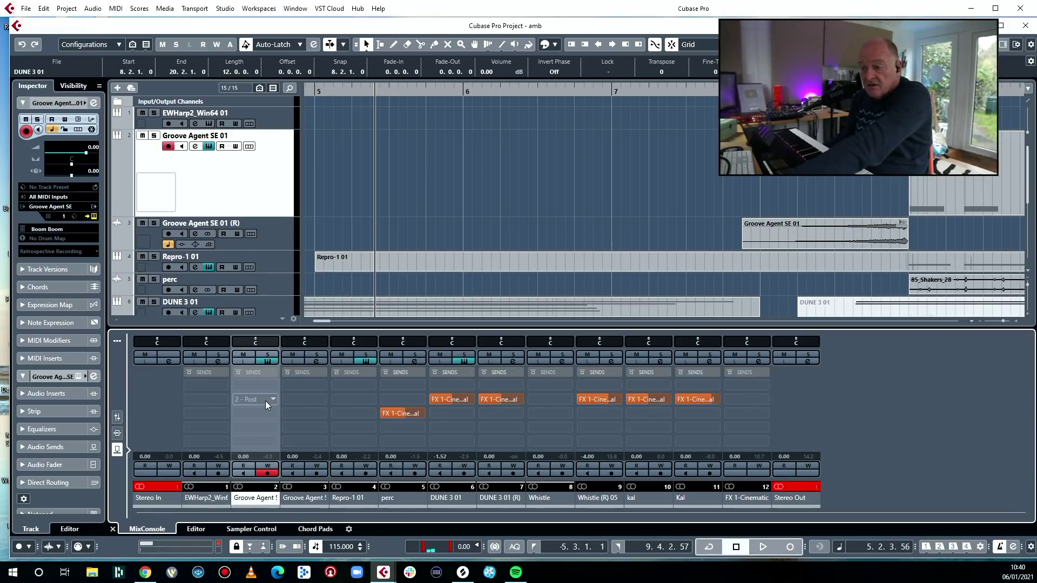
click(267, 401)
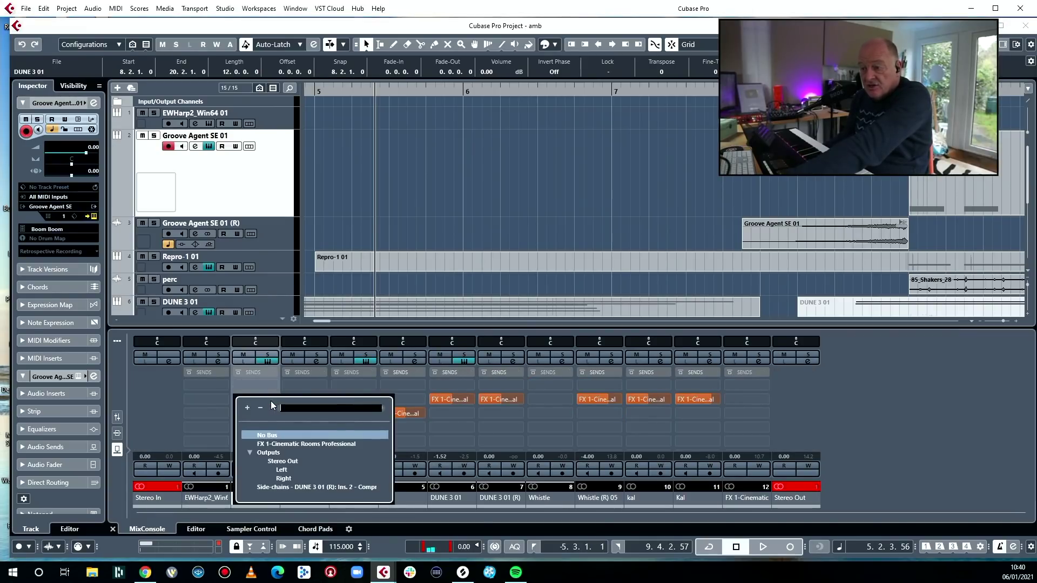
click(288, 487)
click(237, 400)
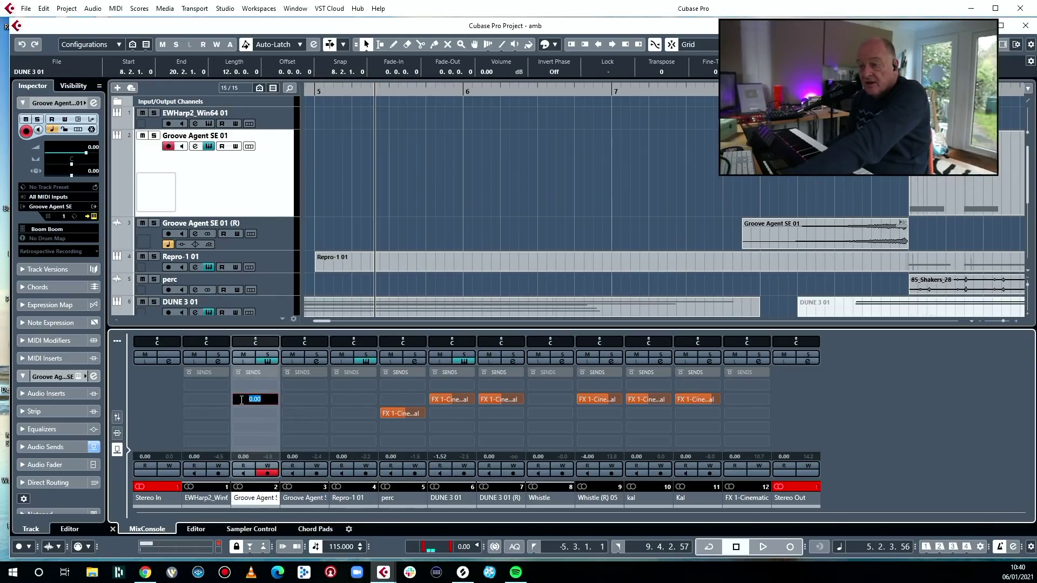
click(242, 401)
click(336, 362)
- Play the soloed kick and DUNE 3 01 (R) from 8.2.1.0 and set the Compressor's threshold to -48.4 dB
key(space)
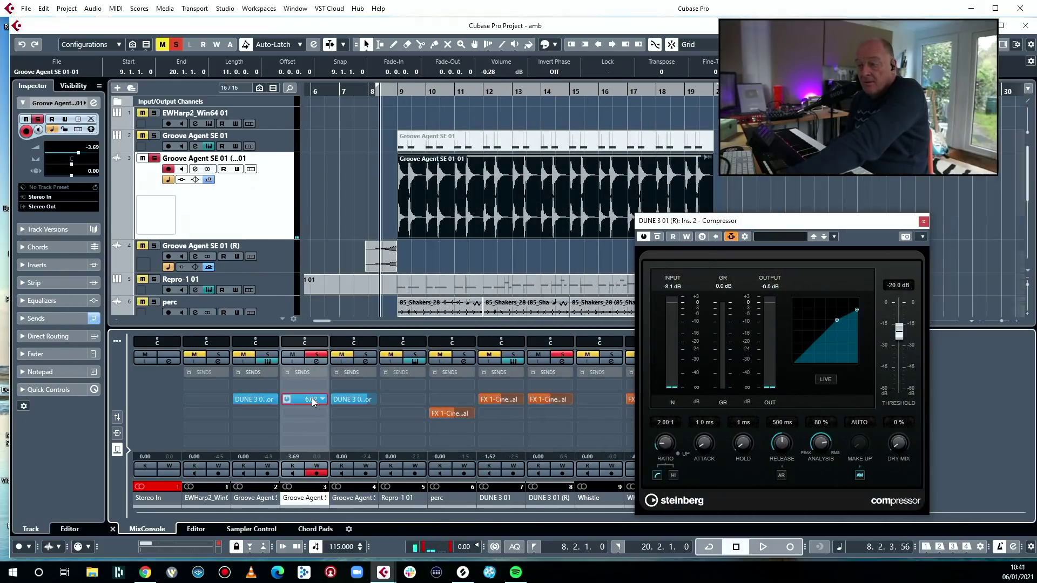
key(space)
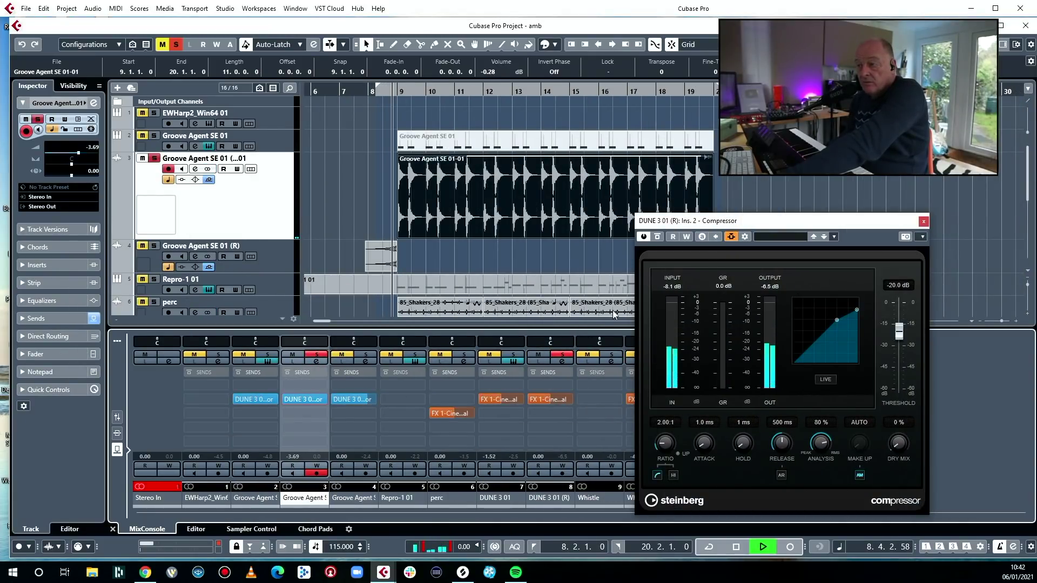
drag(723, 374, 308, 352)
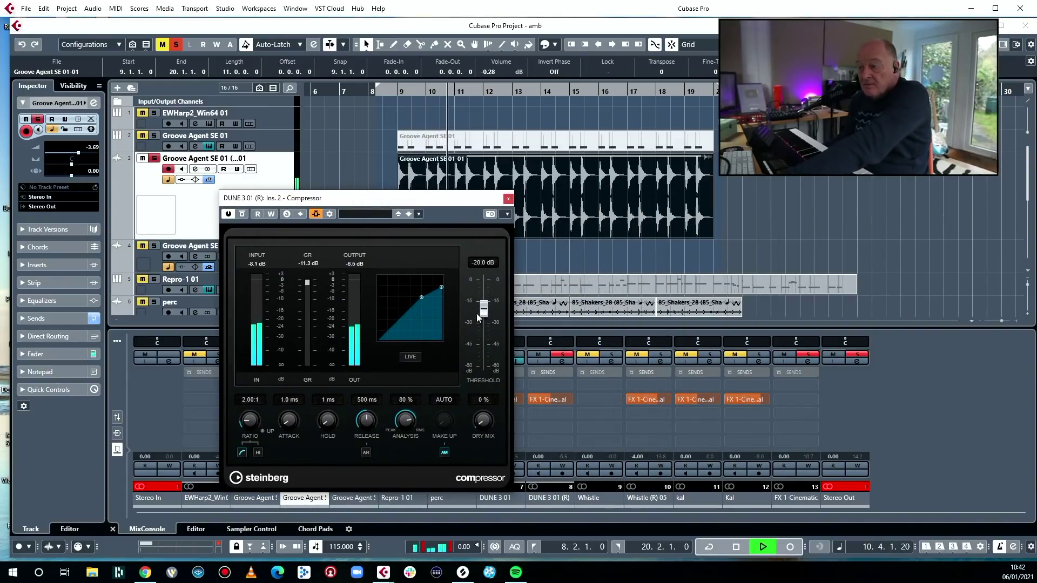
drag(483, 312, 489, 355)
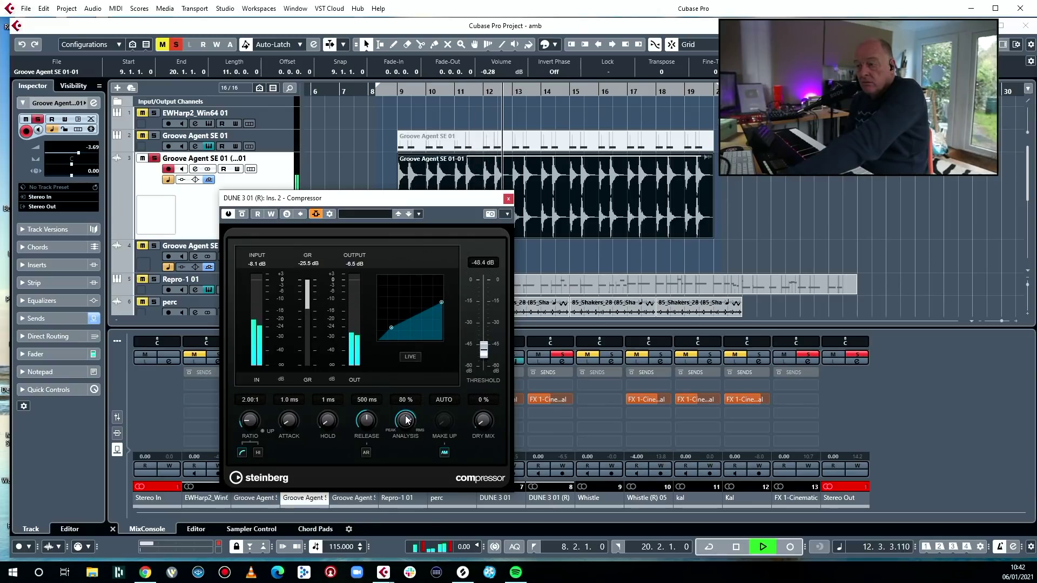
- Set the Compressor's ratio to 2.98:1 and release to 193 ms, and close its window
drag(366, 422, 368, 440)
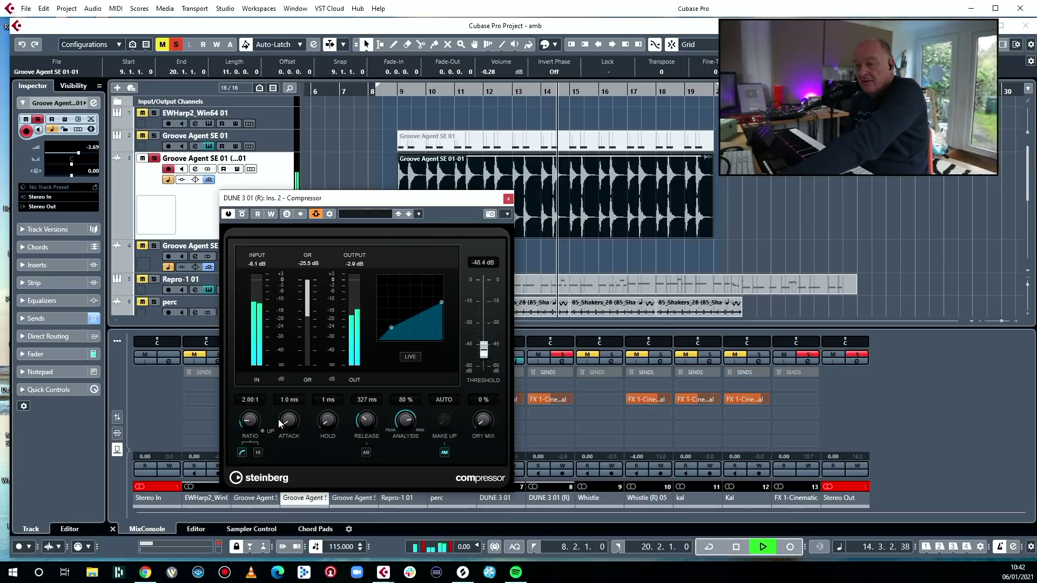
drag(252, 423, 254, 413)
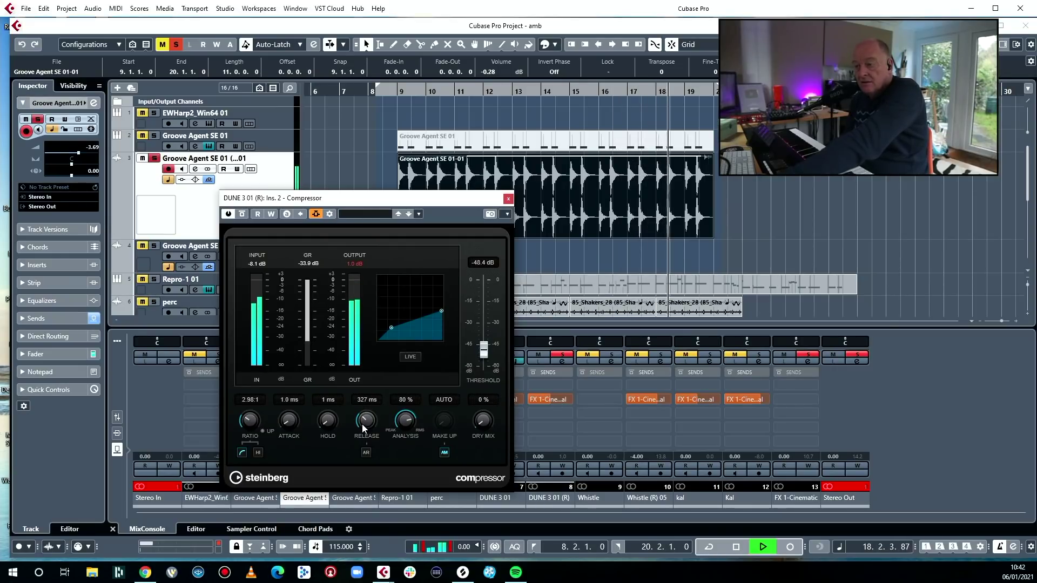
mouse_move(365, 429)
mouse_down()
mouse_move(365, 443)
mouse_move(354, 435)
mouse_up()
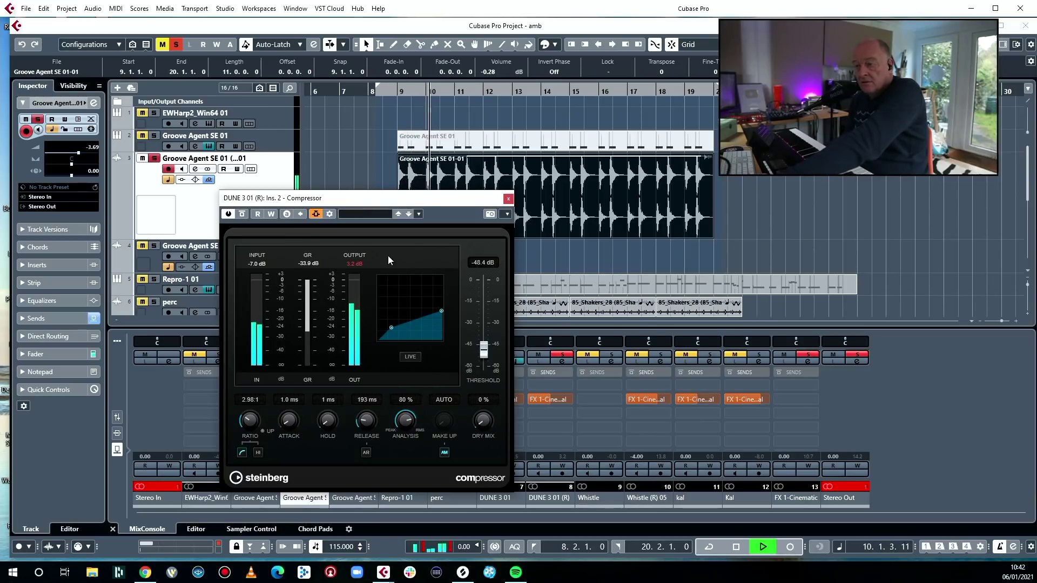
click(508, 199)
- Deactivate all solos, audition the side-chained DUNE 3 01 (R) track within the full mix from 8.2.1.0, and stop playback
key(space)
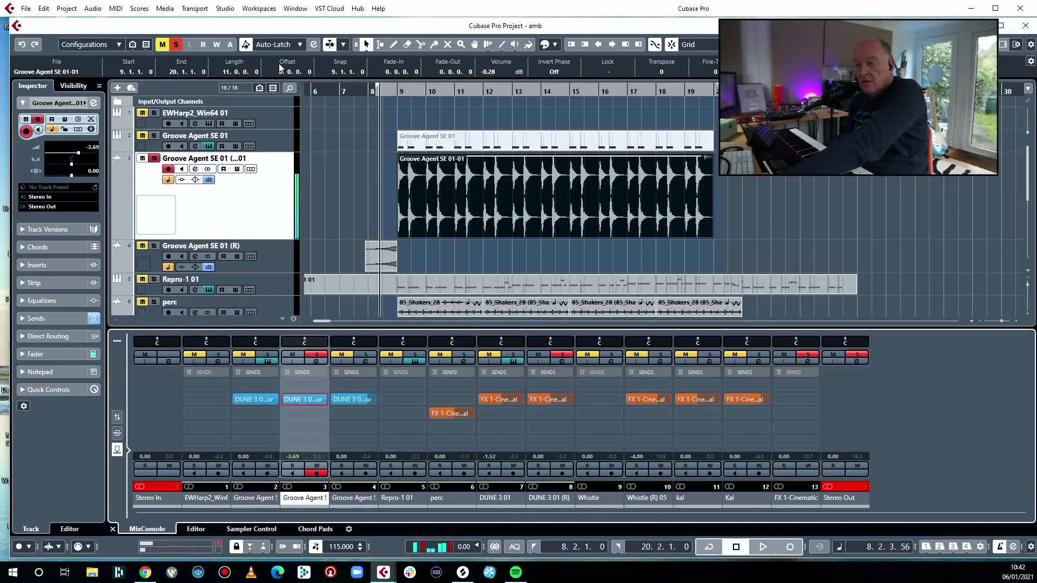
click(177, 47)
key(space)
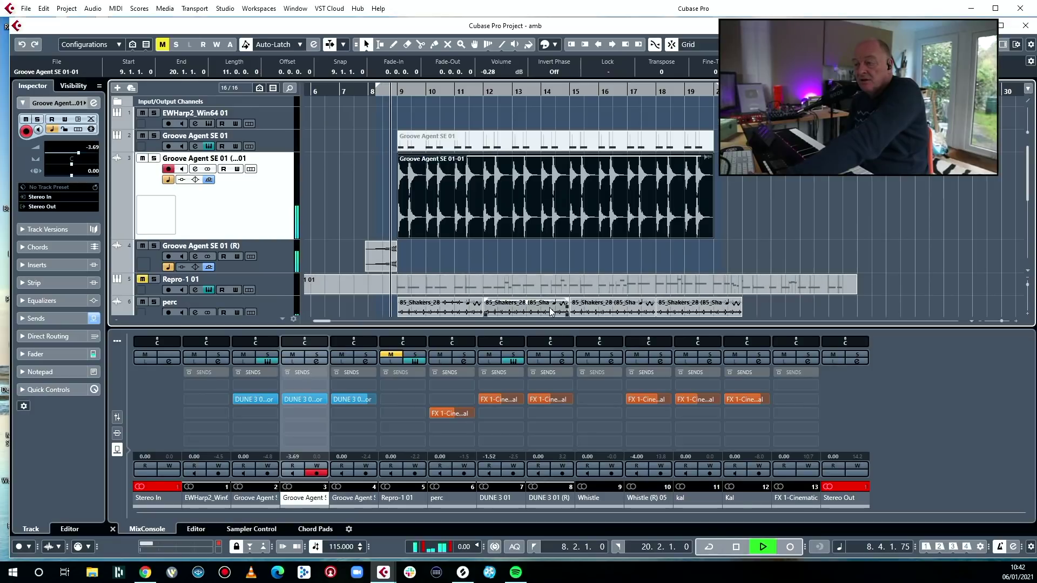
scroll(519, 259, down, 4)
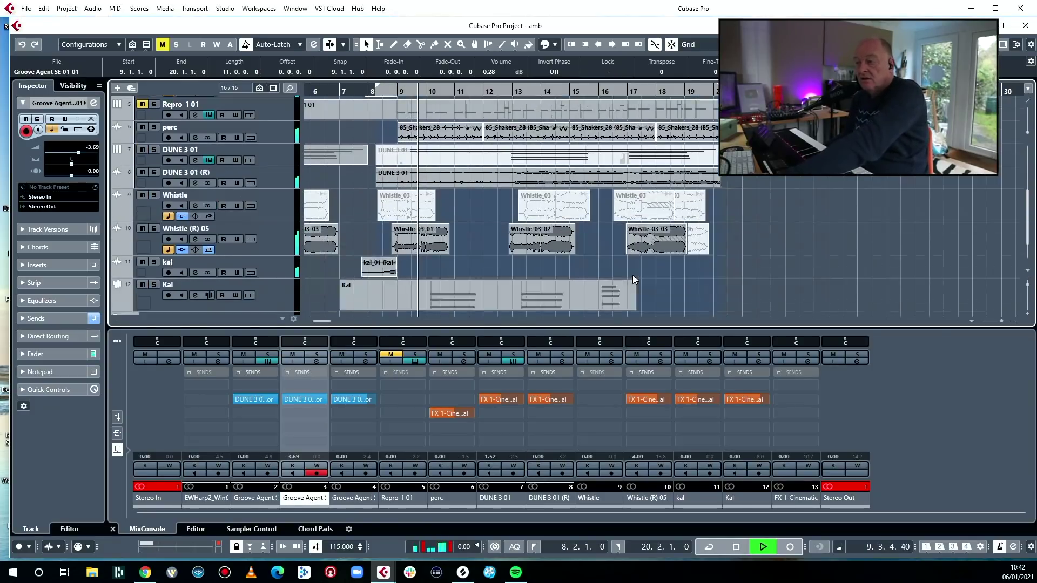
scroll(665, 236, up, 1)
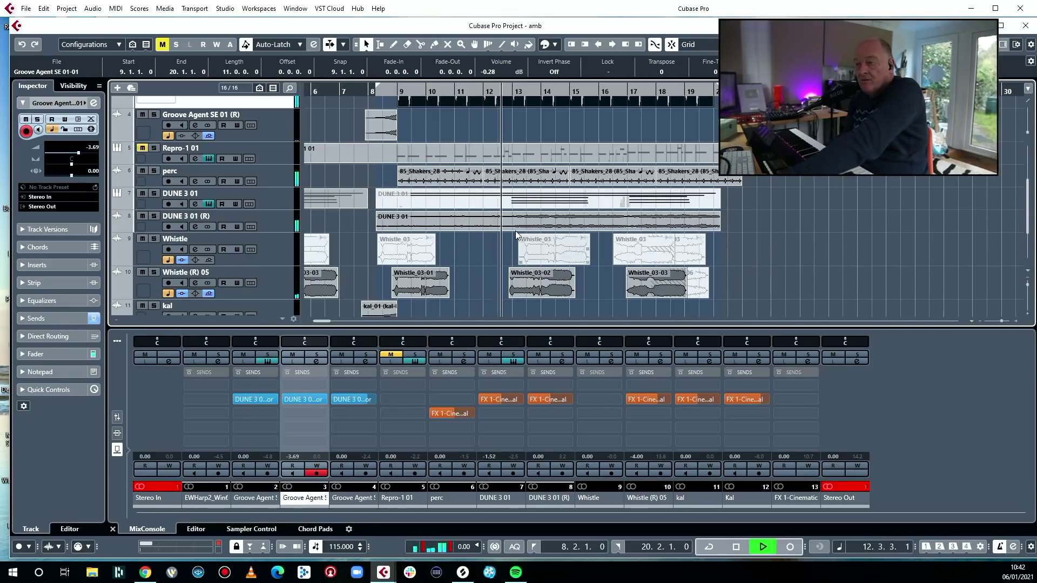
mouse_move(308, 401)
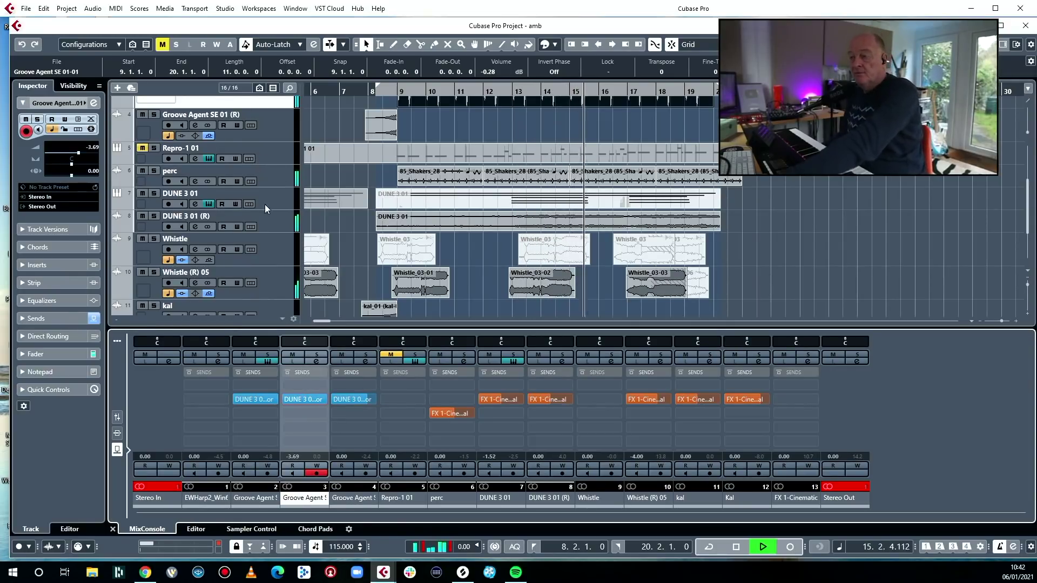
click(277, 221)
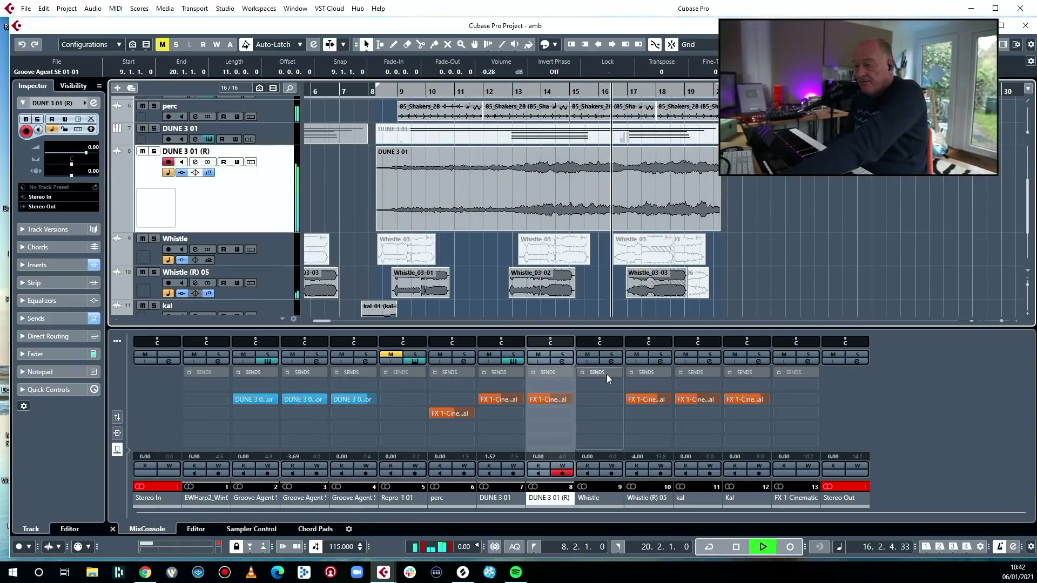
key(space)
- Shorten the Kal part so it ends at 15.3.3.0 and render it to a new audio track
scroll(729, 254, down, 3)
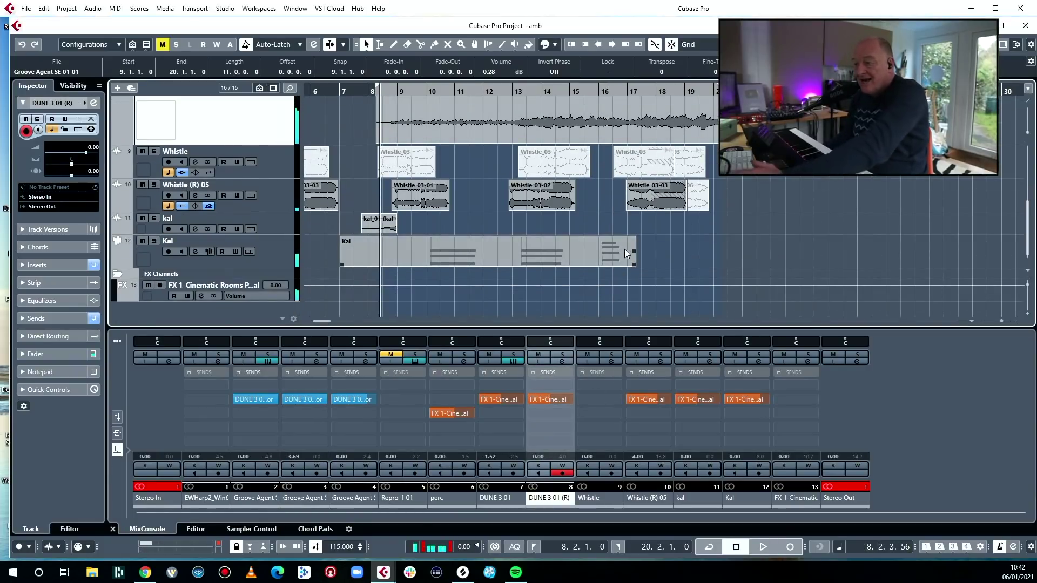
drag(633, 264, 587, 265)
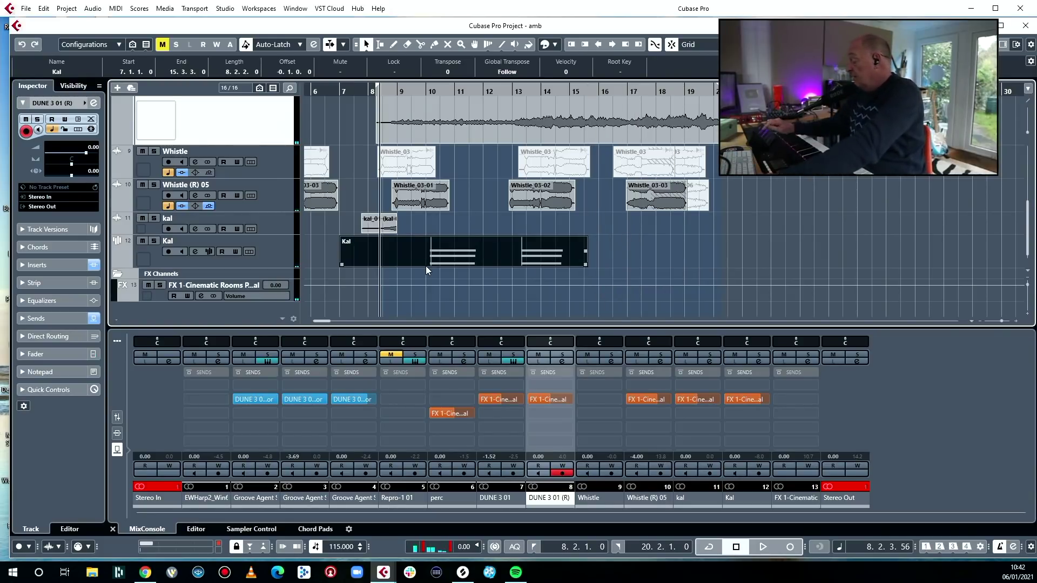
key(ctrl+shift+r)
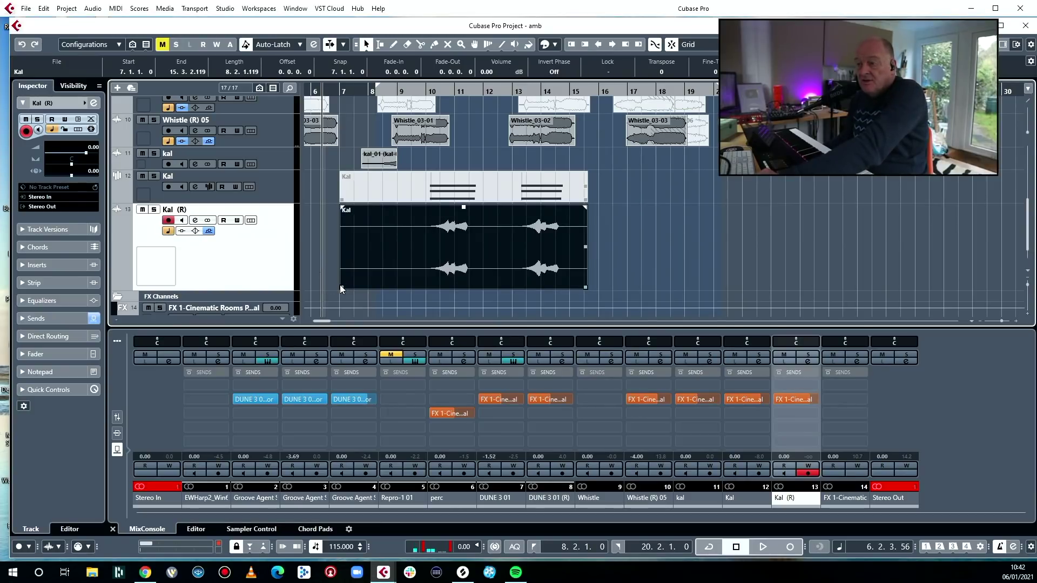
- Trim the rendered Kal audio so it starts at 8.4.3.119 and duplicate it directly after itself
drag(340, 286, 396, 280)
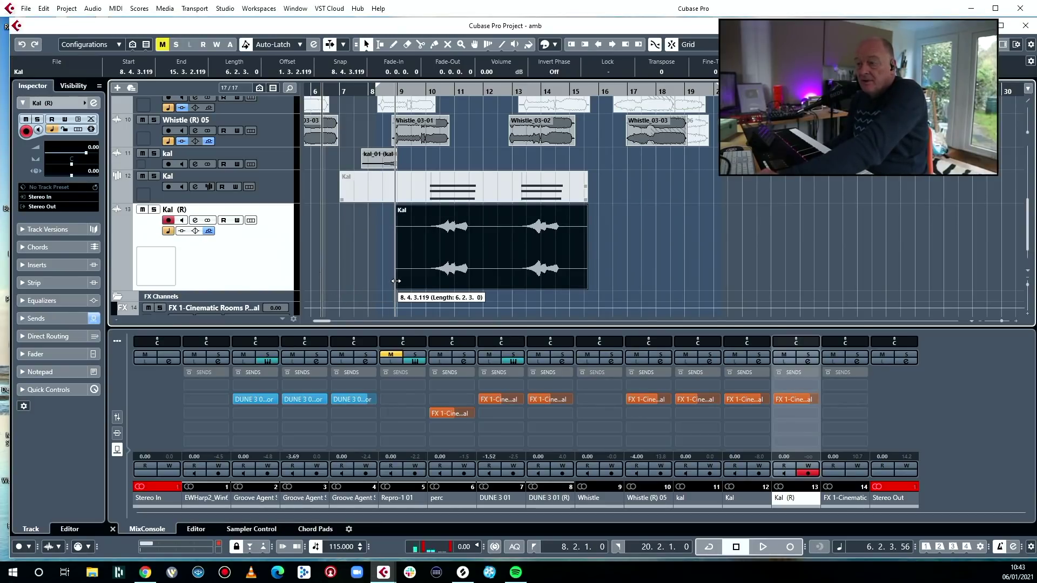
key(ctrl+d)
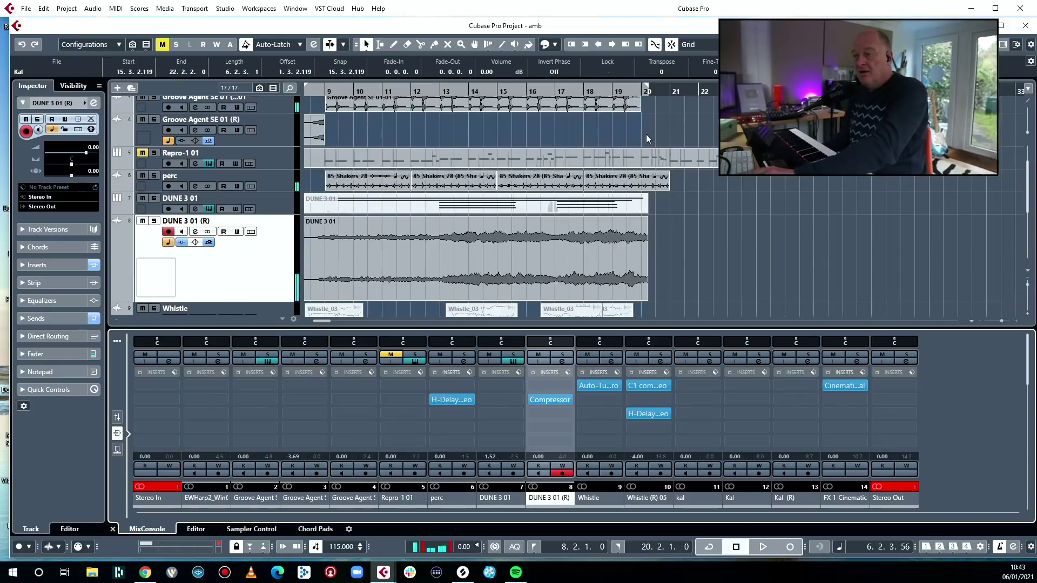
- Examine how the layers, reversed hits and duplicated events are spread along the arrangement, and select the DUNE 3 01 (R) audio event
click(275, 115)
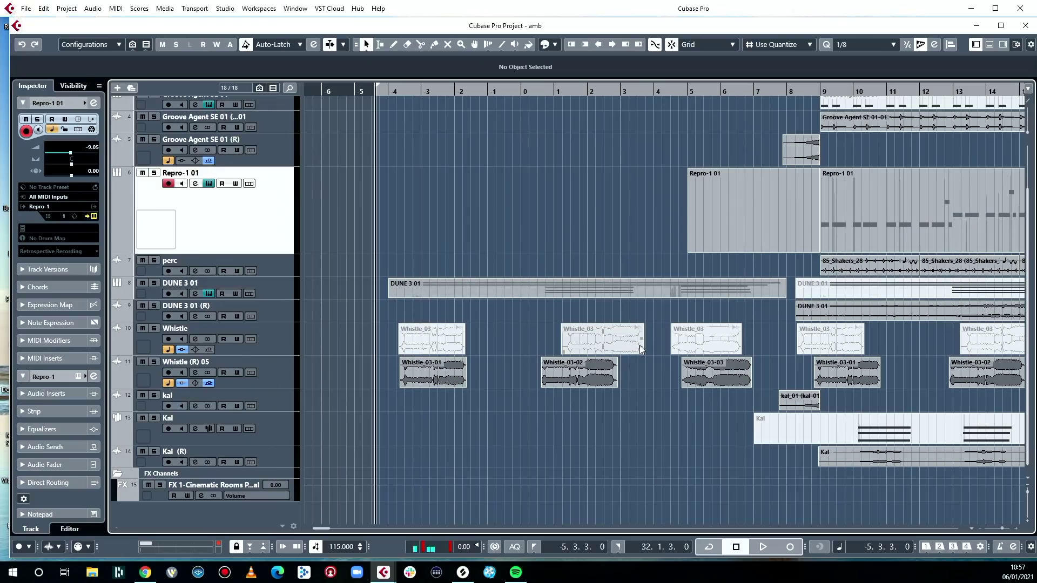
scroll(643, 341, left, 2)
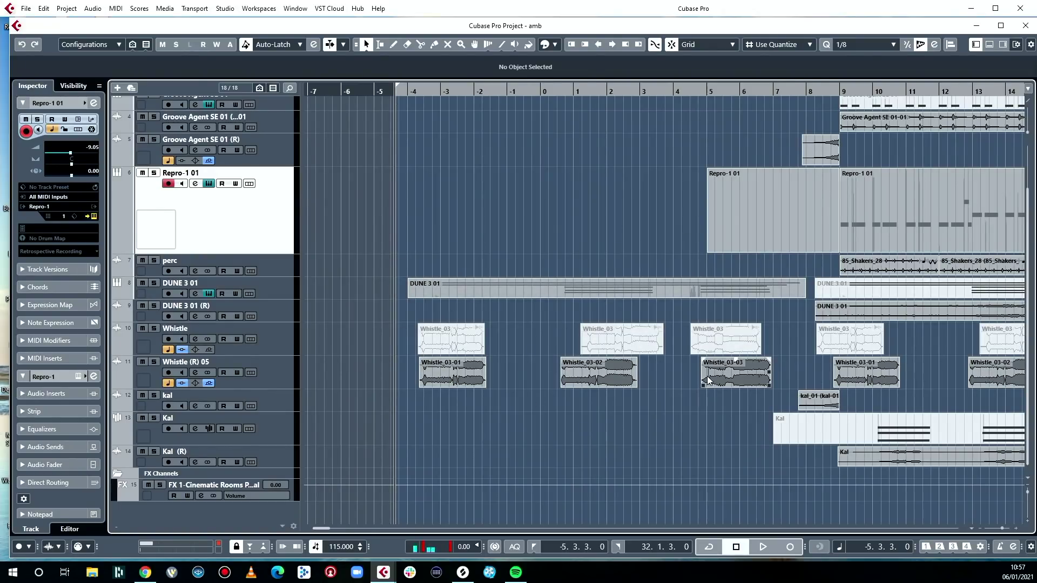
scroll(707, 376, right, 5)
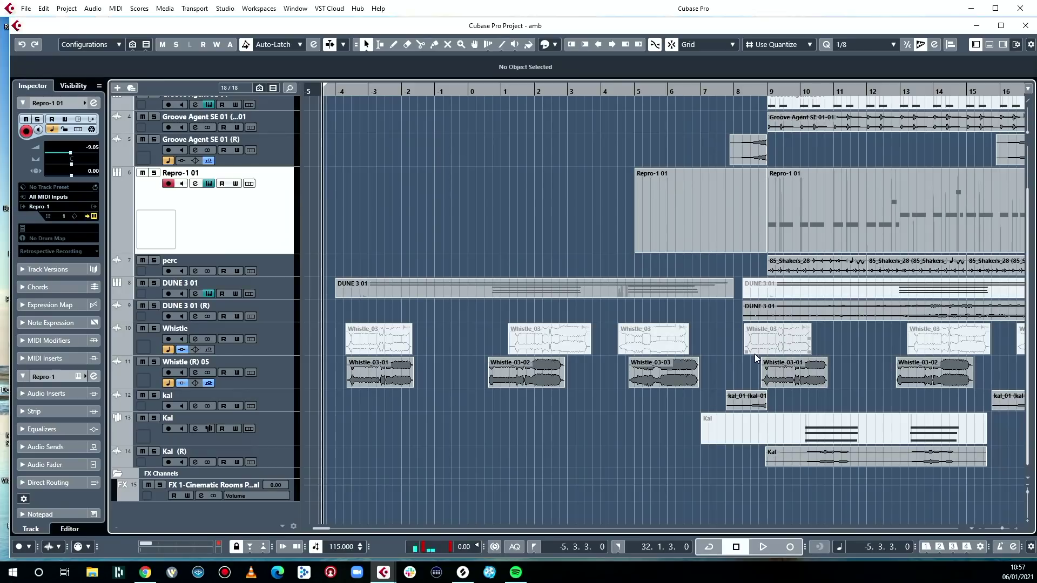
scroll(702, 332, right, 10)
scroll(605, 270, up, 3)
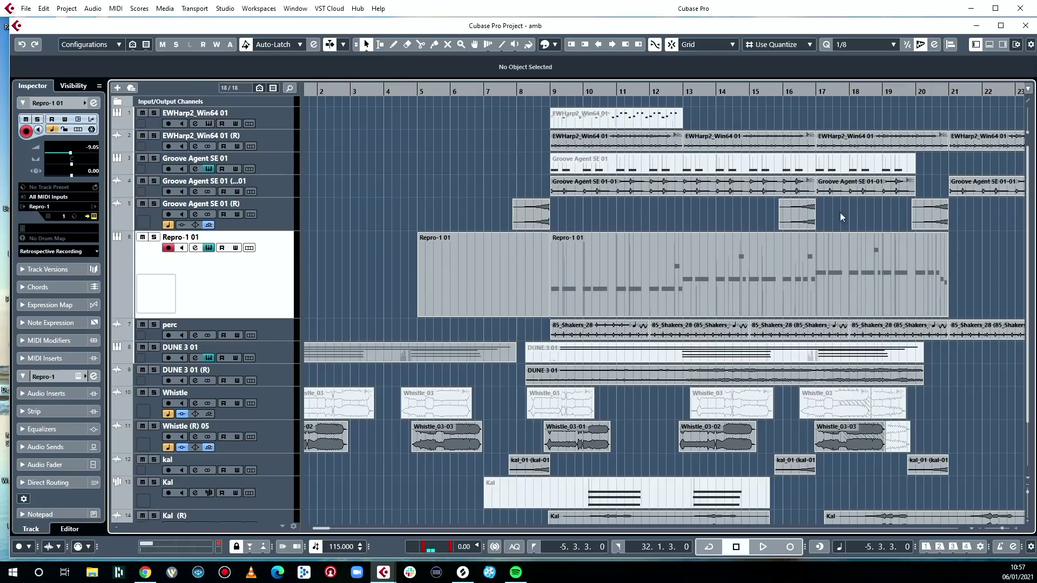
scroll(794, 444, down, 3)
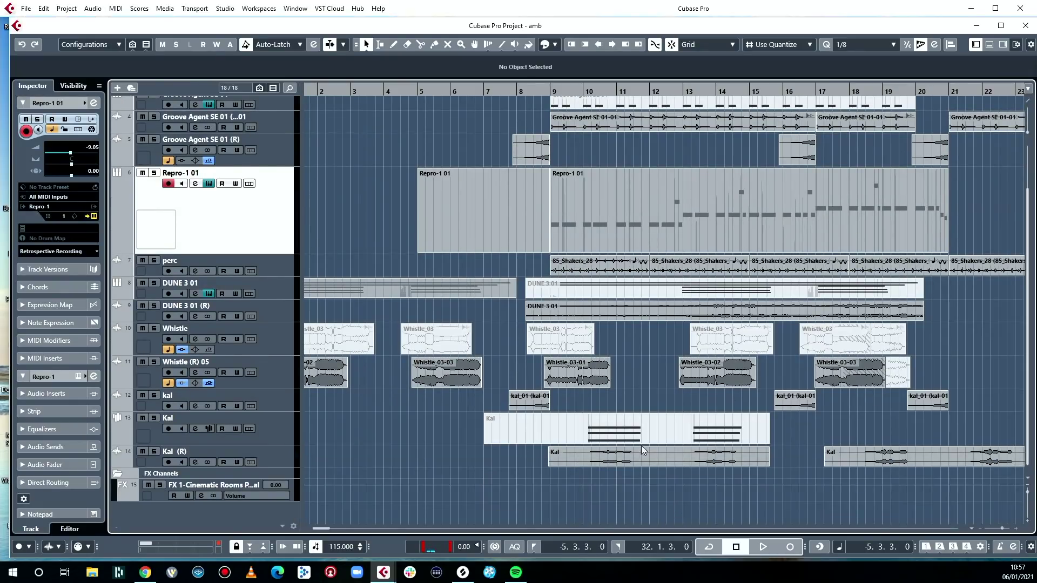
click(562, 312)
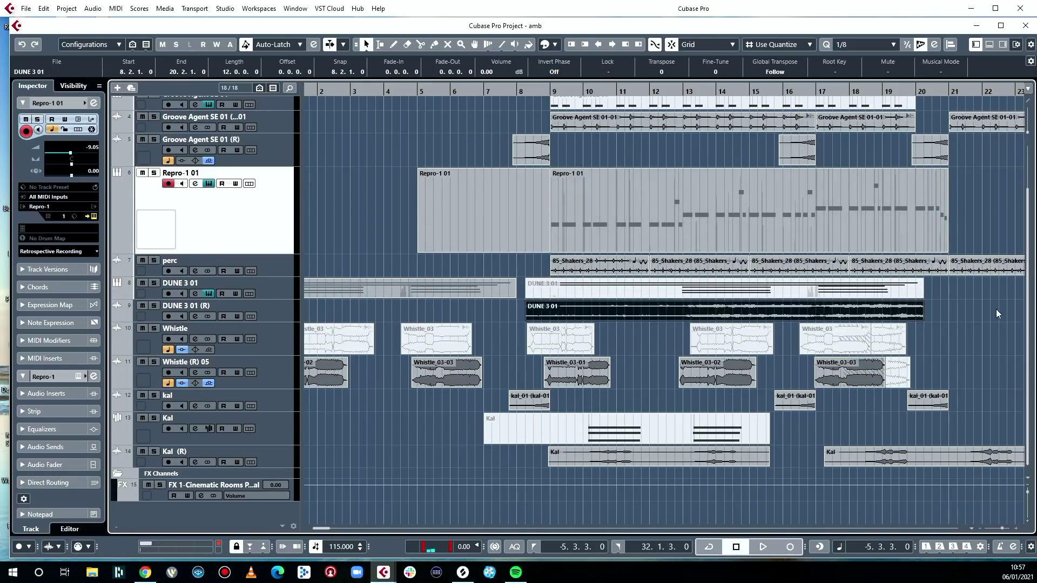
- Play the full arrangement from -5.3.3.0 with Auto-Scroll enabled and review all the layers, from the harp down to Kal, as they play
scroll(856, 325, up, 3)
scroll(850, 326, down, 3)
scroll(860, 329, right, 5)
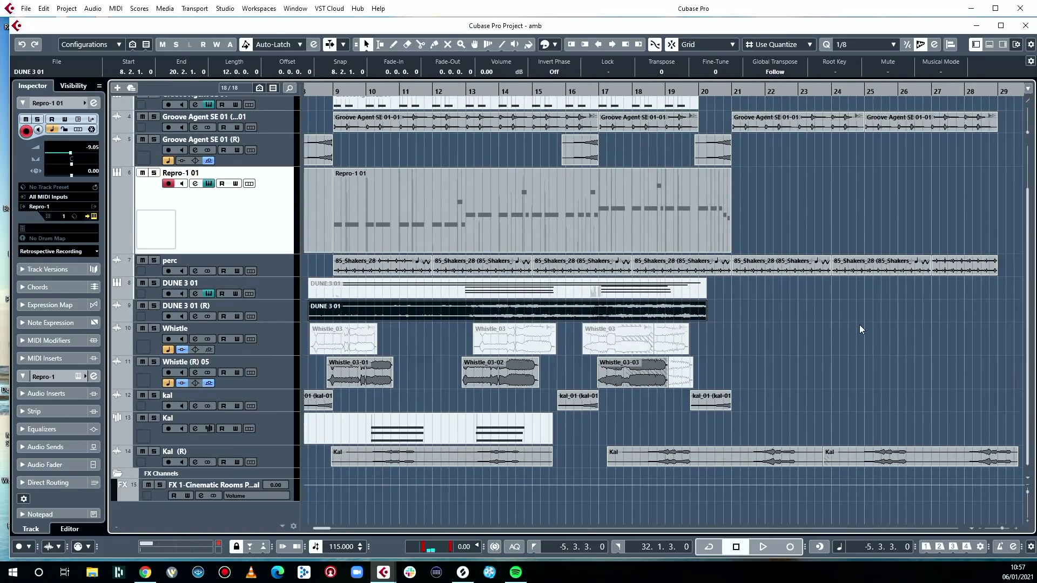
scroll(937, 251, left, 10)
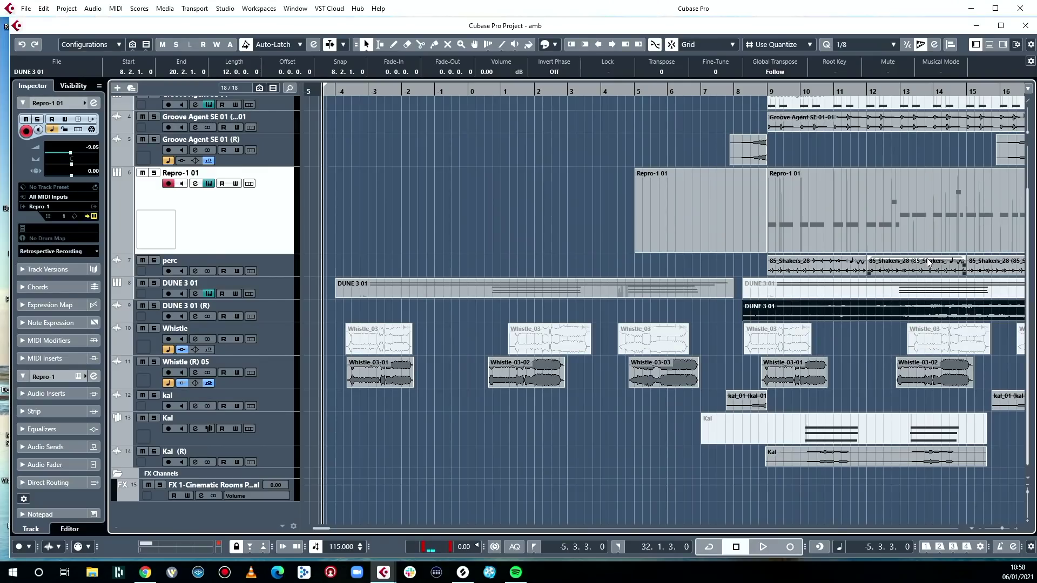
key(space)
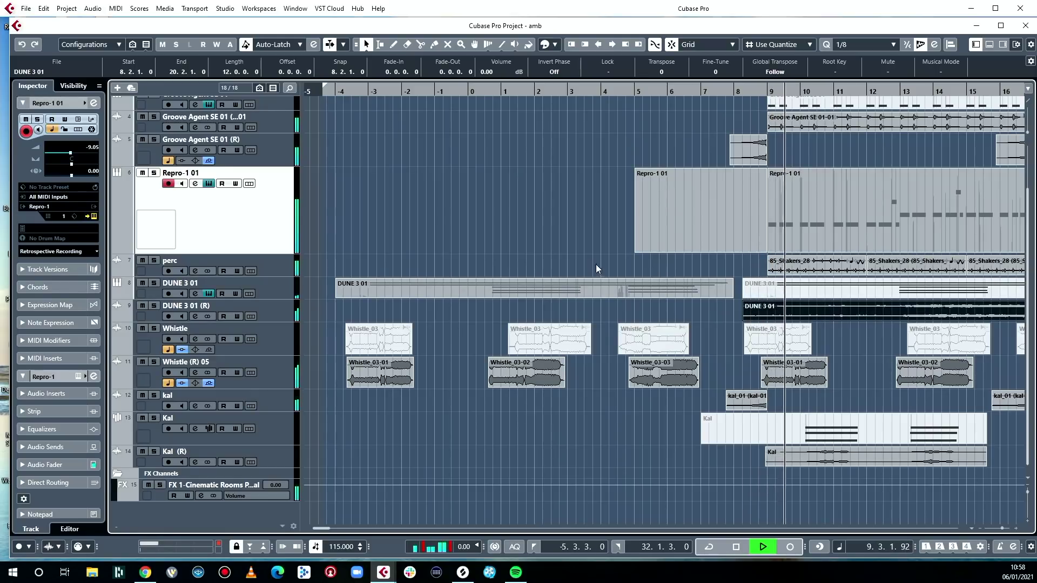
key(f)
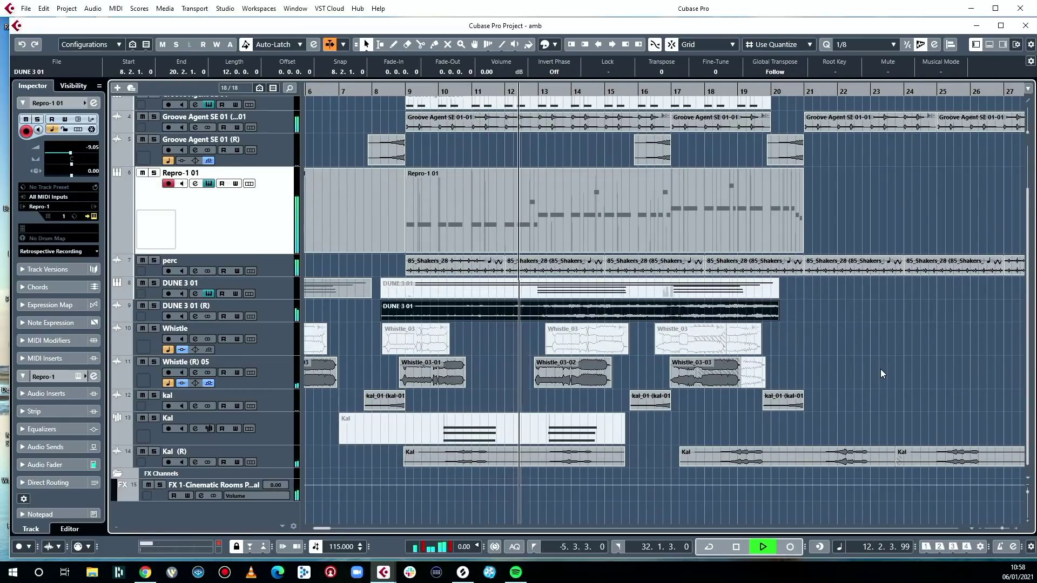
scroll(888, 361, up, 3)
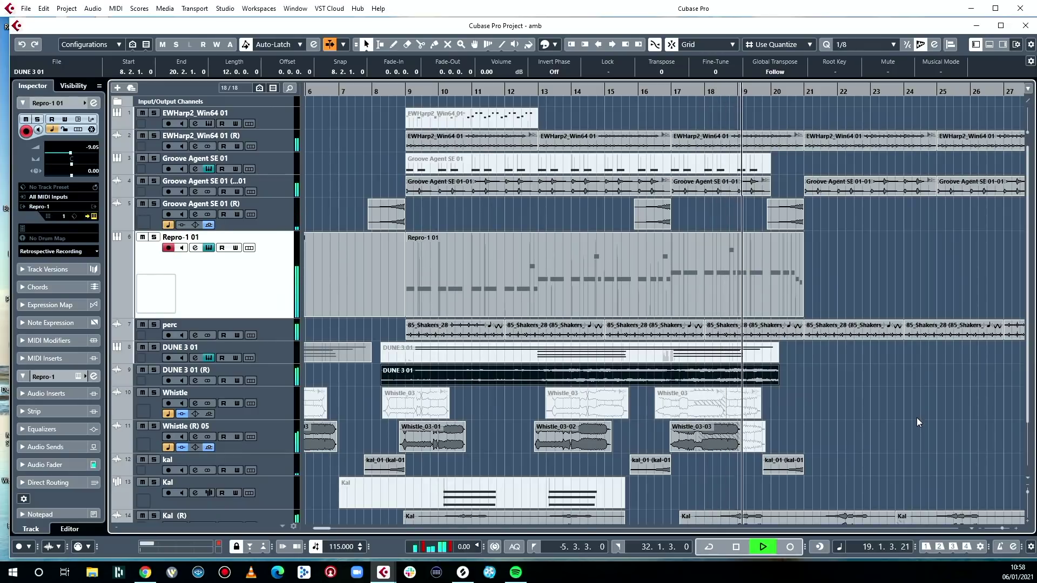
scroll(953, 411, down, 3)
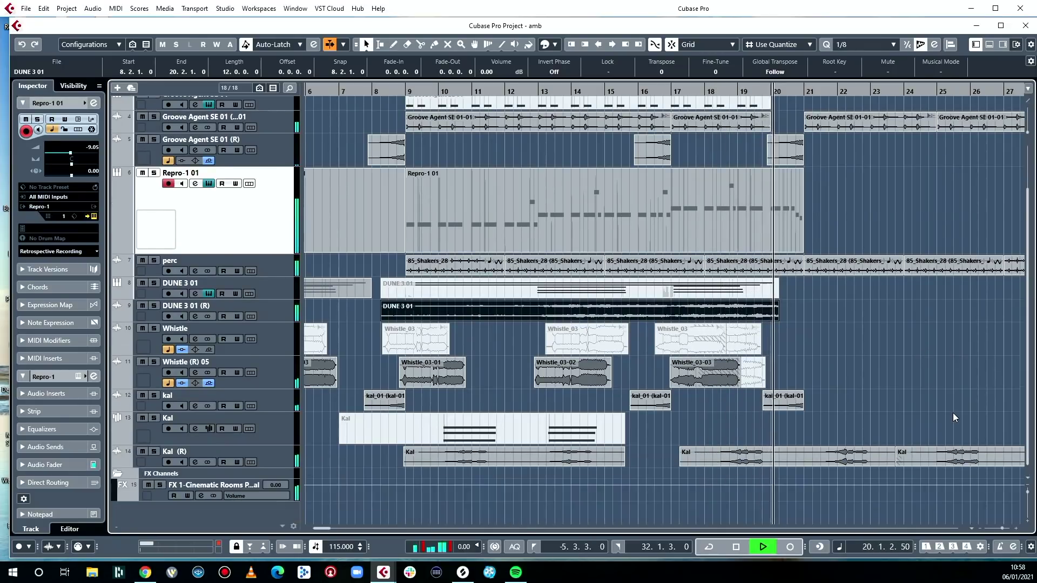
scroll(951, 413, right, 3)
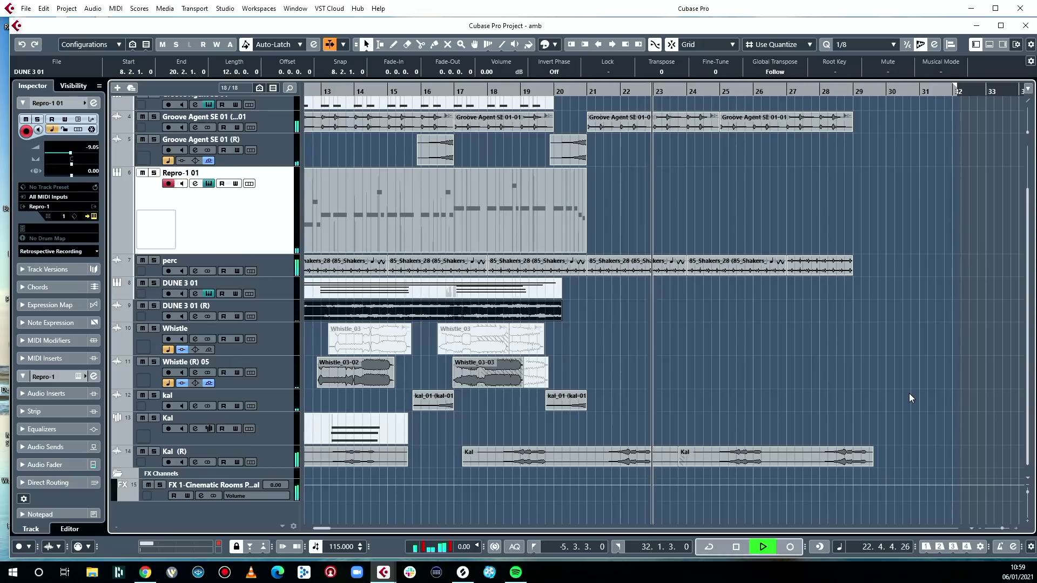
scroll(925, 390, up, 3)
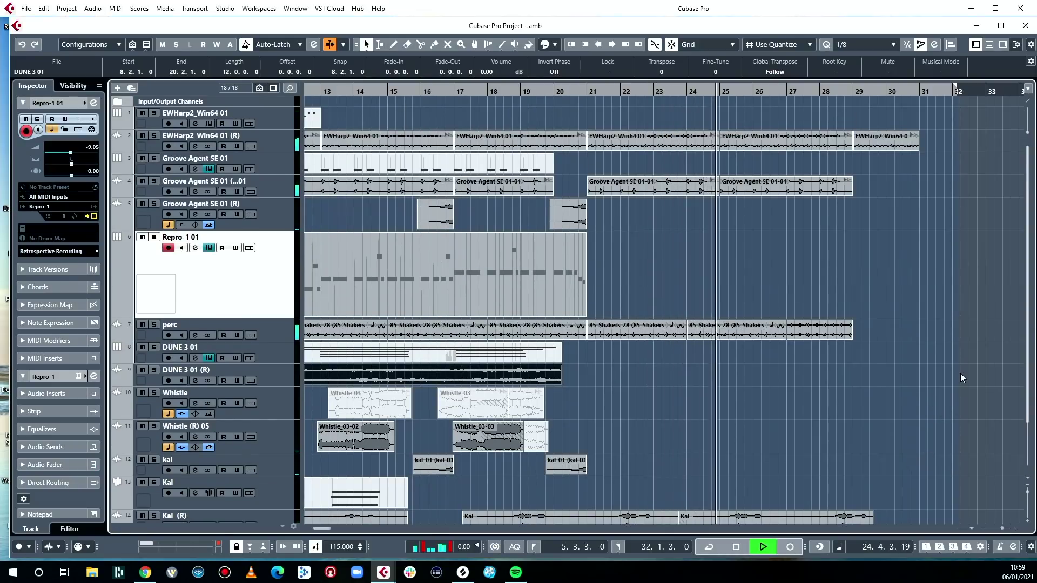
scroll(959, 380, down, 3)
scroll(959, 383, up, 3)
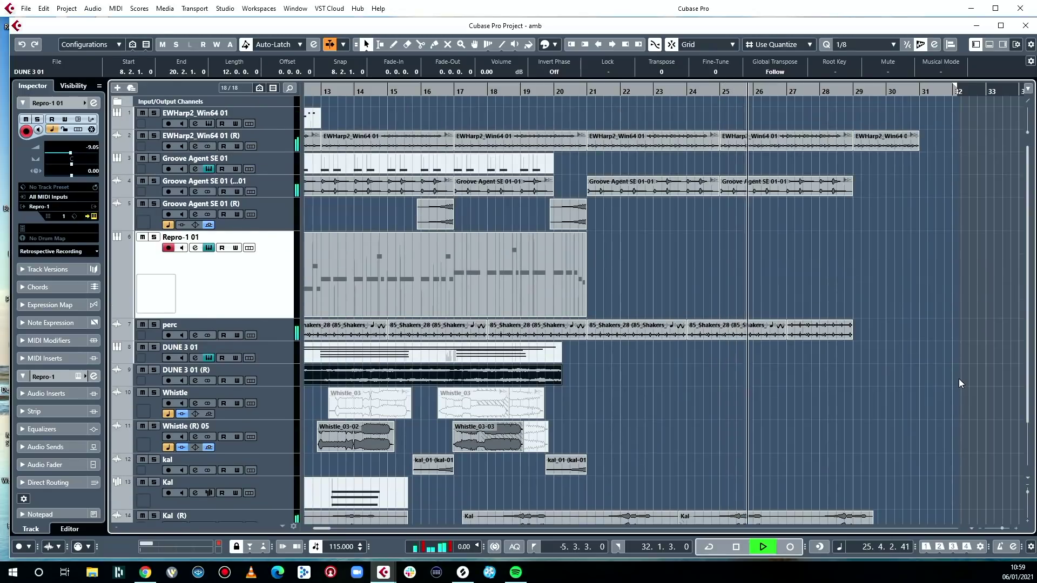